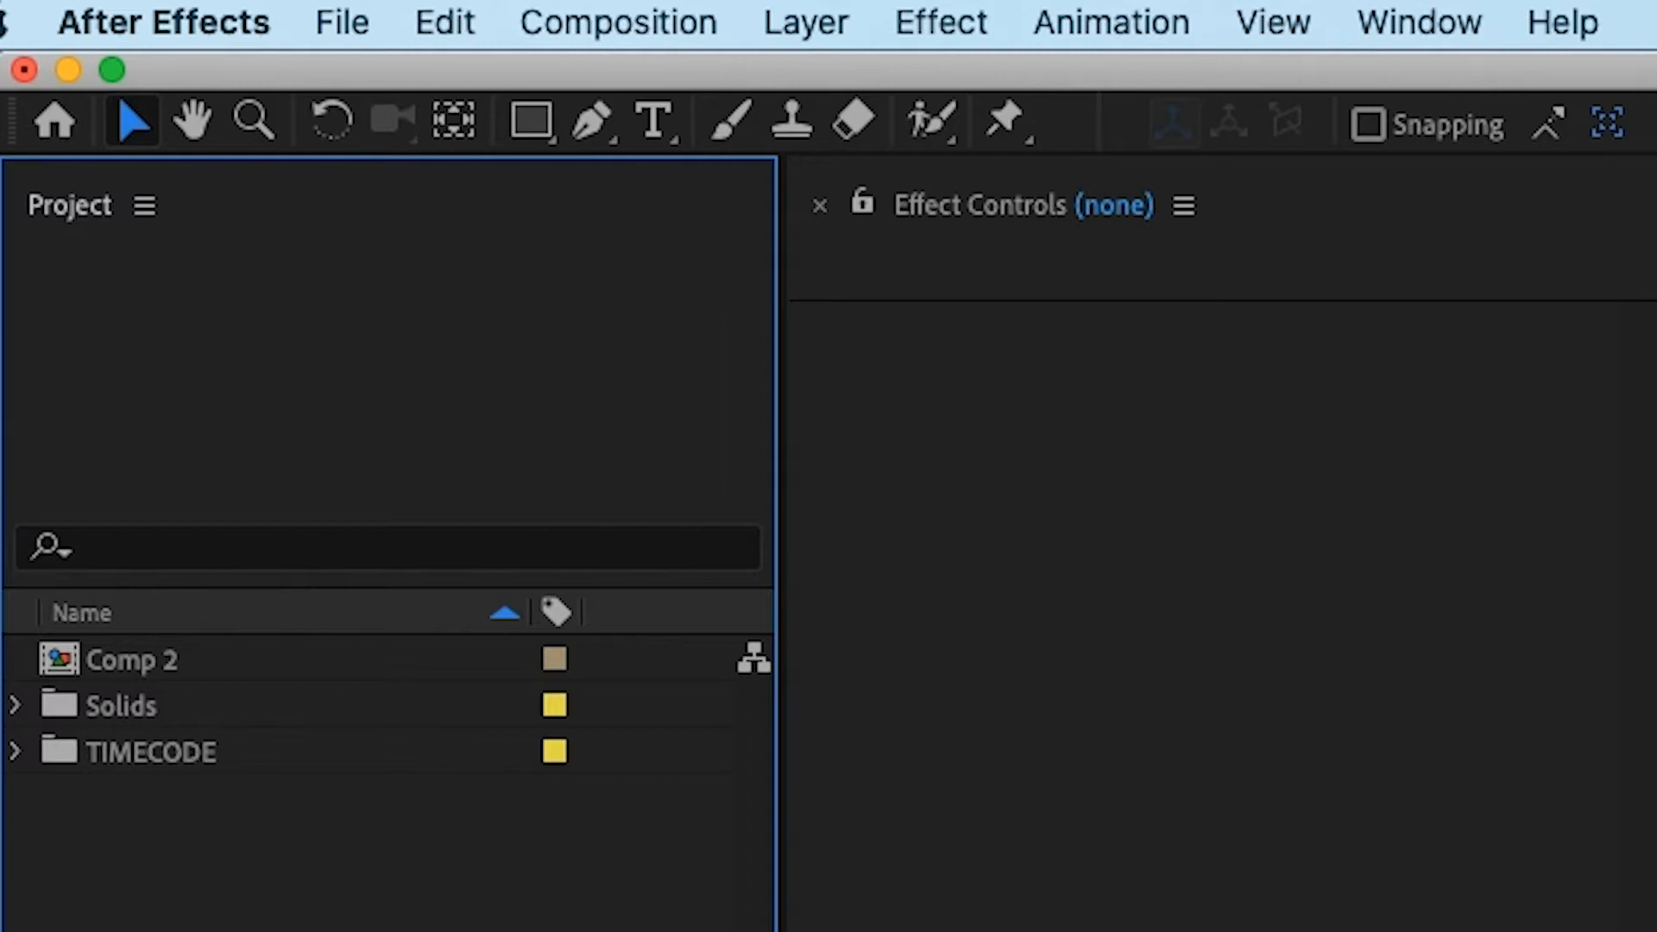
Step: Rename the composition Comp 2 as TRANSFORMS
left_click(100, 663)
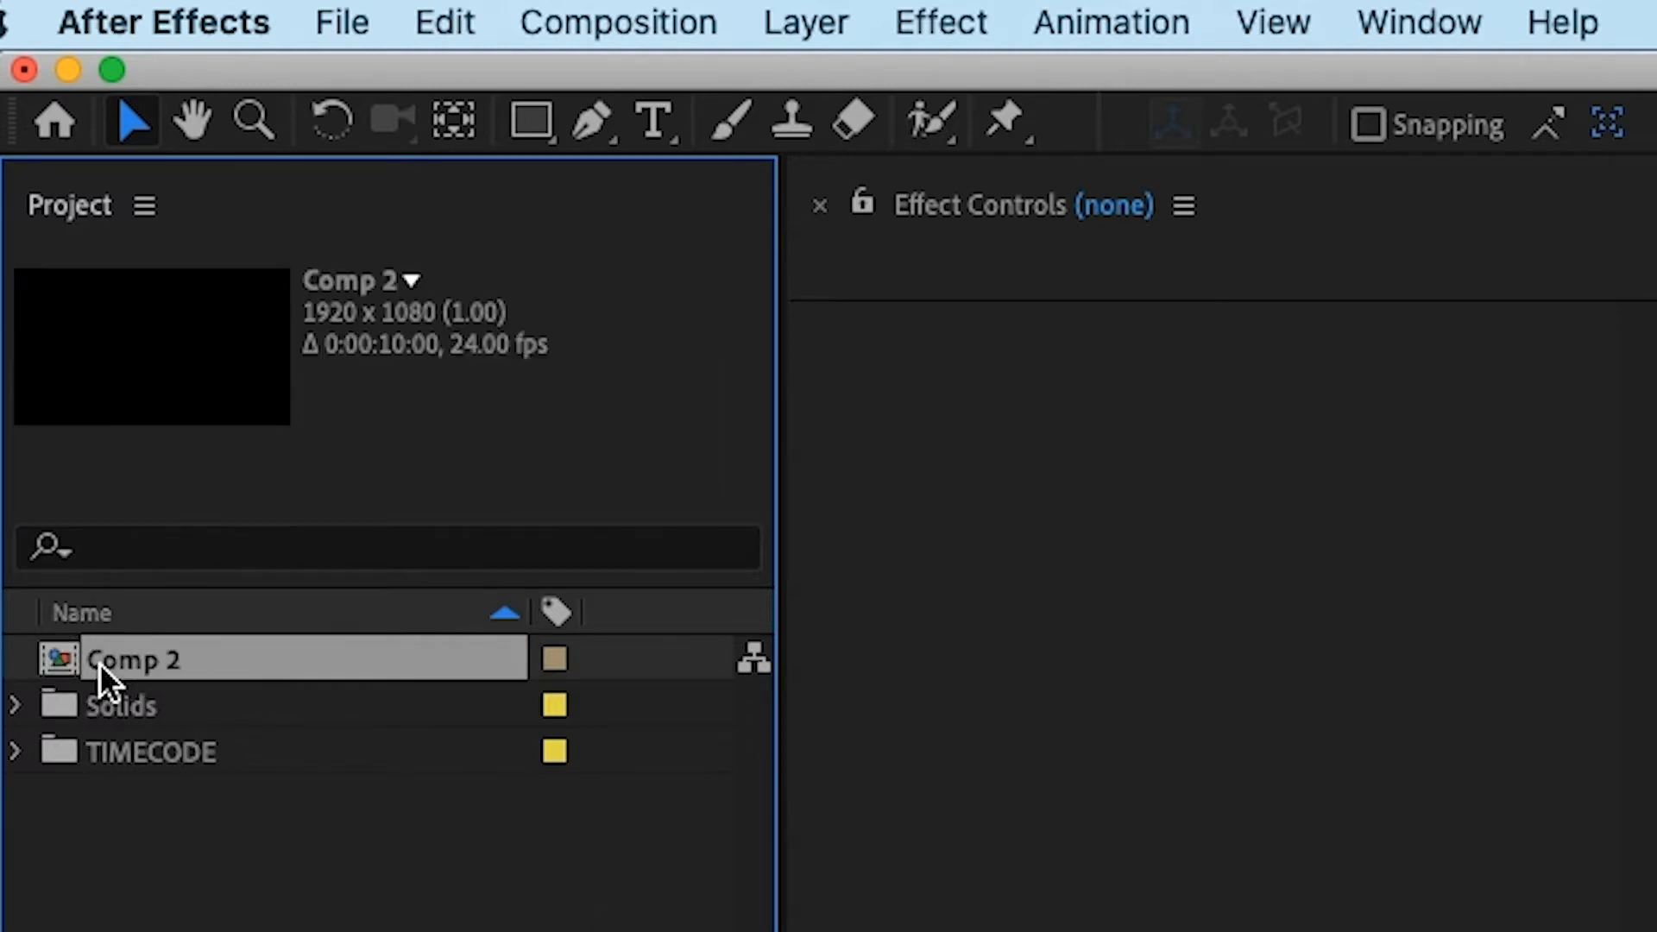
key("Return")
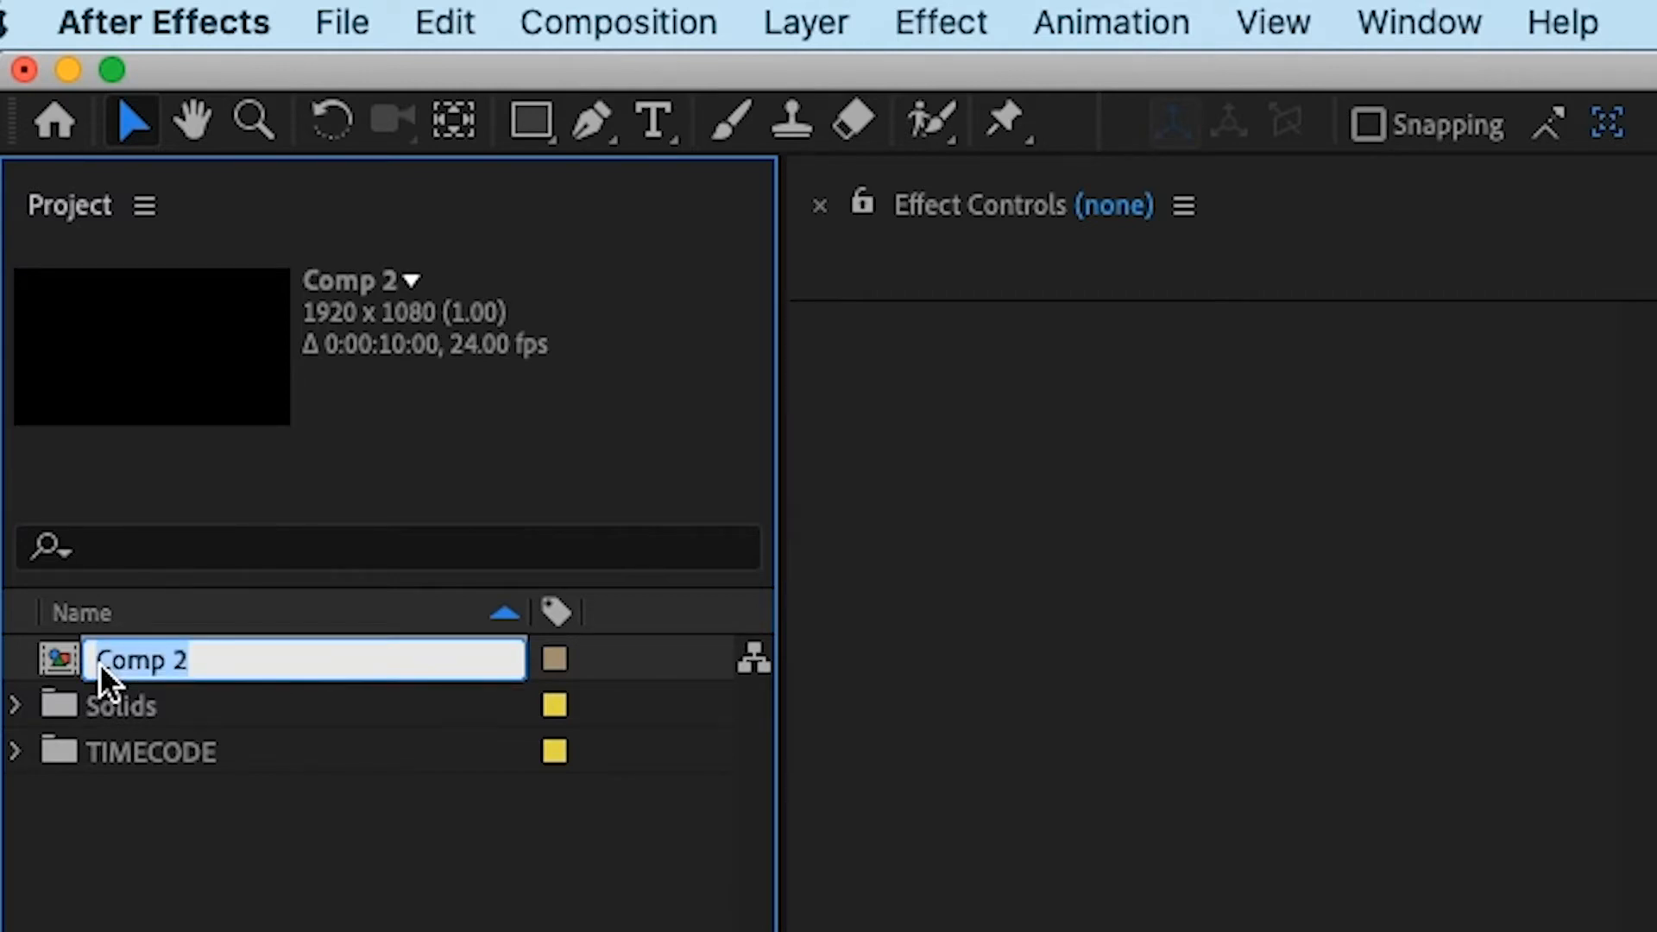
type("TRANSFO")
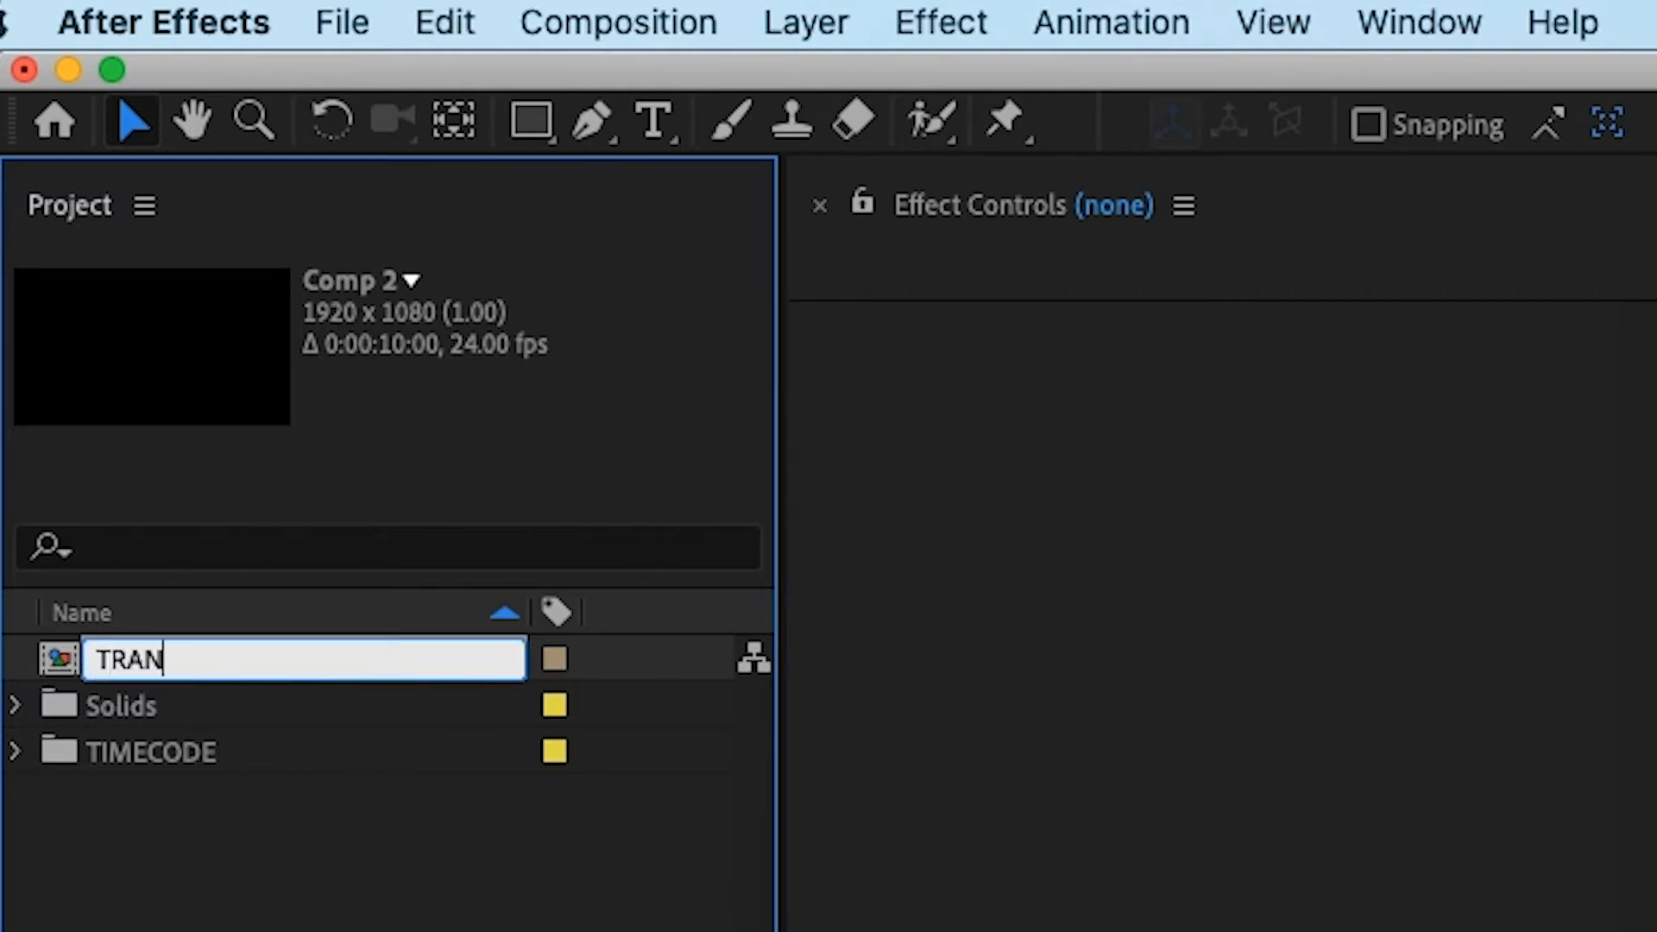
type("RMS")
key("Return")
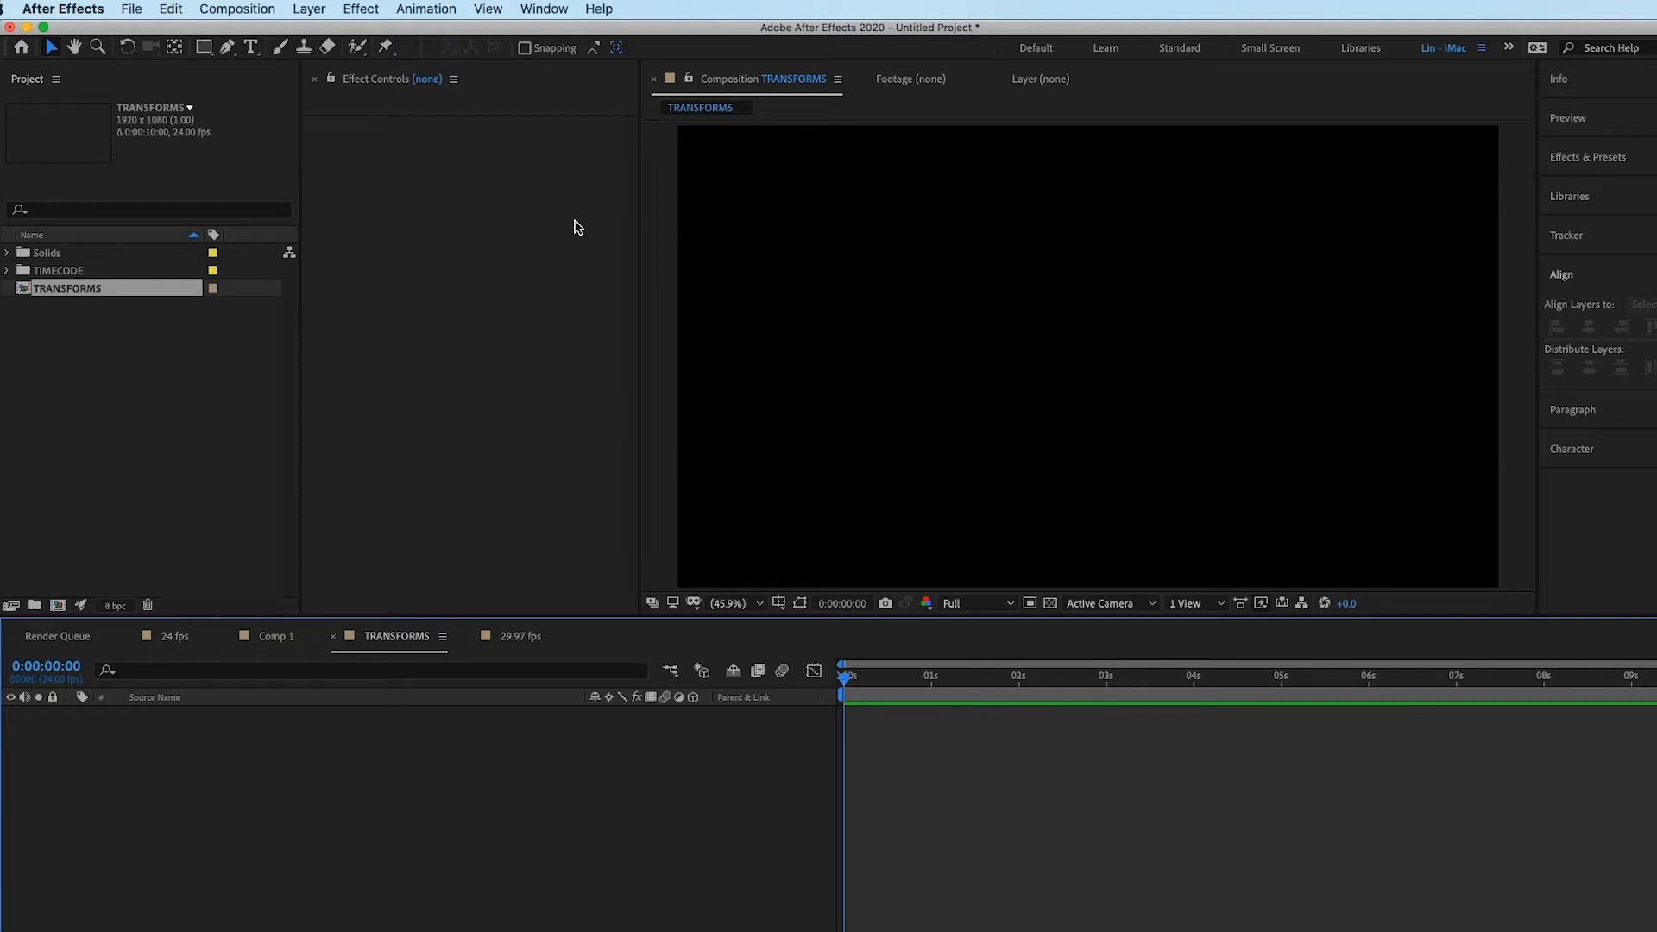
Step: Start a new 1920 x 1080 px solid layer in the TRANSFORMS composition and try green, yellow and royal blue as its color
left_click(316, 10)
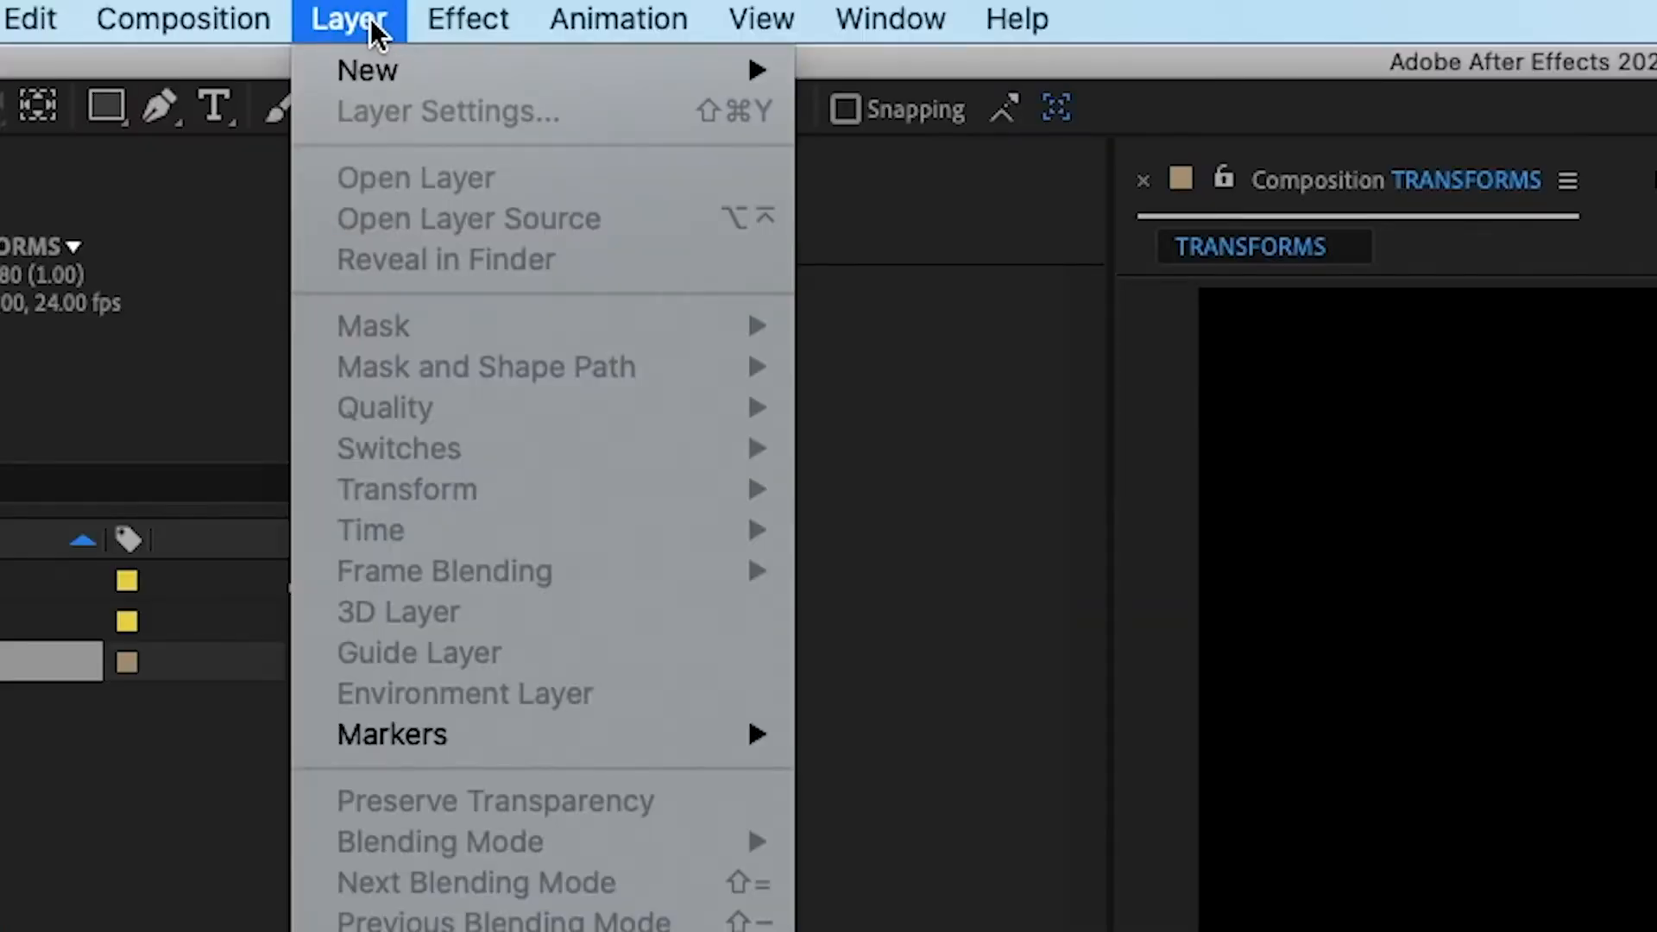
mouse_move(381, 74)
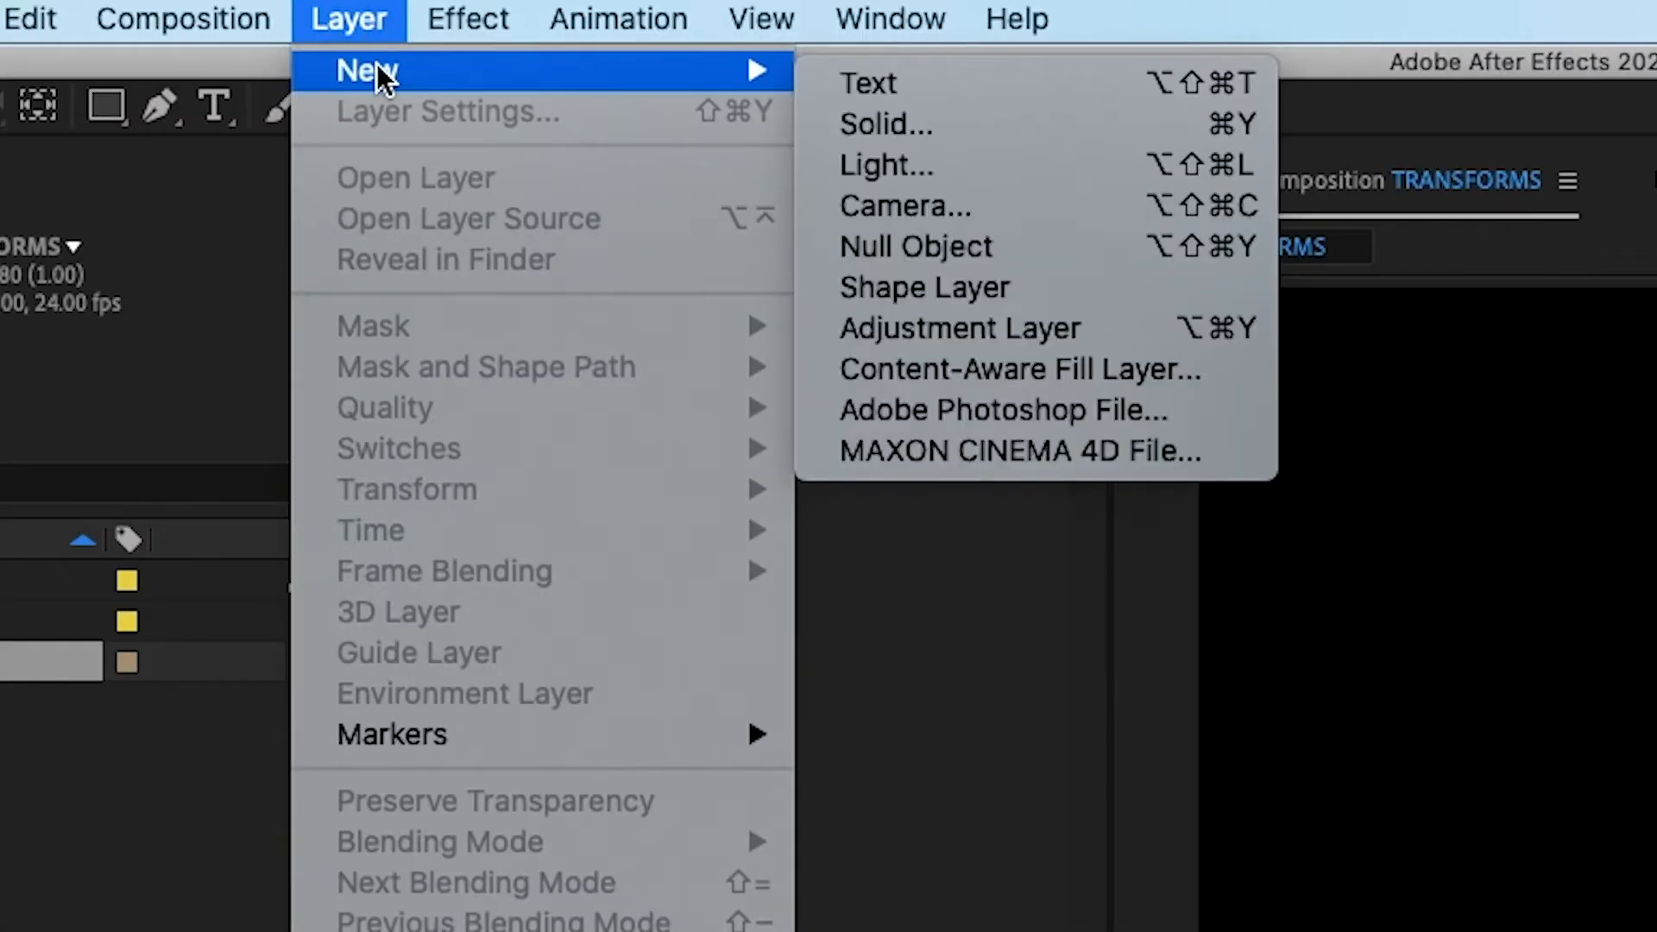
left_click(1056, 138)
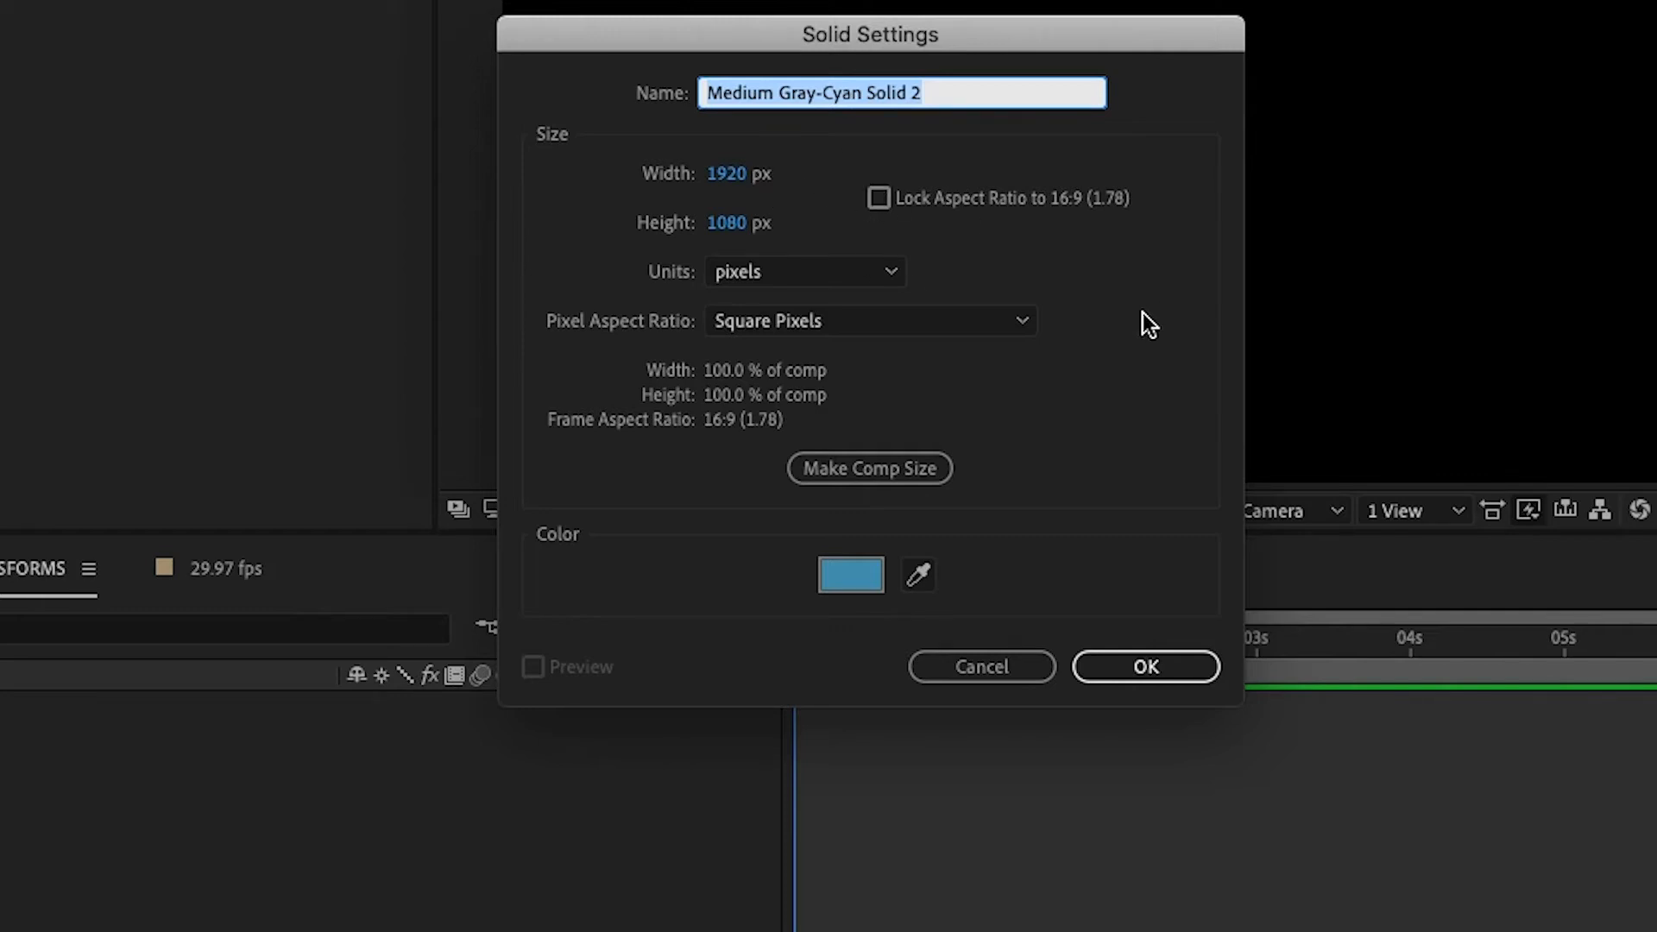
left_click(850, 575)
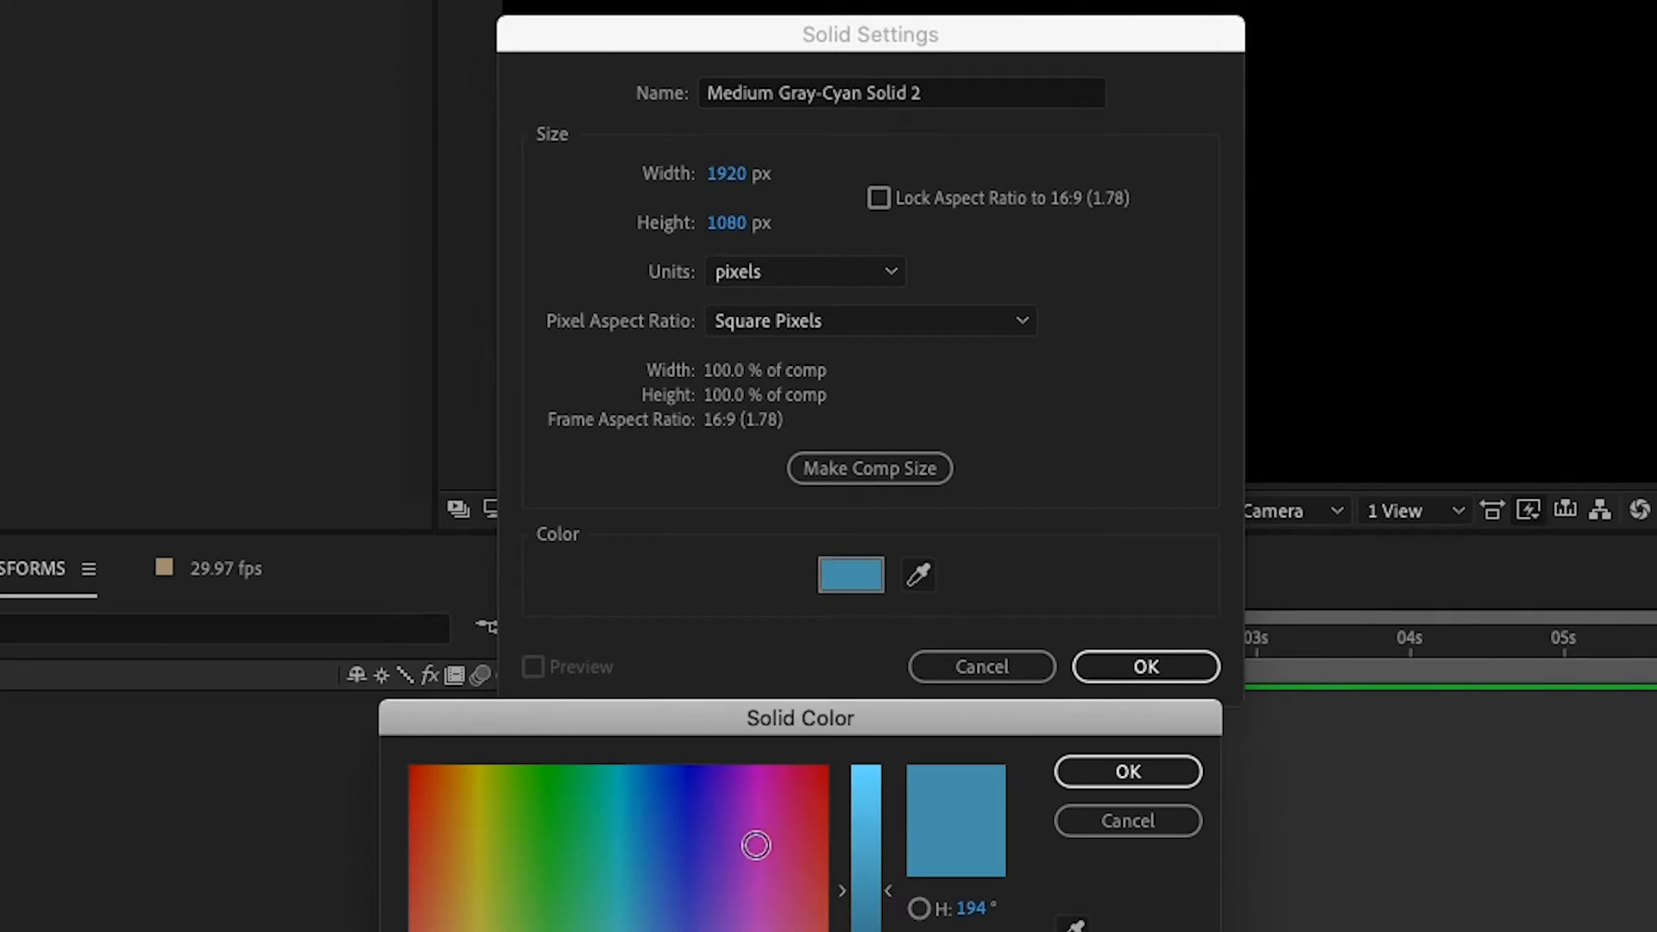
left_click(545, 783)
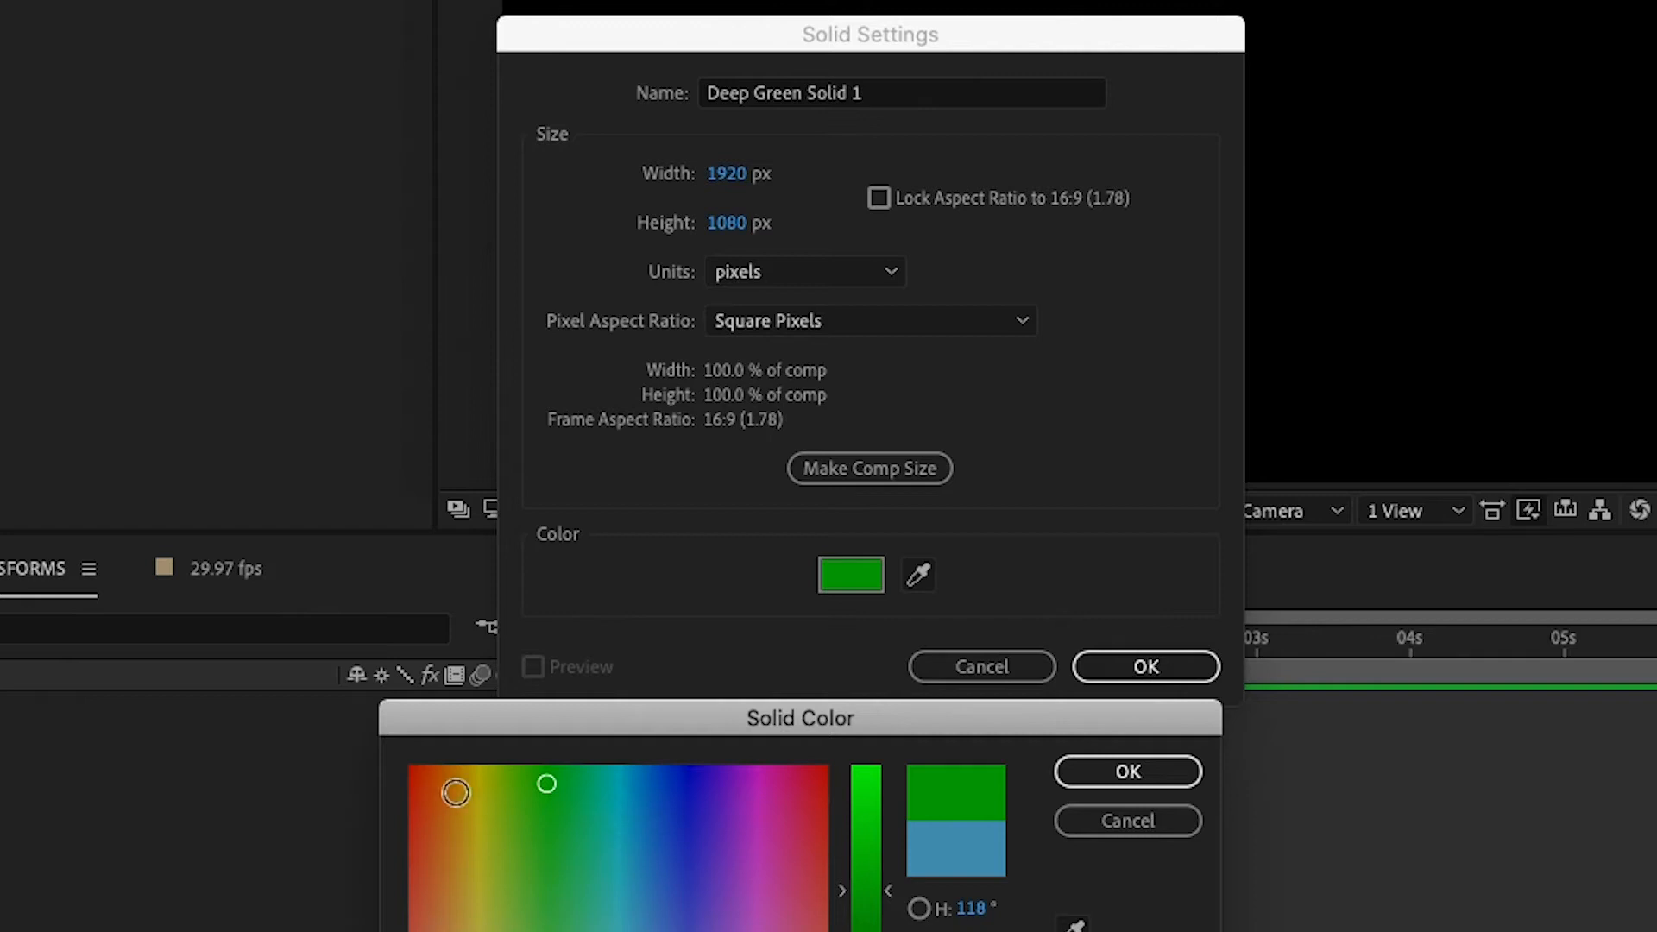
left_click(477, 783)
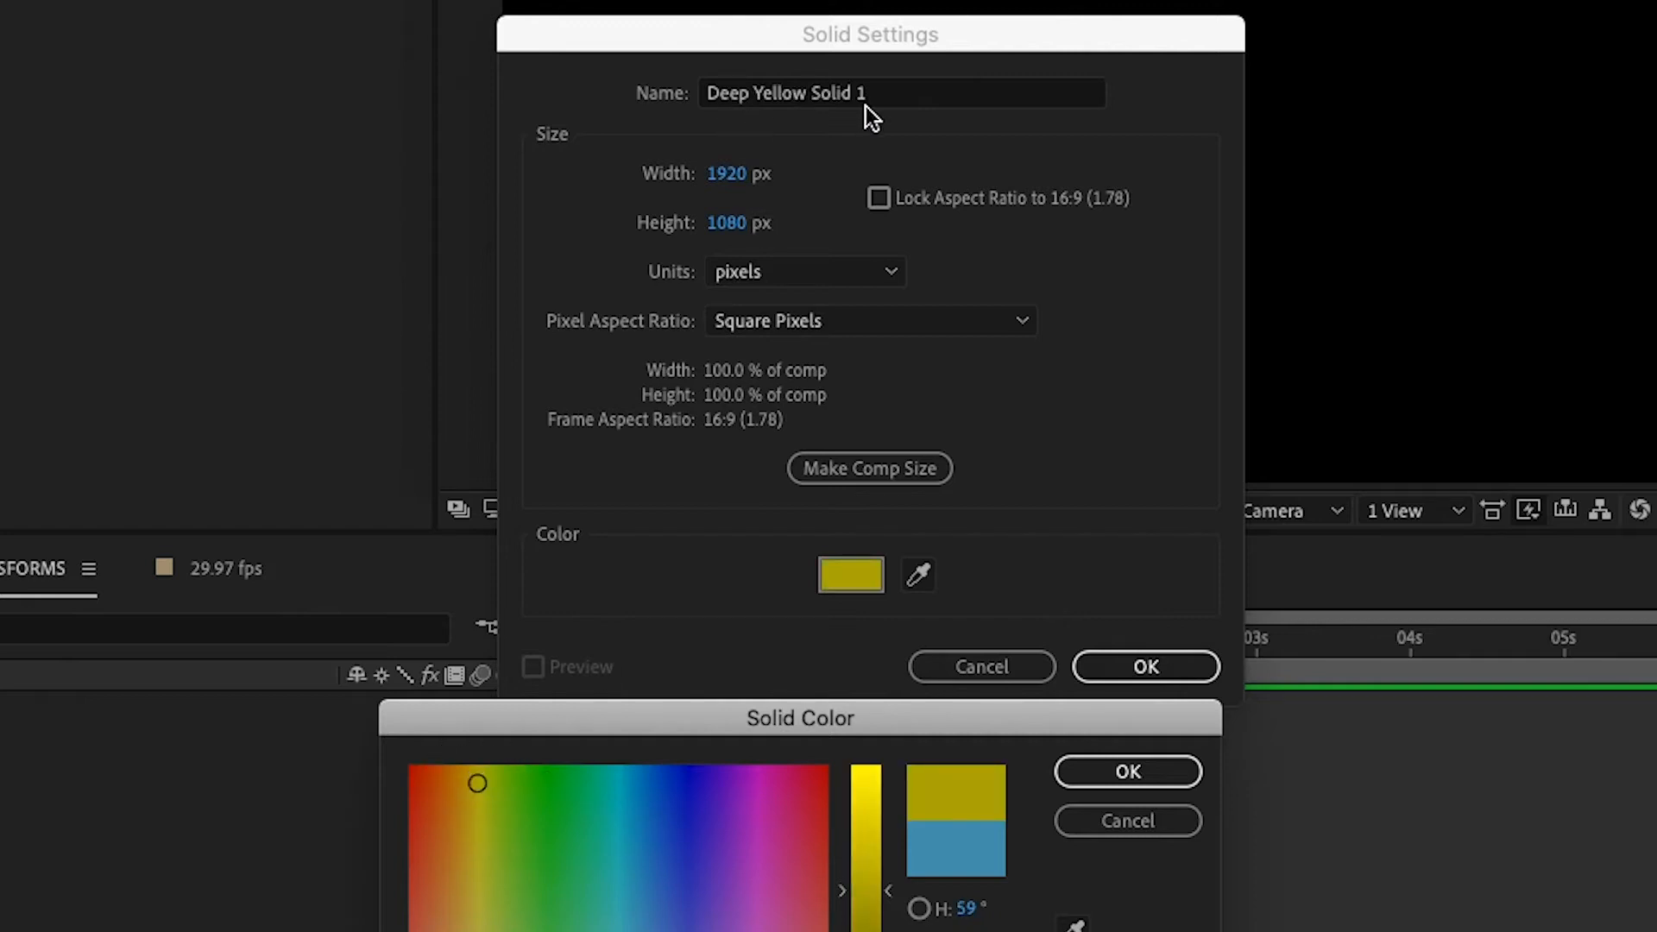
left_click(638, 846)
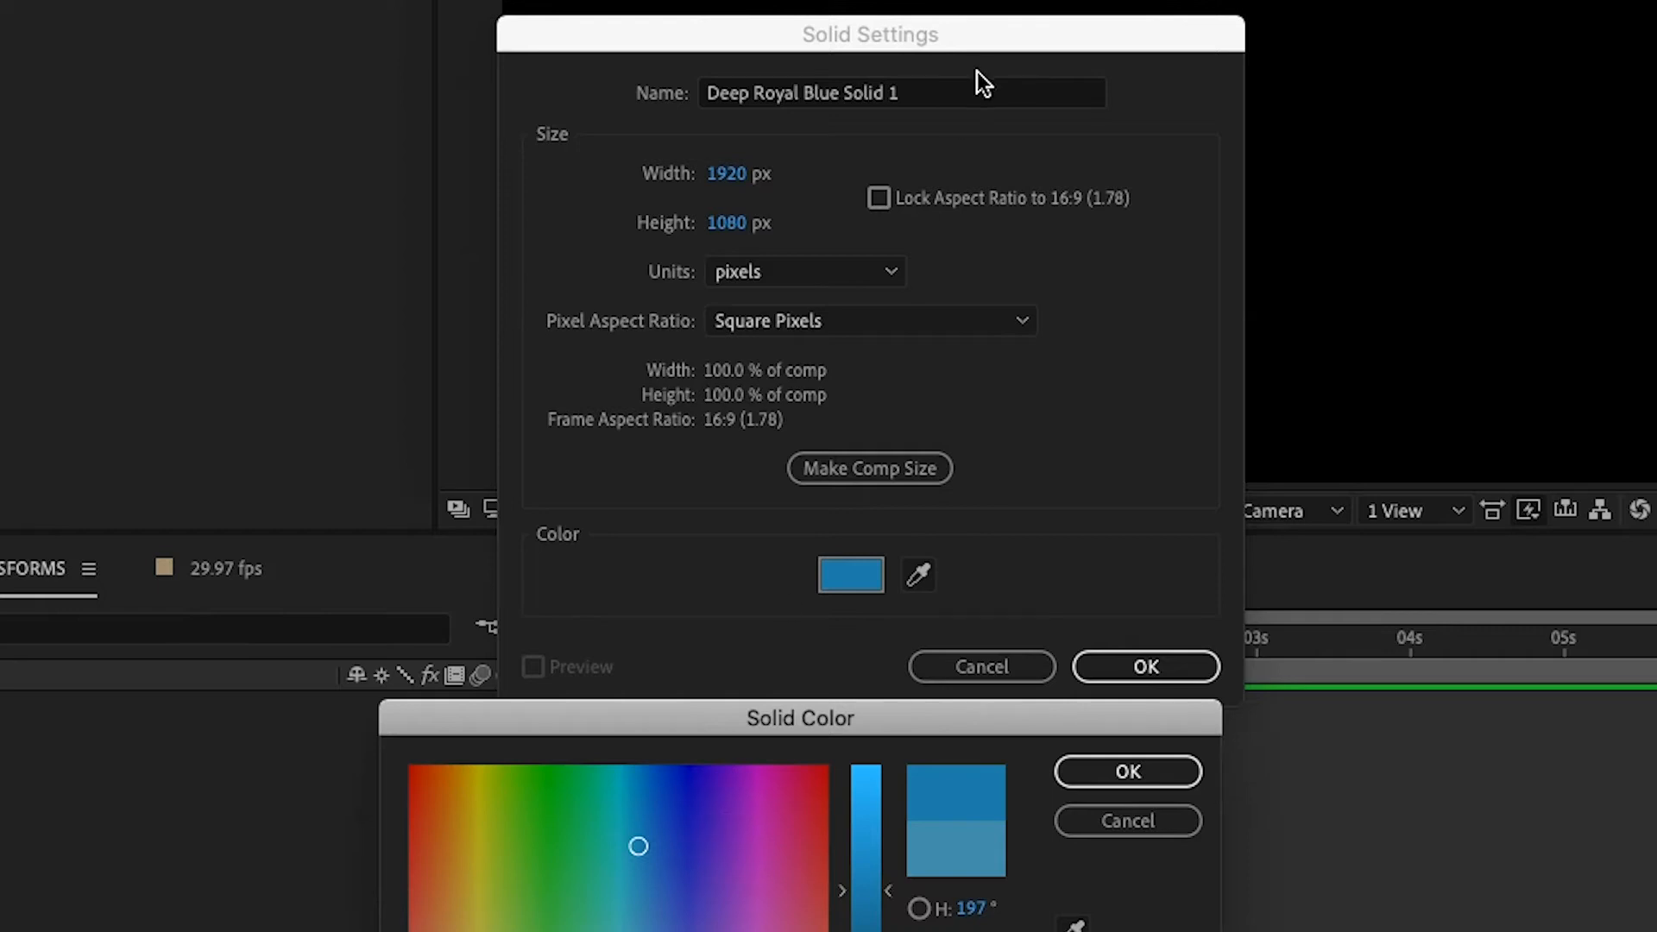
left_click(1115, 766)
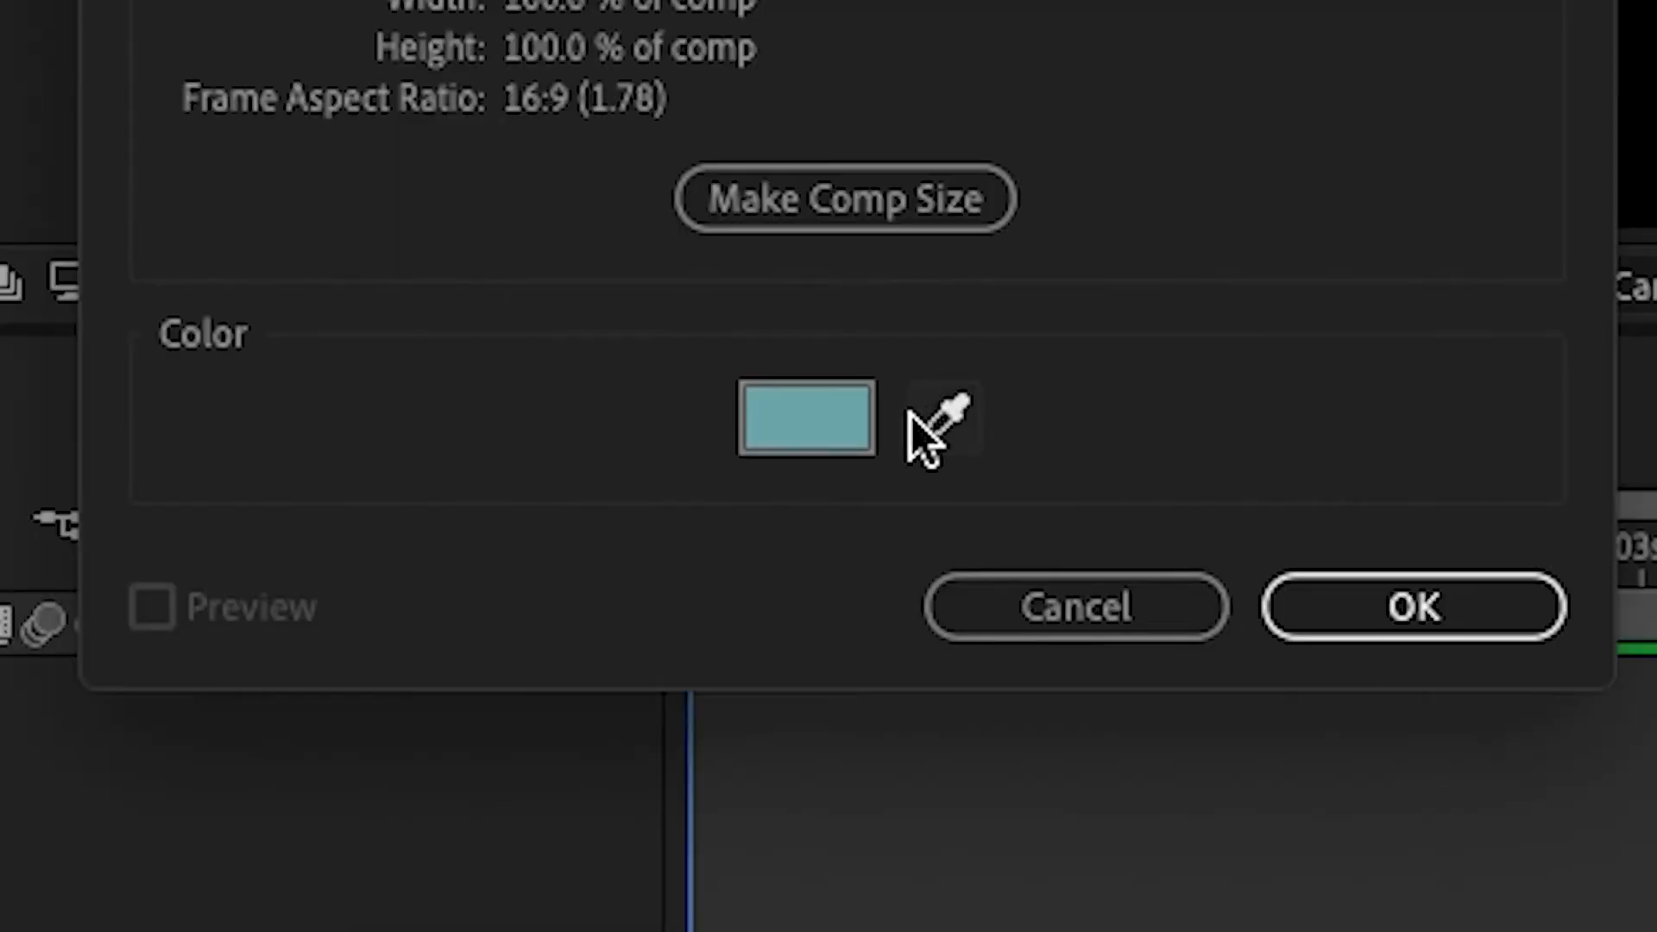
Step: Sample a dark blue from the ocean in the desktop wallpaper as the solid's color and create the solid
left_click(947, 425)
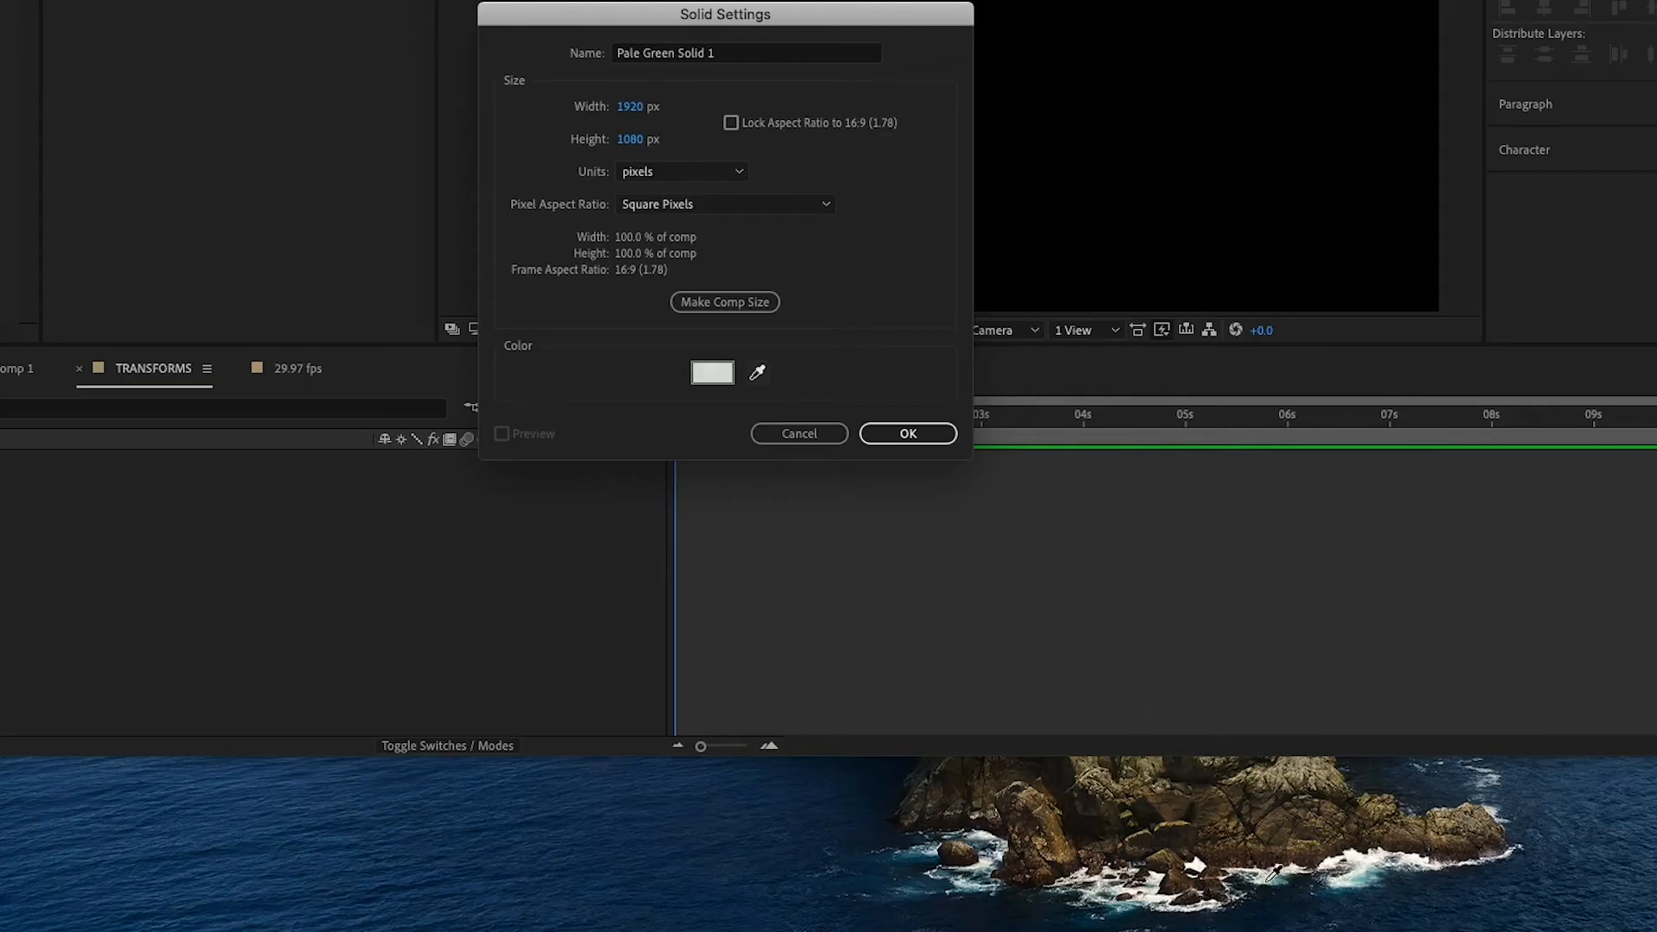
left_click(1377, 781)
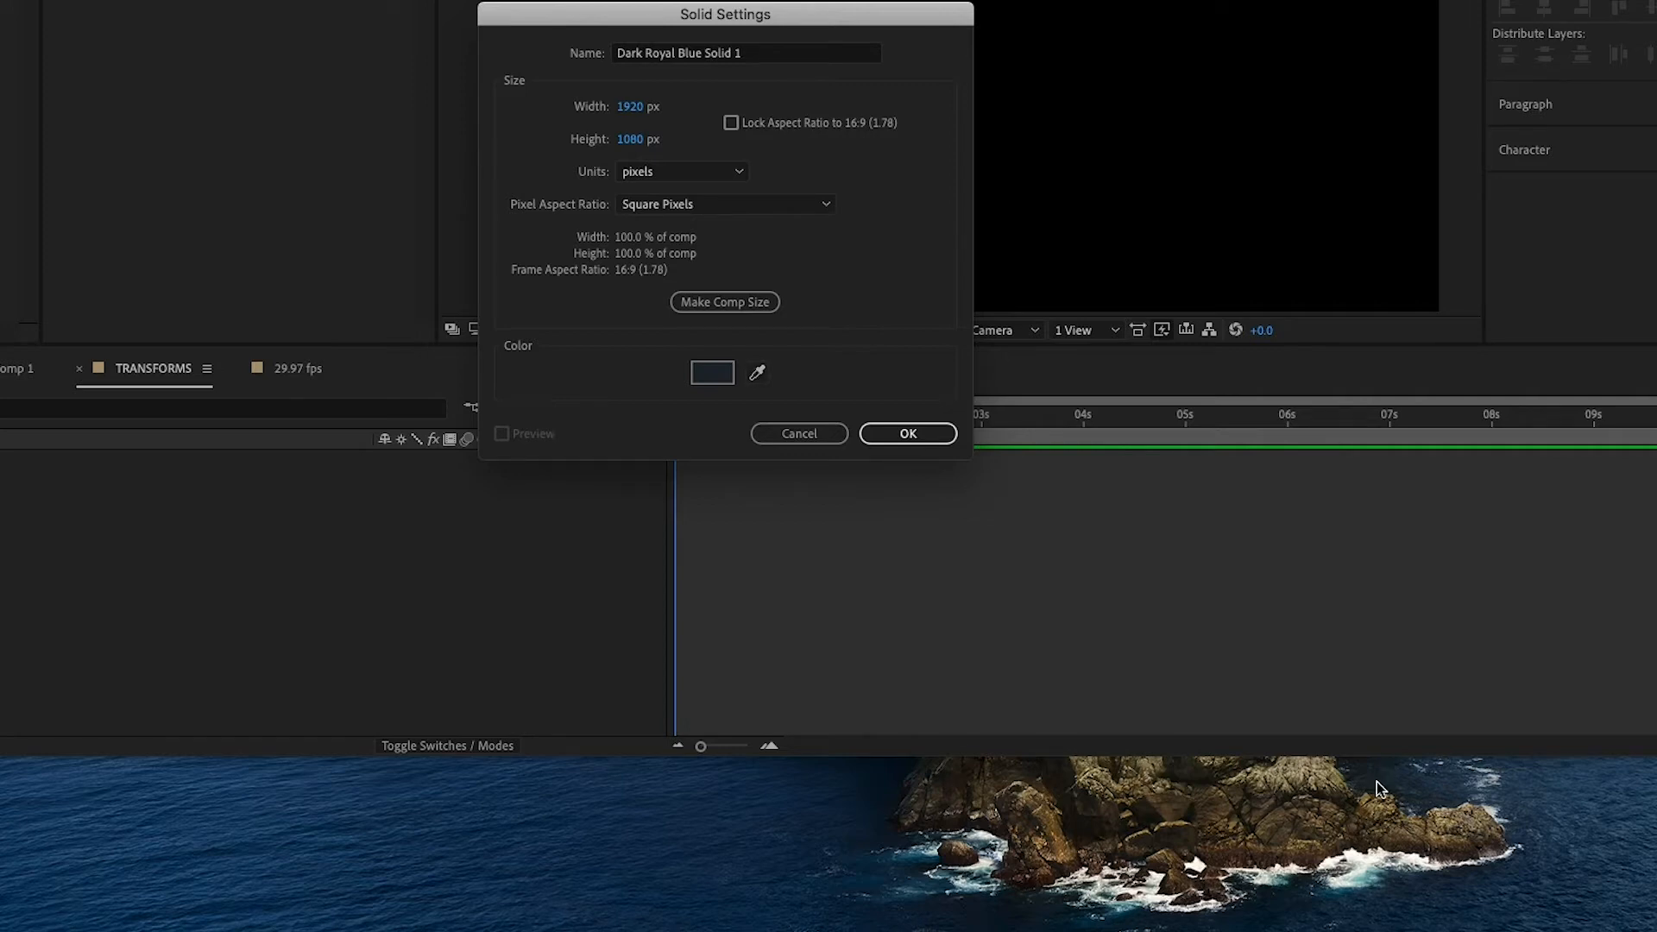
left_click(909, 434)
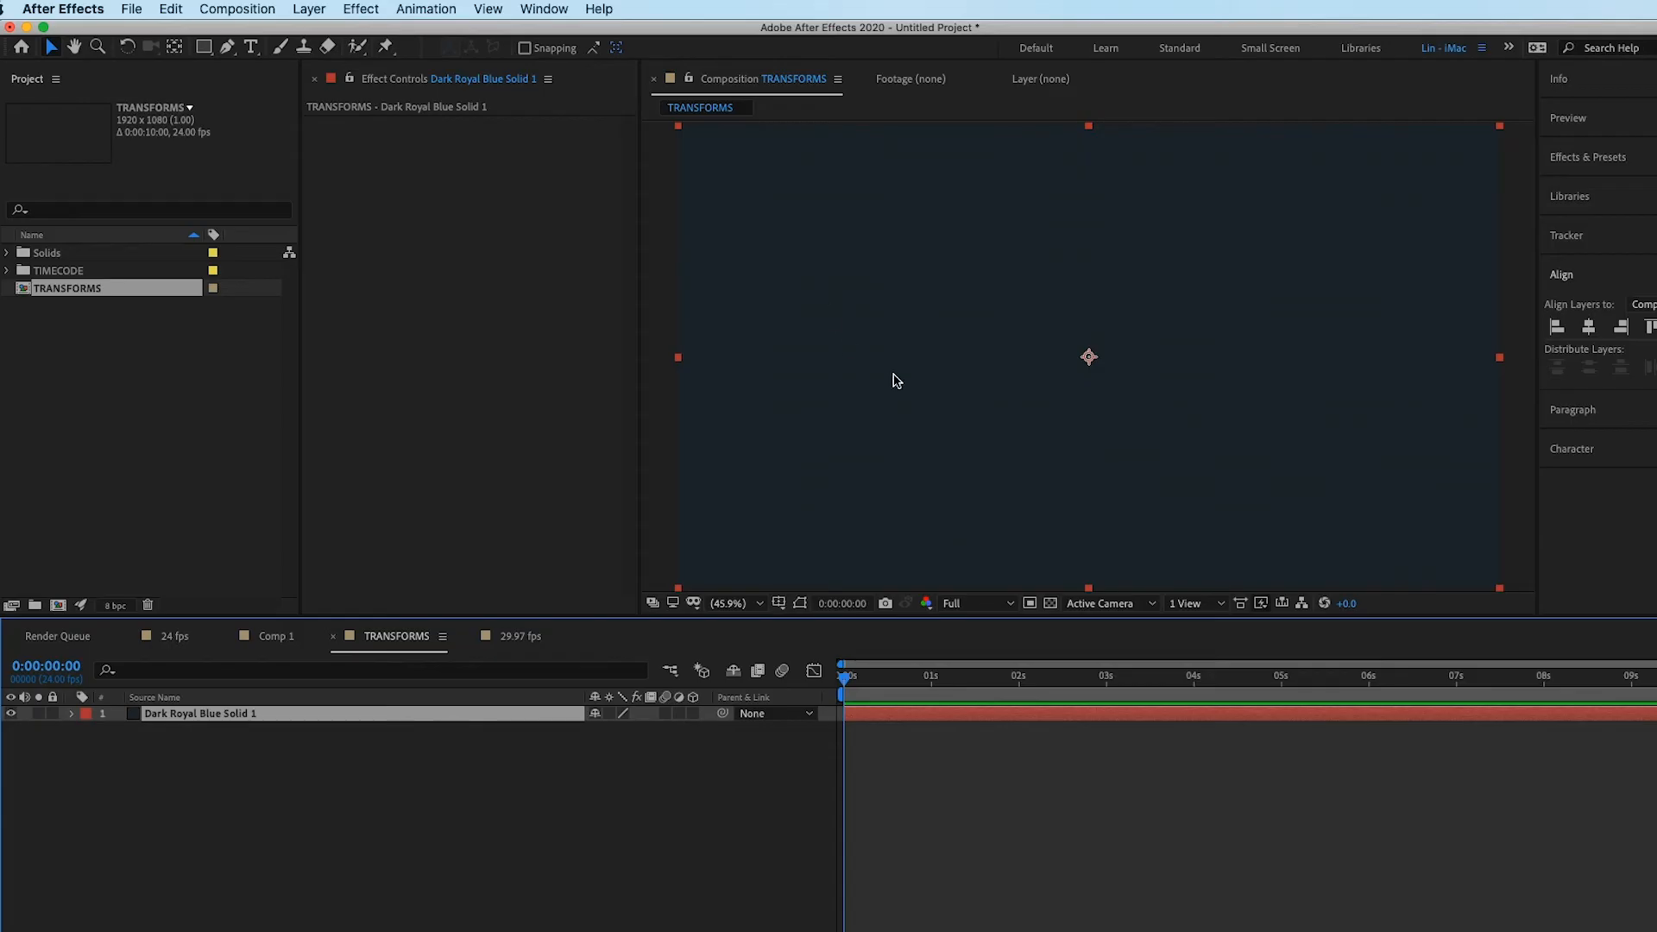
Step: Brighten the existing solid's color to a medium gray-blue in its solid settings
scroll(1069, 343, "down", 2)
left_click(311, 10)
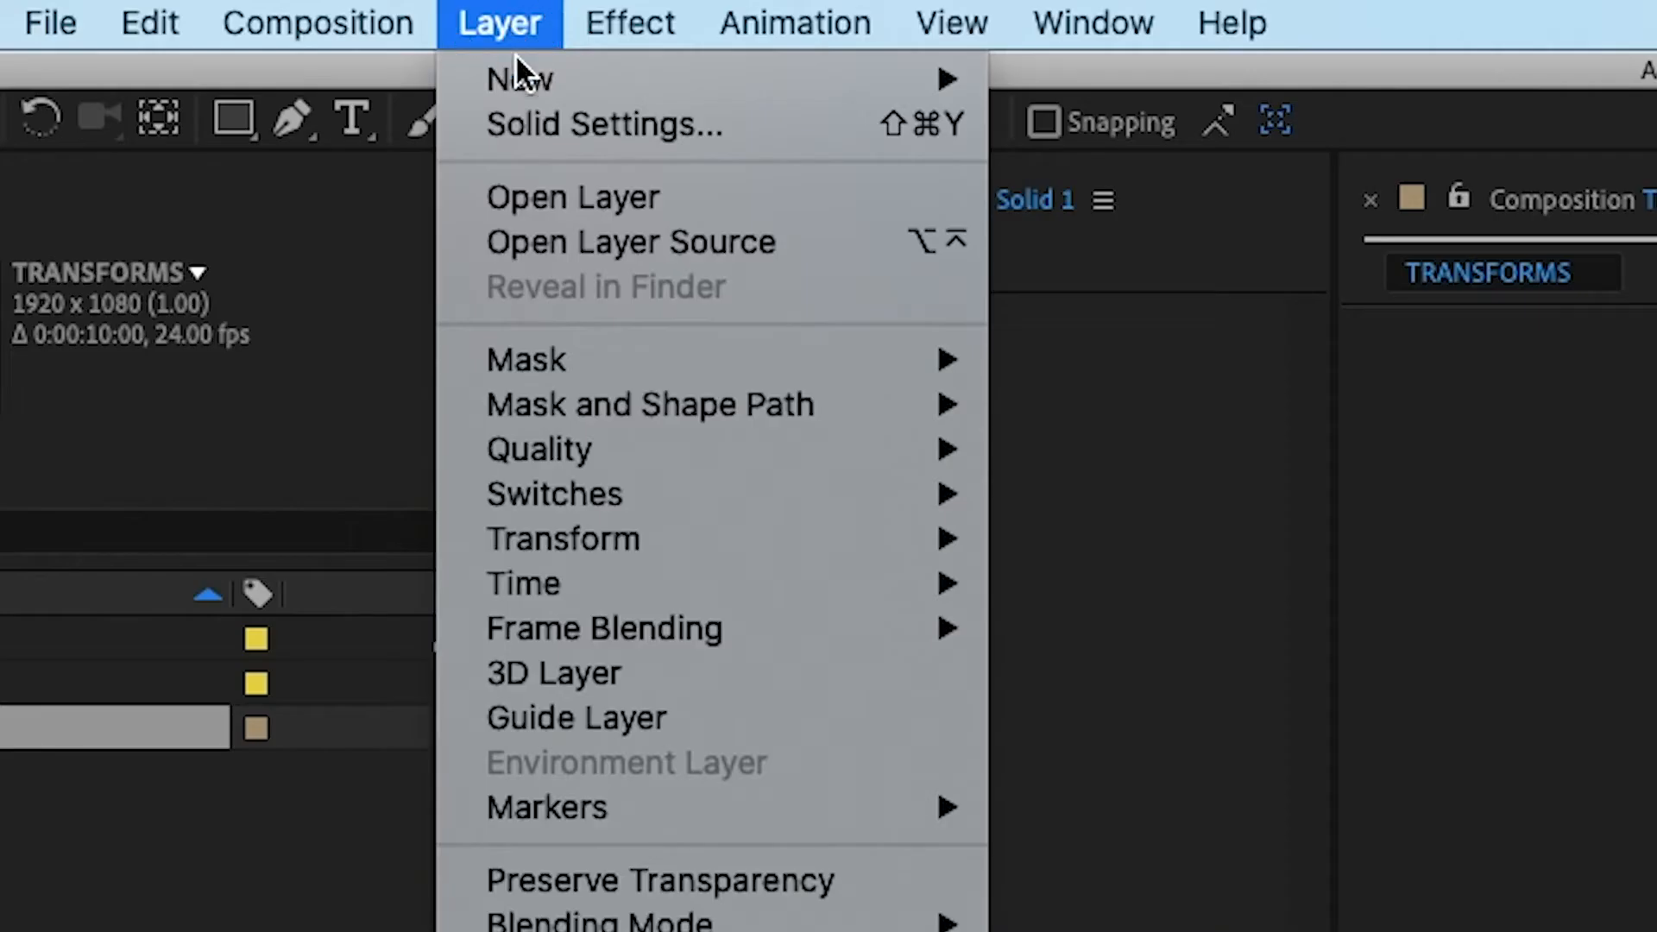
left_click(550, 120)
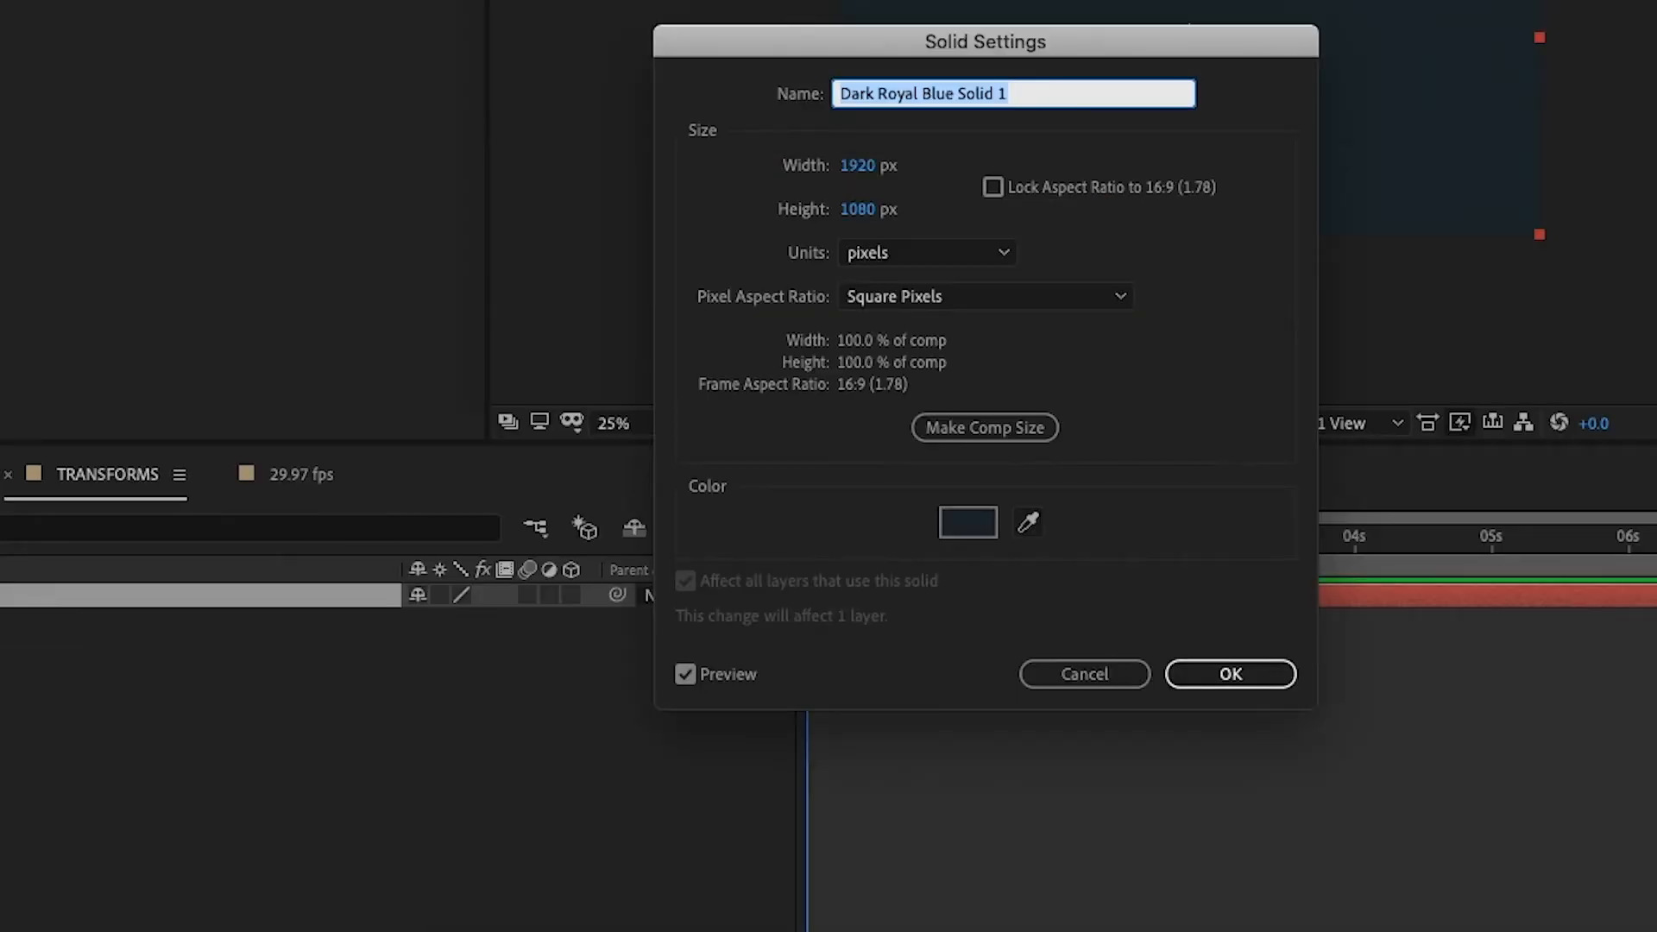
left_click(967, 522)
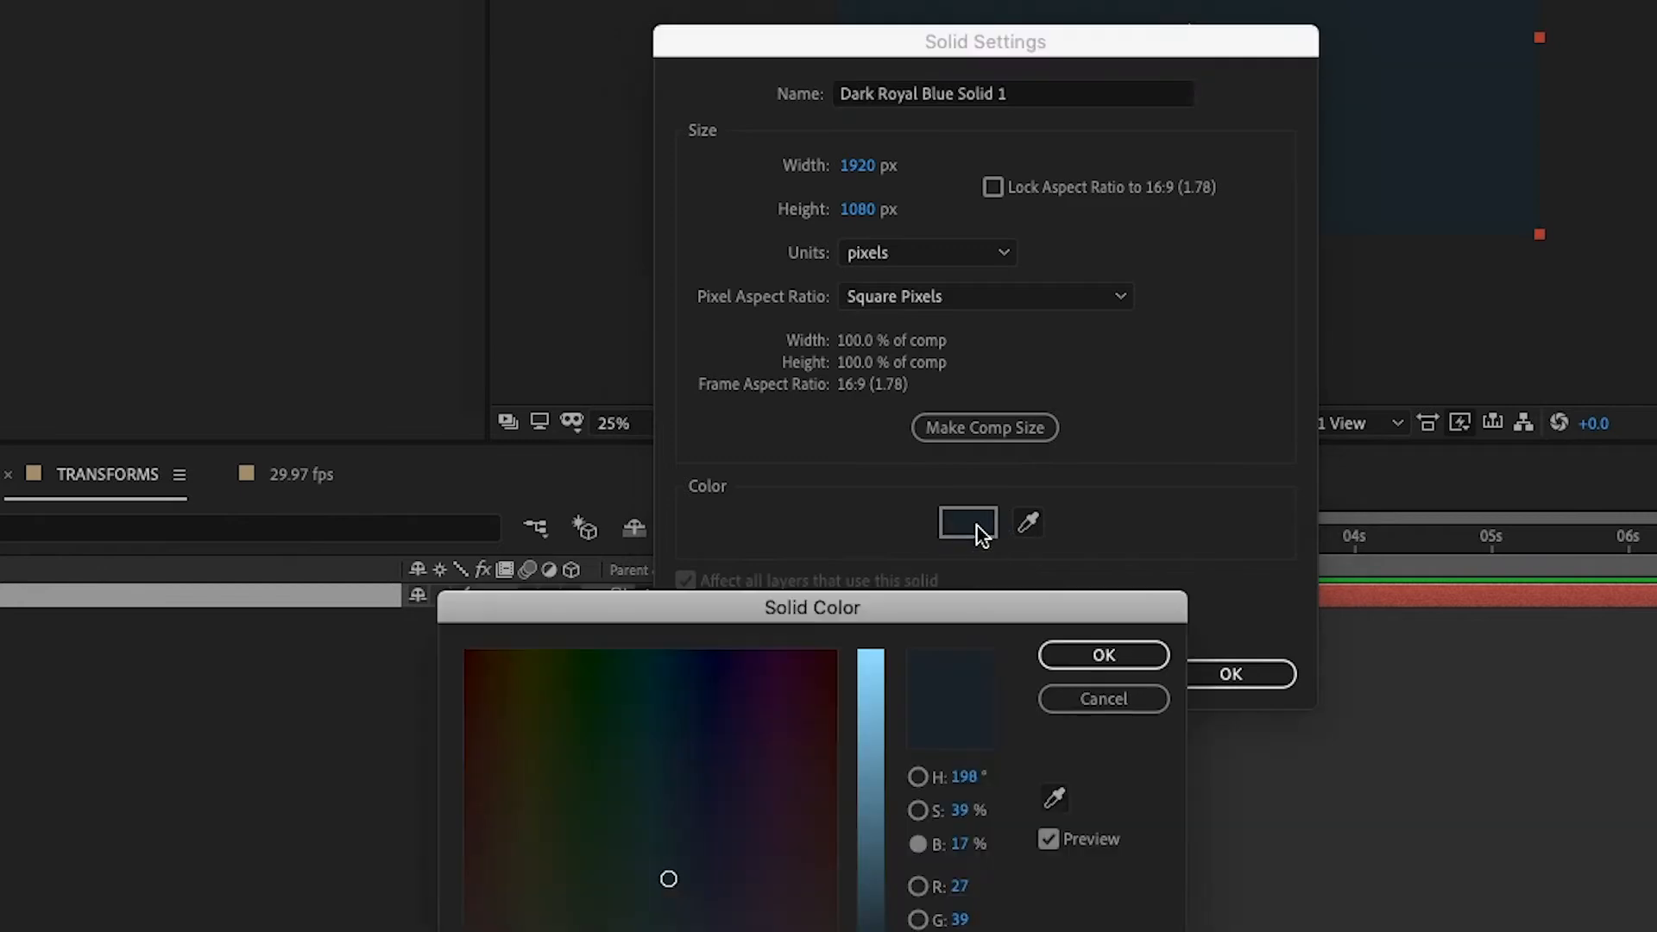
left_click_drag(873, 921, 876, 789)
left_click(1089, 653)
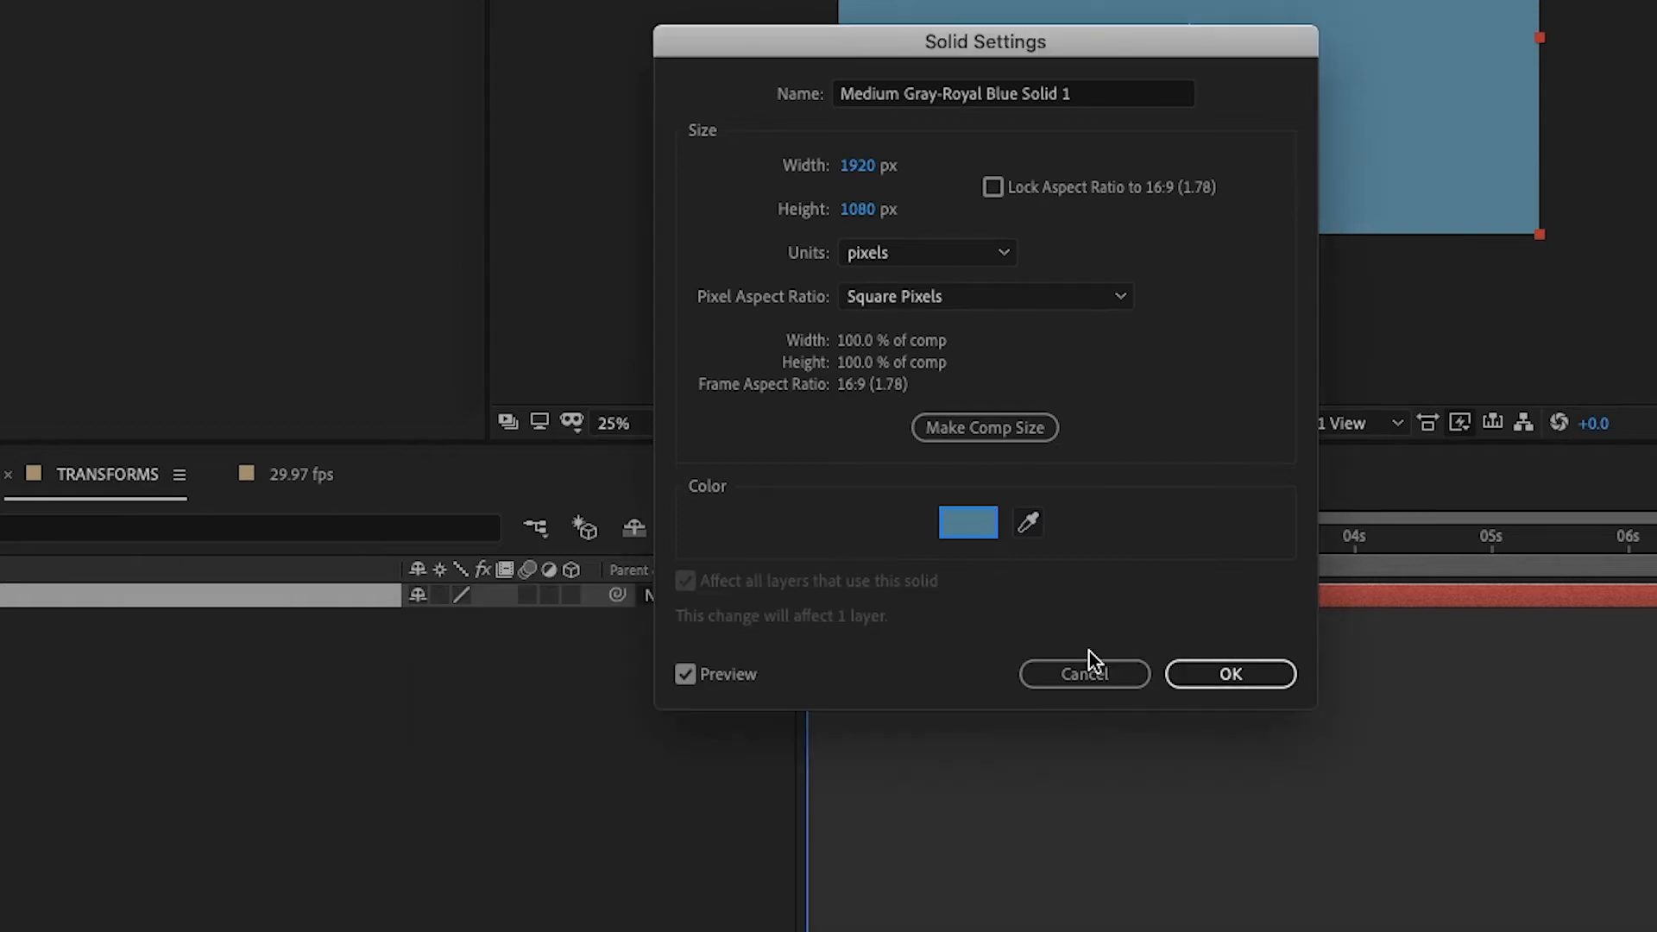
left_click(1245, 680)
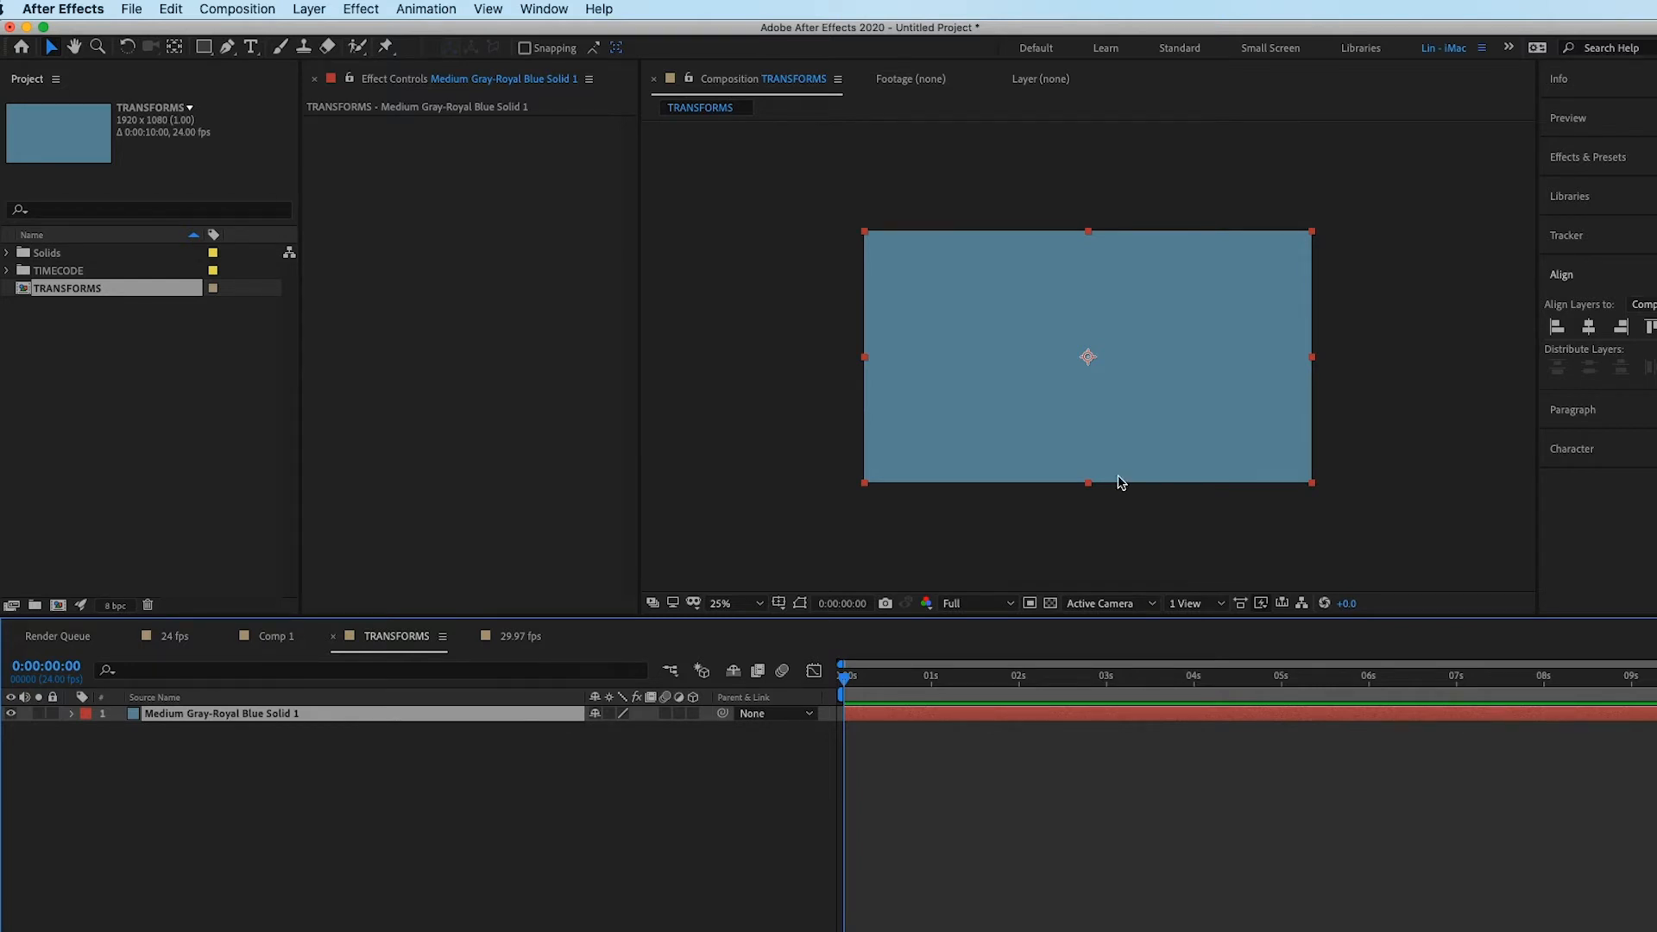
Step: Move the solid's anchor point around the layer with the Pan Behind tool and return it to the layer's center
scroll(1090, 364, "up", 3)
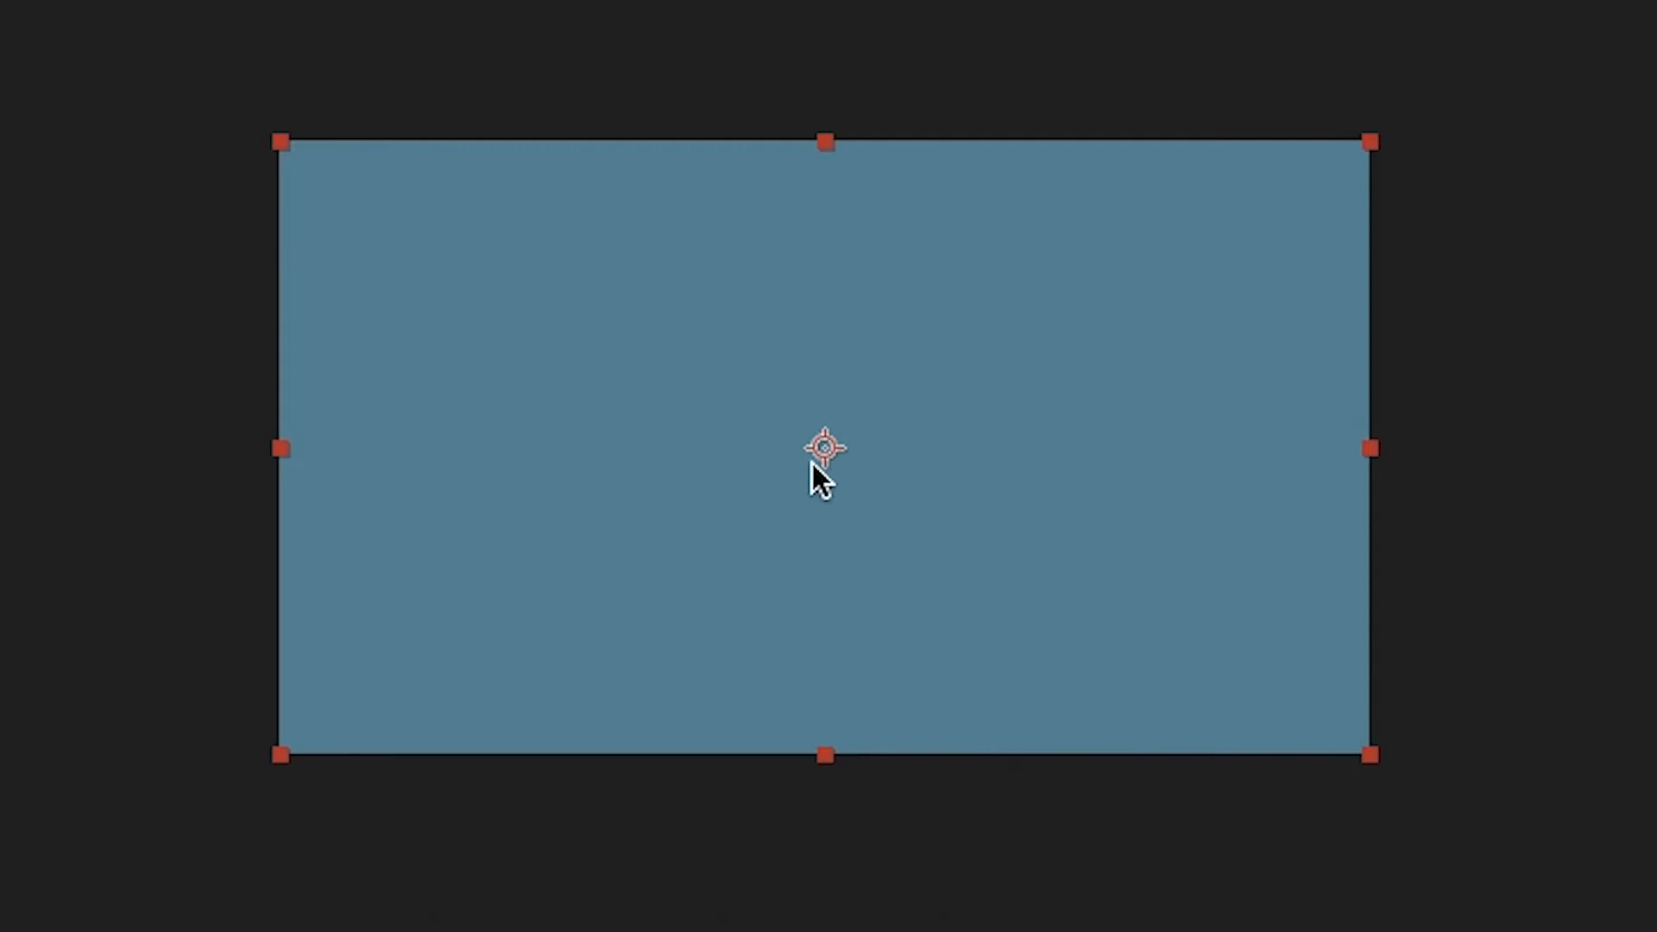
left_click_drag(820, 451, 935, 436)
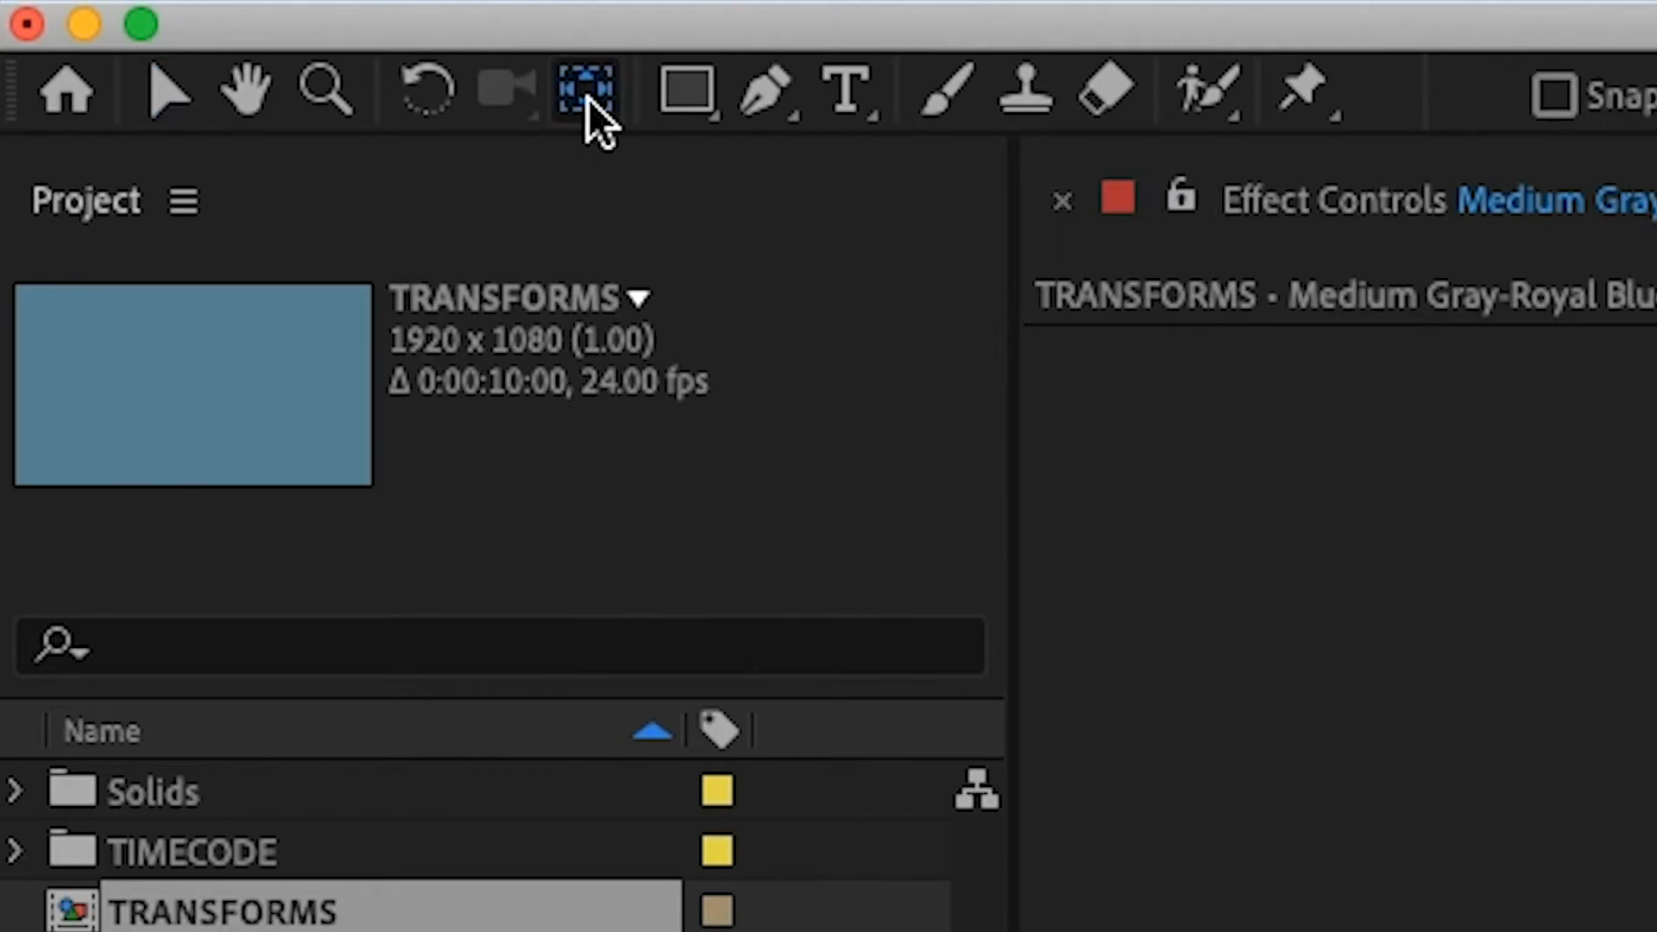
left_click(589, 96)
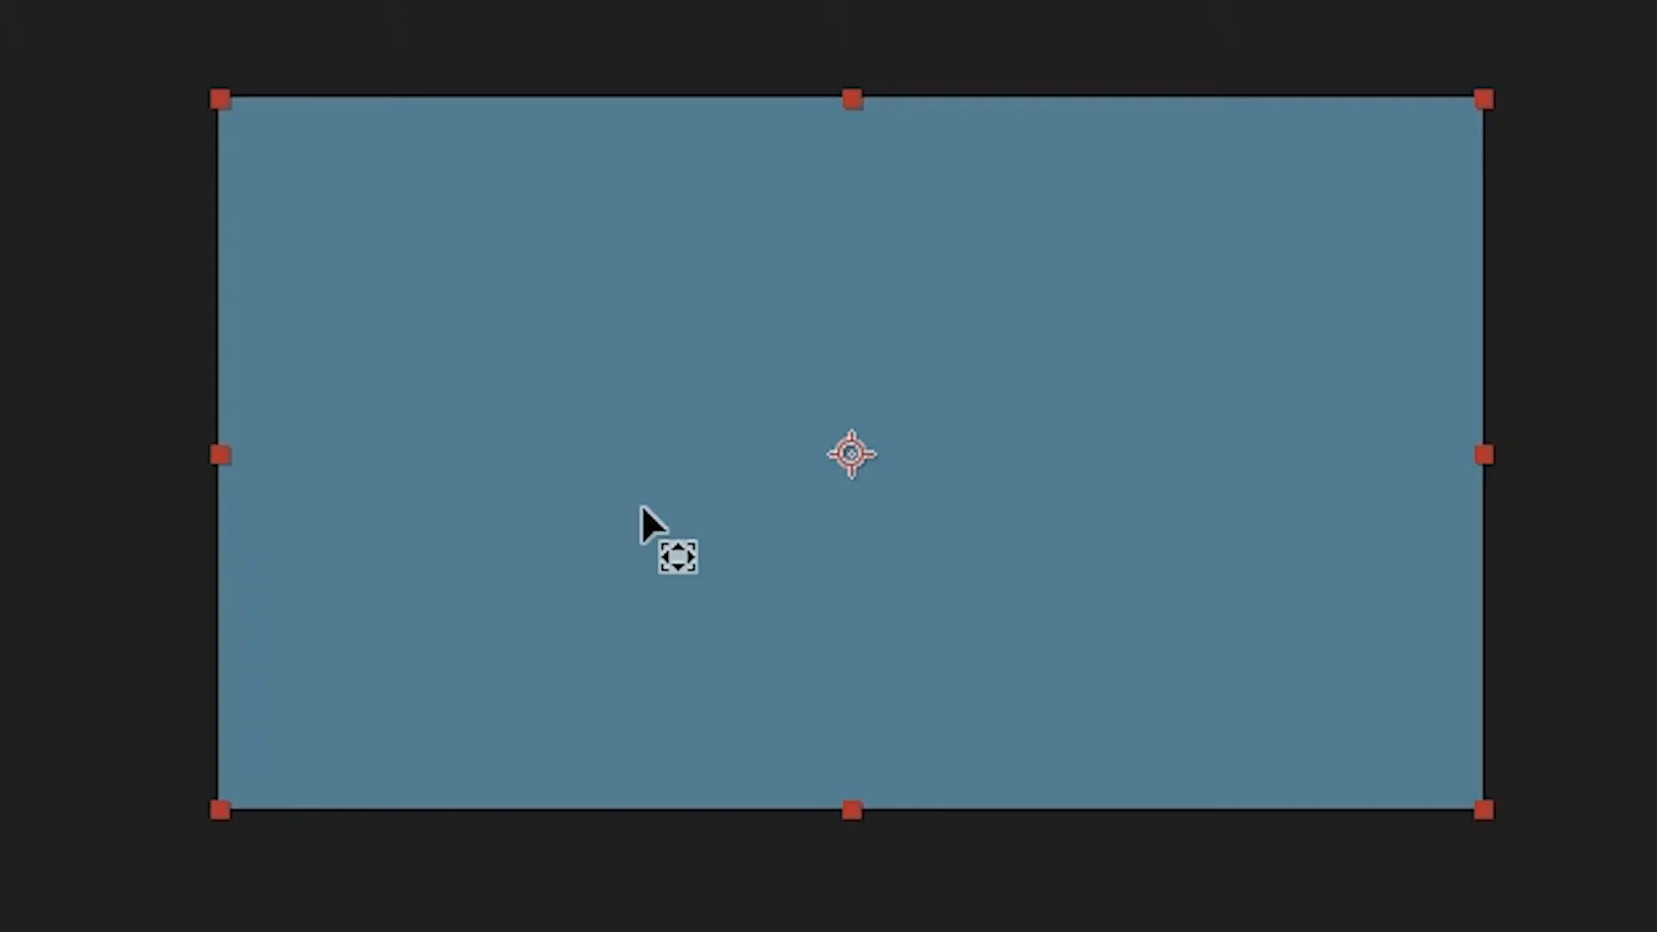
left_click(862, 457)
left_click_drag(863, 457, 771, 371)
left_click_drag(870, 353, 1025, 370)
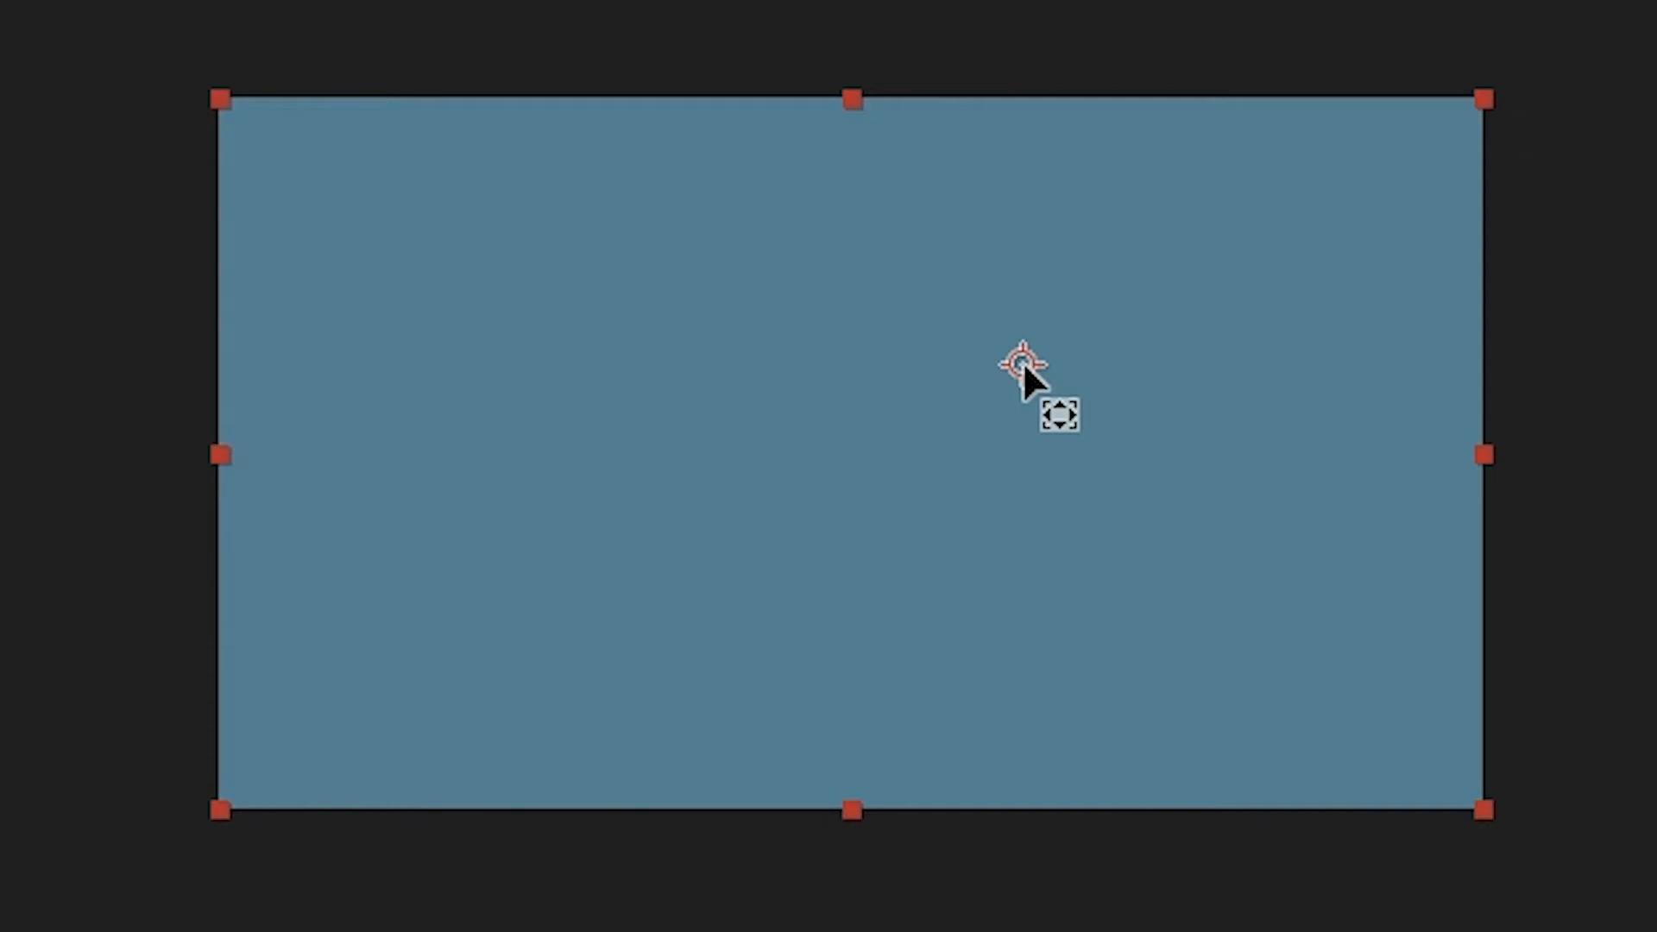
left_click_drag(1024, 367, 897, 448)
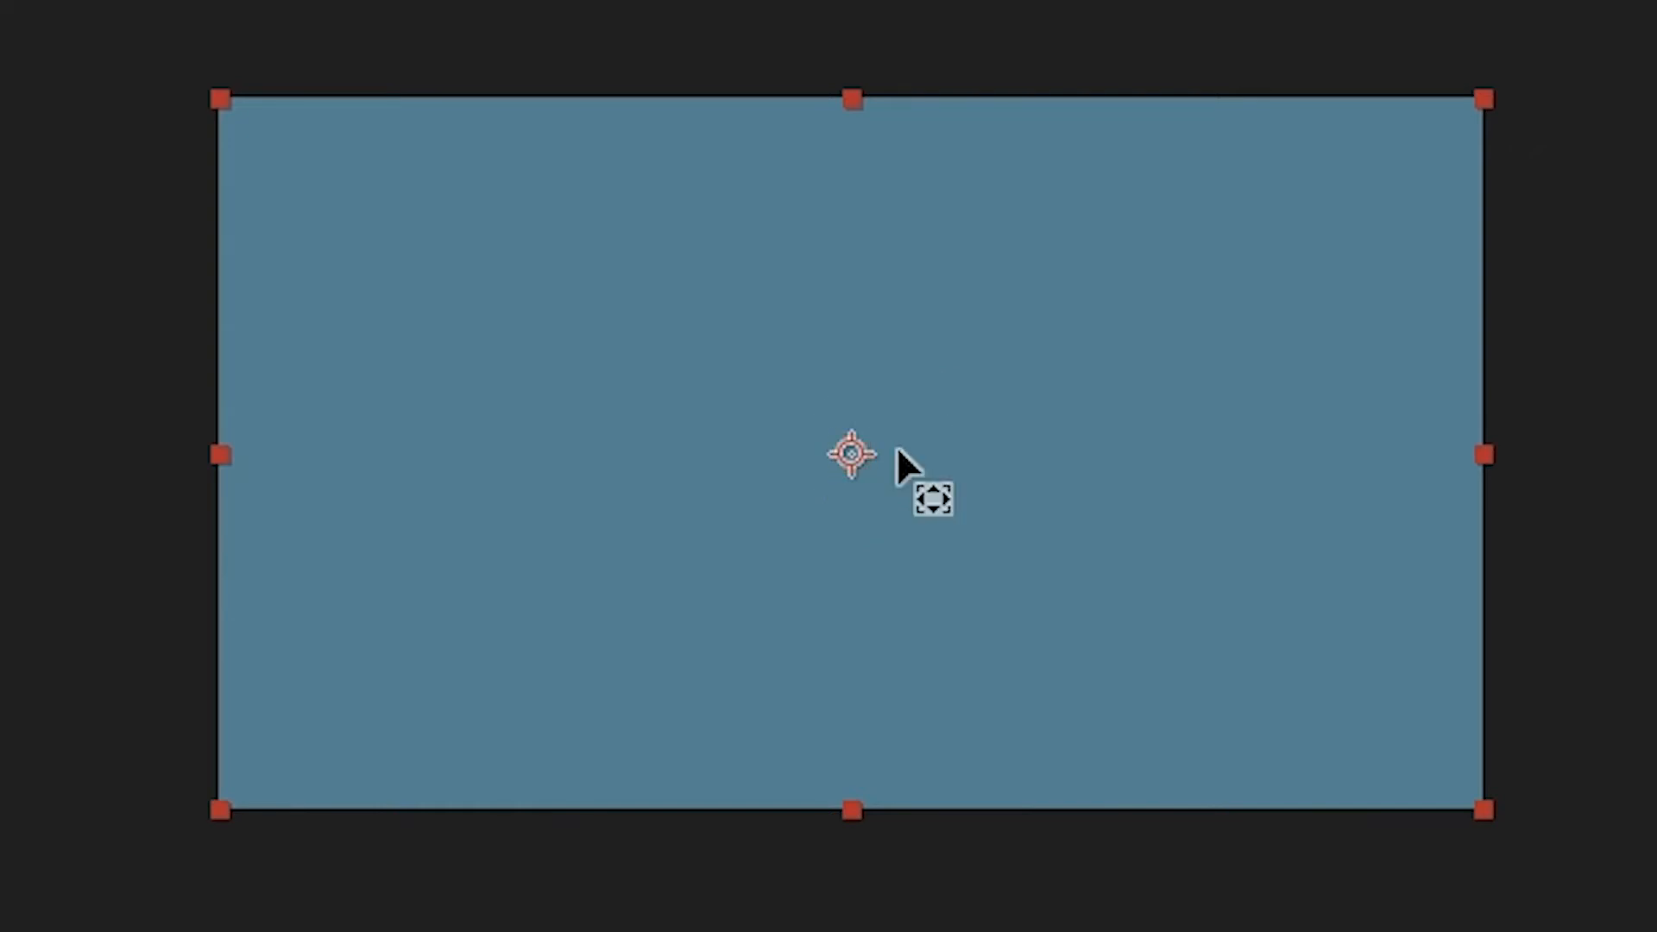
left_click(820, 397)
left_click_drag(820, 397, 858, 453)
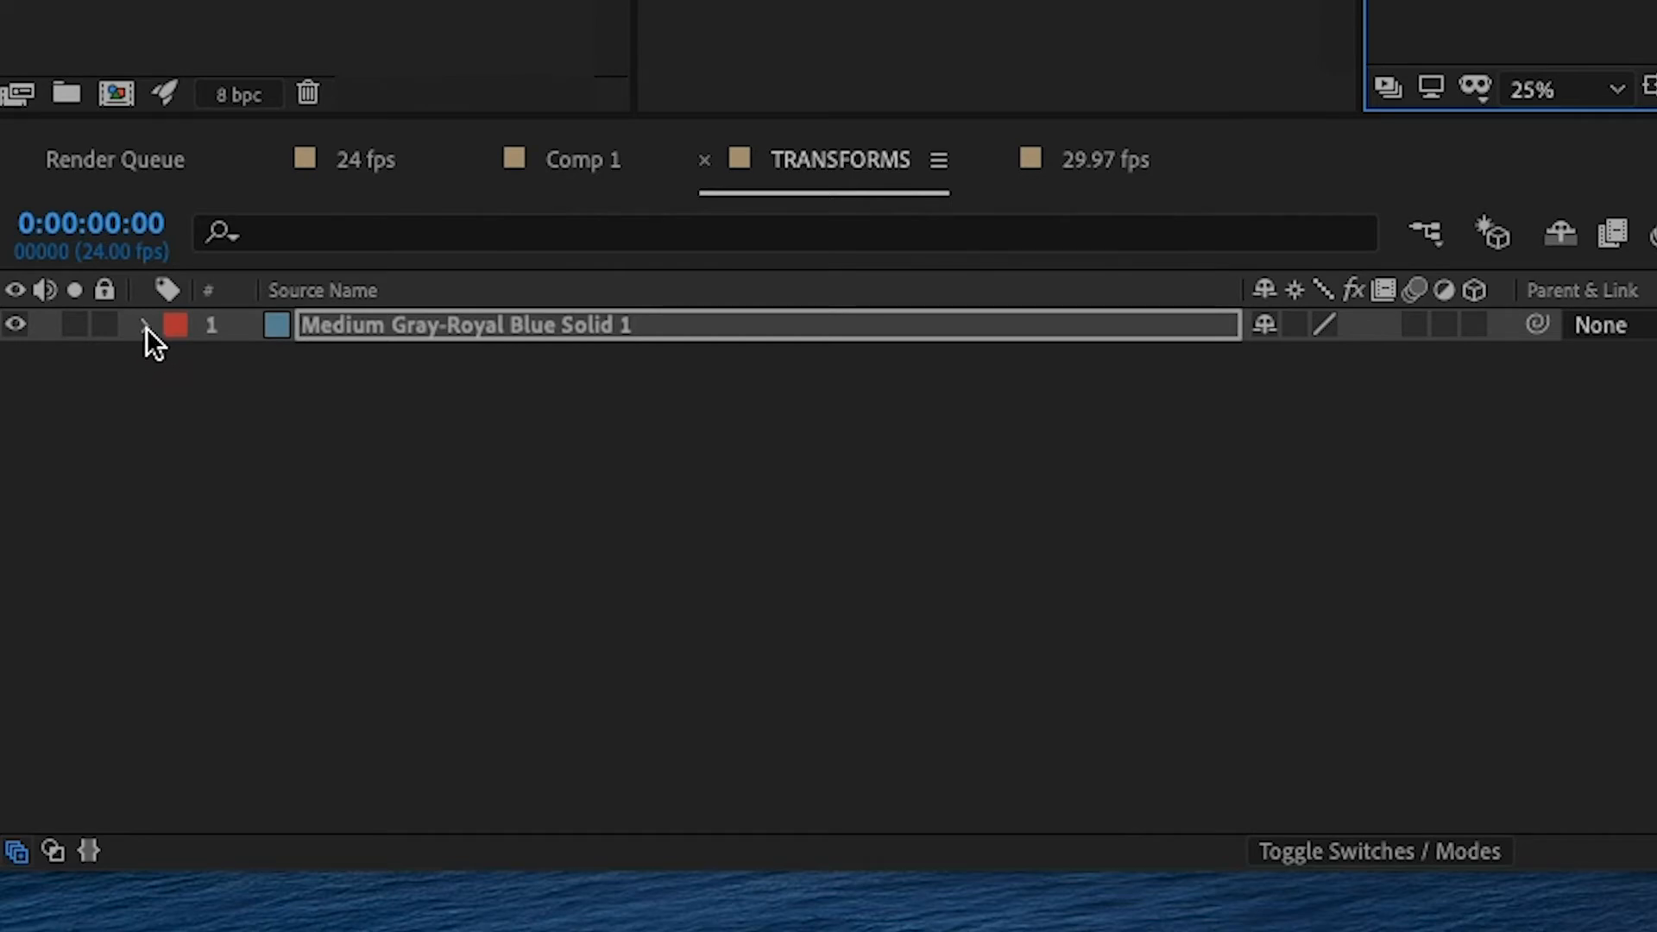
Step: Expand the solid layer's Transform properties in the timeline and clear the selection
left_click(145, 325)
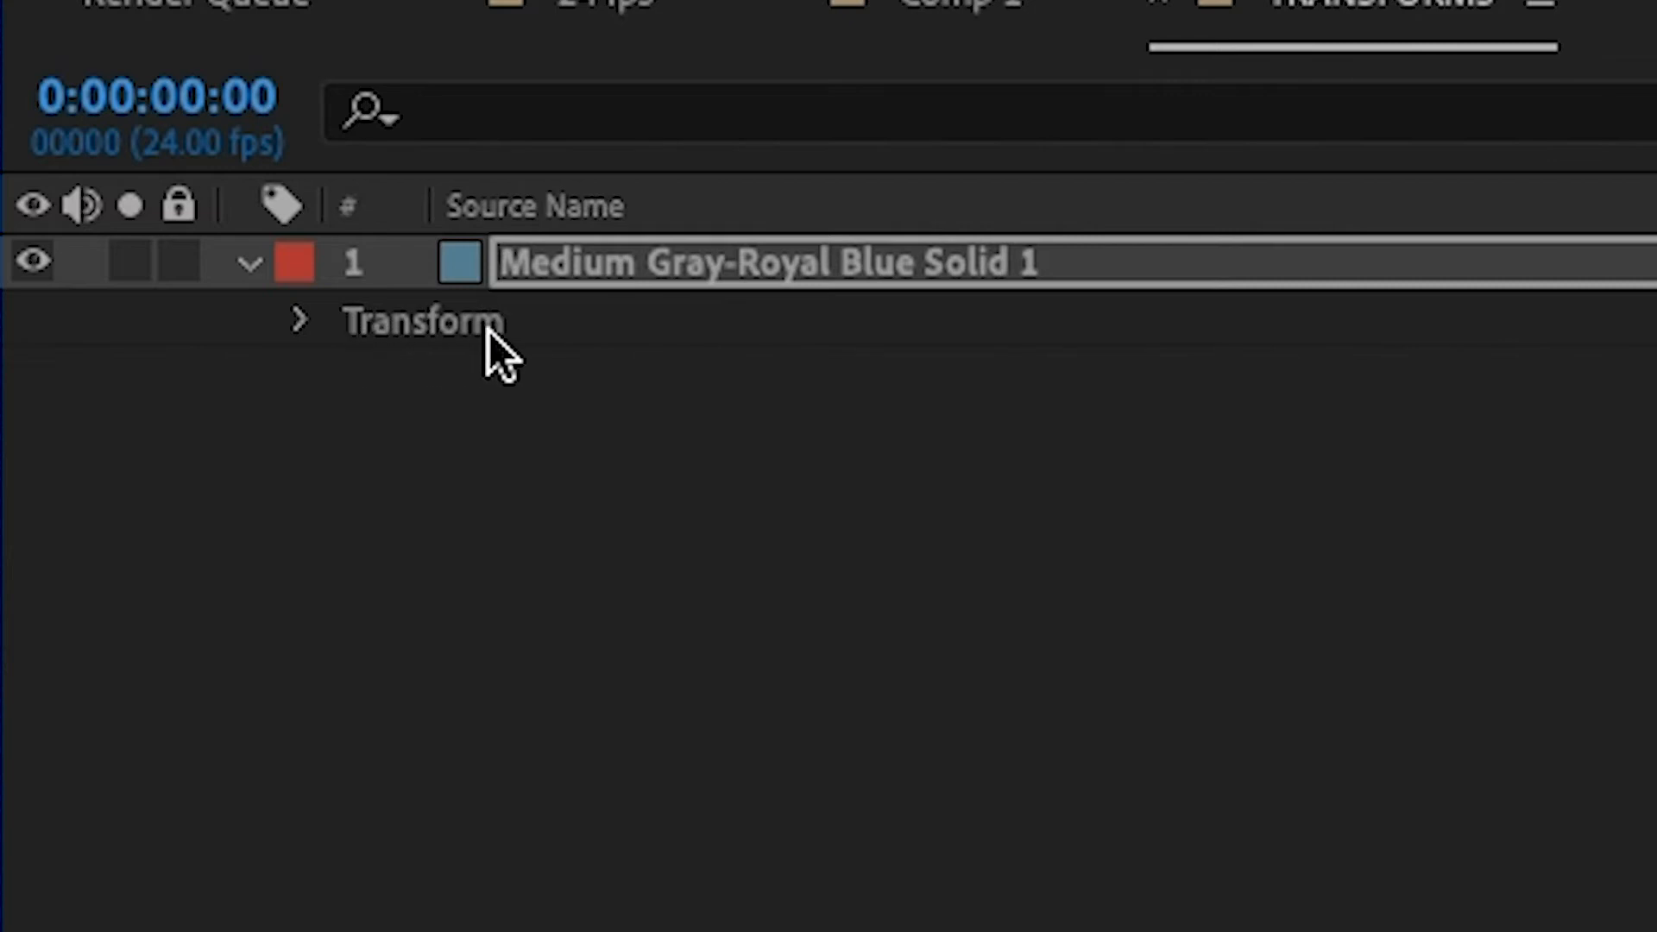
left_click(298, 323)
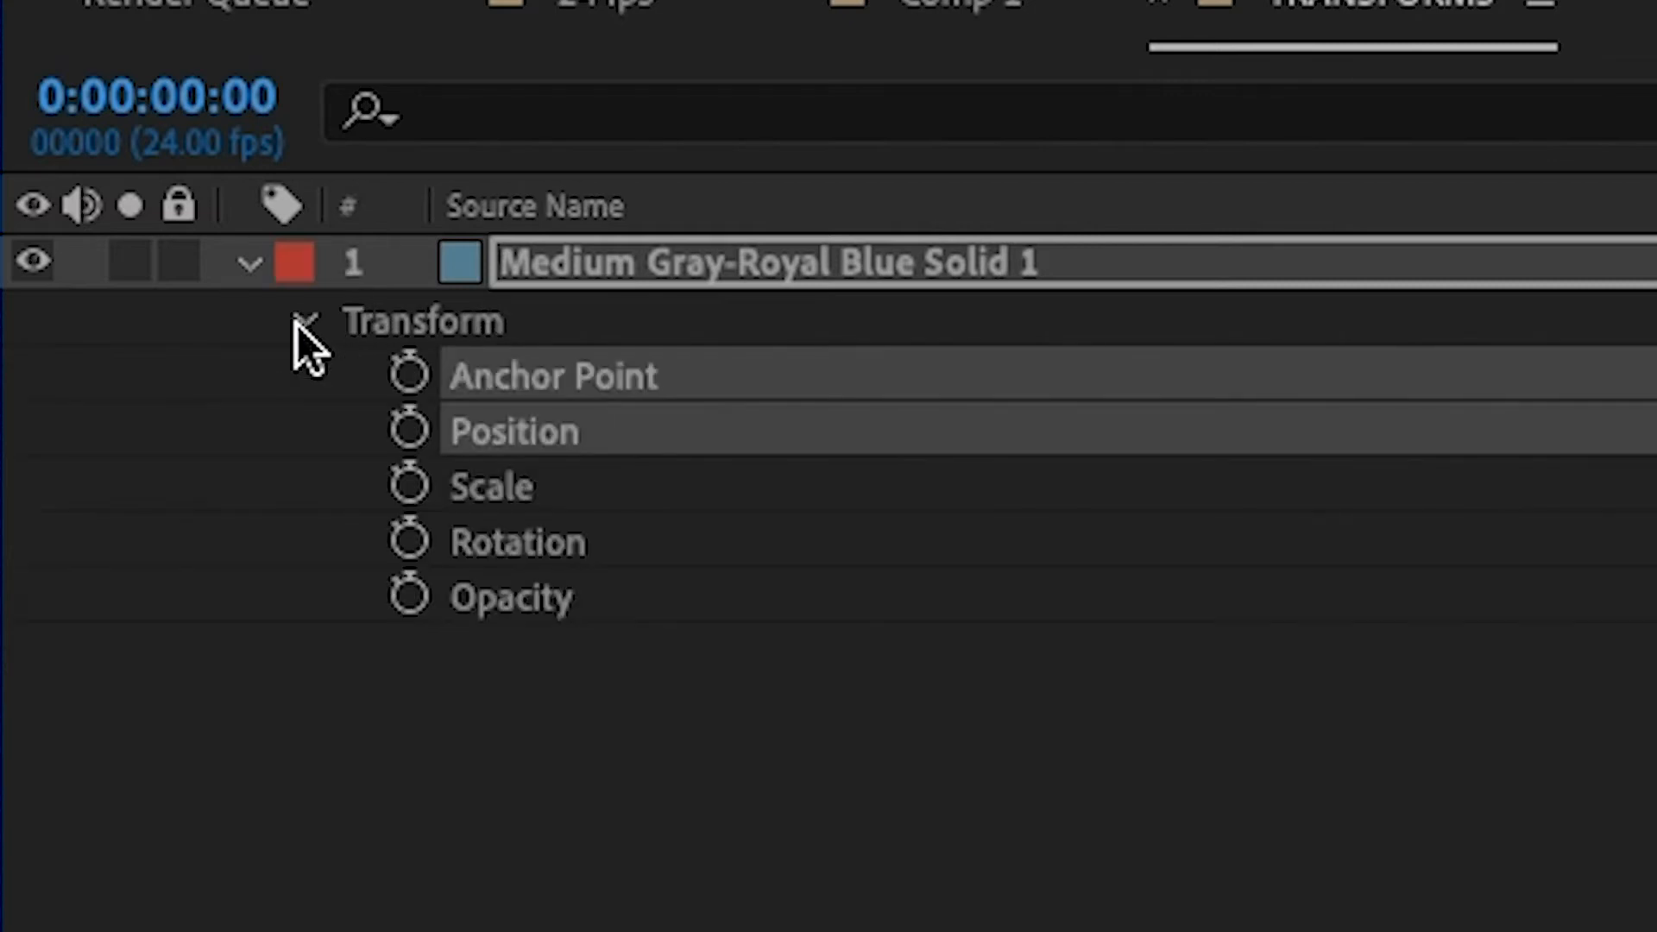
left_click(822, 757)
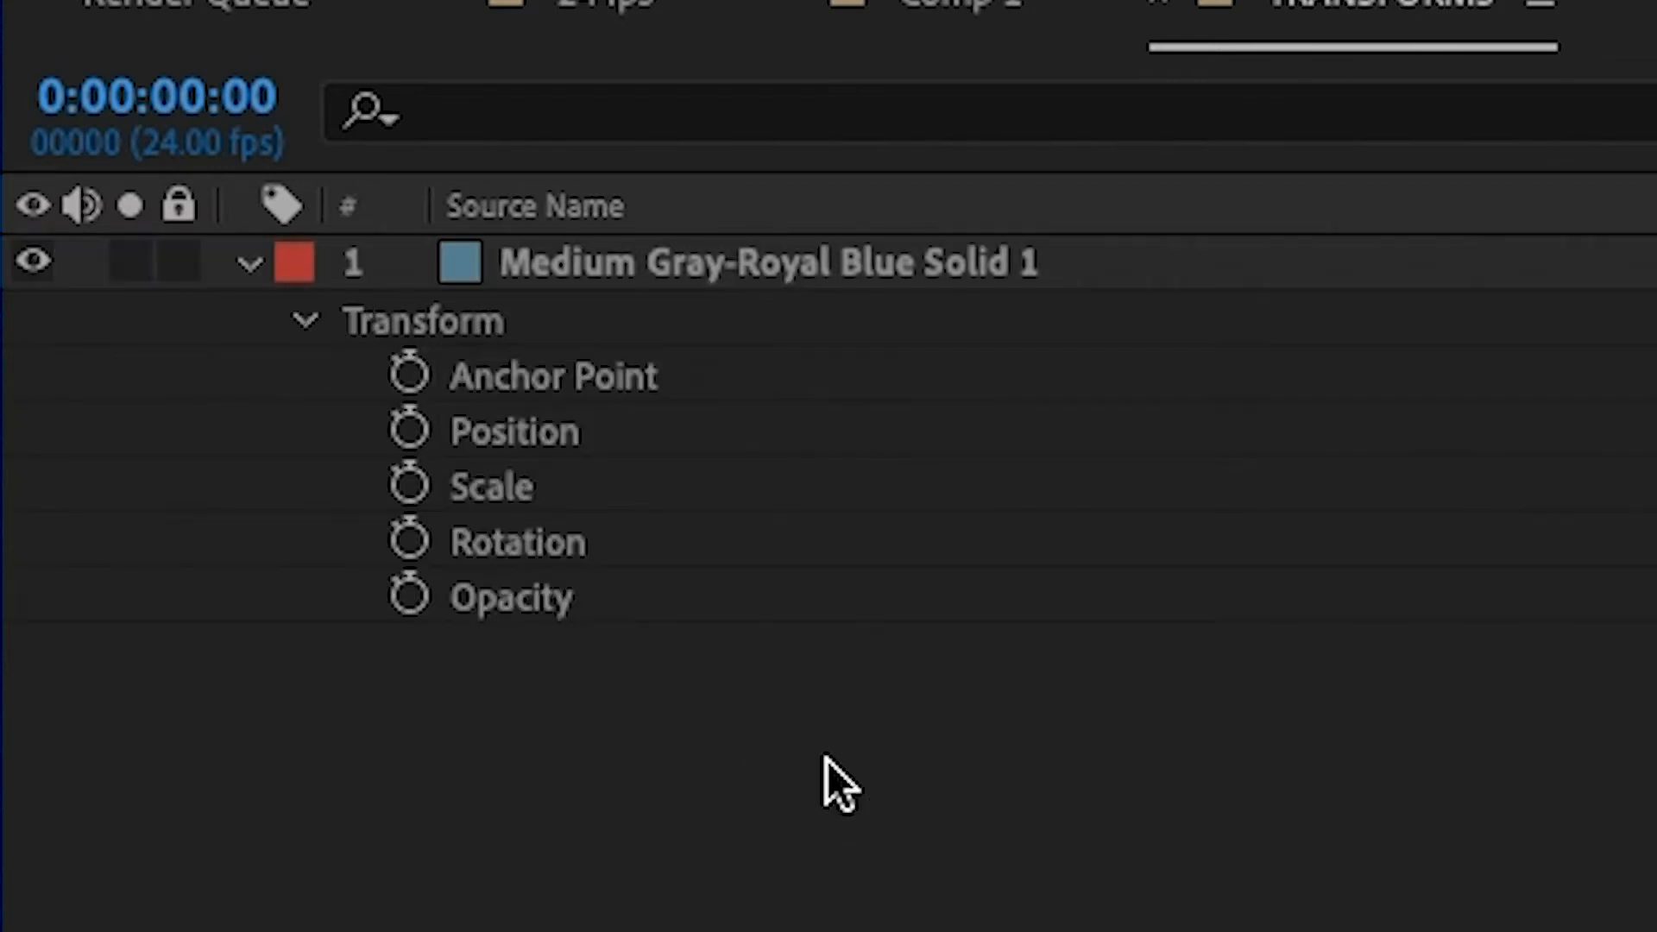
Step: Go through the solid's Anchor Point, Position, Scale, Rotation and Opacity properties one by one
left_click(713, 380)
left_click(671, 436)
left_click(635, 492)
left_click(644, 540)
left_click(632, 596)
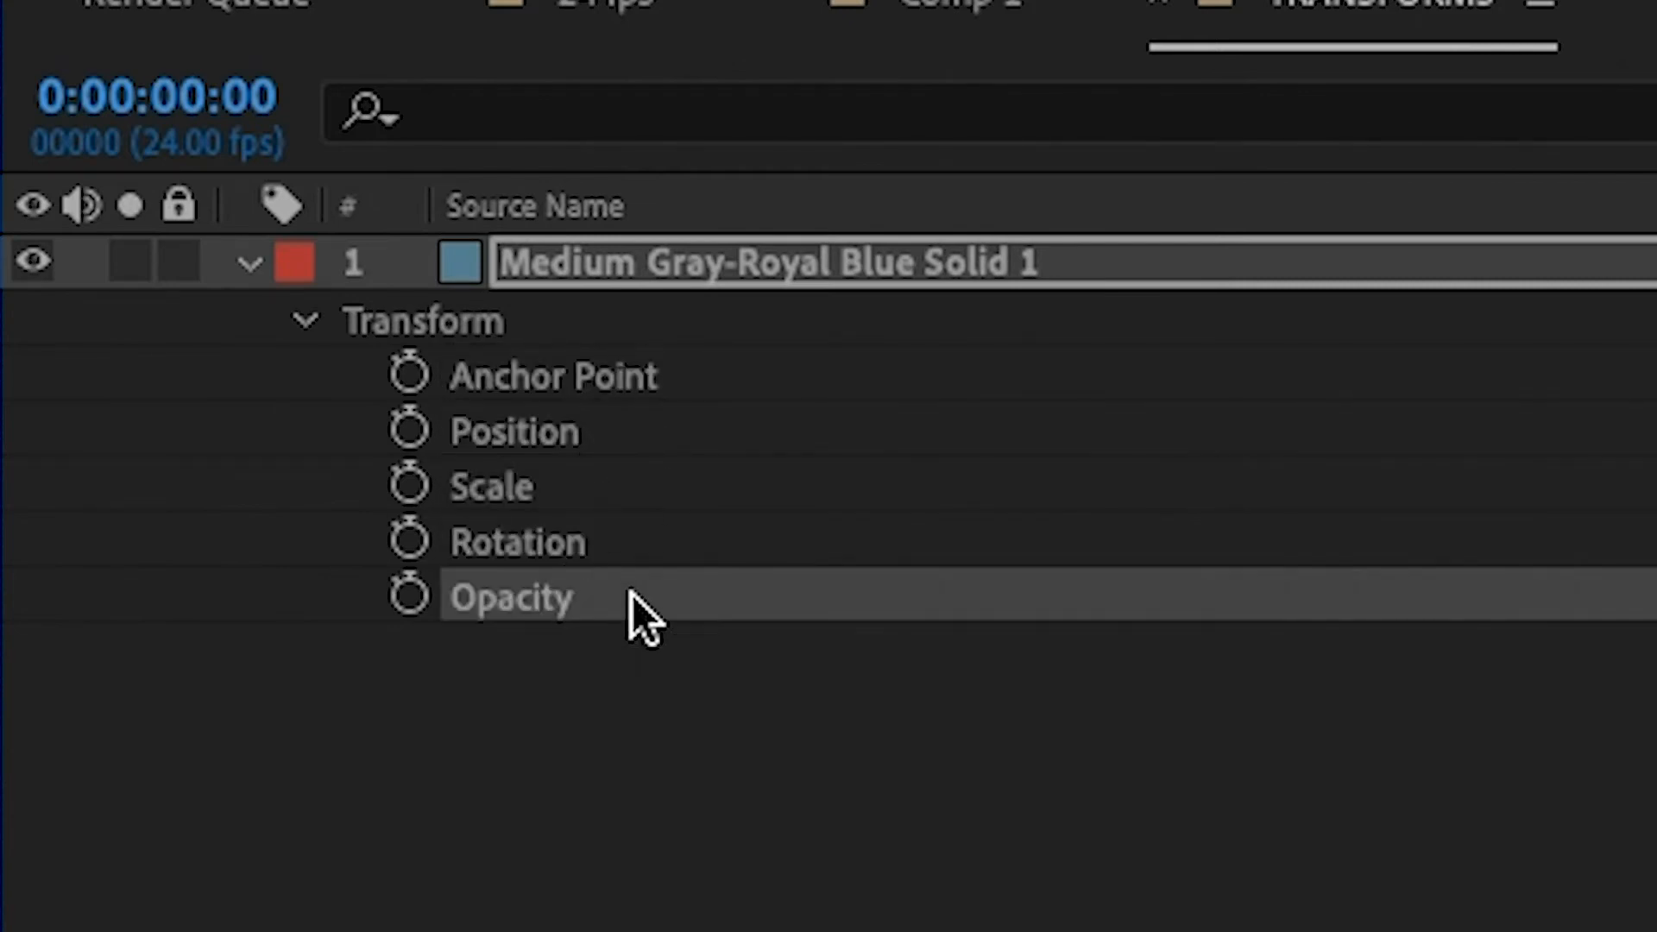
left_click(877, 818)
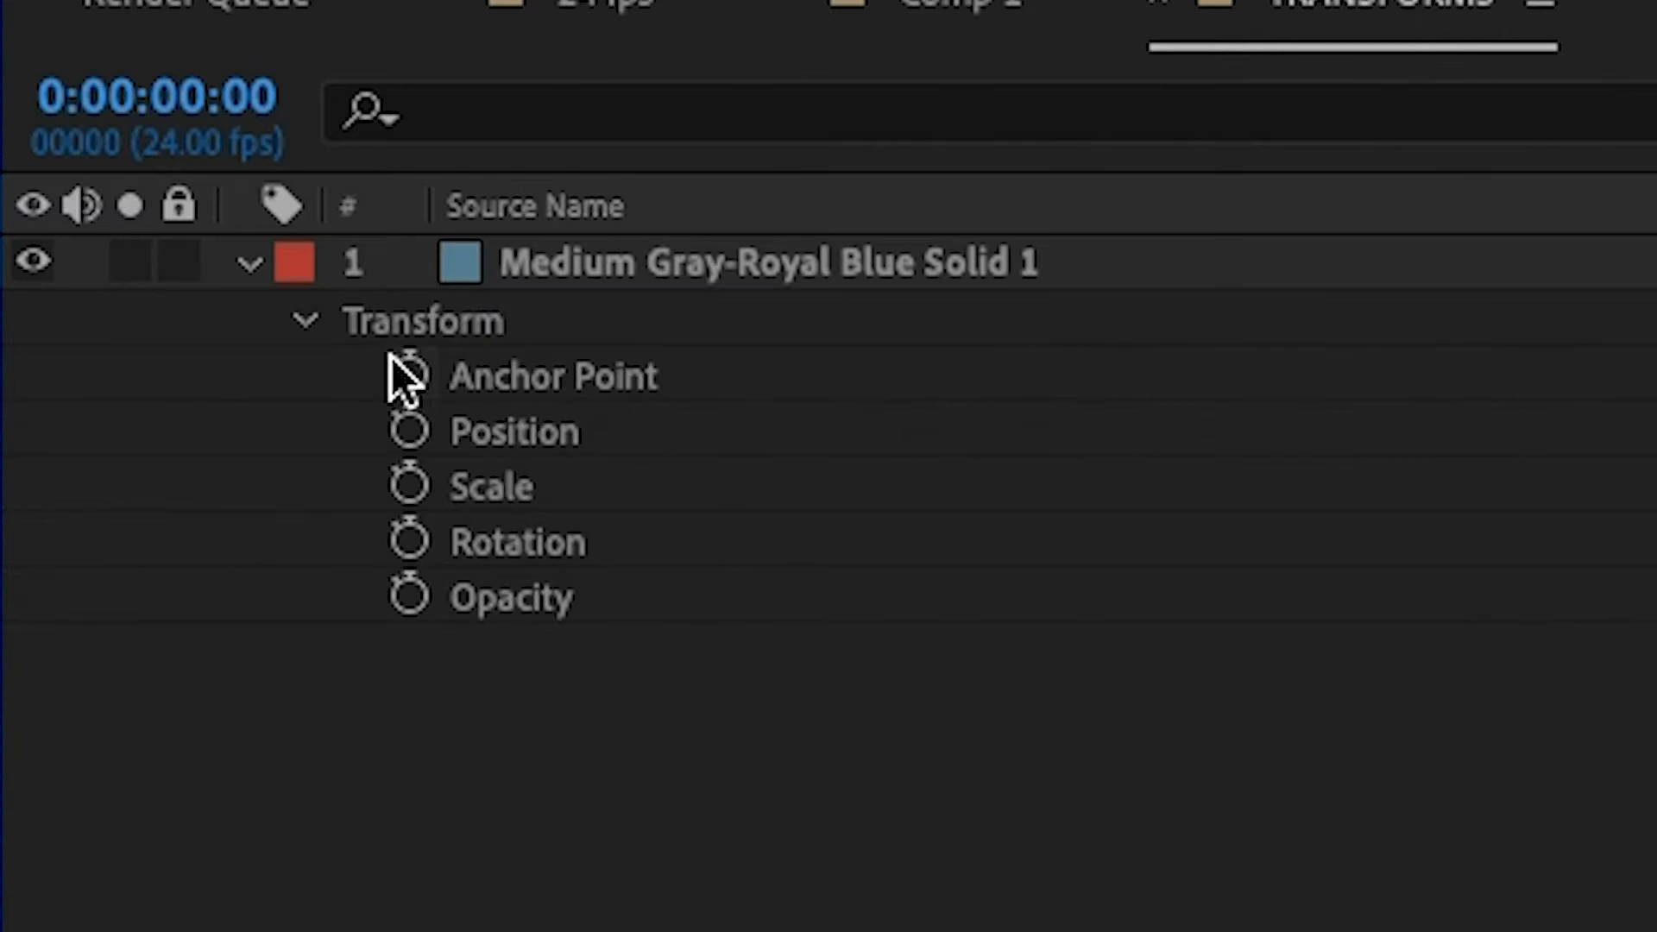
left_click(536, 373)
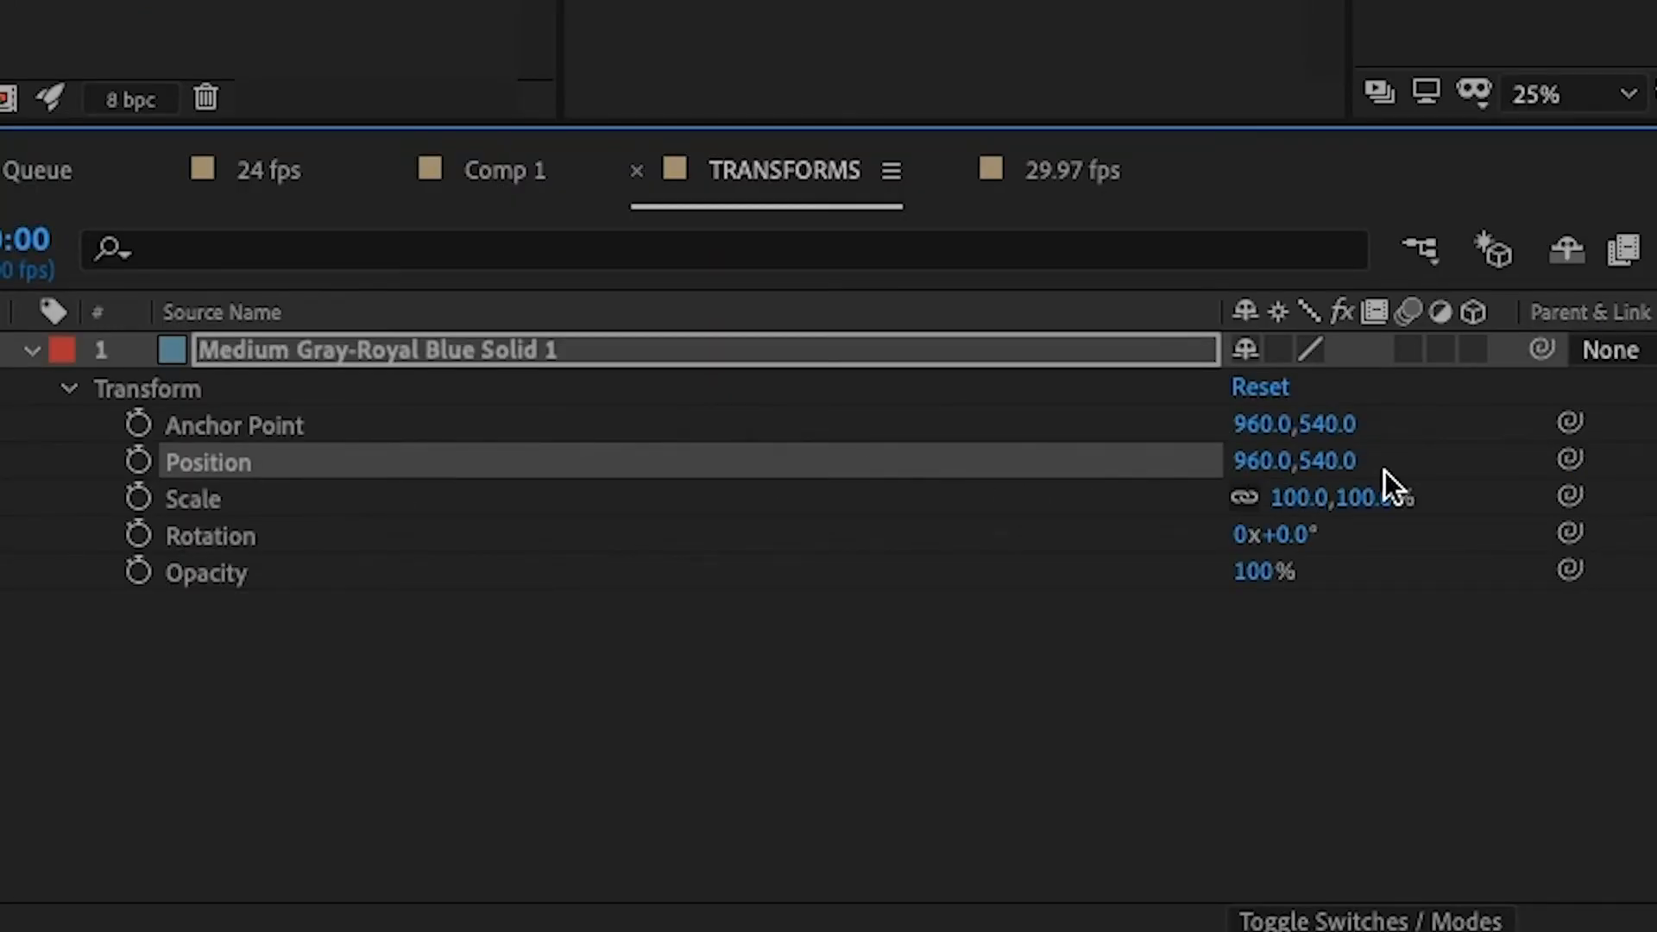
Step: Move the solid down and to the right in the frame to a position of about 1360, 848, and select its Anchor Point property
left_click(1553, 33)
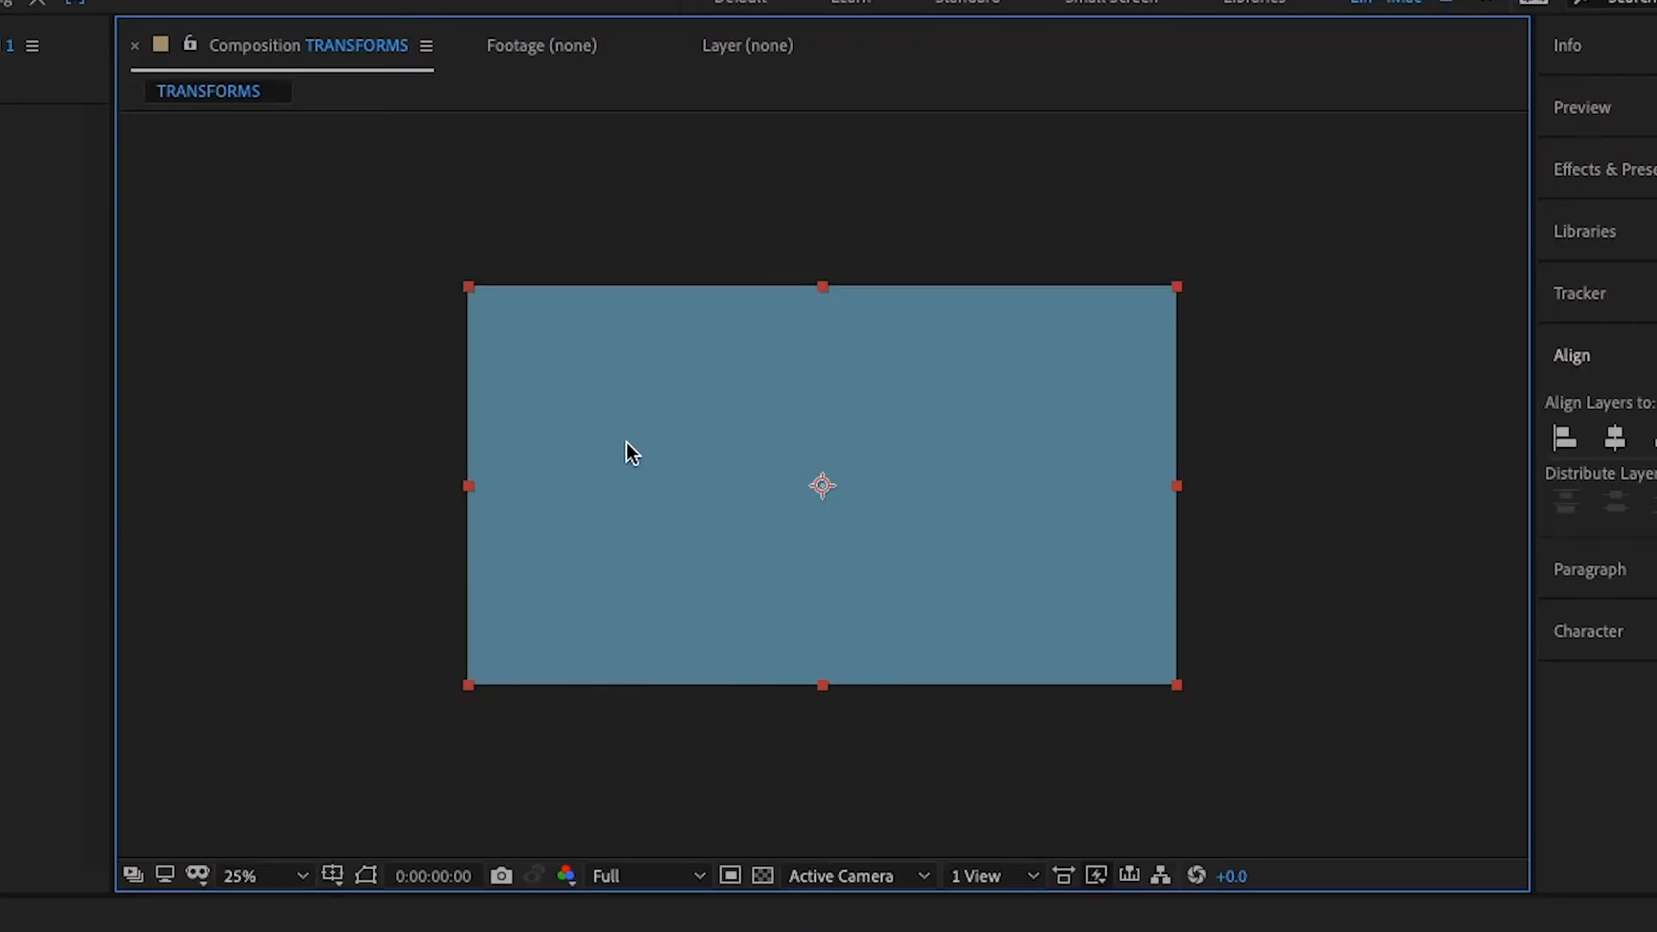
left_click_drag(625, 442, 776, 563)
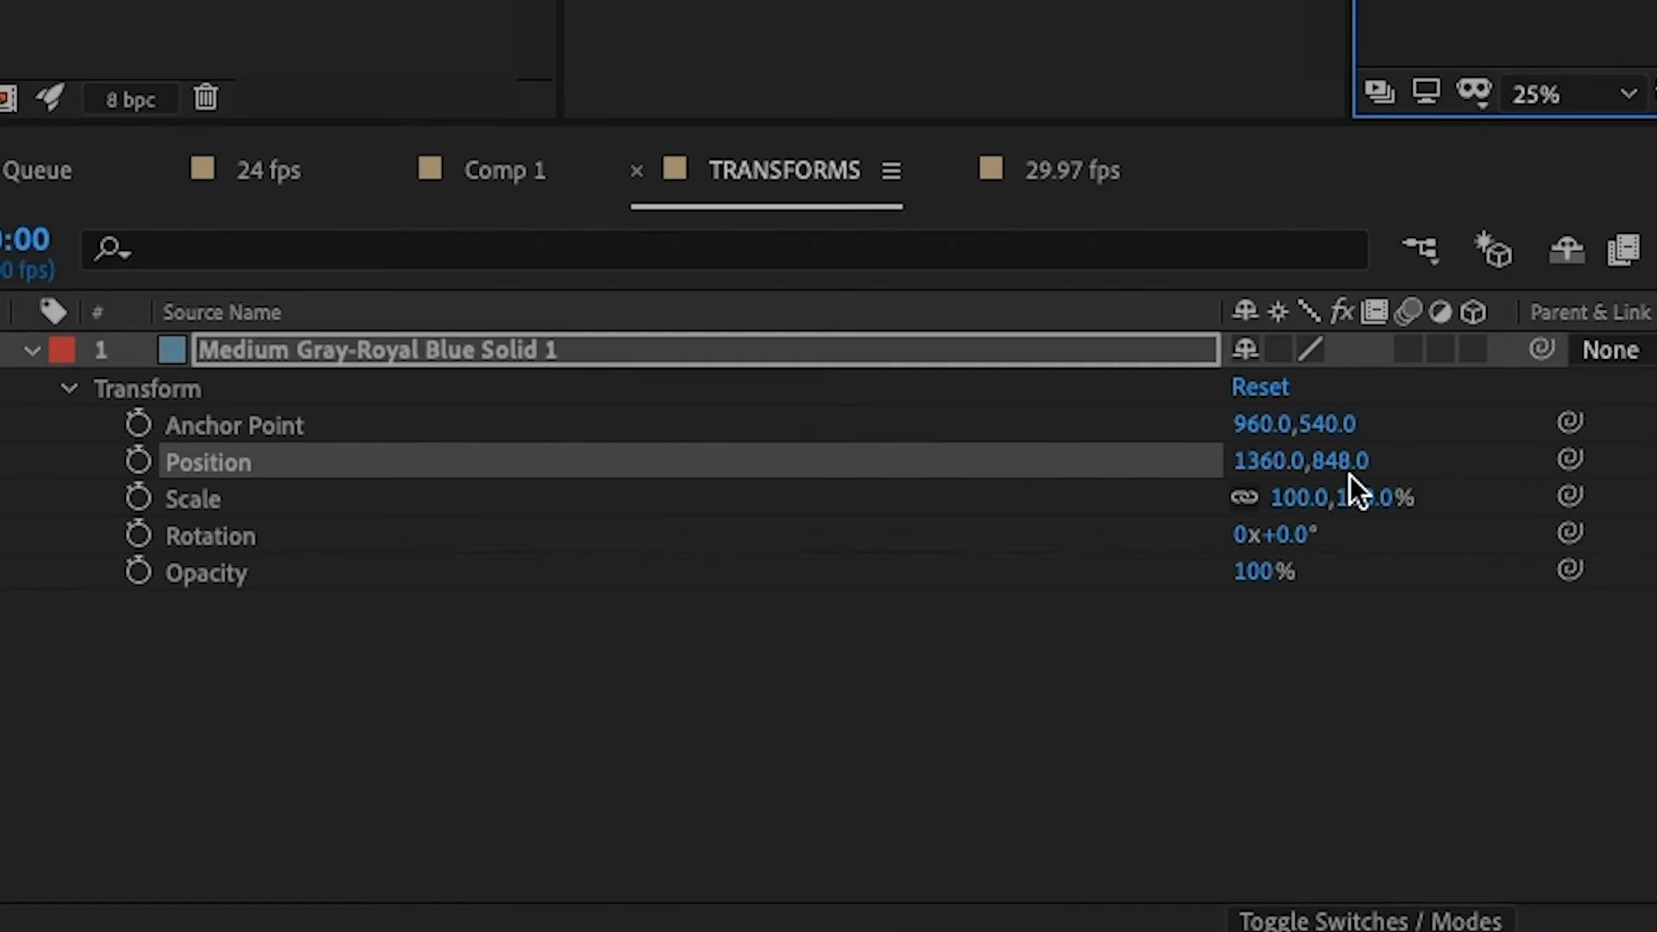
left_click(1070, 431)
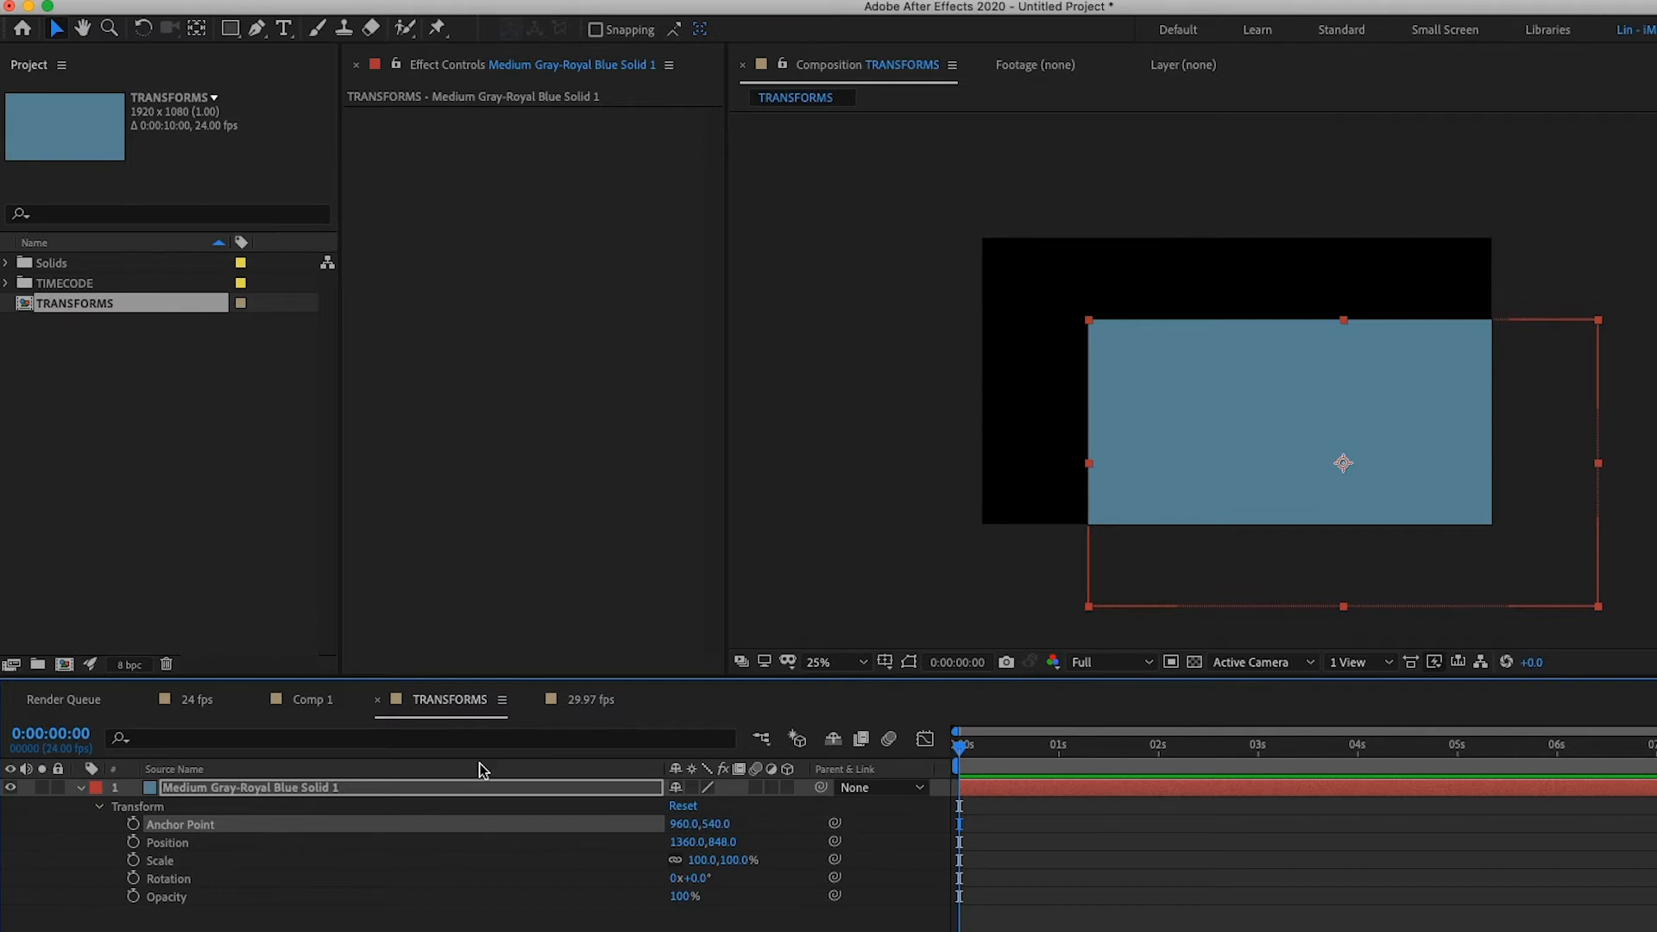
Step: Try an anchor point of 0, 0 on the solid and undo the change
left_click(685, 825)
key("Tab")
type("0")
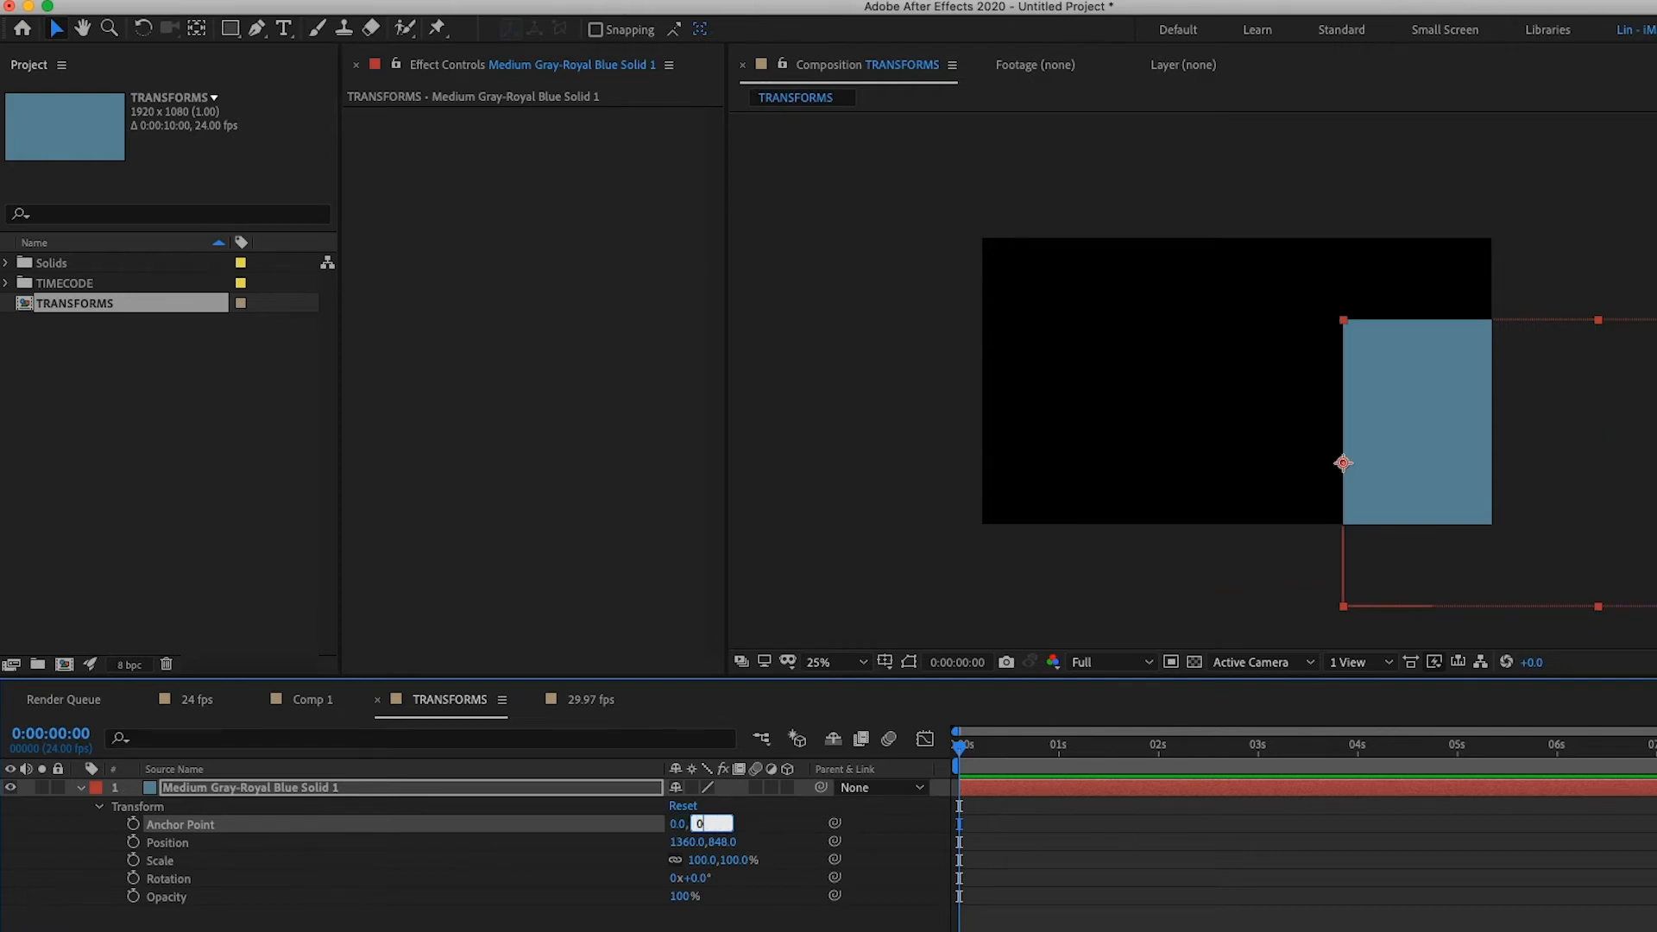
key("Return")
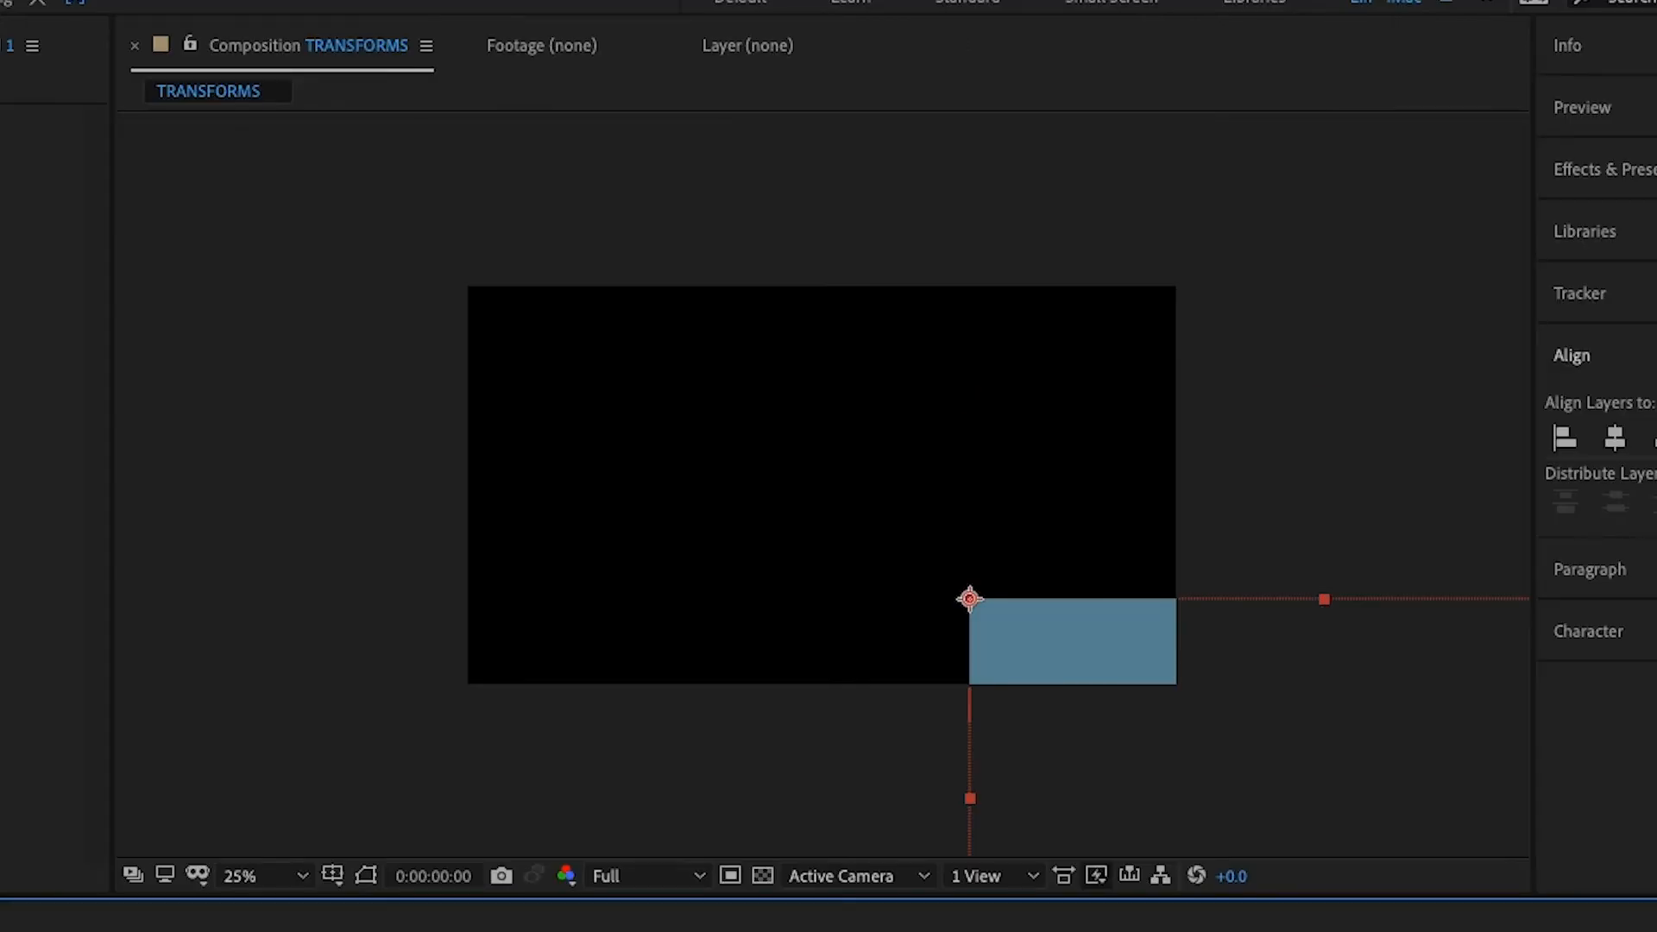
key("super+z")
key("super+z")
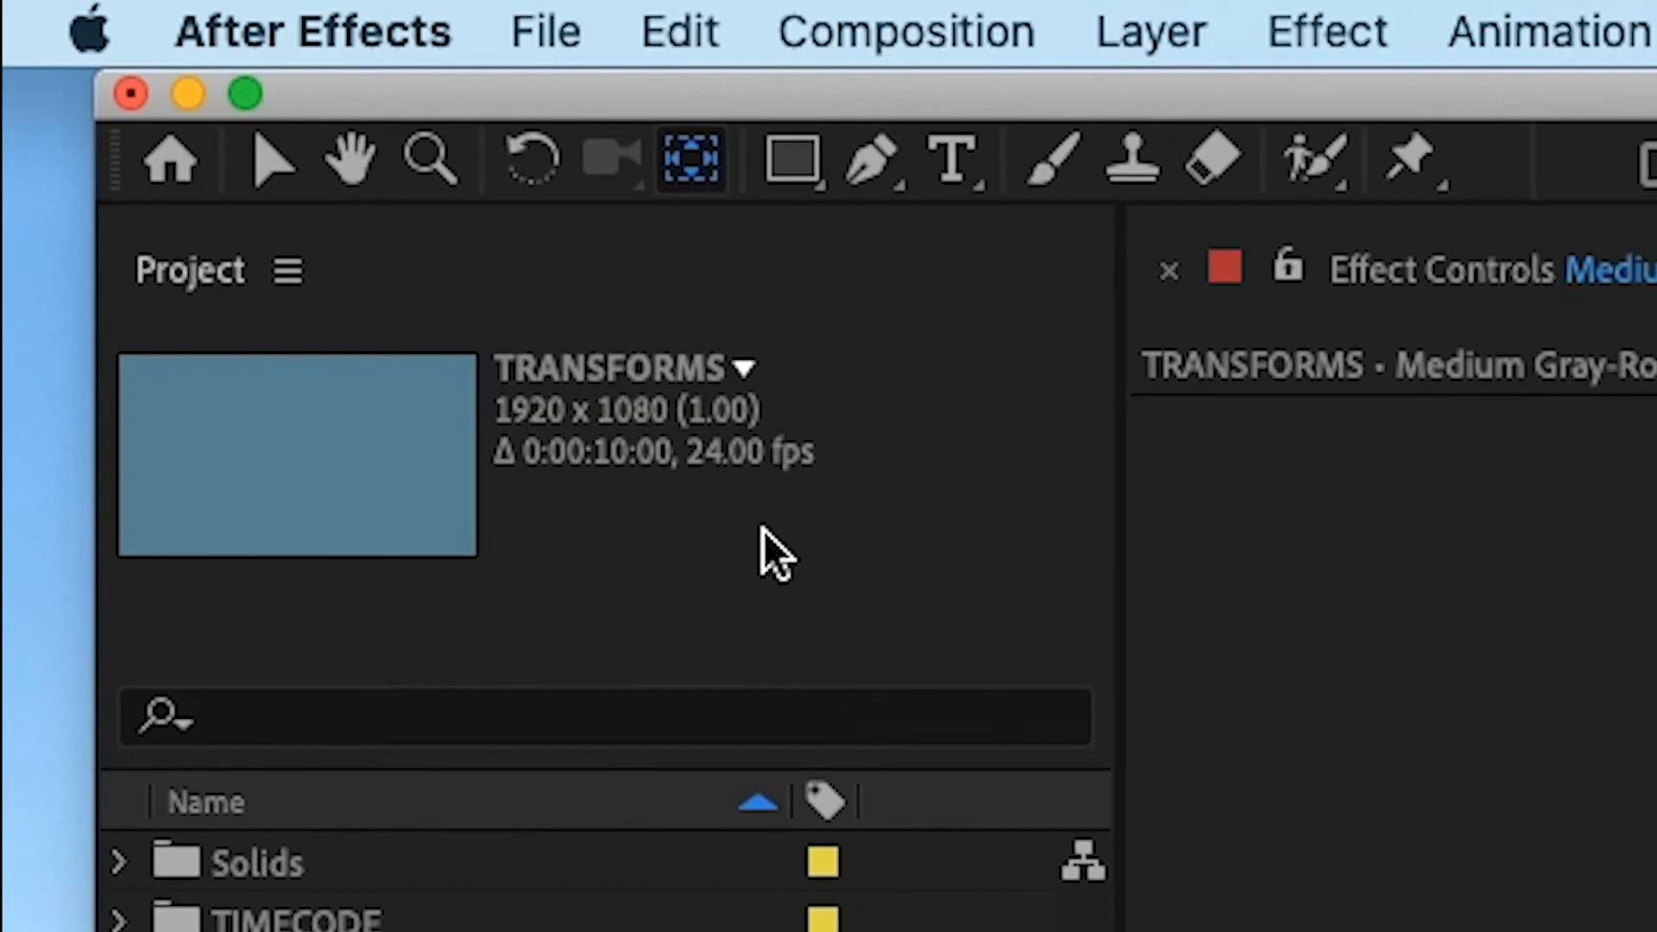
Step: Try to move the solid's anchor point toward its upper-left area with the Pan Behind tool, and undo the move
left_click(694, 171)
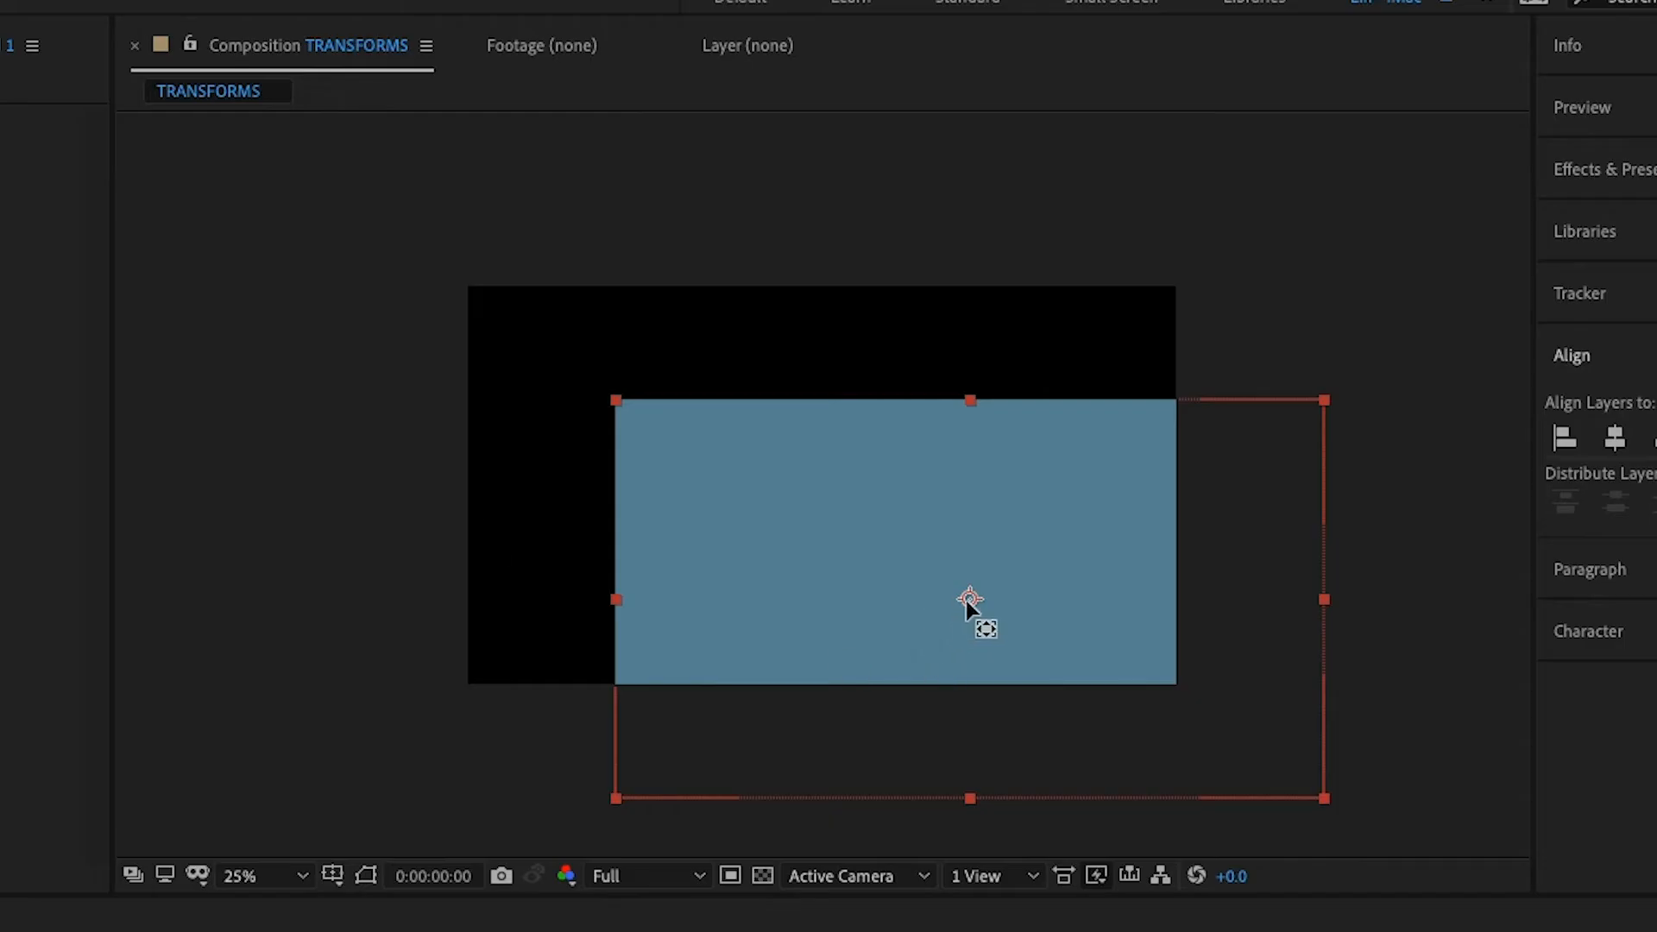
left_click_drag(968, 602, 700, 567)
key("super+z")
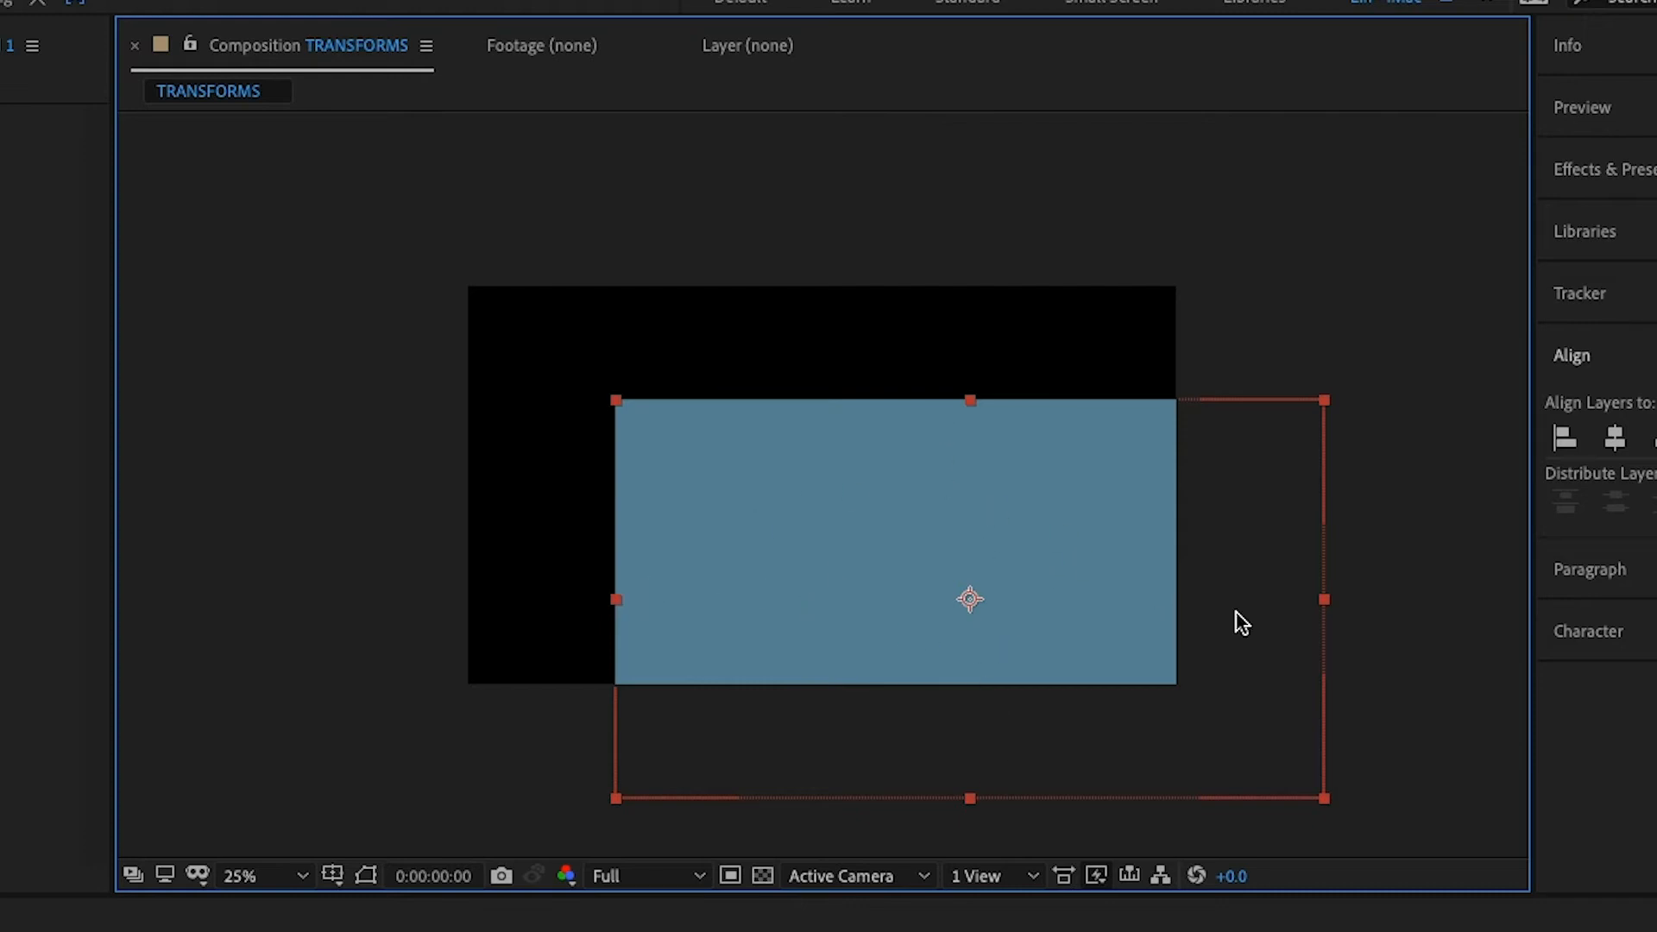
Step: Move the solid freely to about 1400, 996, then center it by setting its Position to 960, 540
left_click_drag(839, 656, 850, 710)
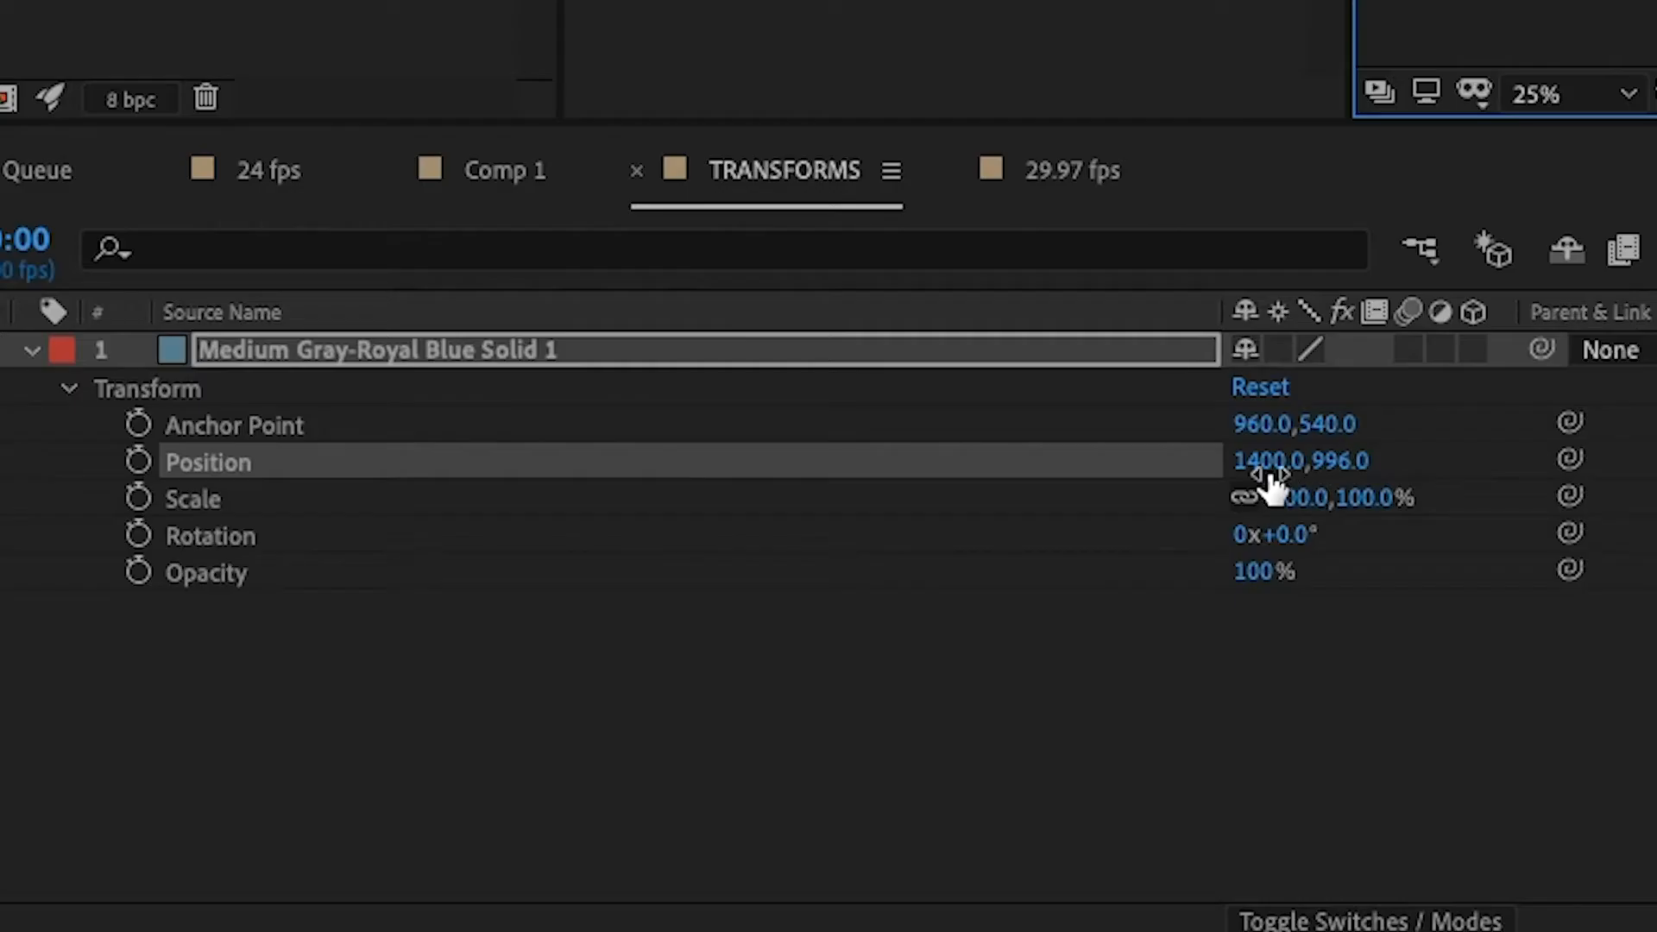
left_click(1270, 461)
type("960")
key("Return")
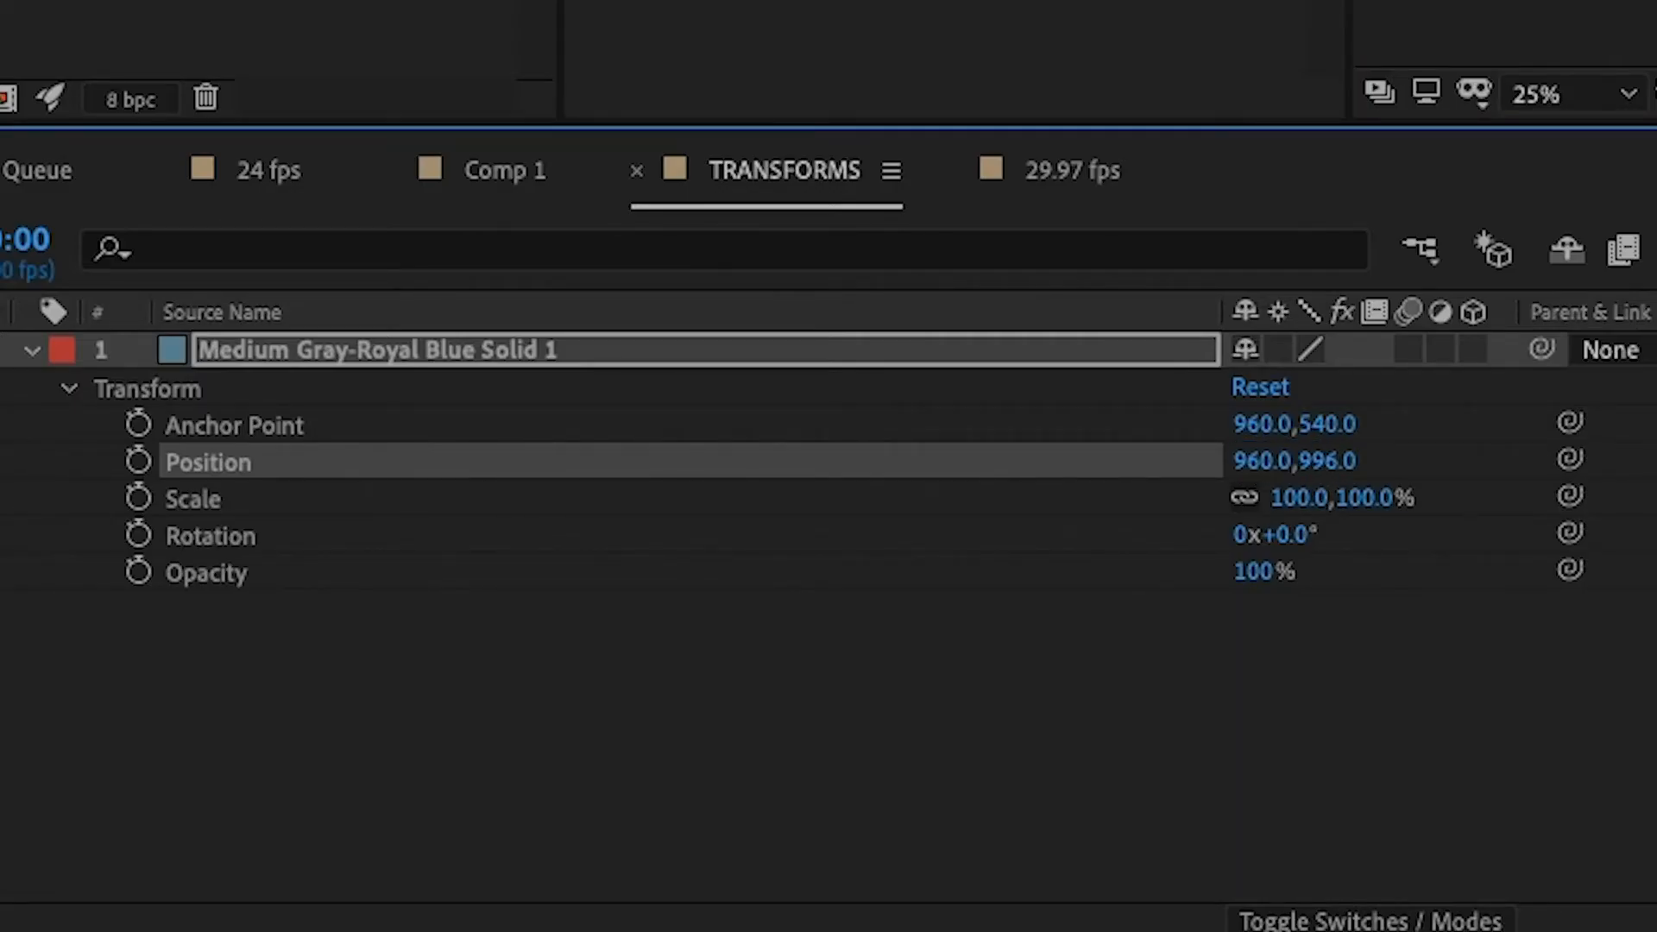
left_click(1303, 461)
type("540")
key("Return")
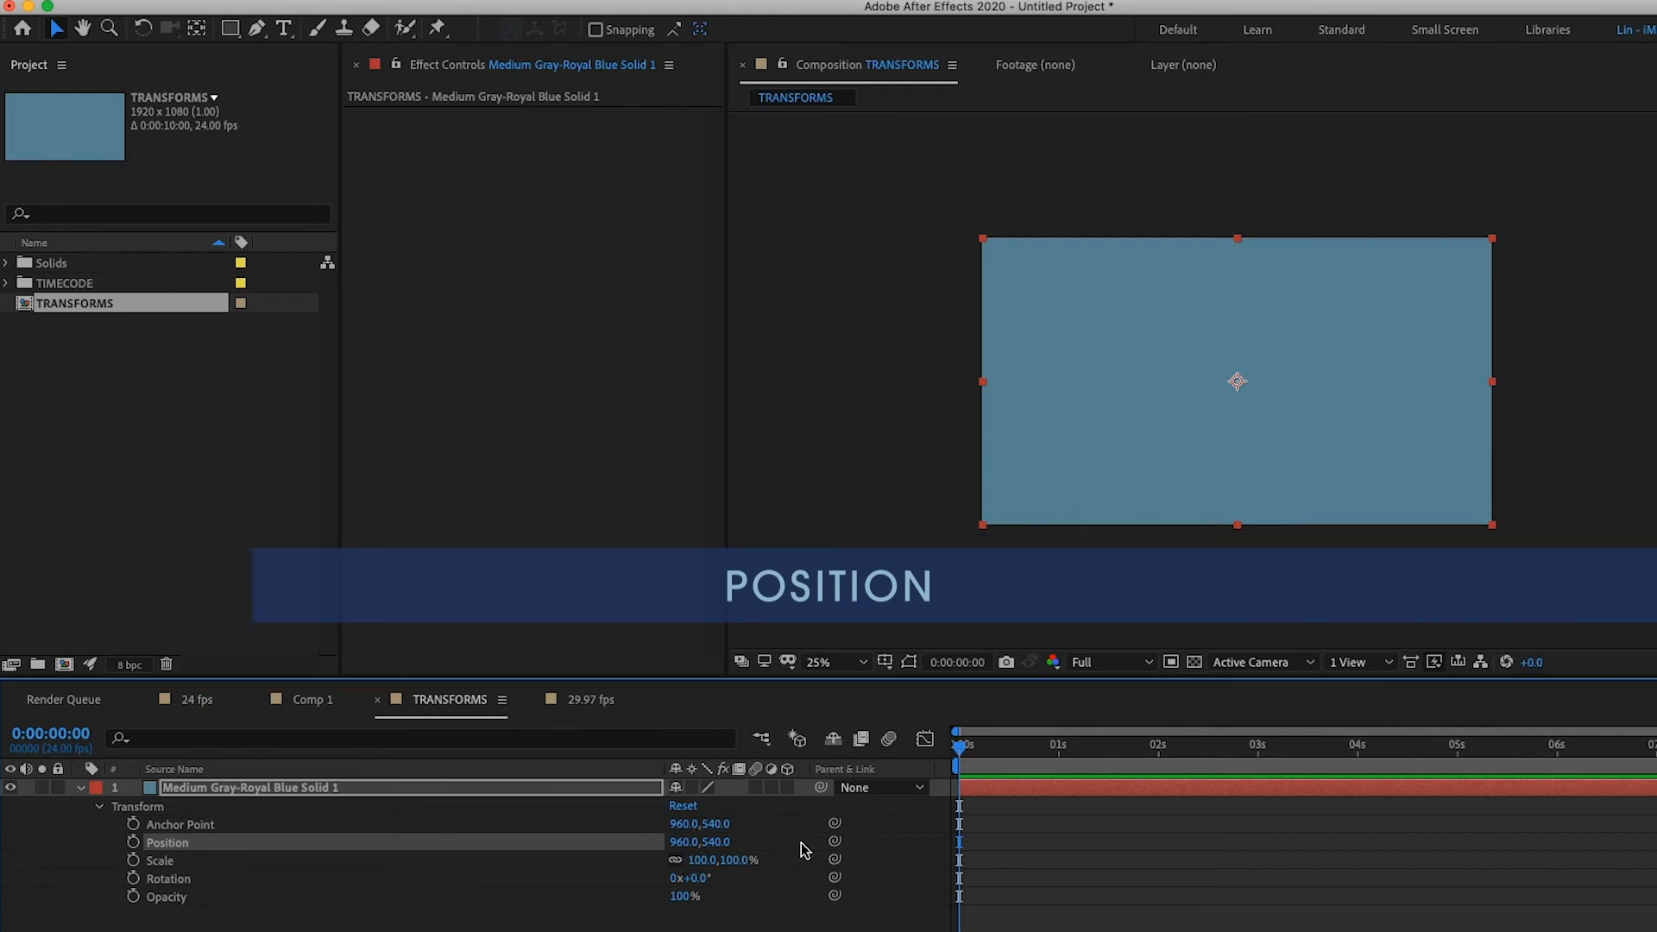
Step: Move the solid around the frame, including straight horizontal and vertical moves, to a position of about 872, 604
left_click(1180, 443)
left_click_drag(1146, 440, 1061, 370)
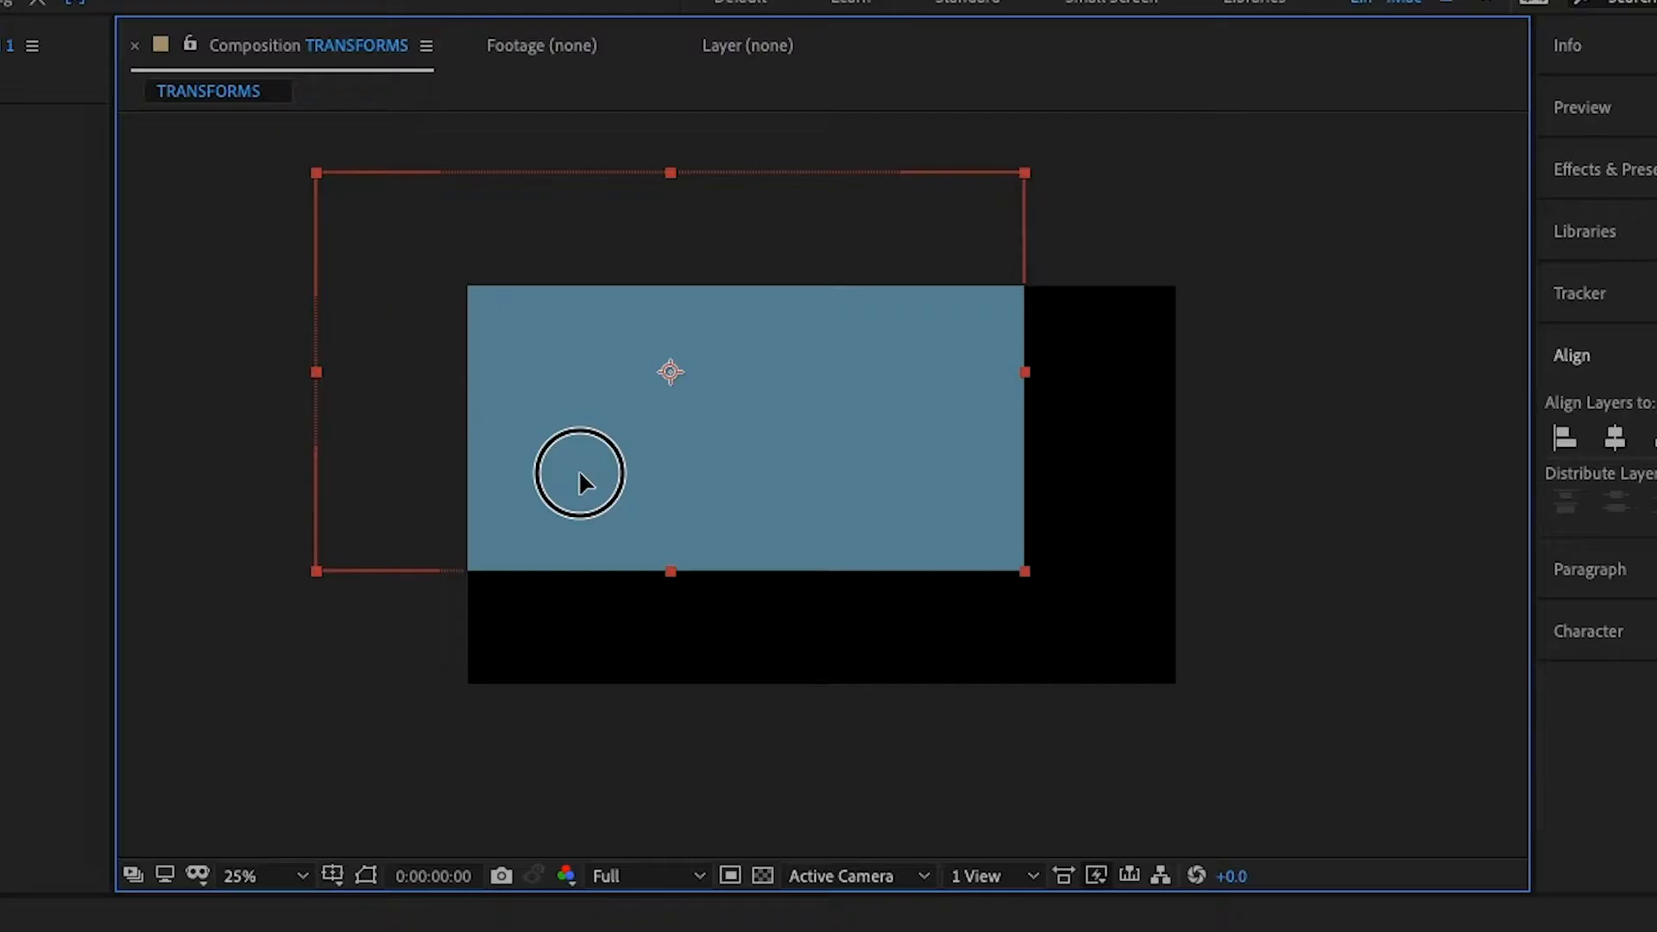
left_click(673, 510, "shift")
left_click(678, 540)
left_click_drag(583, 525, 906, 527)
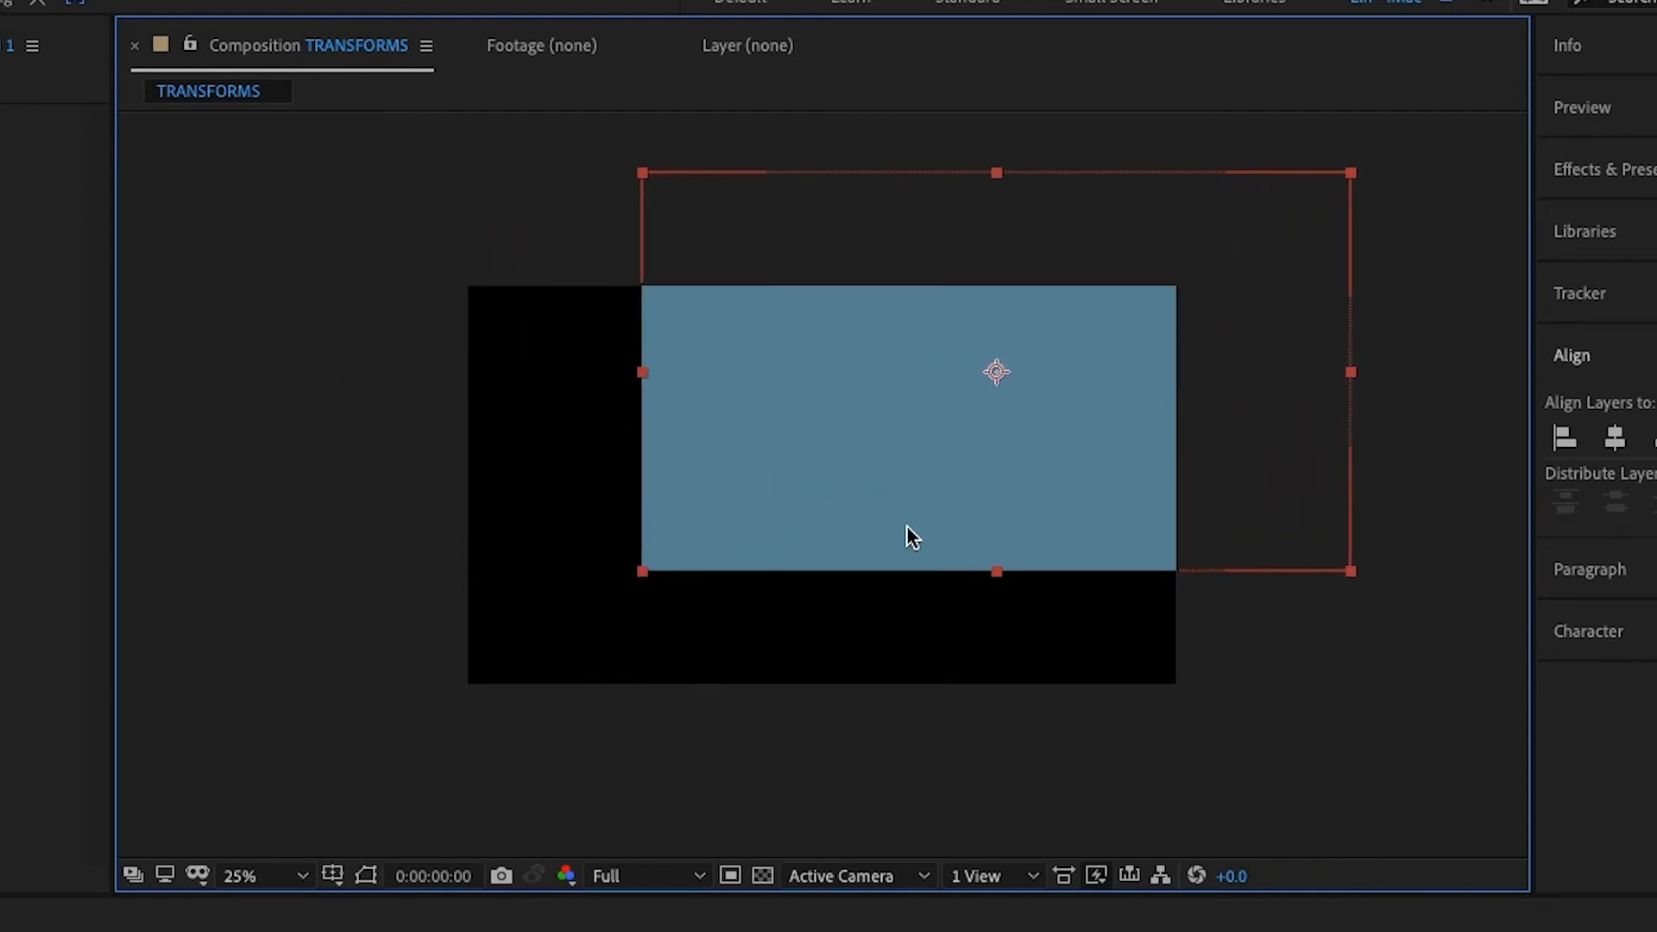
left_click_drag(685, 478, 700, 711)
left_click_drag(734, 580, 629, 610)
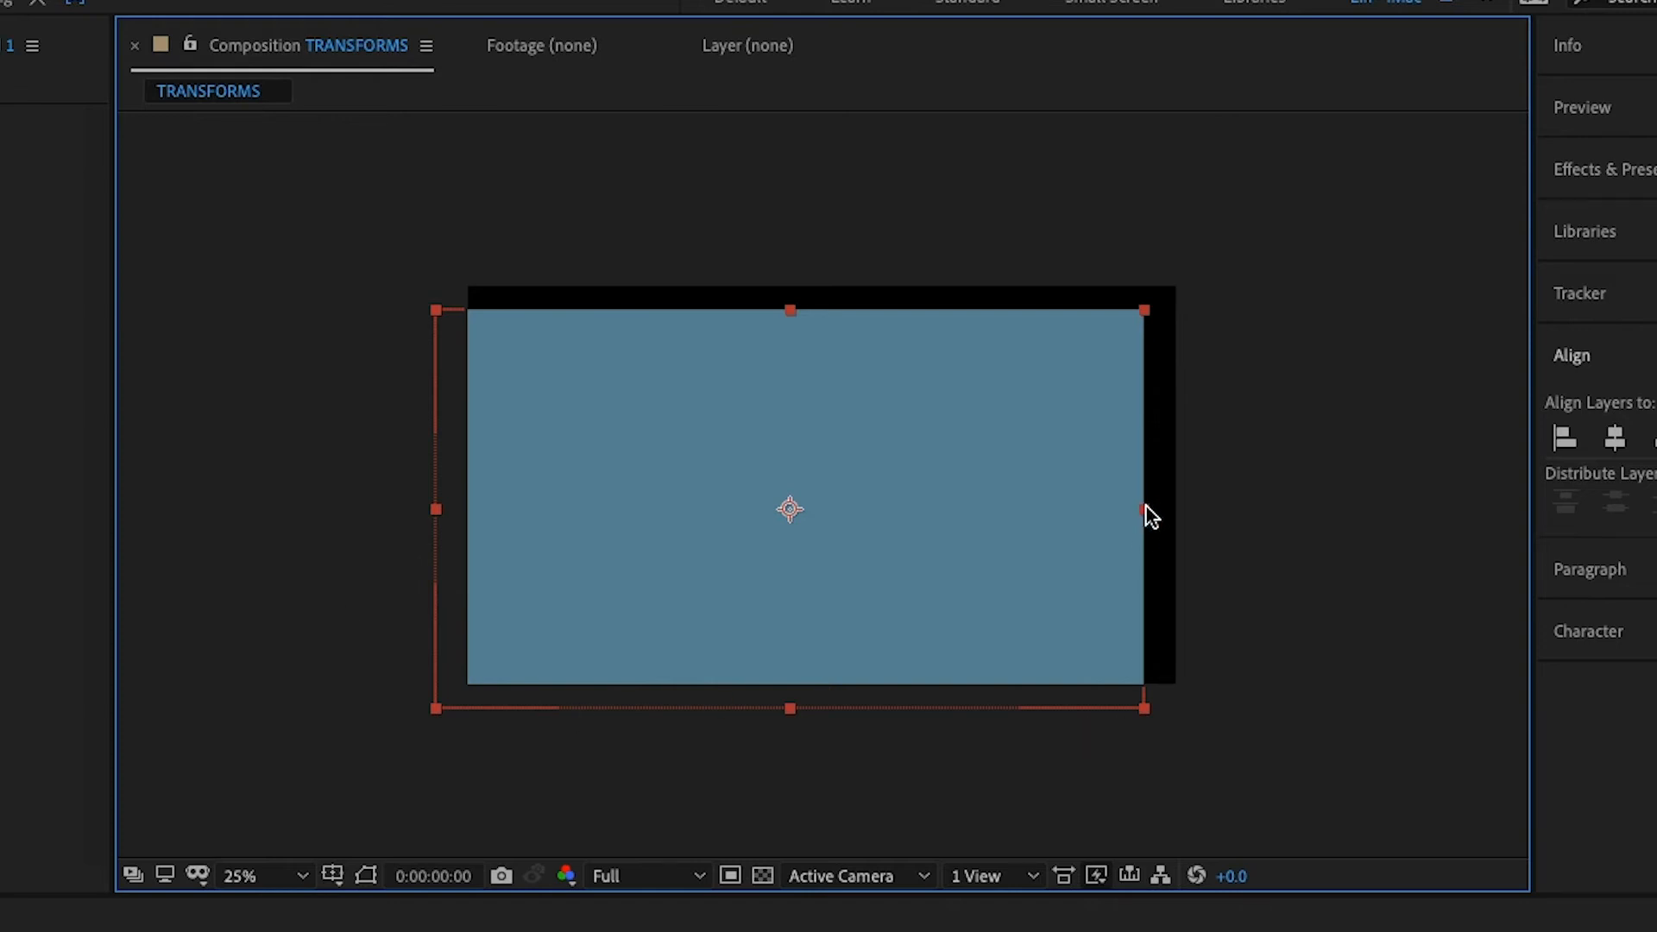
Step: Narrow the solid from its side handle to about 20% horizontal scale, and compare its Position and Scale properties
left_click_drag(1146, 511, 864, 453)
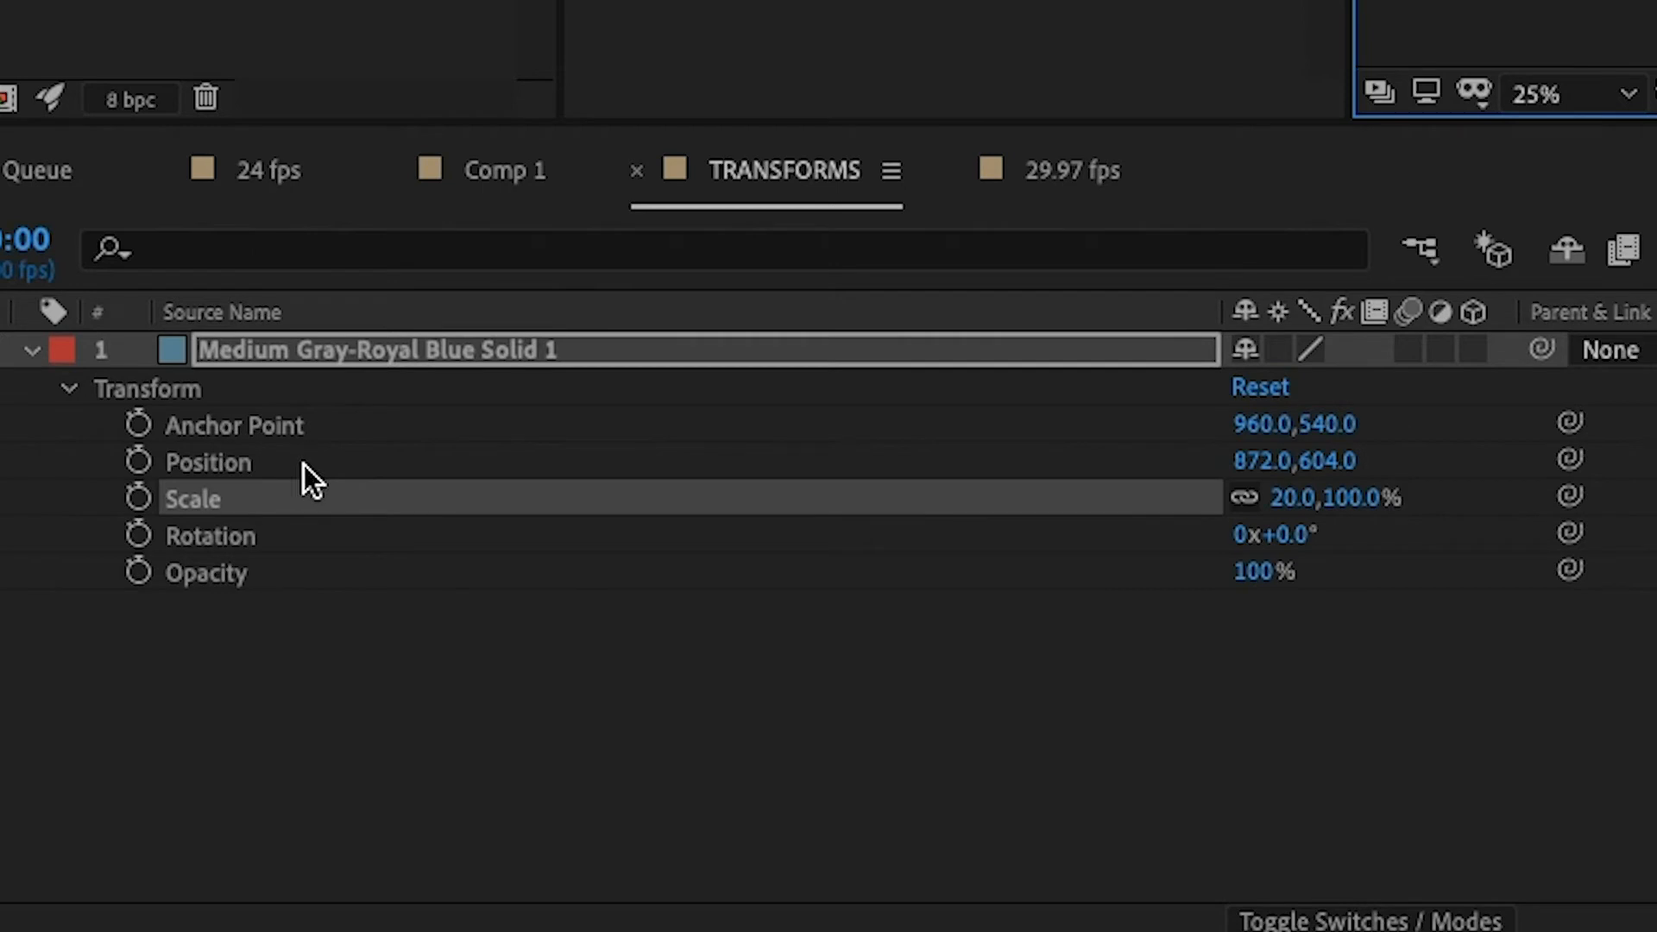
left_click(288, 466)
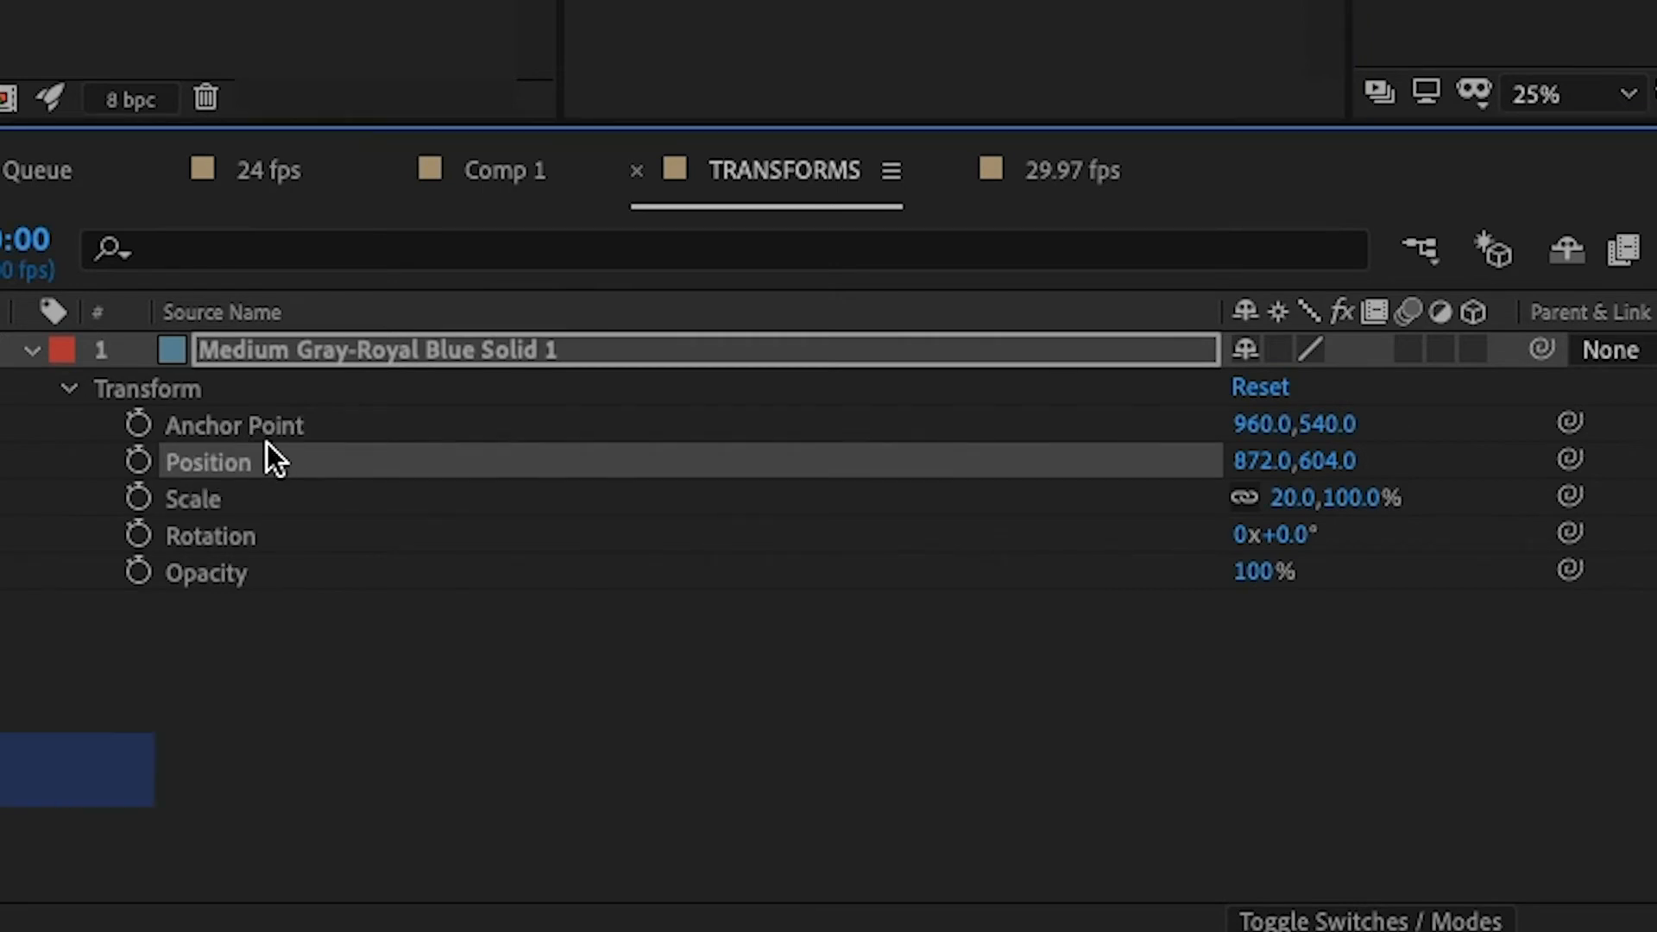
left_click(271, 500)
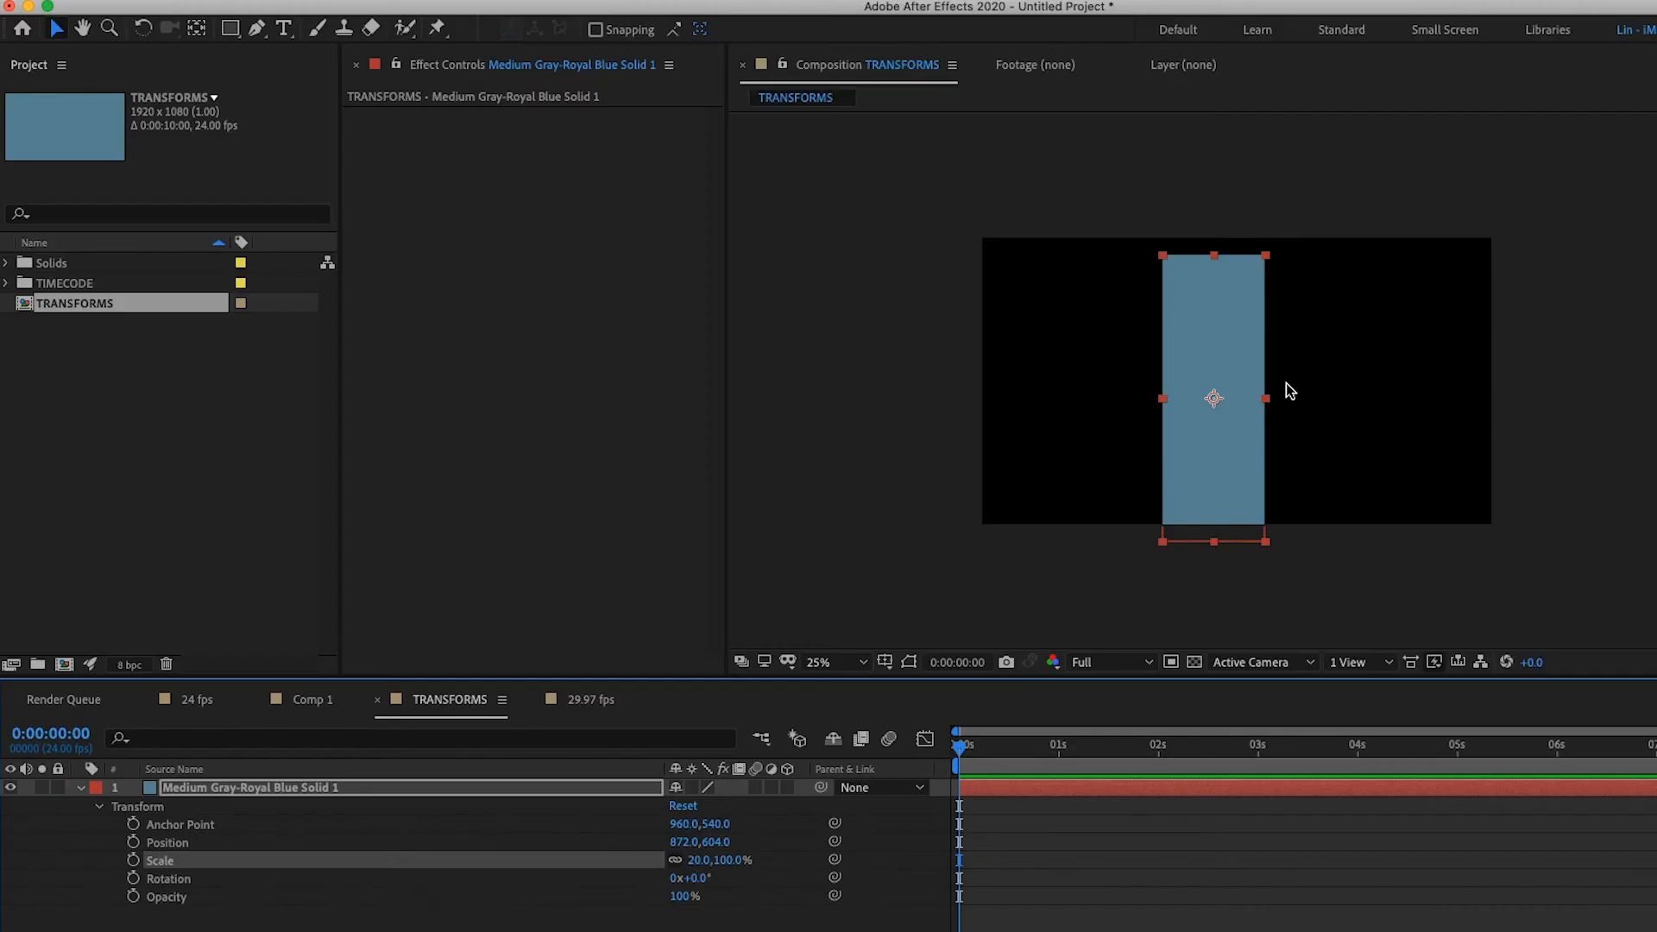
Step: Widen the solid to about 97%, unlink the scale proportions and set its horizontal scale to 100%
left_click_drag(1266, 400, 1465, 407)
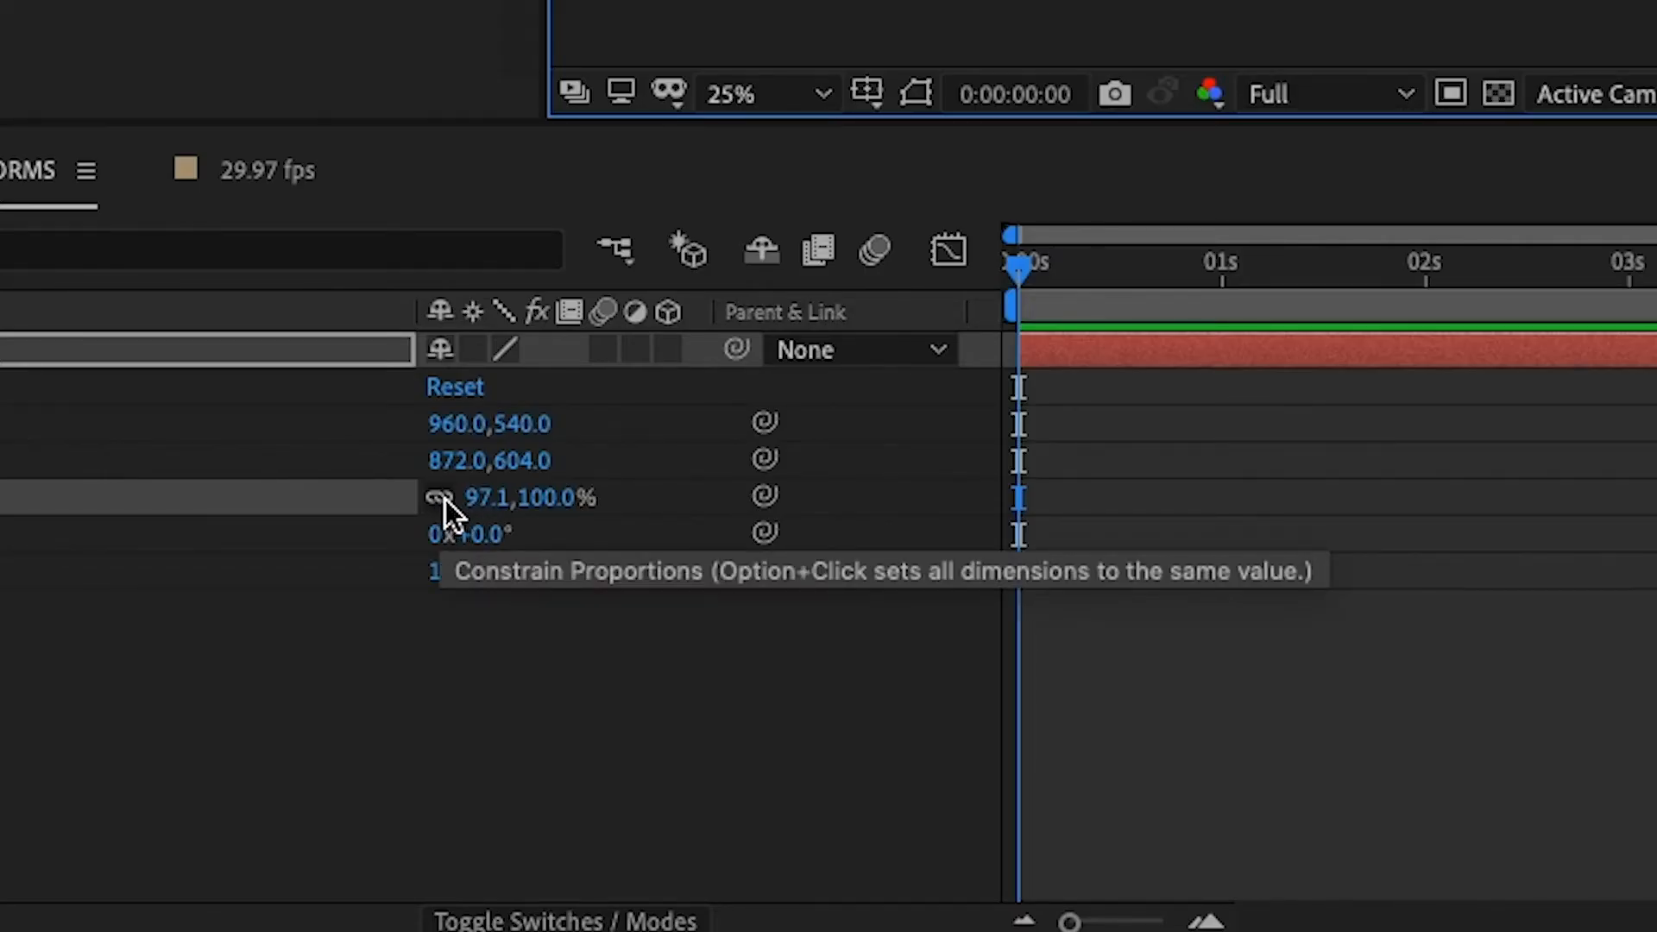
left_click(440, 505)
left_click(473, 502)
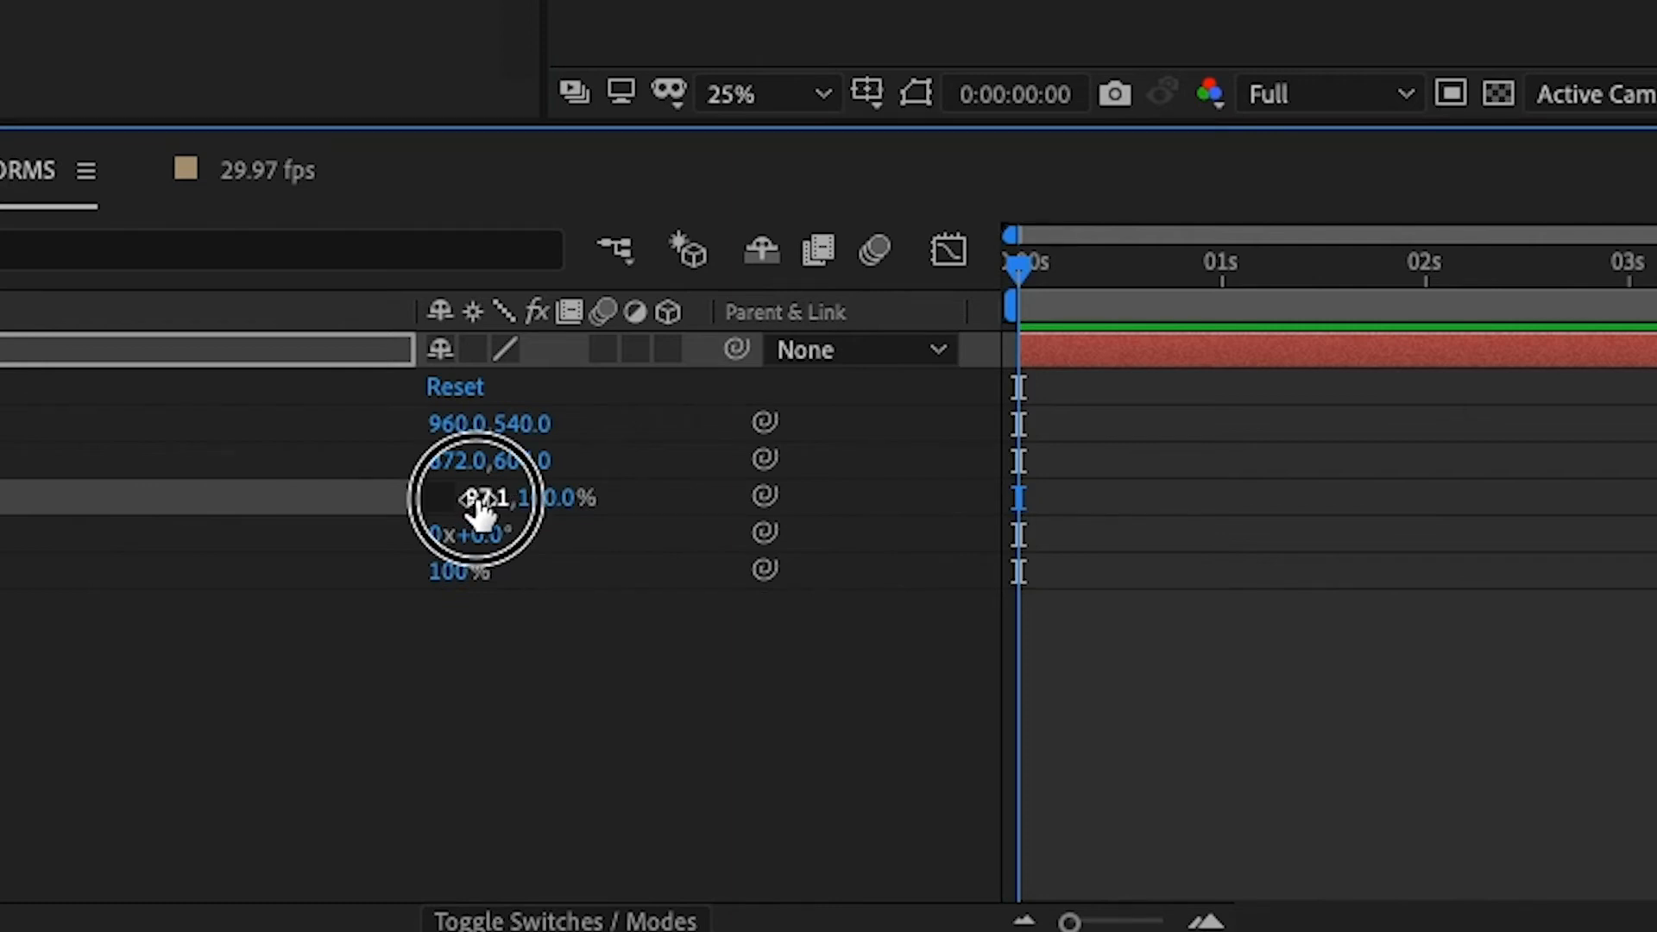
type("100")
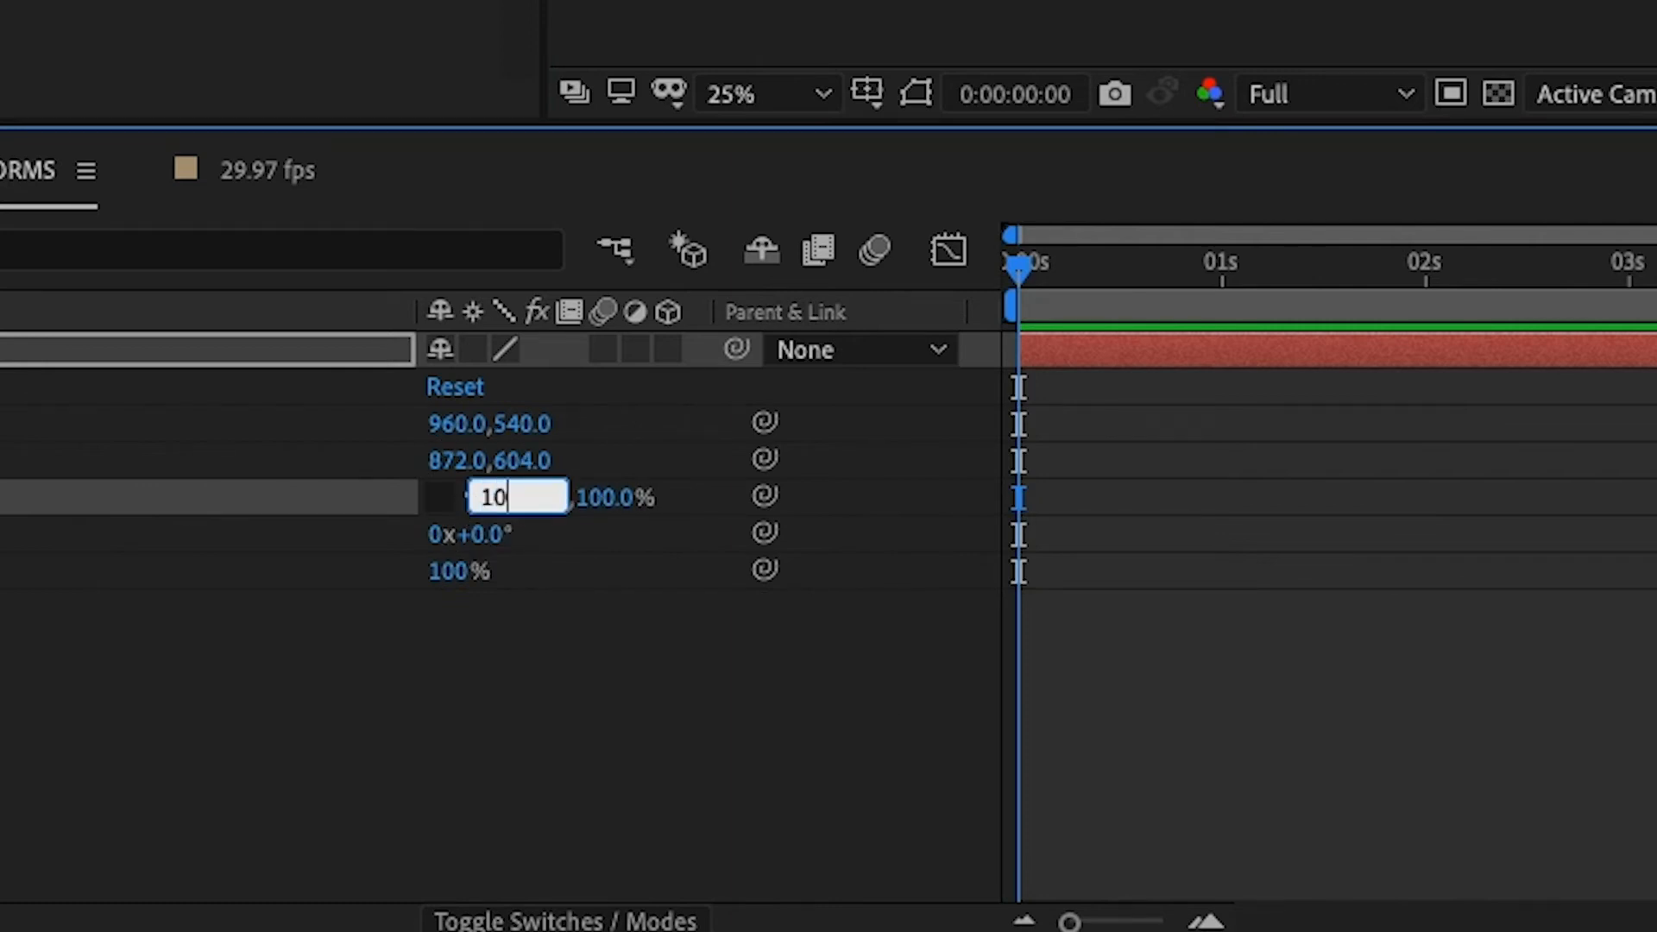
key("Return")
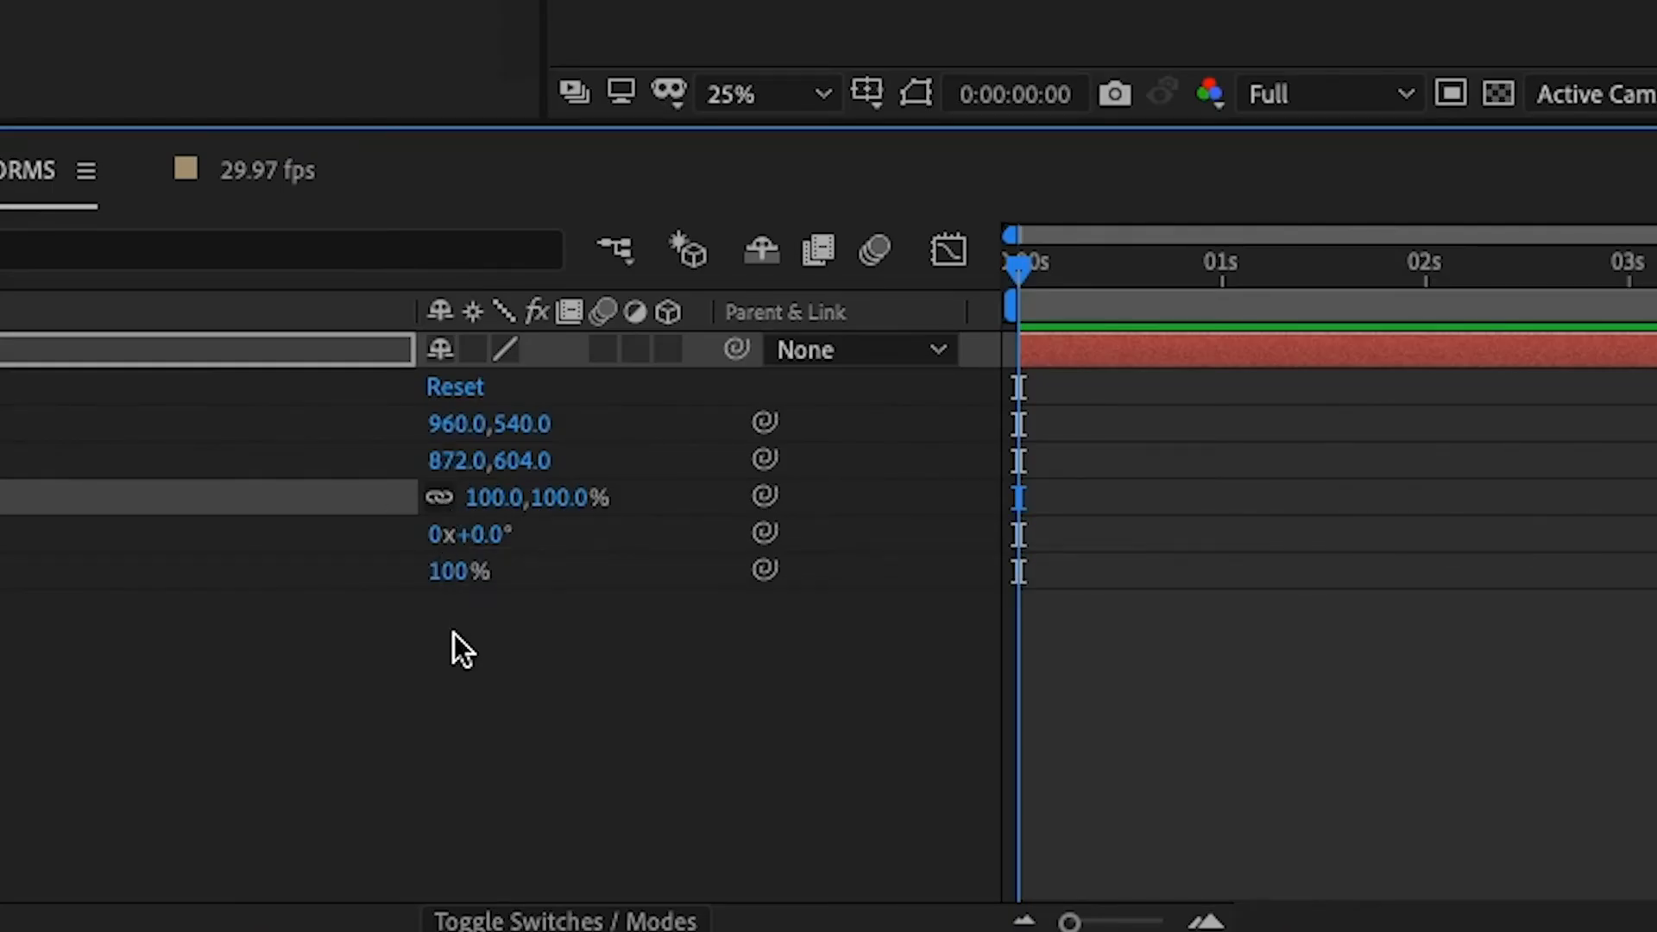
Step: Scale the solid down and up with linked proportions, then set its Scale to 75%
left_click_drag(488, 518, 433, 513)
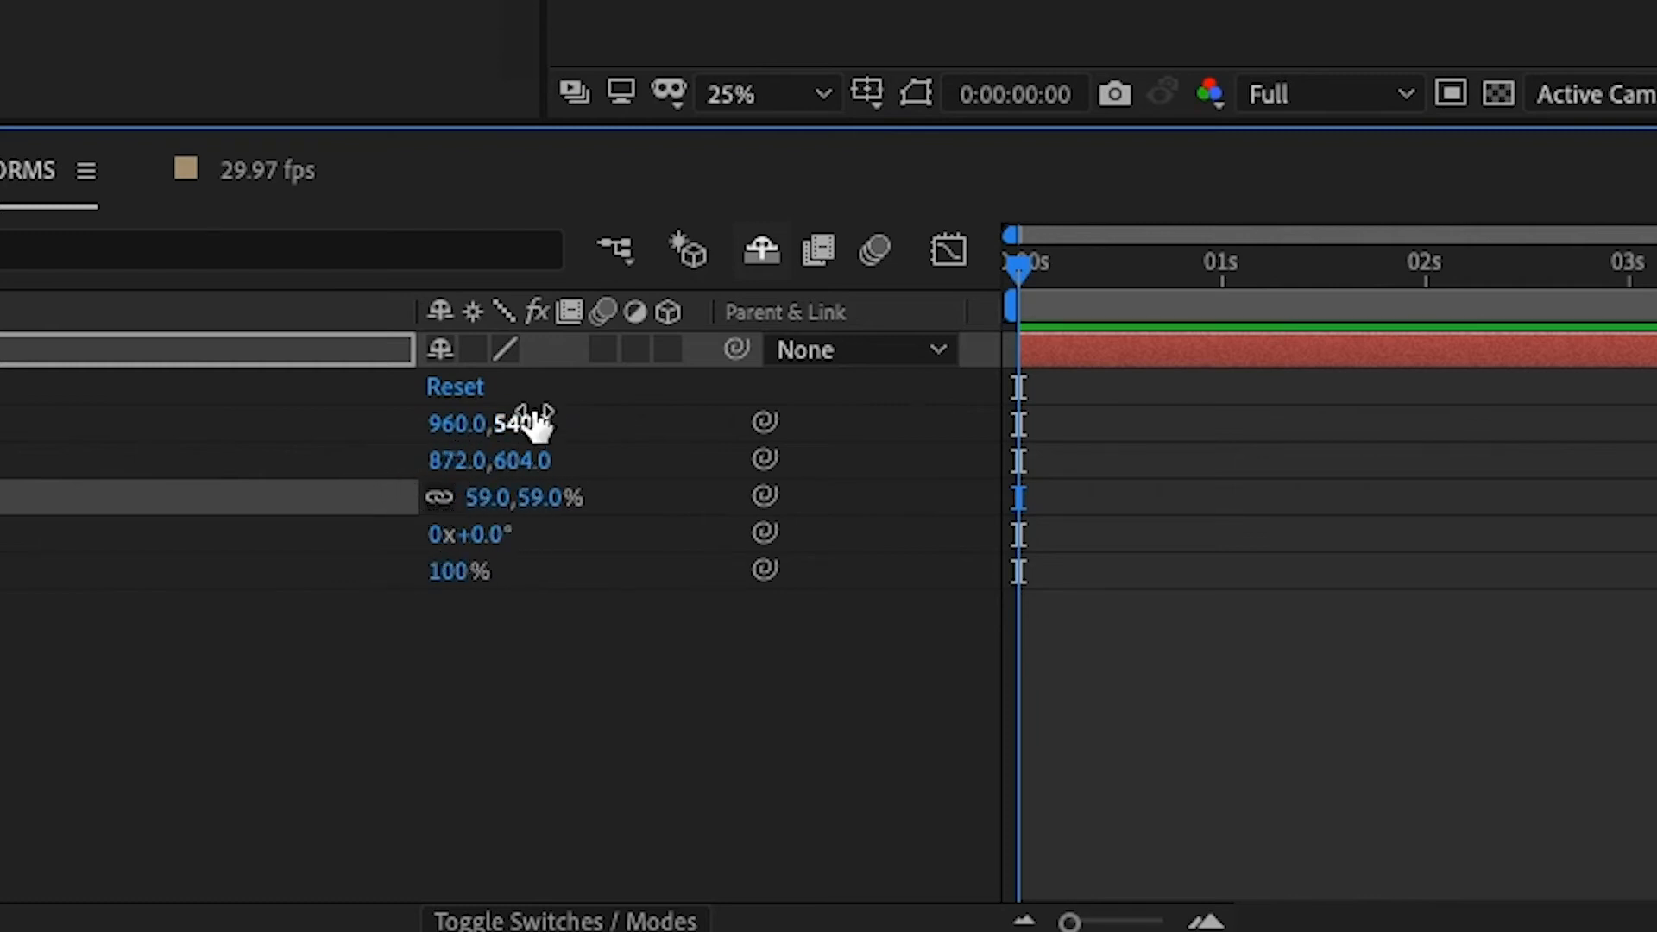
left_click_drag(481, 515, 530, 501)
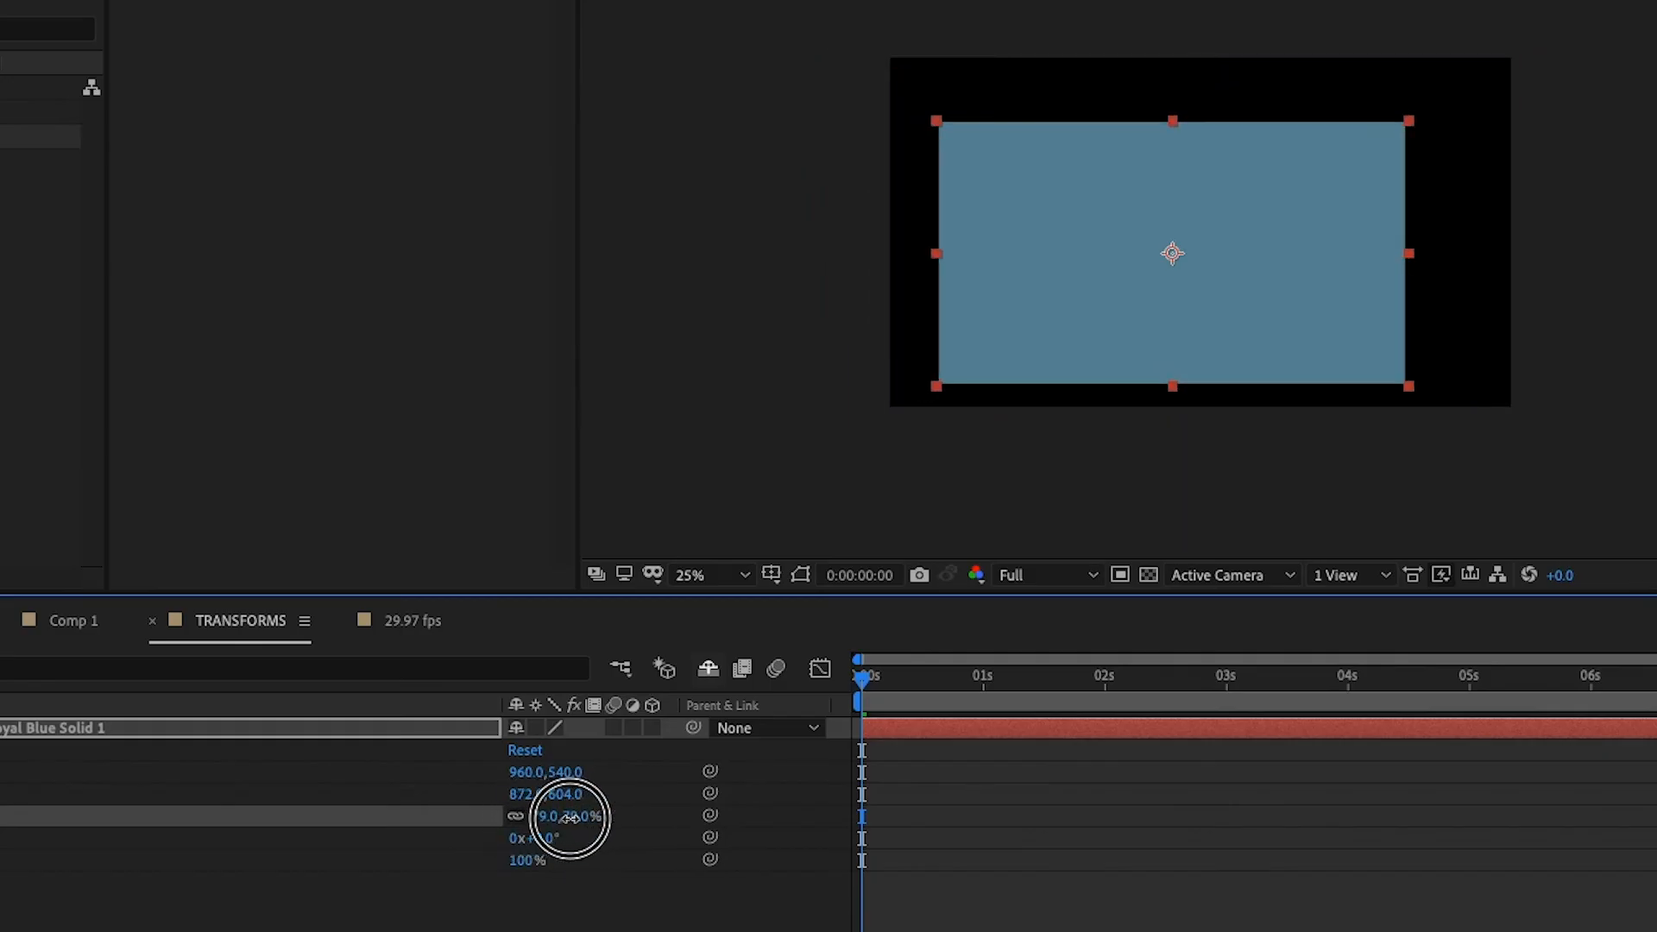
mouse_move(570, 818)
left_mouse_down()
mouse_move(510, 821)
mouse_move(562, 813)
mouse_move(528, 824)
mouse_move(555, 827)
left_mouse_up()
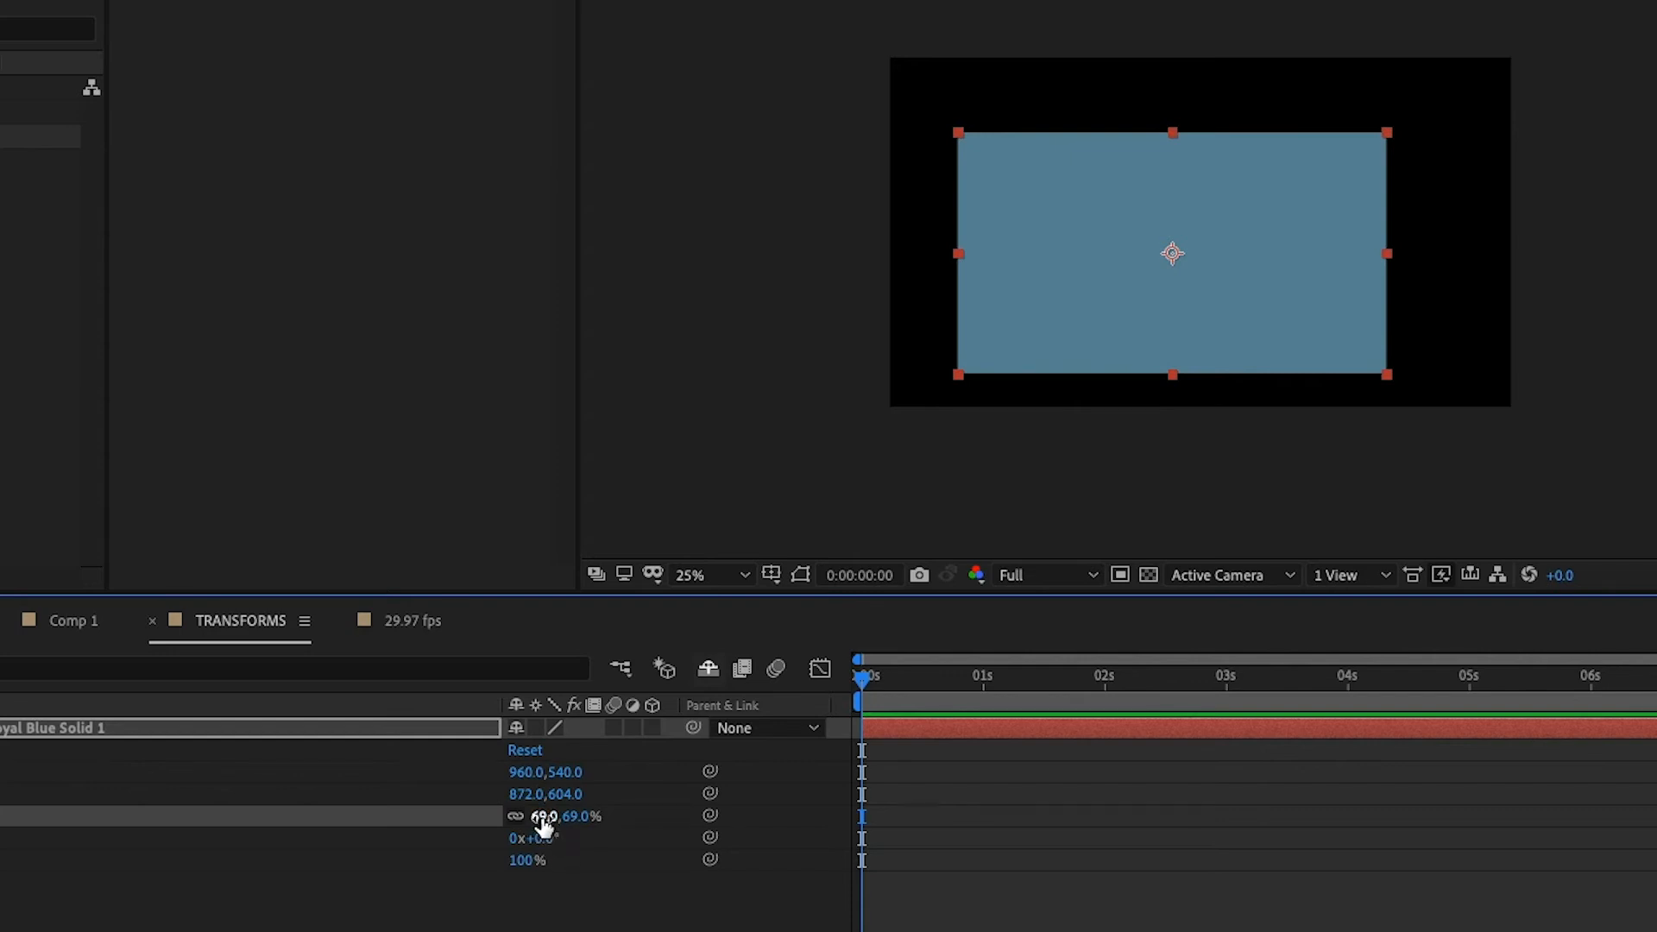
left_click(544, 825)
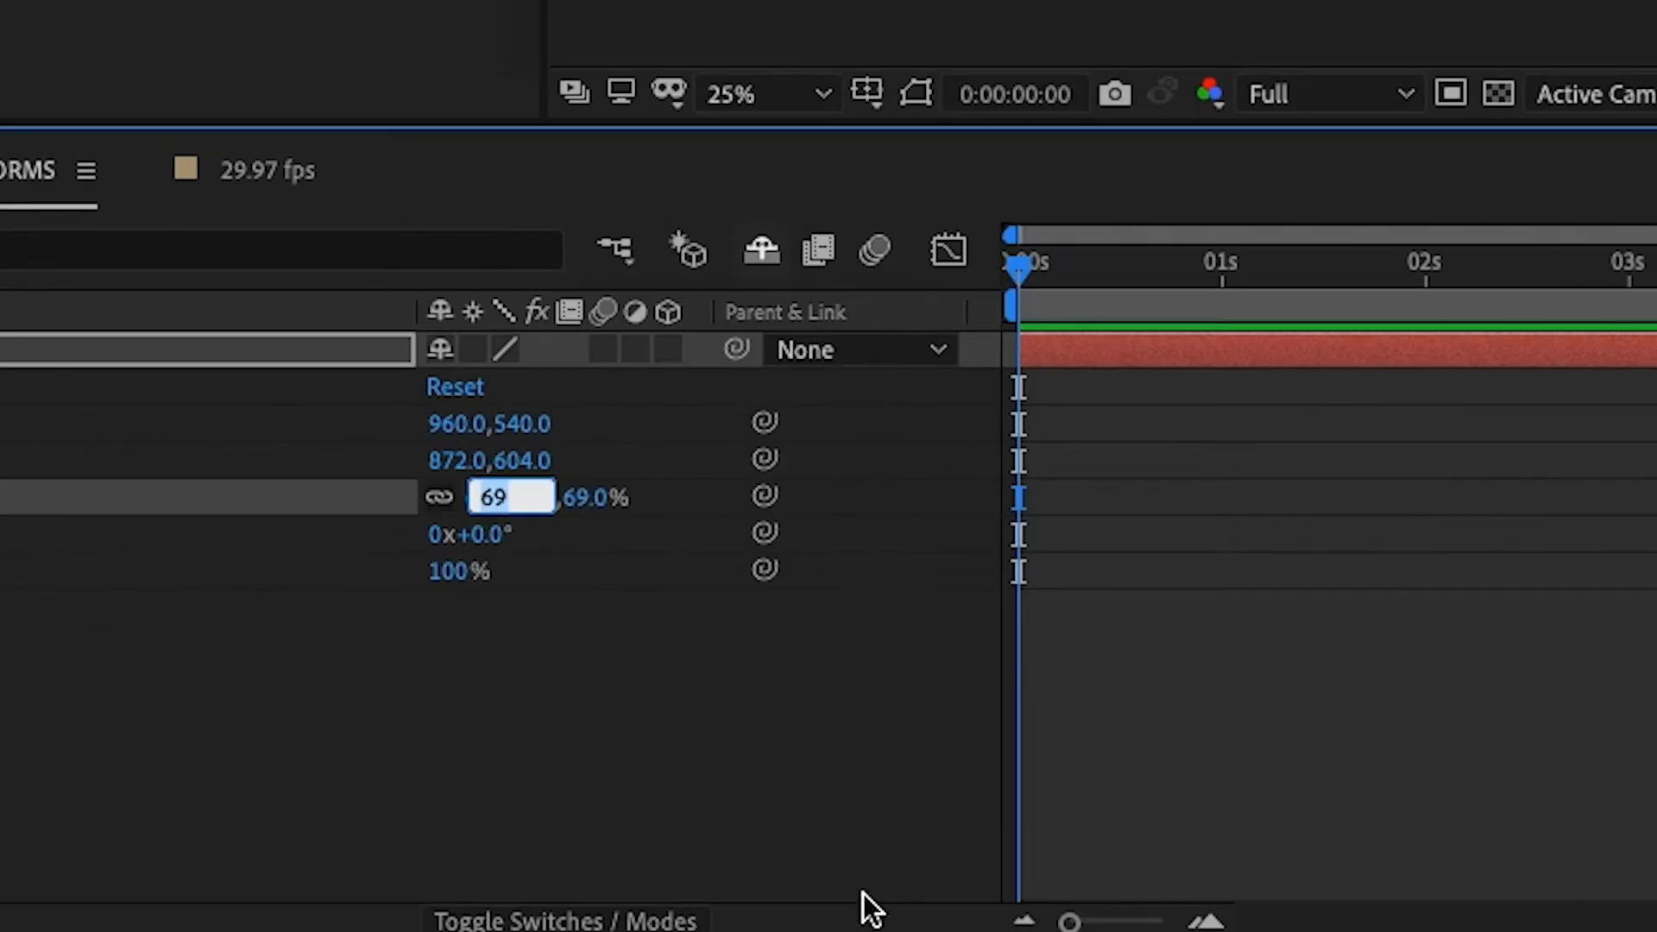
type("75")
key("Return")
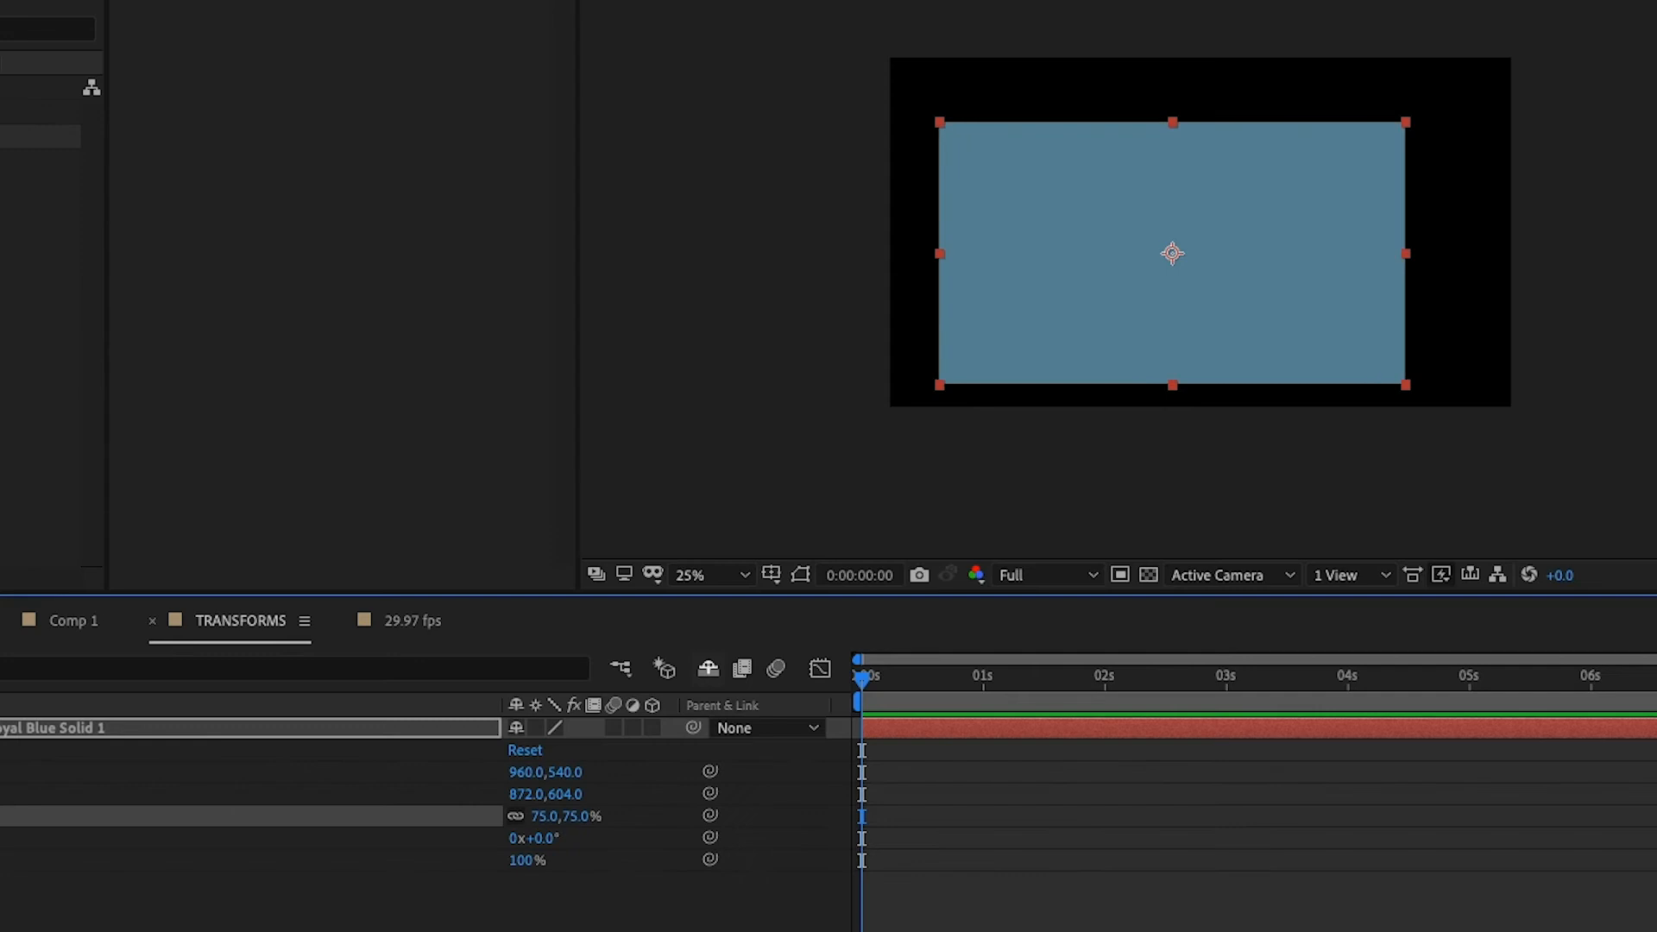
Step: Shift the solid's Anchor Point horizontally to about 945, and undo the change
left_click(523, 774)
left_click_drag(522, 774, 470, 741)
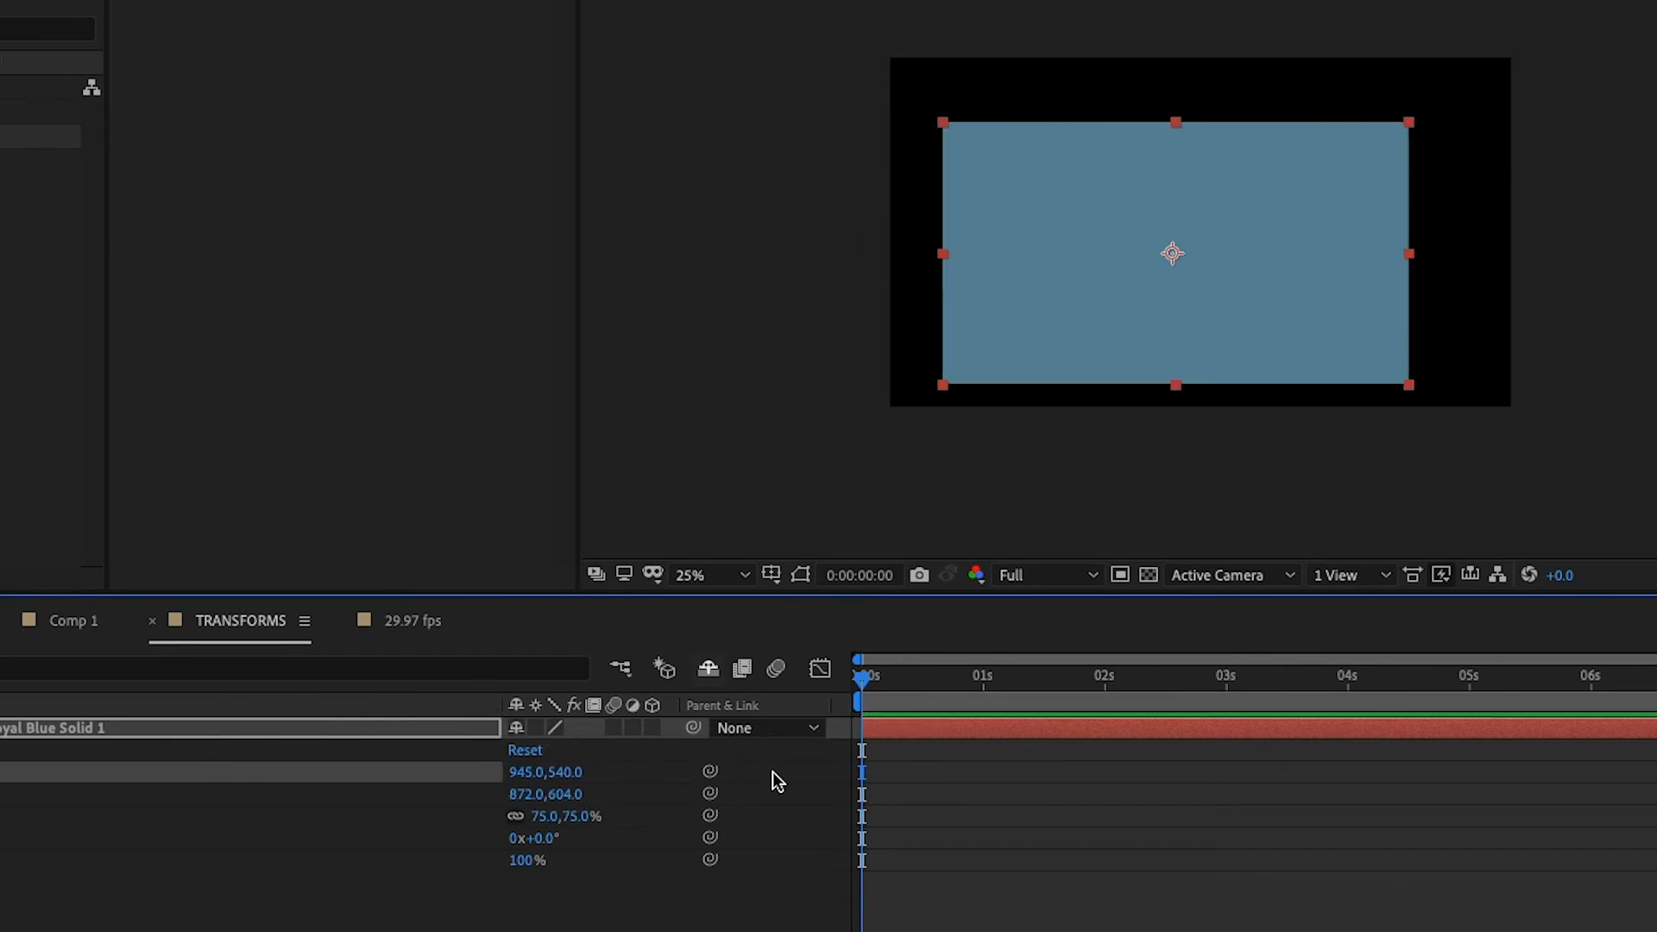
key("ctrl+z")
Step: Set the solid's Position to about 964, 596
left_click(532, 793)
type("600")
key("Return")
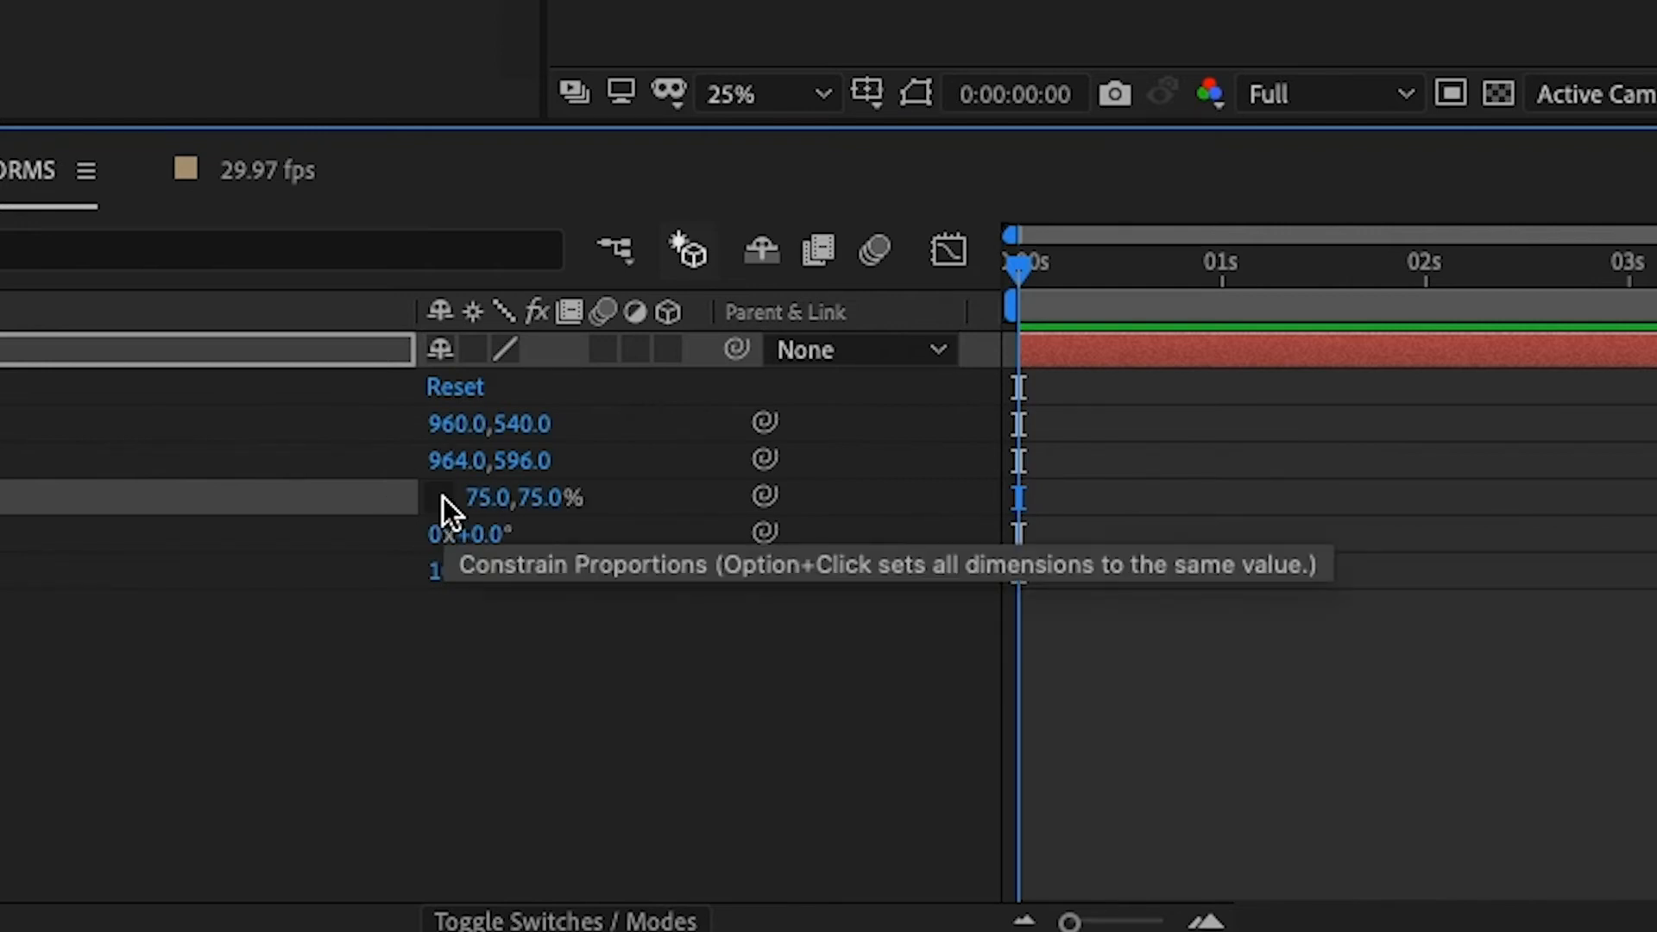
Step: Unlink the scale proportions and stretch the solid to about 97% wide and 30% high
left_click(442, 498)
left_click_drag(467, 505, 472, 511)
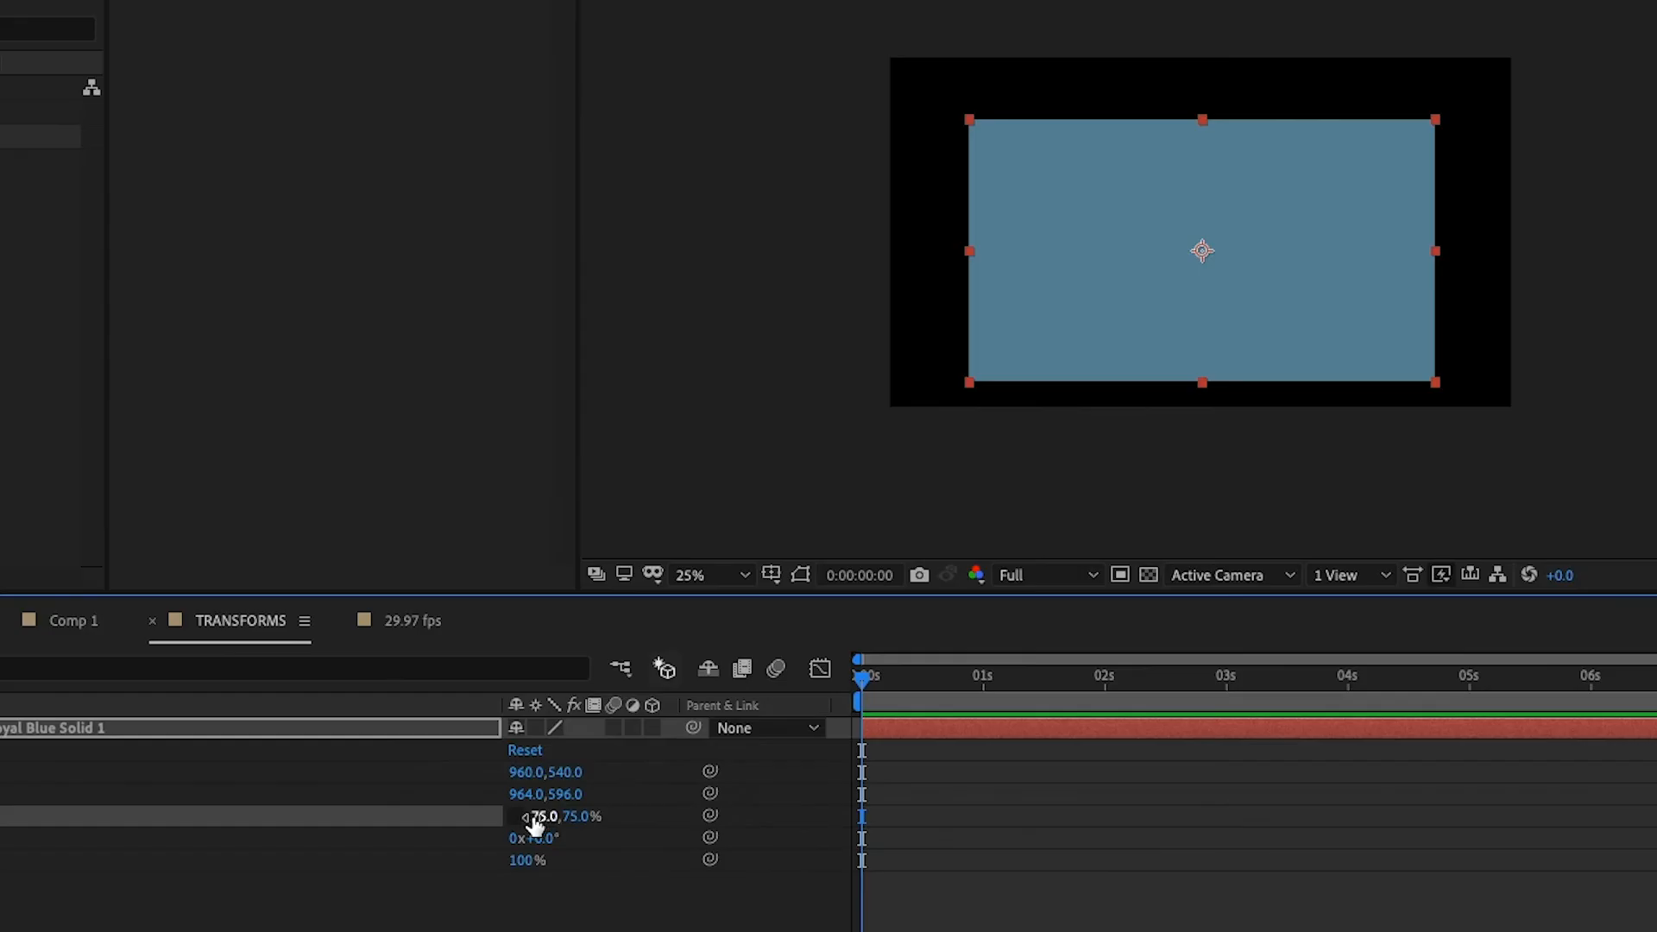
mouse_move(536, 824)
left_mouse_down()
mouse_move(603, 813)
mouse_move(440, 813)
mouse_move(669, 810)
mouse_move(488, 811)
mouse_move(581, 805)
mouse_move(516, 815)
left_mouse_up()
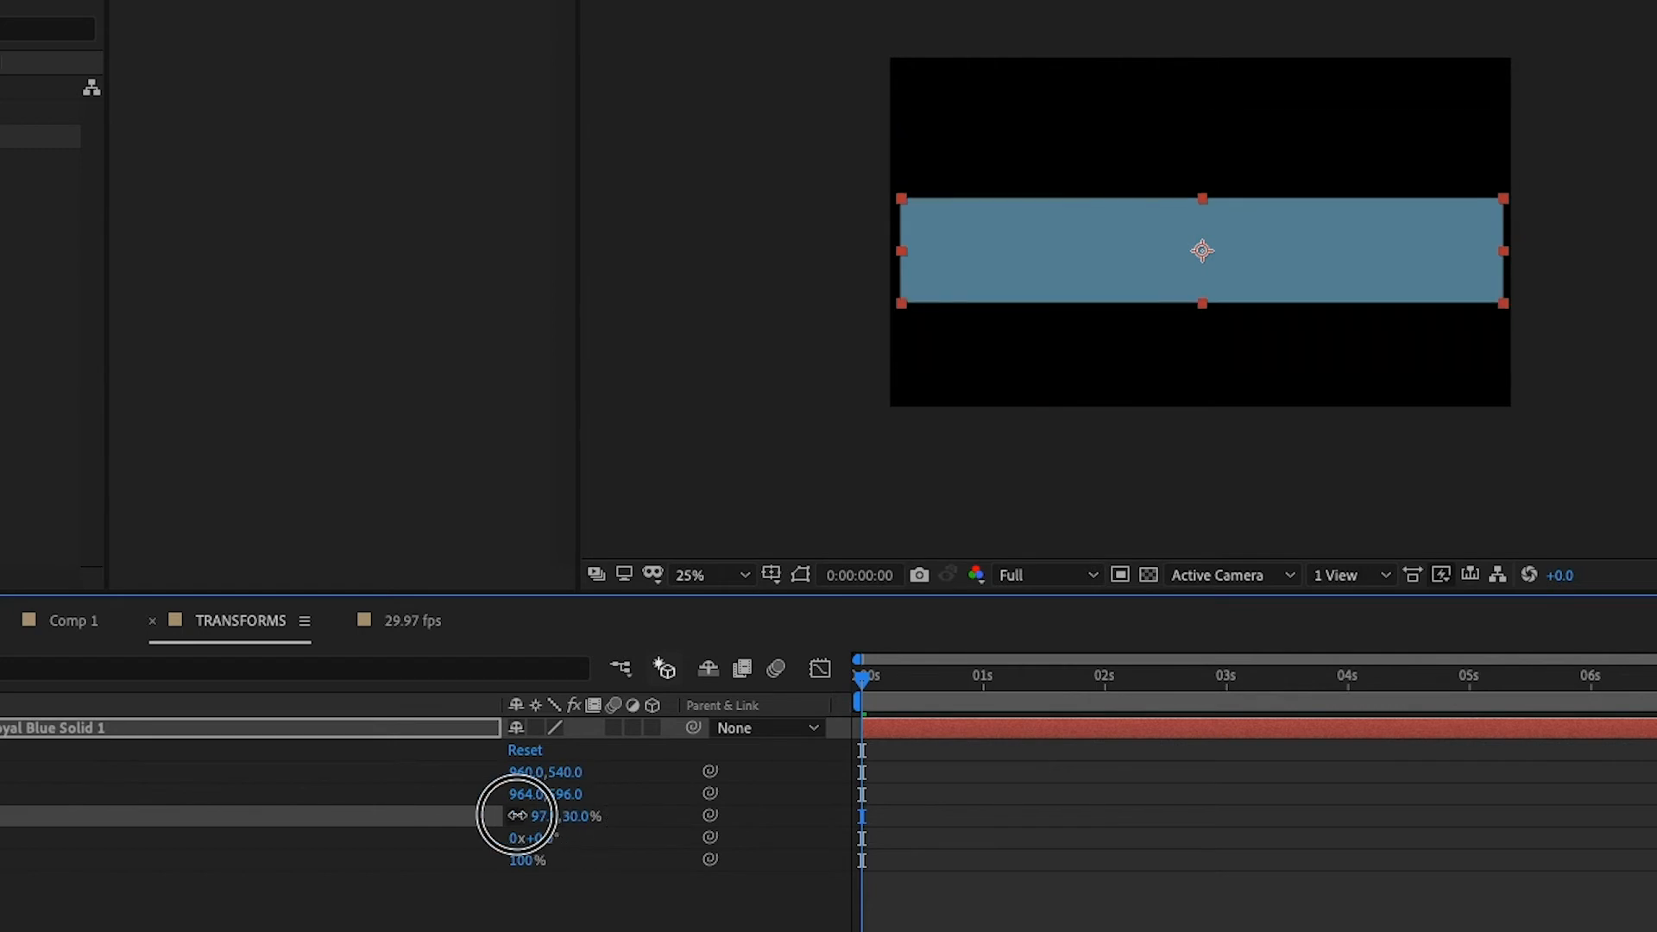
Step: Set the solid's horizontal and vertical scale to 80% each and relink the proportions
left_click(573, 821)
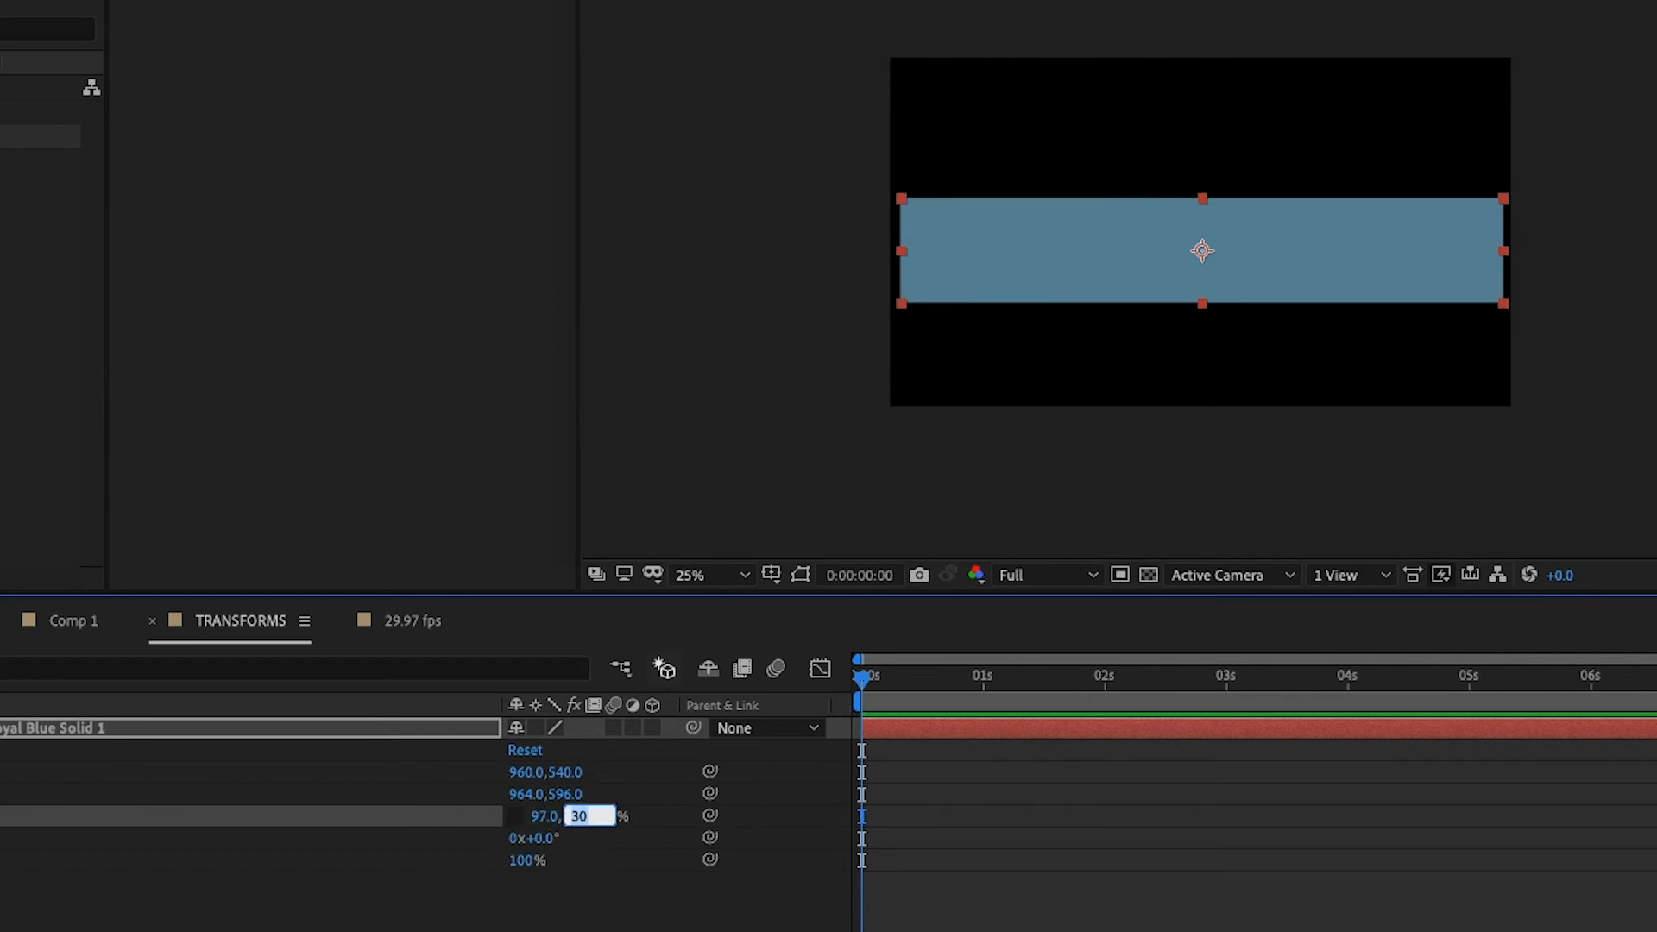
type("80")
key("Return")
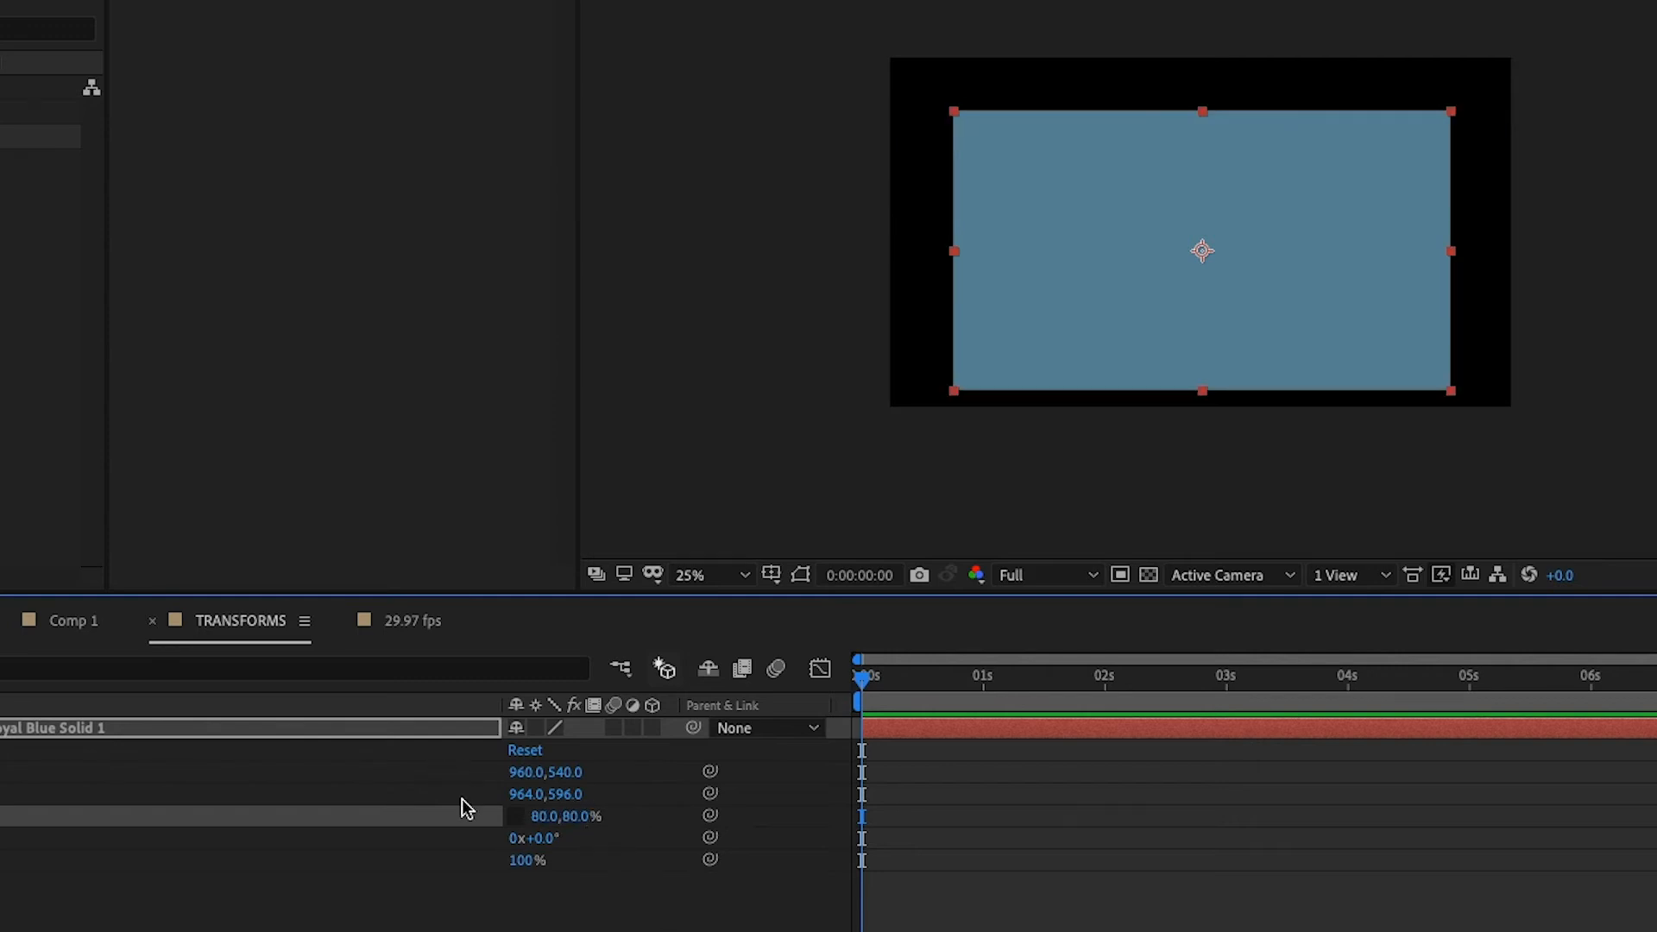
left_click(516, 817)
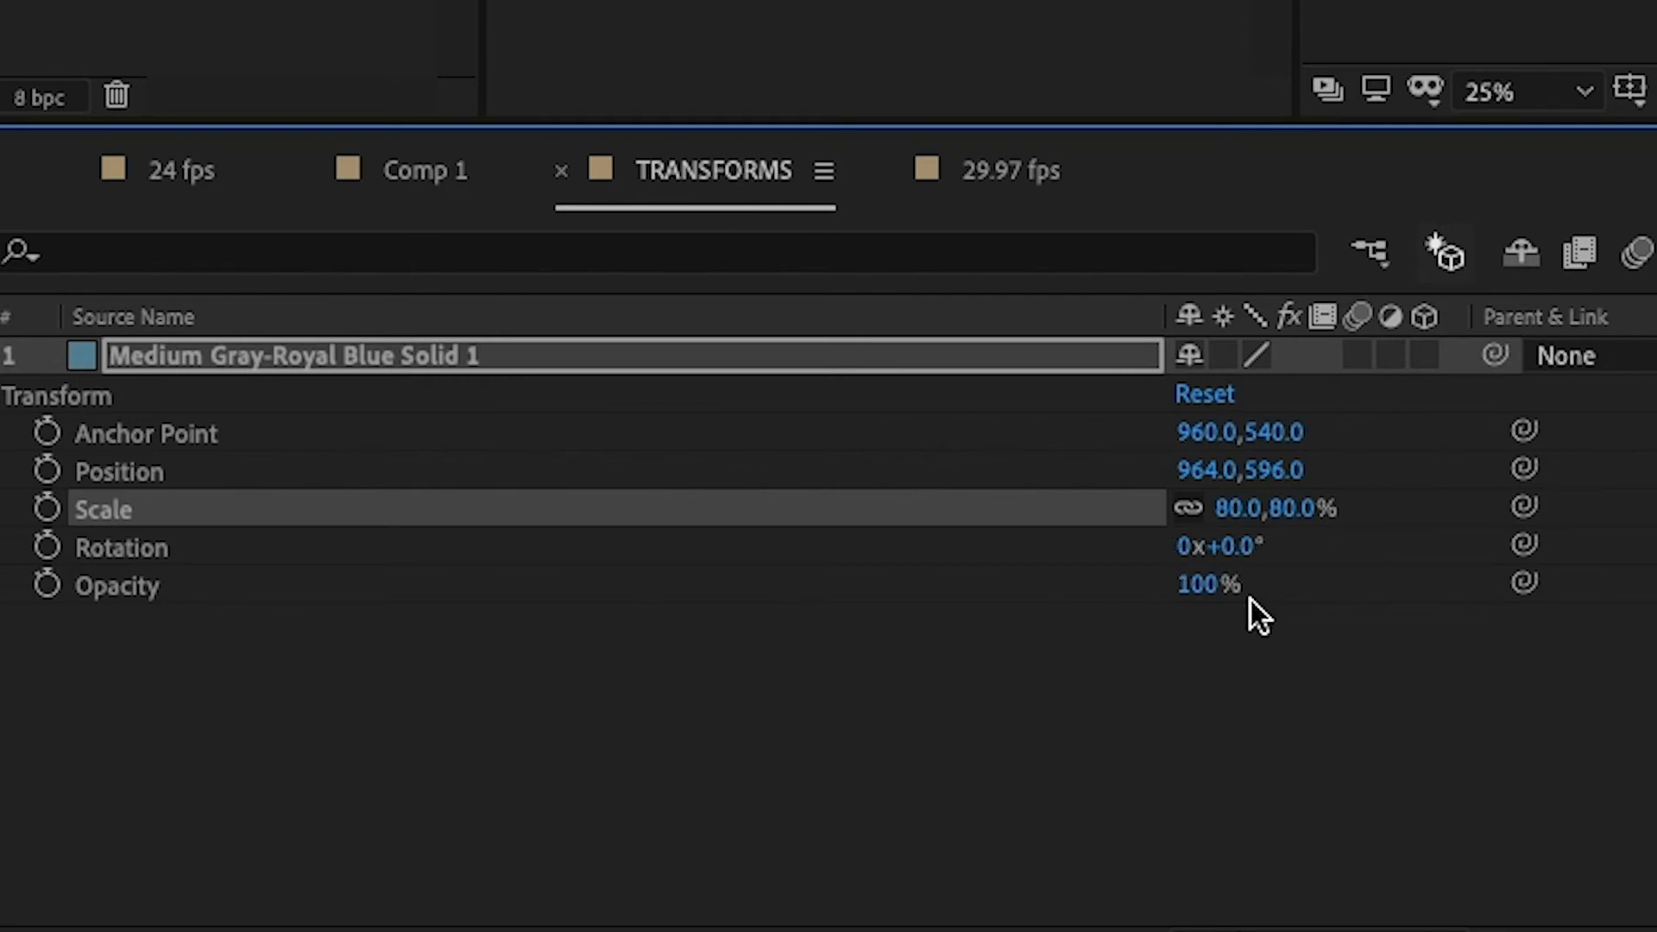
Step: Set the solid's Rotation to 20 full revolutions, then reset the revolutions to 0
left_click(1180, 545)
type("20")
key("Return")
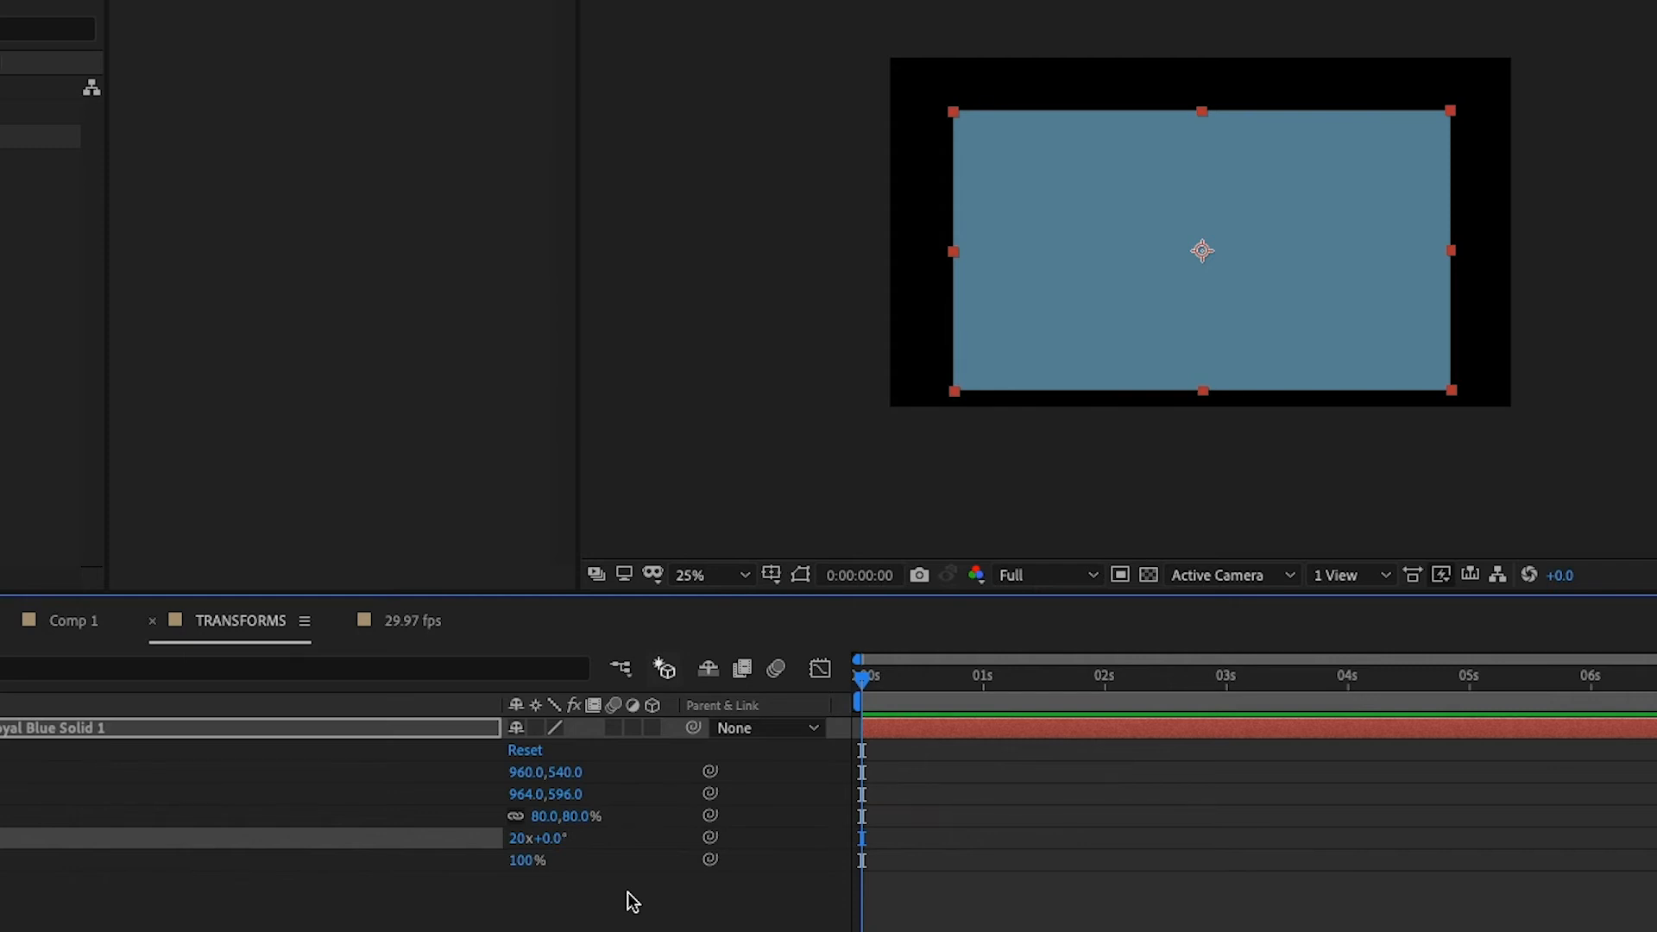
left_click(519, 844)
type("0")
key("Return")
Step: Rotate the solid to about -23 degrees, then set its Rotation angle back to 0
mouse_move(544, 839)
left_mouse_down()
mouse_move(595, 836)
mouse_move(432, 825)
mouse_move(651, 837)
mouse_move(440, 830)
mouse_move(545, 838)
left_mouse_up()
left_click(545, 839)
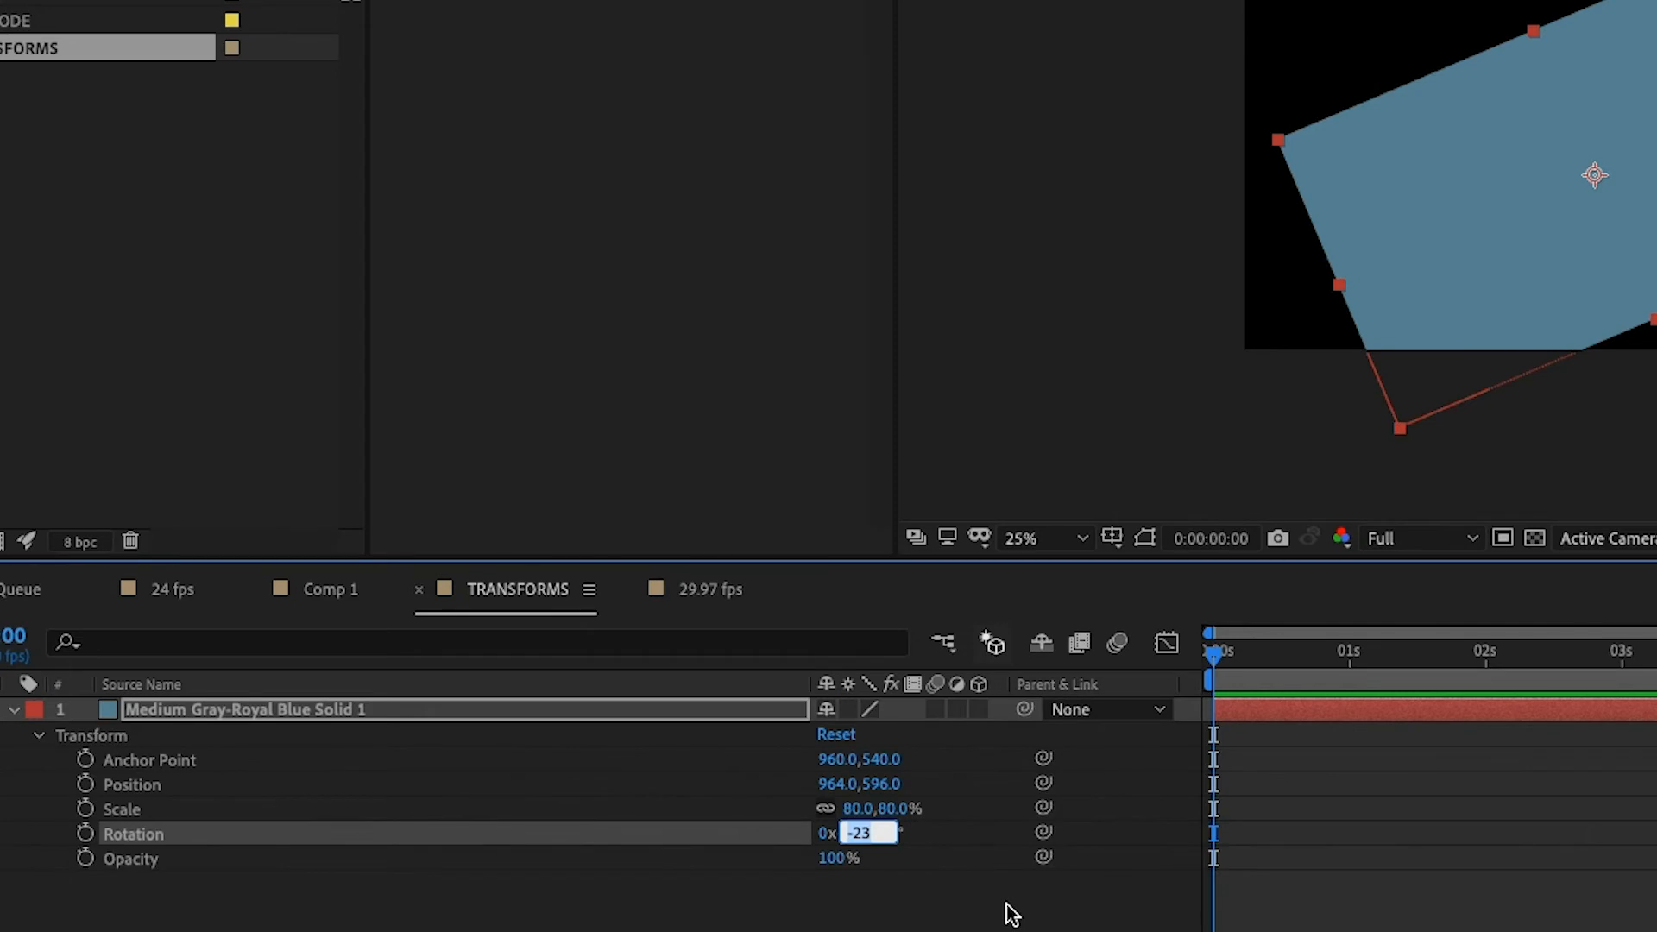
type("0")
key("Return")
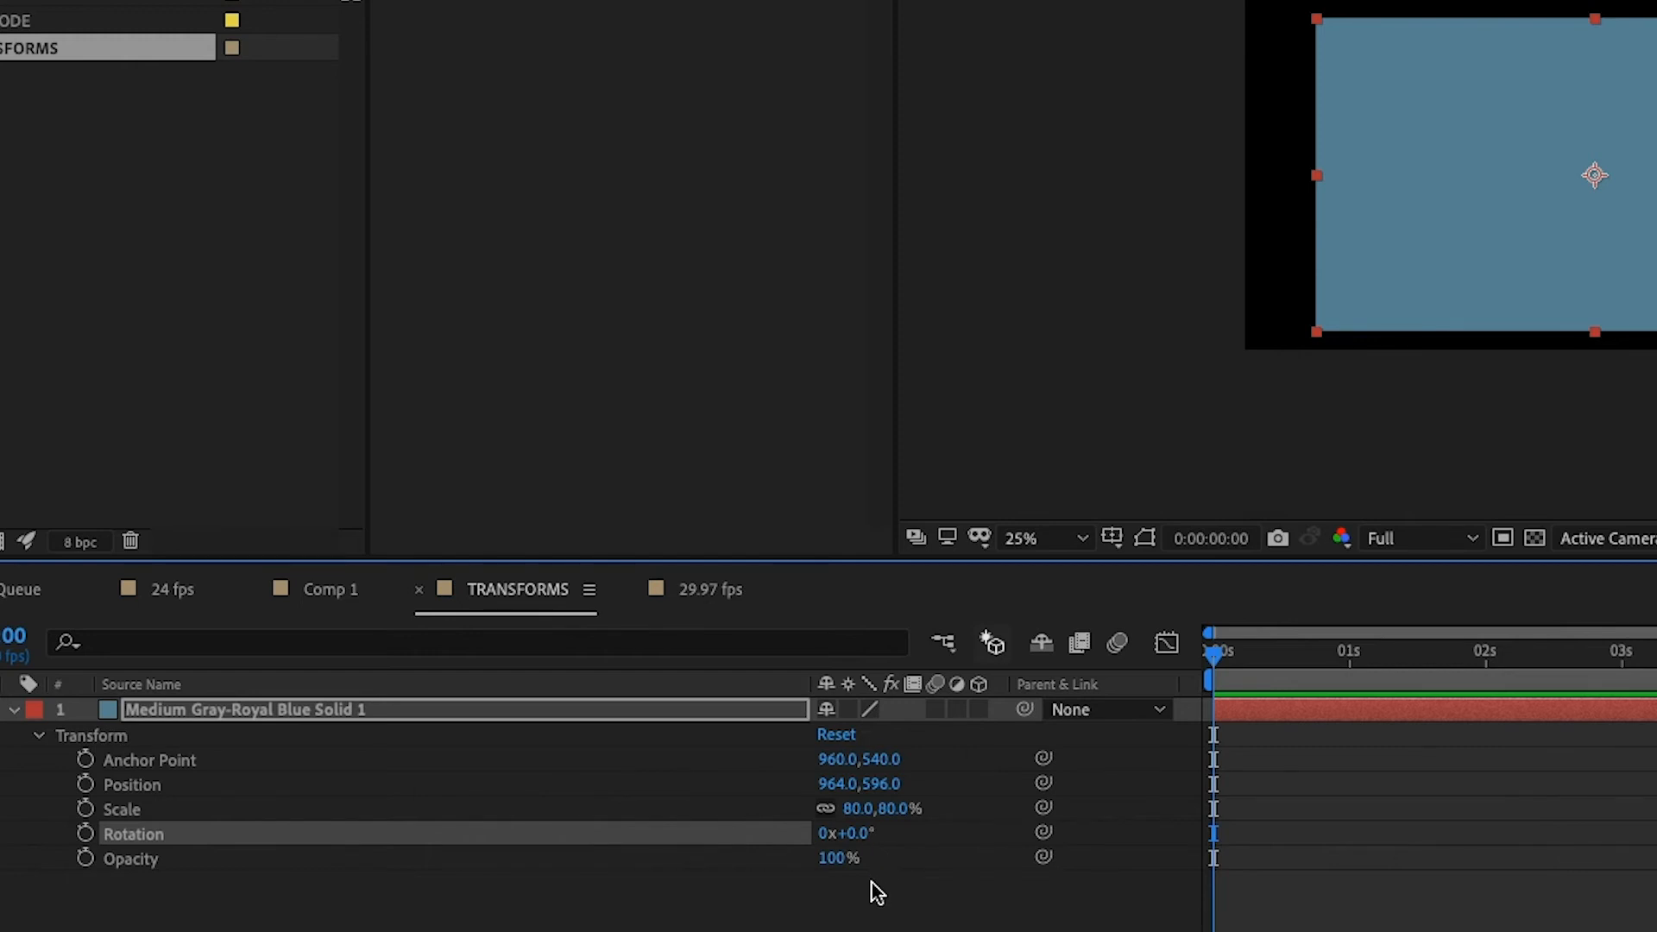
Step: Lower the solid's Opacity to 75% and further, then return it to 100%
left_click(833, 859)
left_click_drag(833, 859, 759, 863)
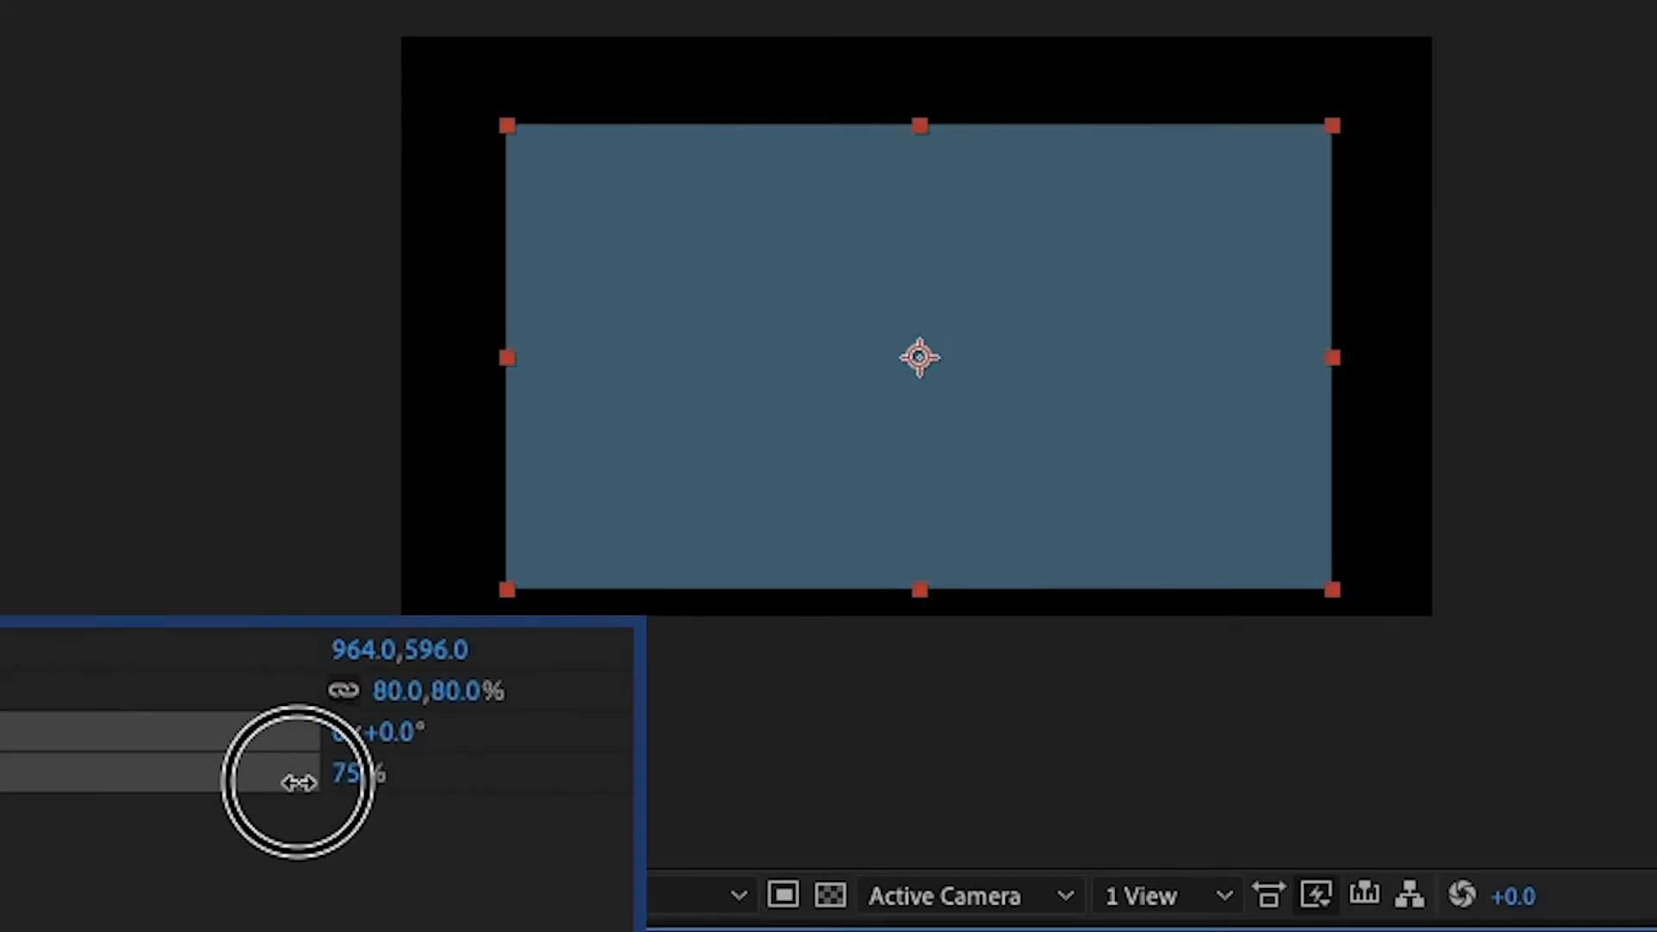
left_click_drag(233, 781, 78, 757)
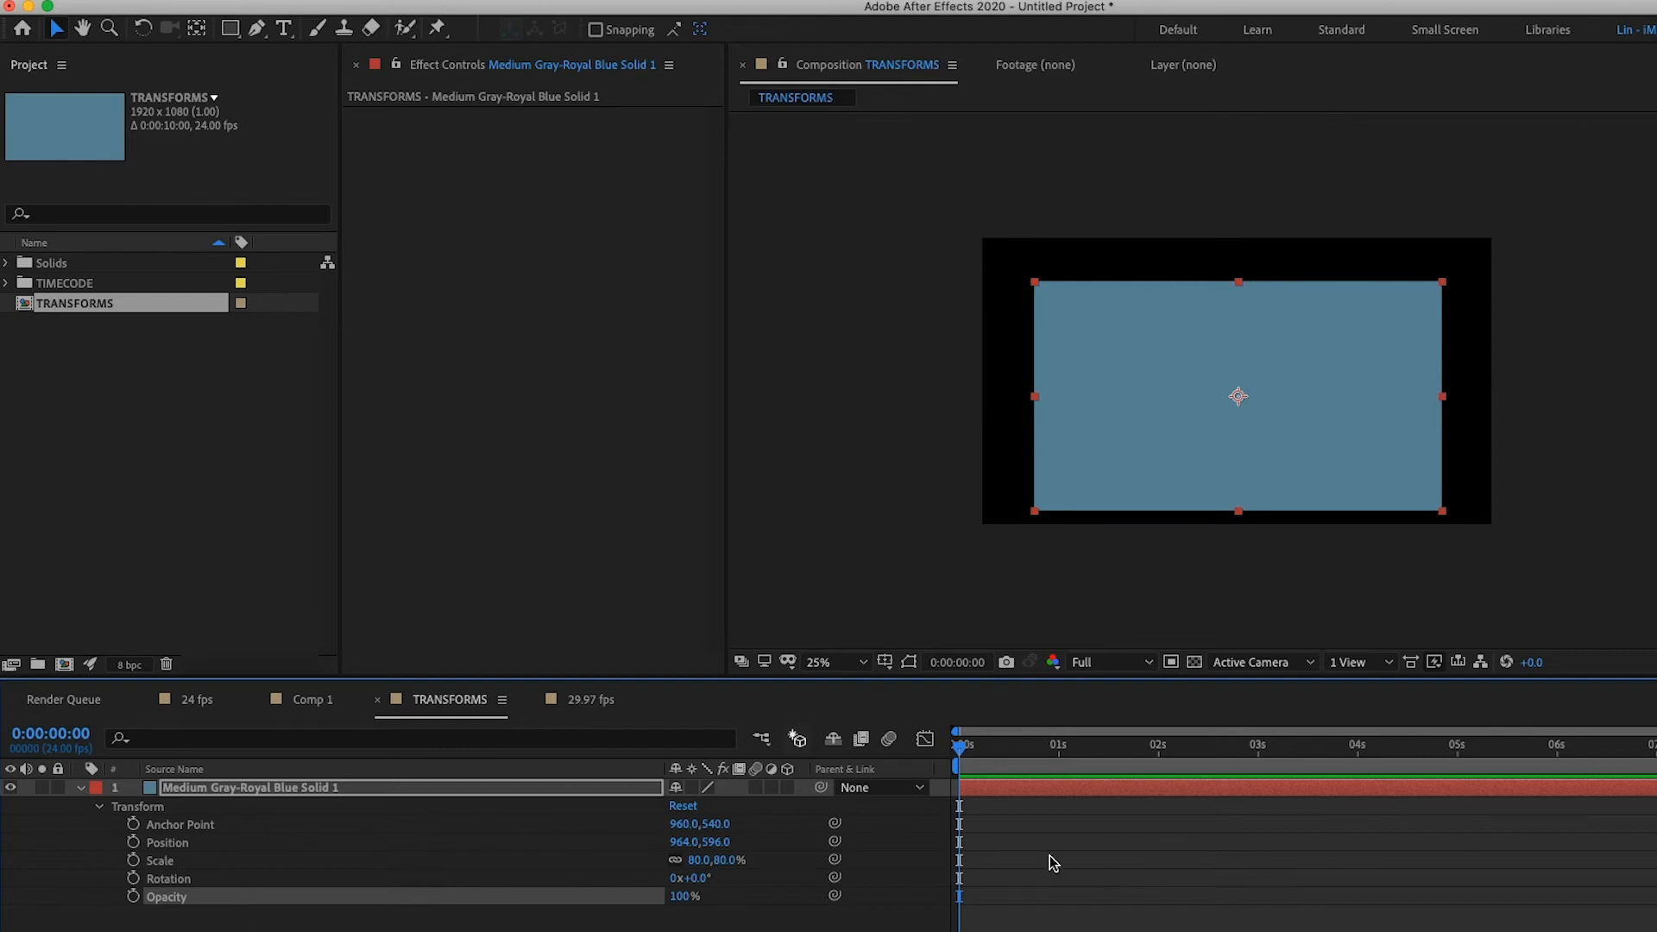
Step: Keyframe the solid's Position at 0 seconds, then move it horizontally to about 1704, 592 at 2 seconds
left_click(224, 842)
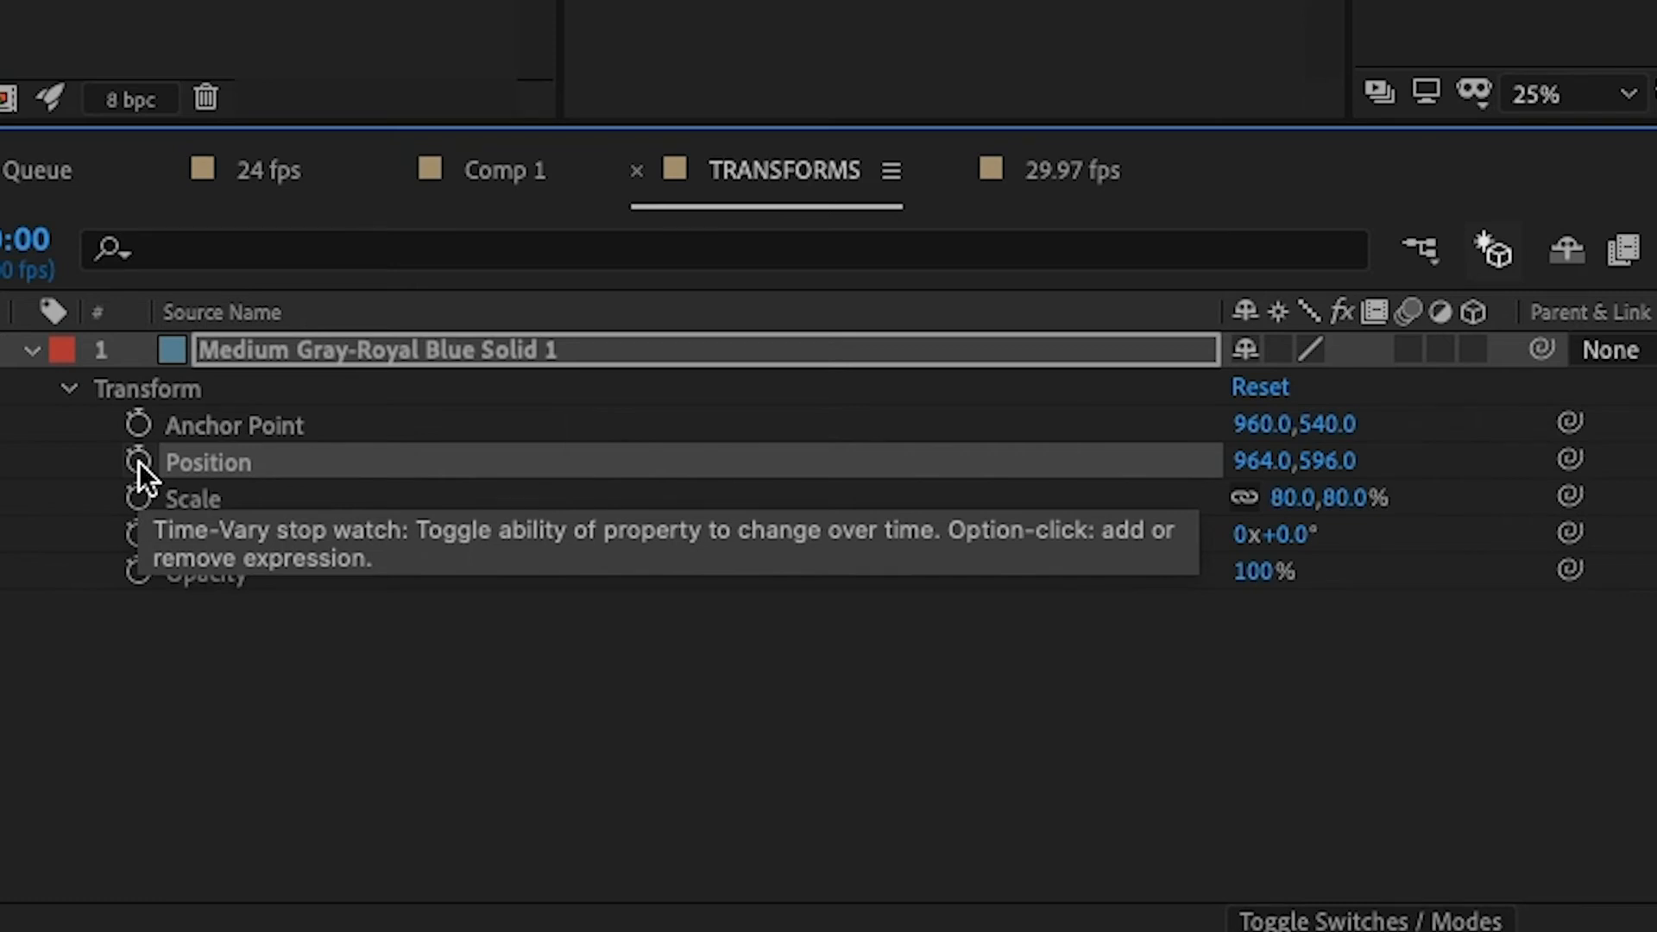
left_click(138, 463)
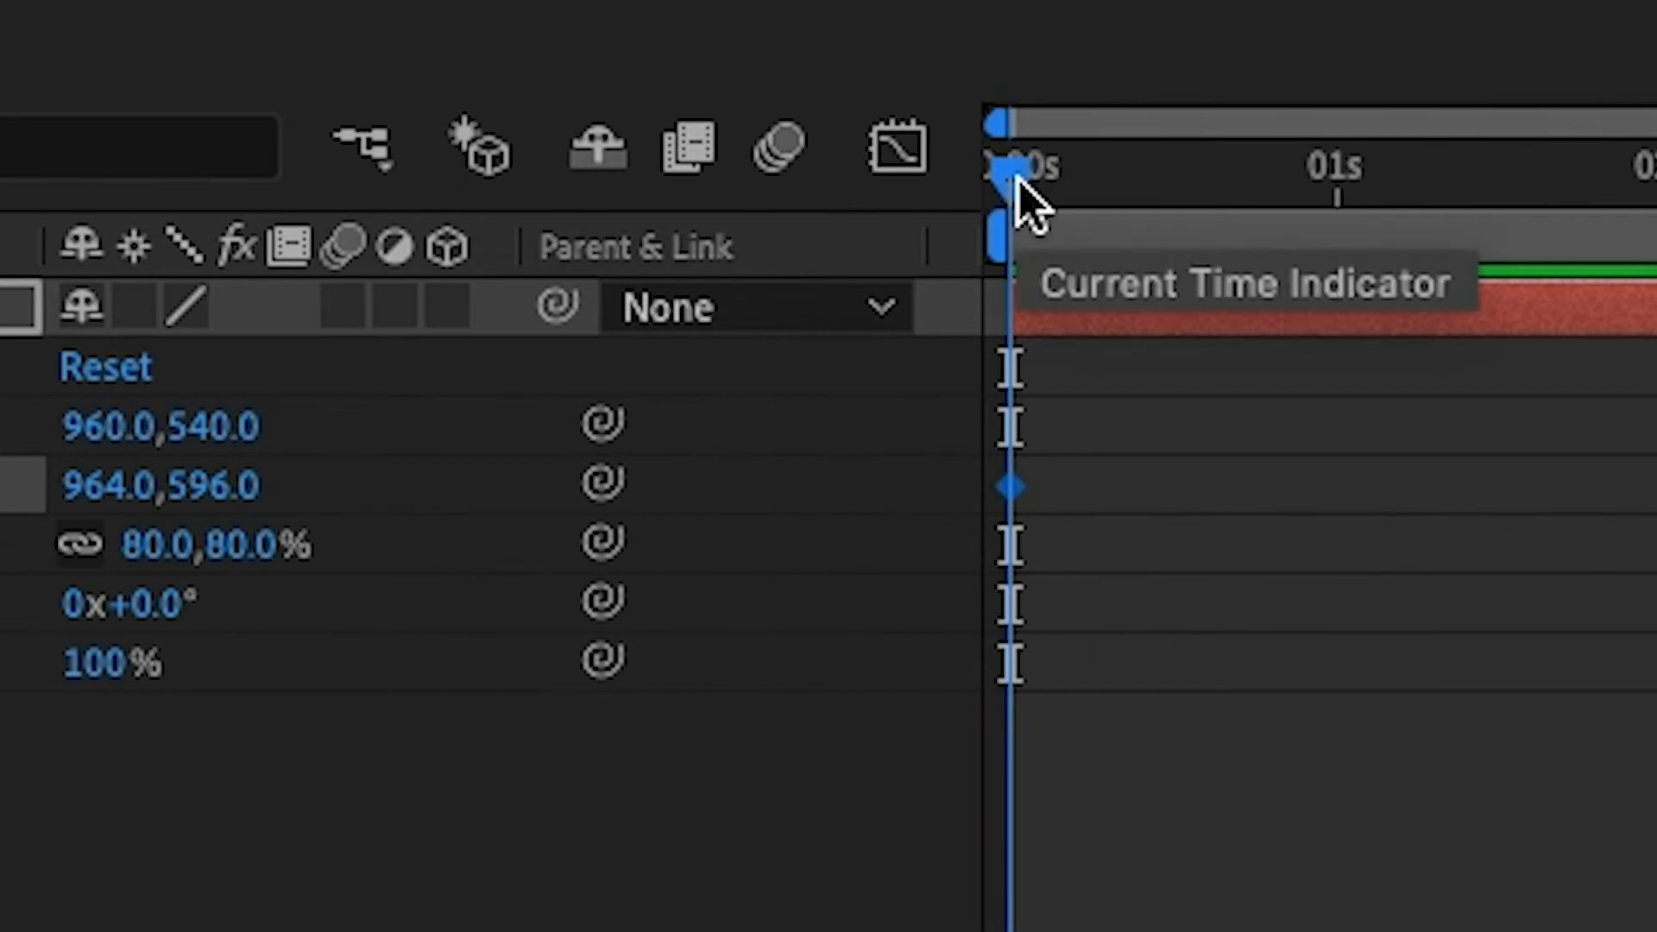
left_click_drag(1018, 178, 1349, 203)
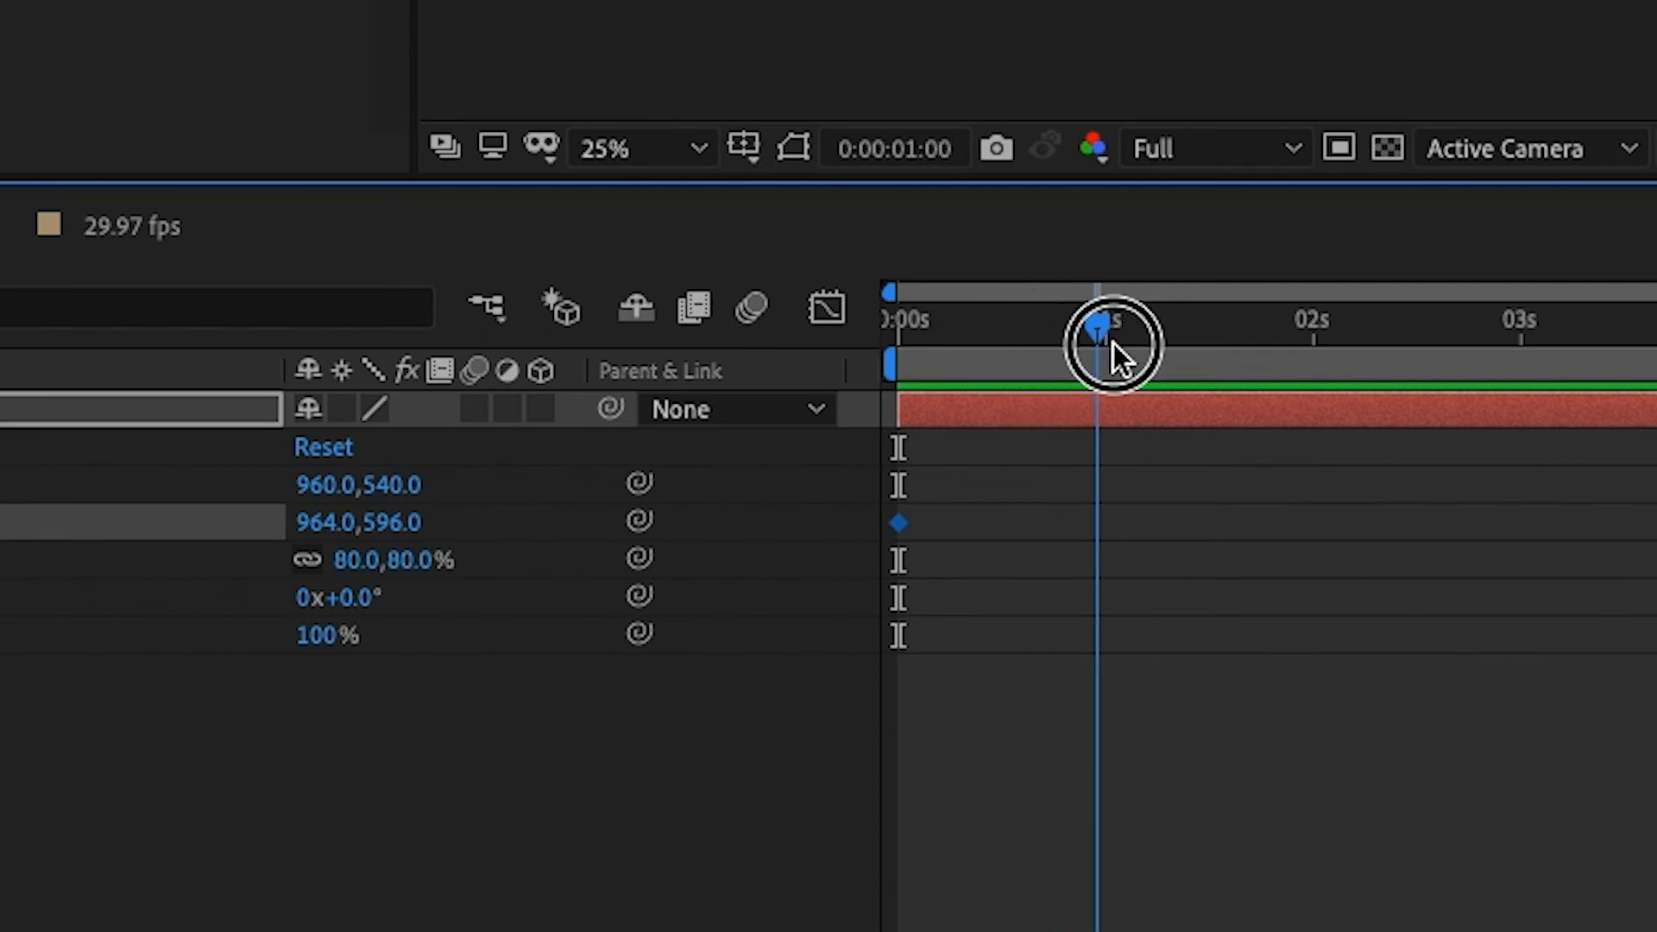
left_click_drag(1114, 347, 1320, 389)
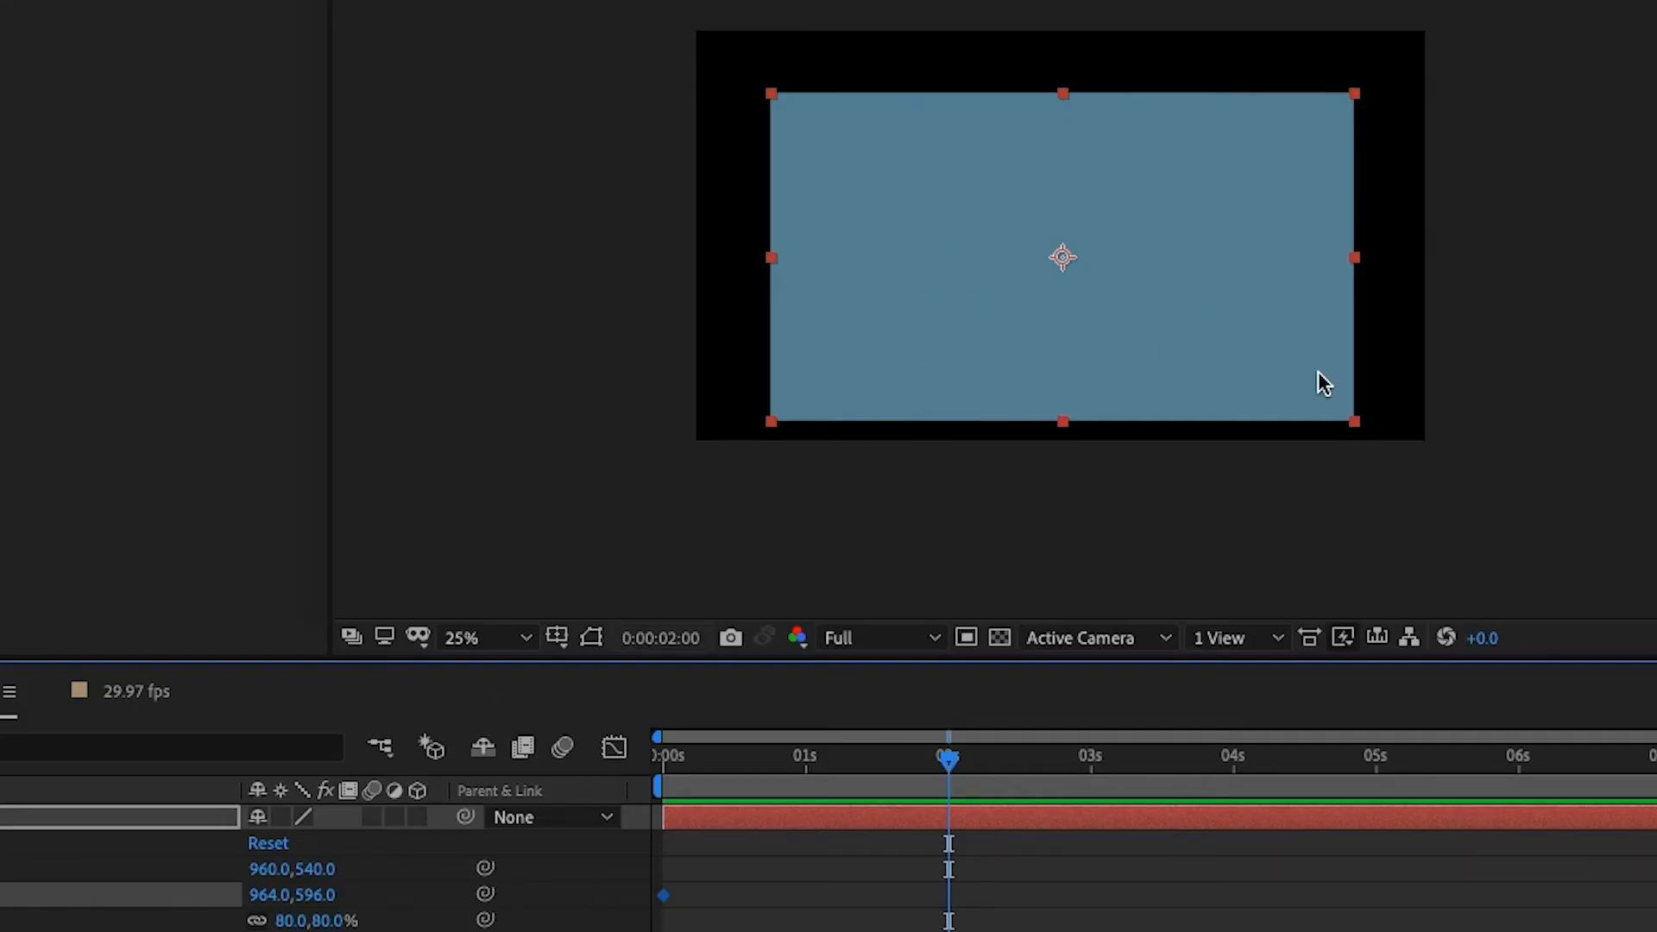
left_click(934, 358)
left_click_drag(935, 358, 1214, 358)
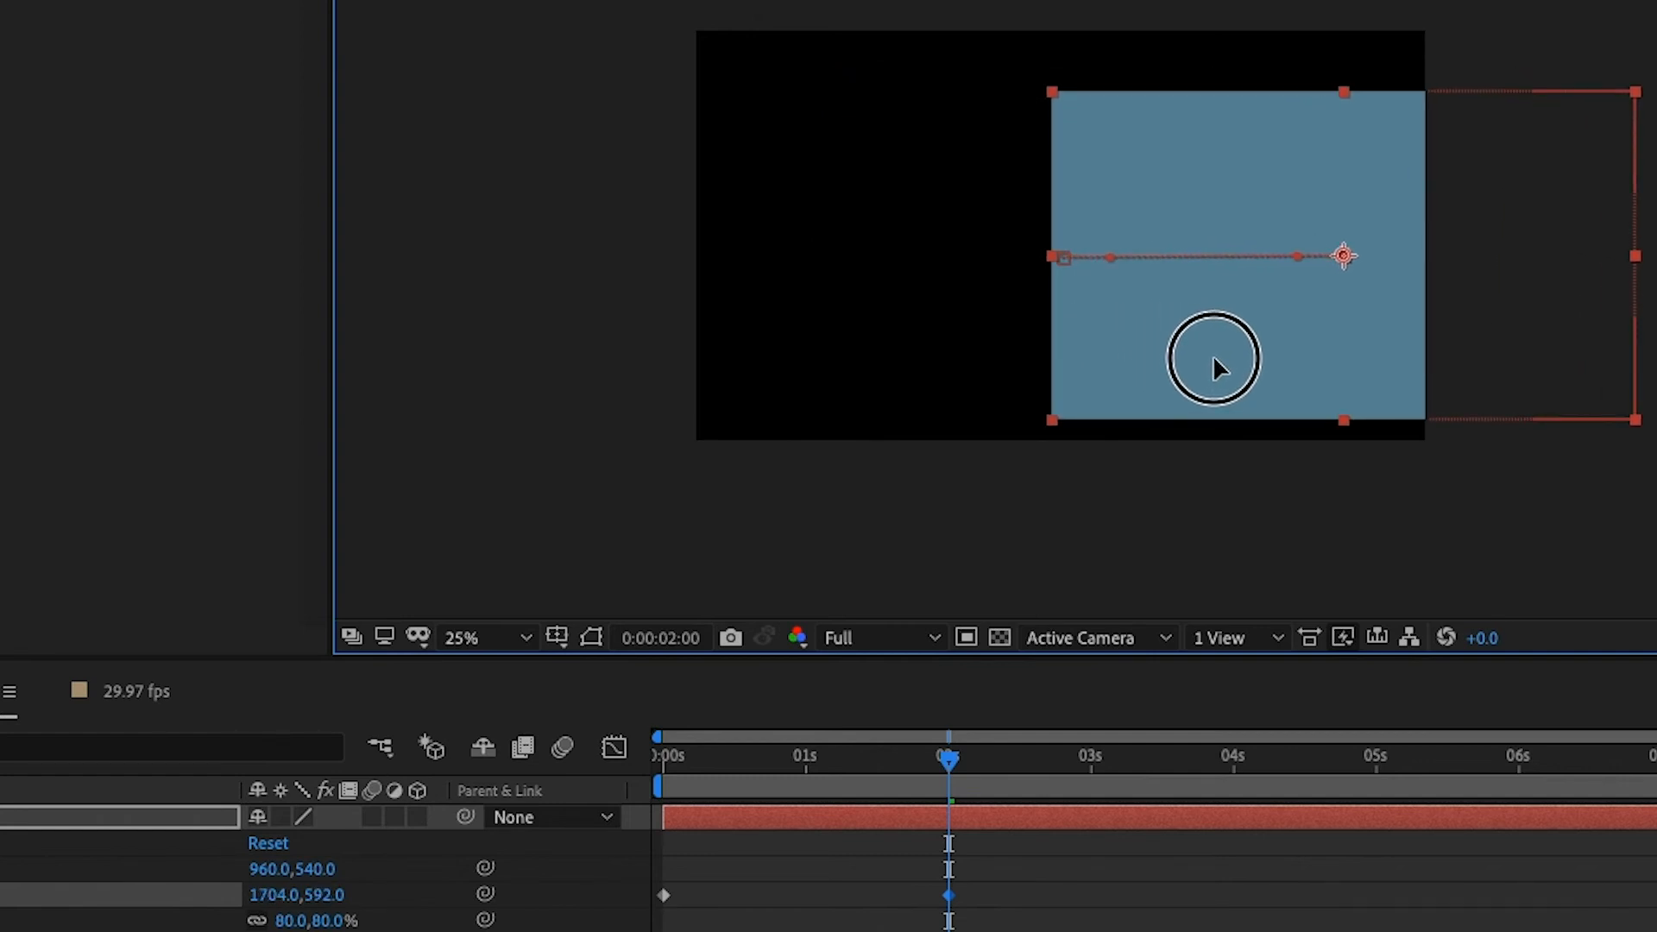
Step: Examine the solid's motion path up close, from its starting keyframe to its ending keyframe
scroll(1181, 271, "up", 4)
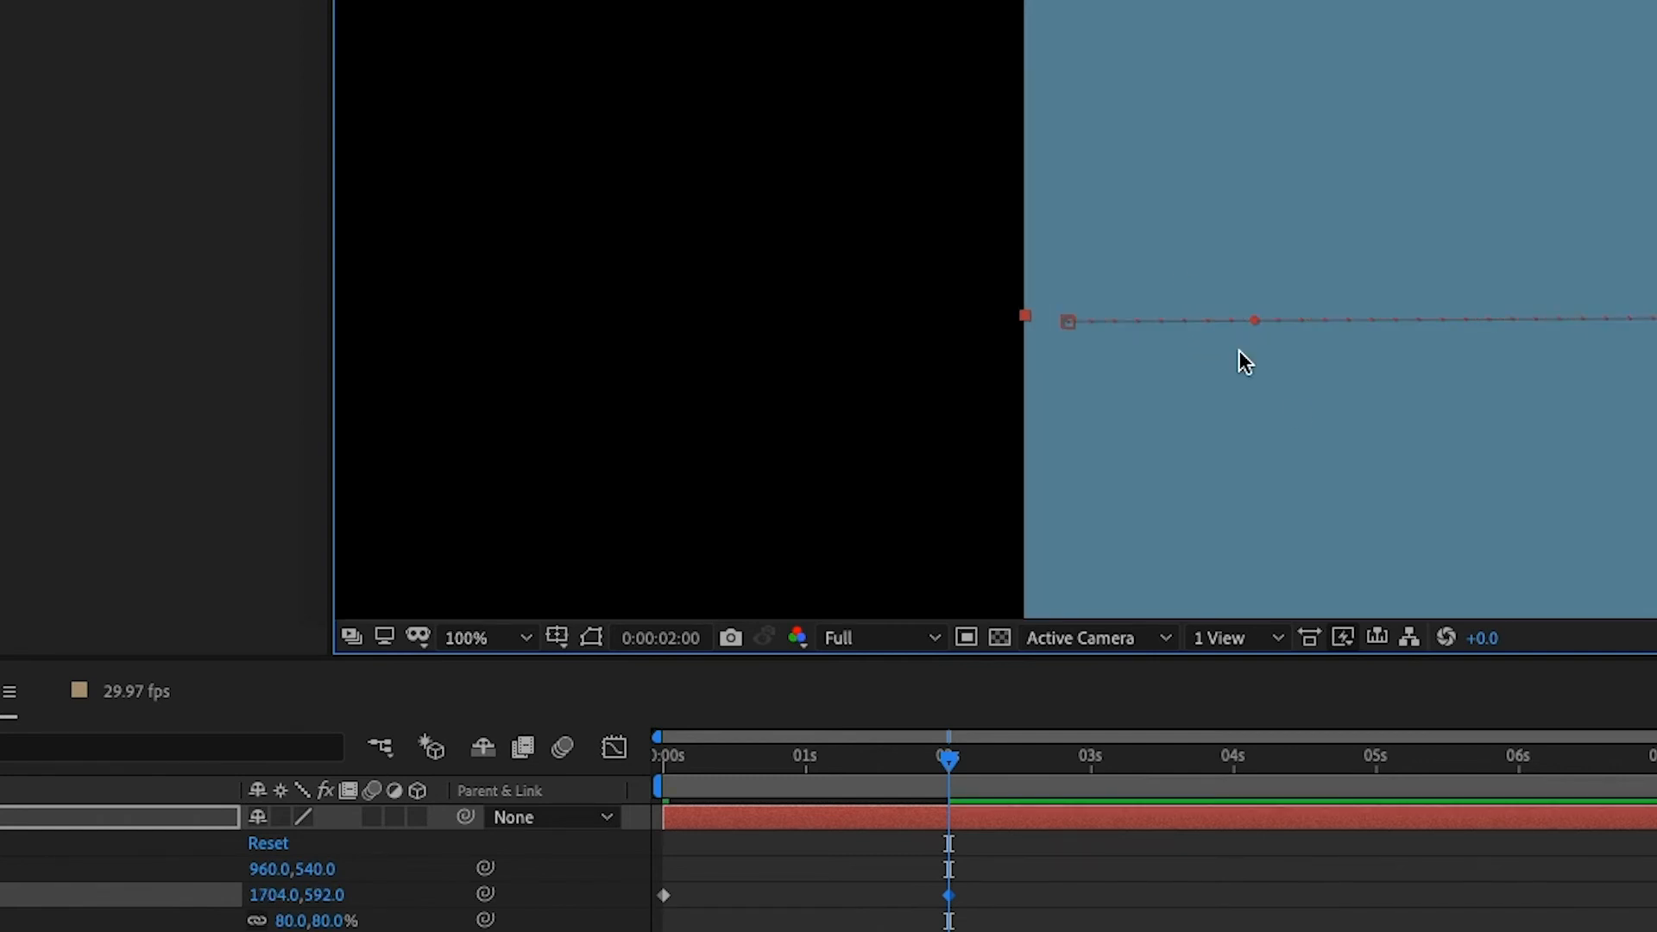
left_click_drag(1360, 401, 835, 382)
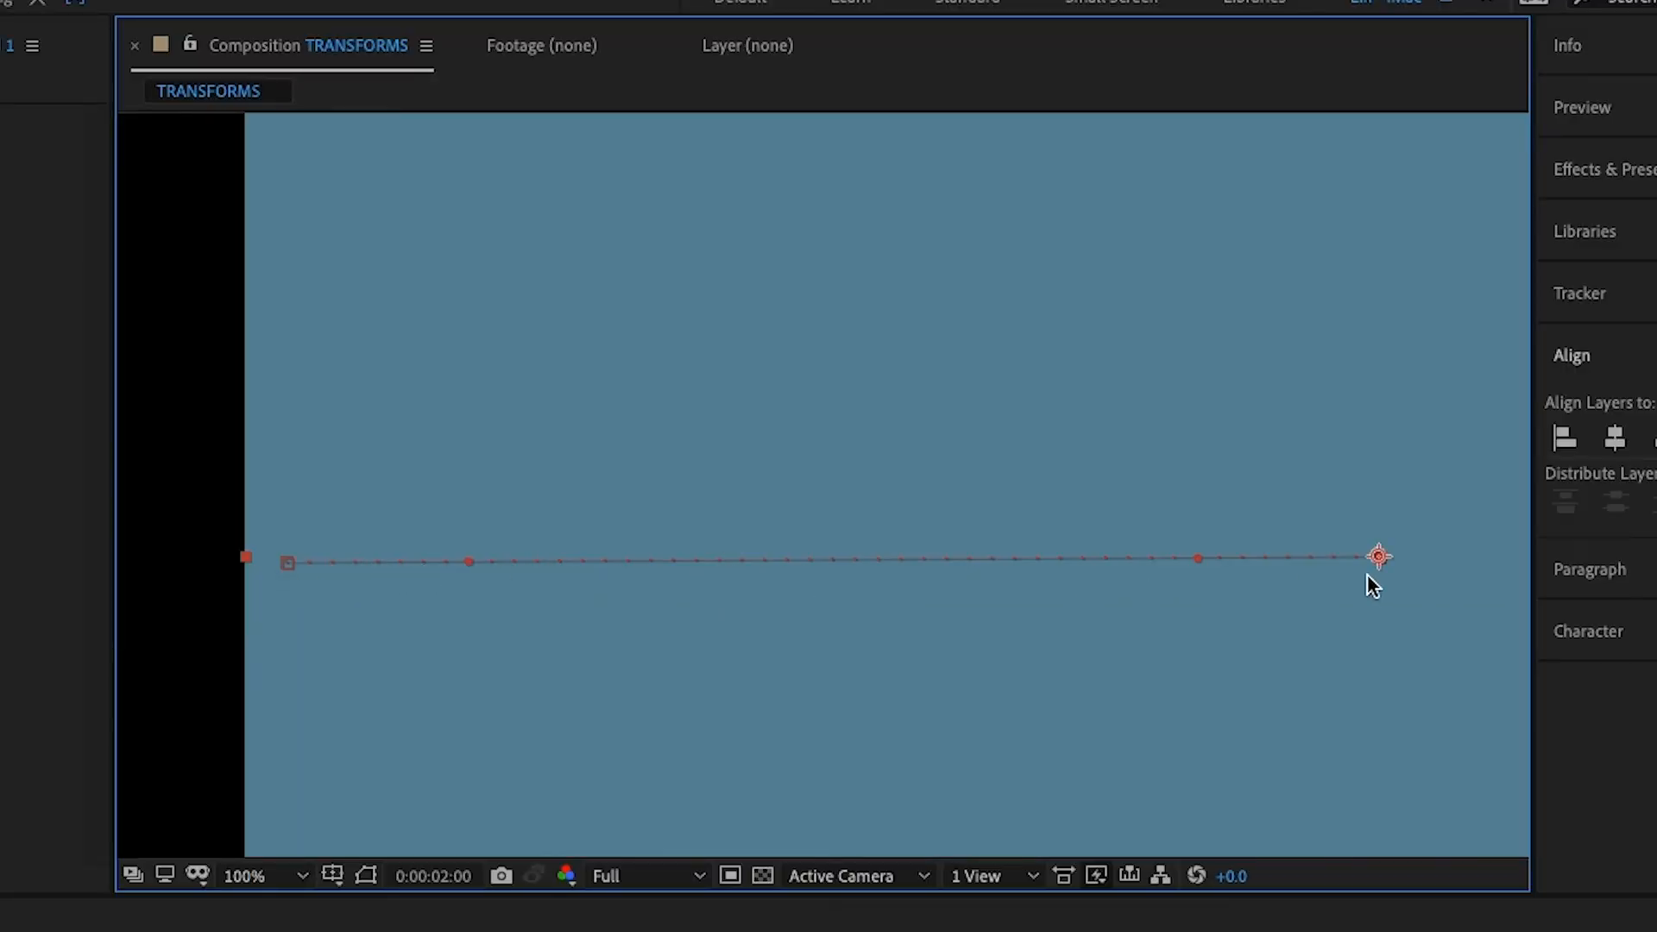
key("period")
left_click_drag(383, 681, 662, 695)
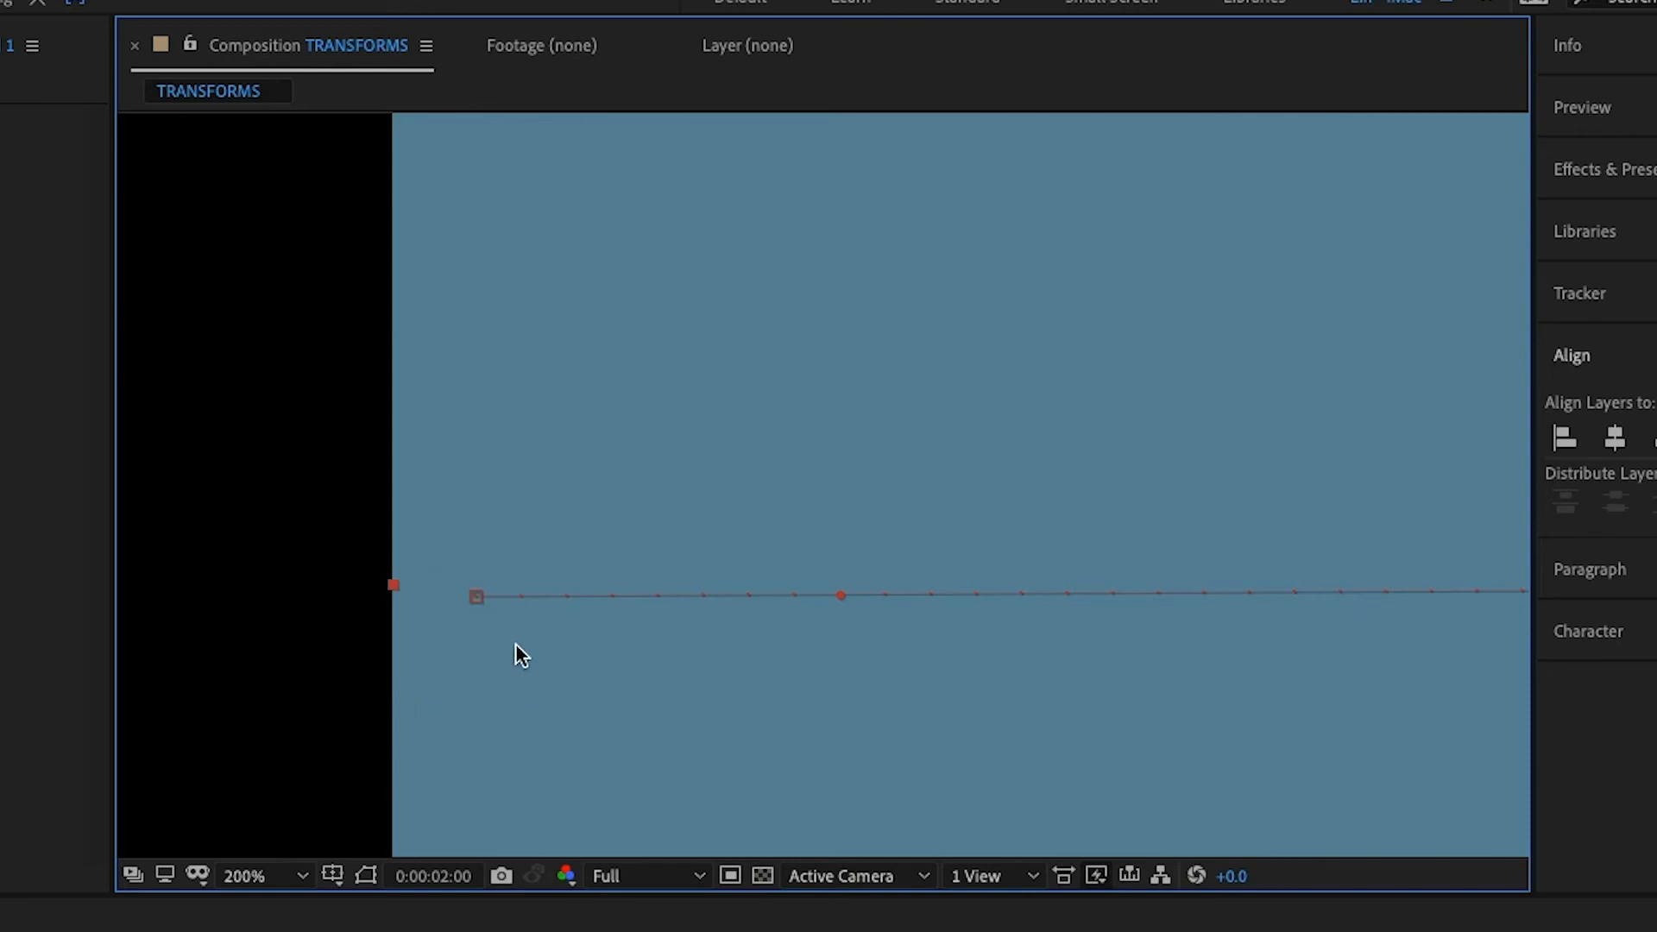
key("space")
left_click_drag(947, 684, 569, 693)
left_click_drag(1096, 694, 795, 695)
left_click_drag(1467, 676, 643, 663)
key("Page_Up")
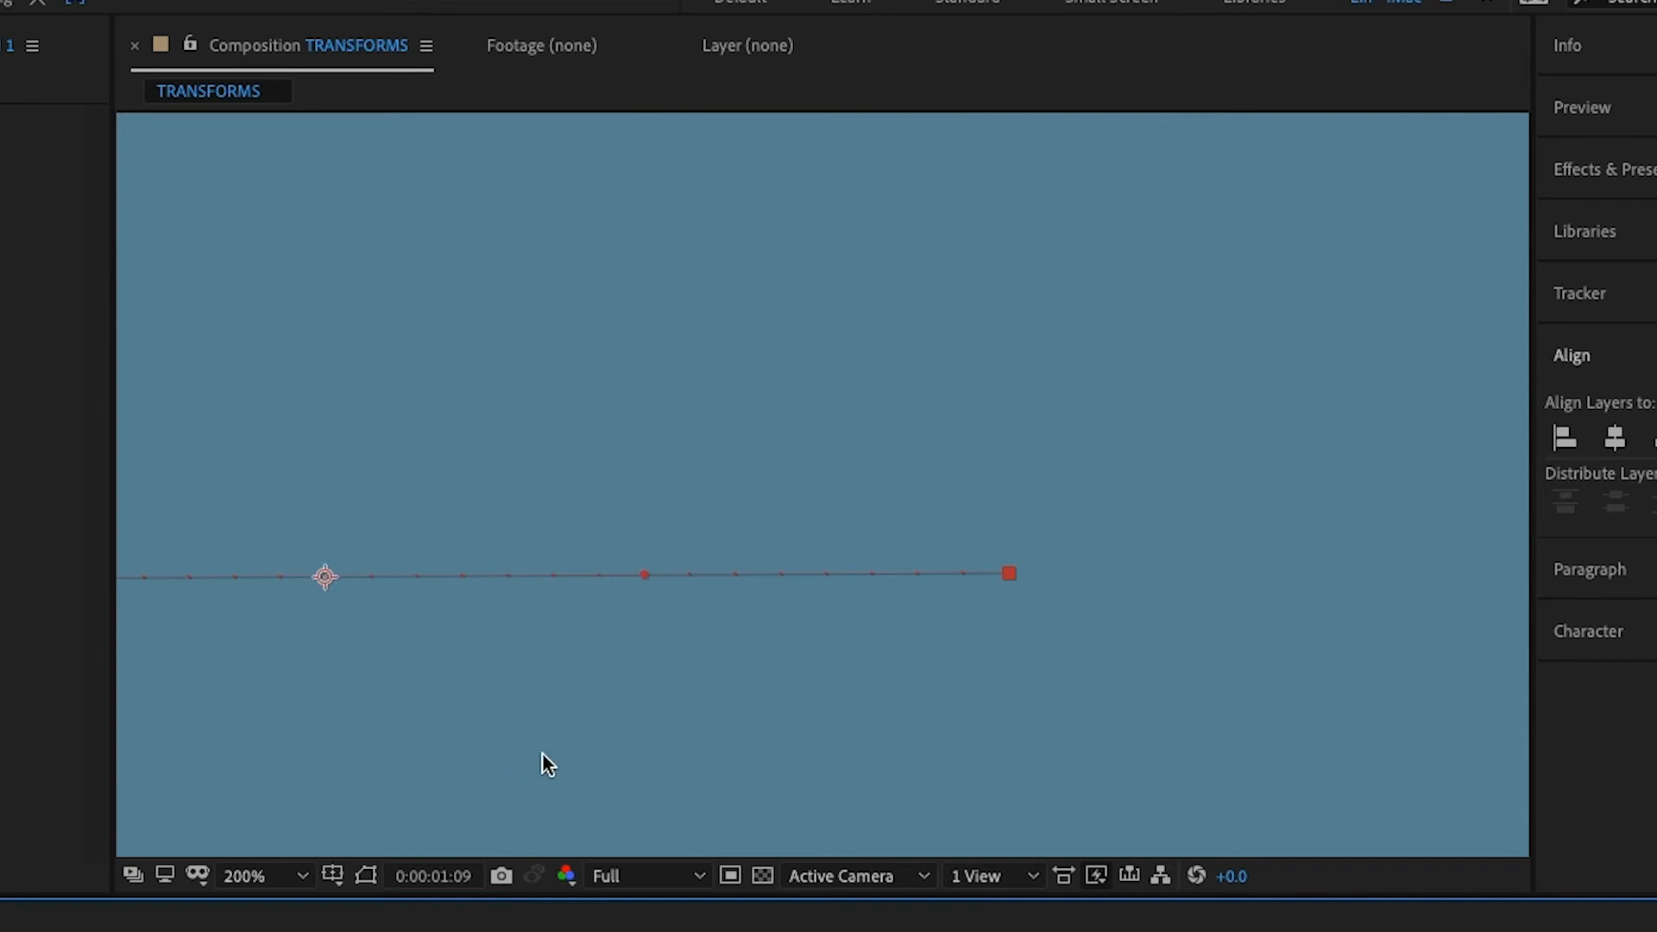
left_click_drag(526, 713, 950, 696)
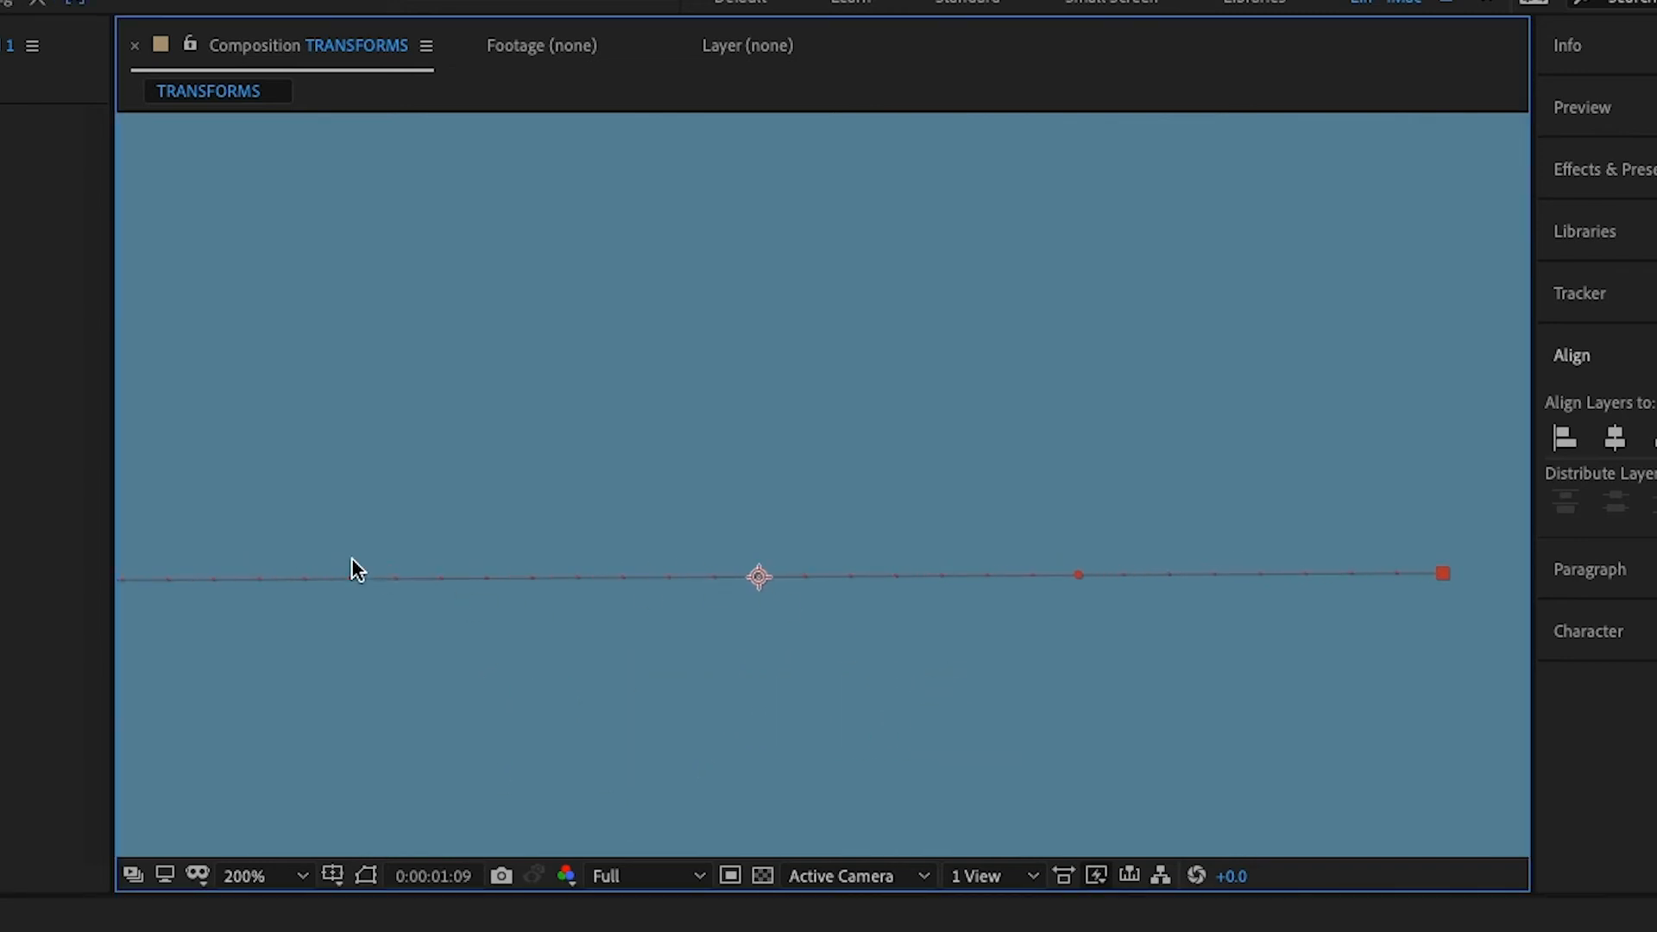
key("comma")
left_click_drag(416, 635, 679, 652)
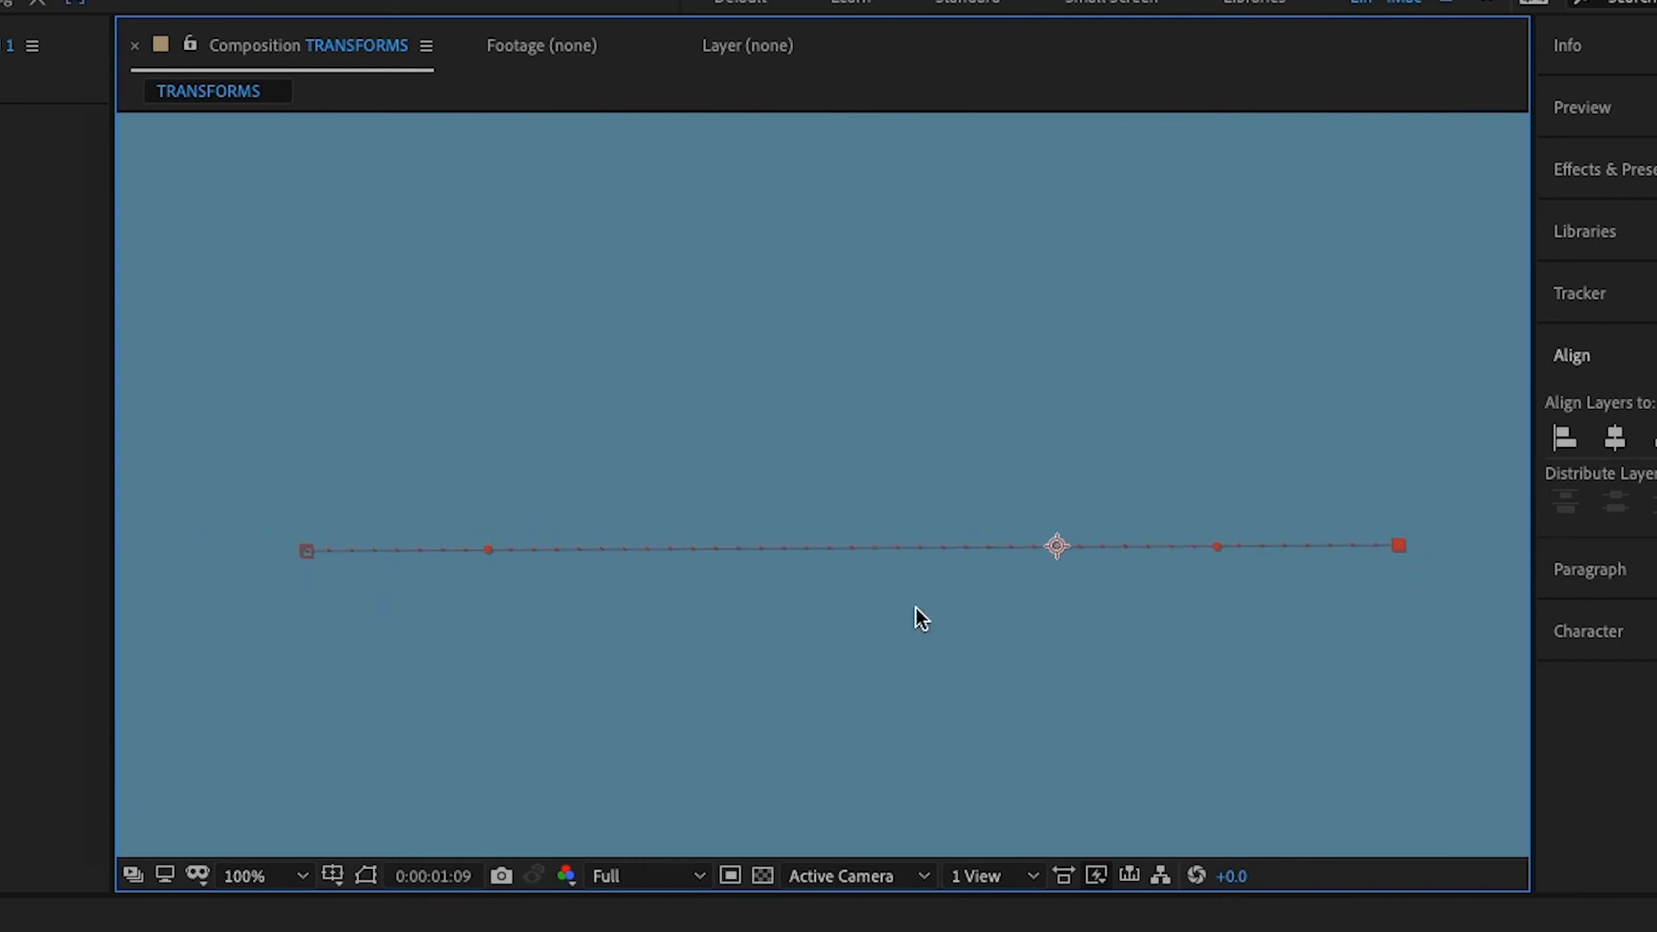
Step: Go back frame by frame from 0:00:01:09 to 0:00:00:19, comparing the solid's movement with the dots on the motion path
key("Page_Up")
key("Page_Up")
key("Page_Up")
key("Page_Up")
key("Page_Up")
key("Page_Up")
key("Page_Up")
key("Page_Up")
key("Page_Up")
key("Page_Up")
key("Page_Up")
key("Page_Up")
key("Page_Up")
key("Page_Up")
Step: Bend the motion path into an S-curve by pulling its start handle down and end handle up, and preview the movement
left_click_drag(487, 548, 508, 719)
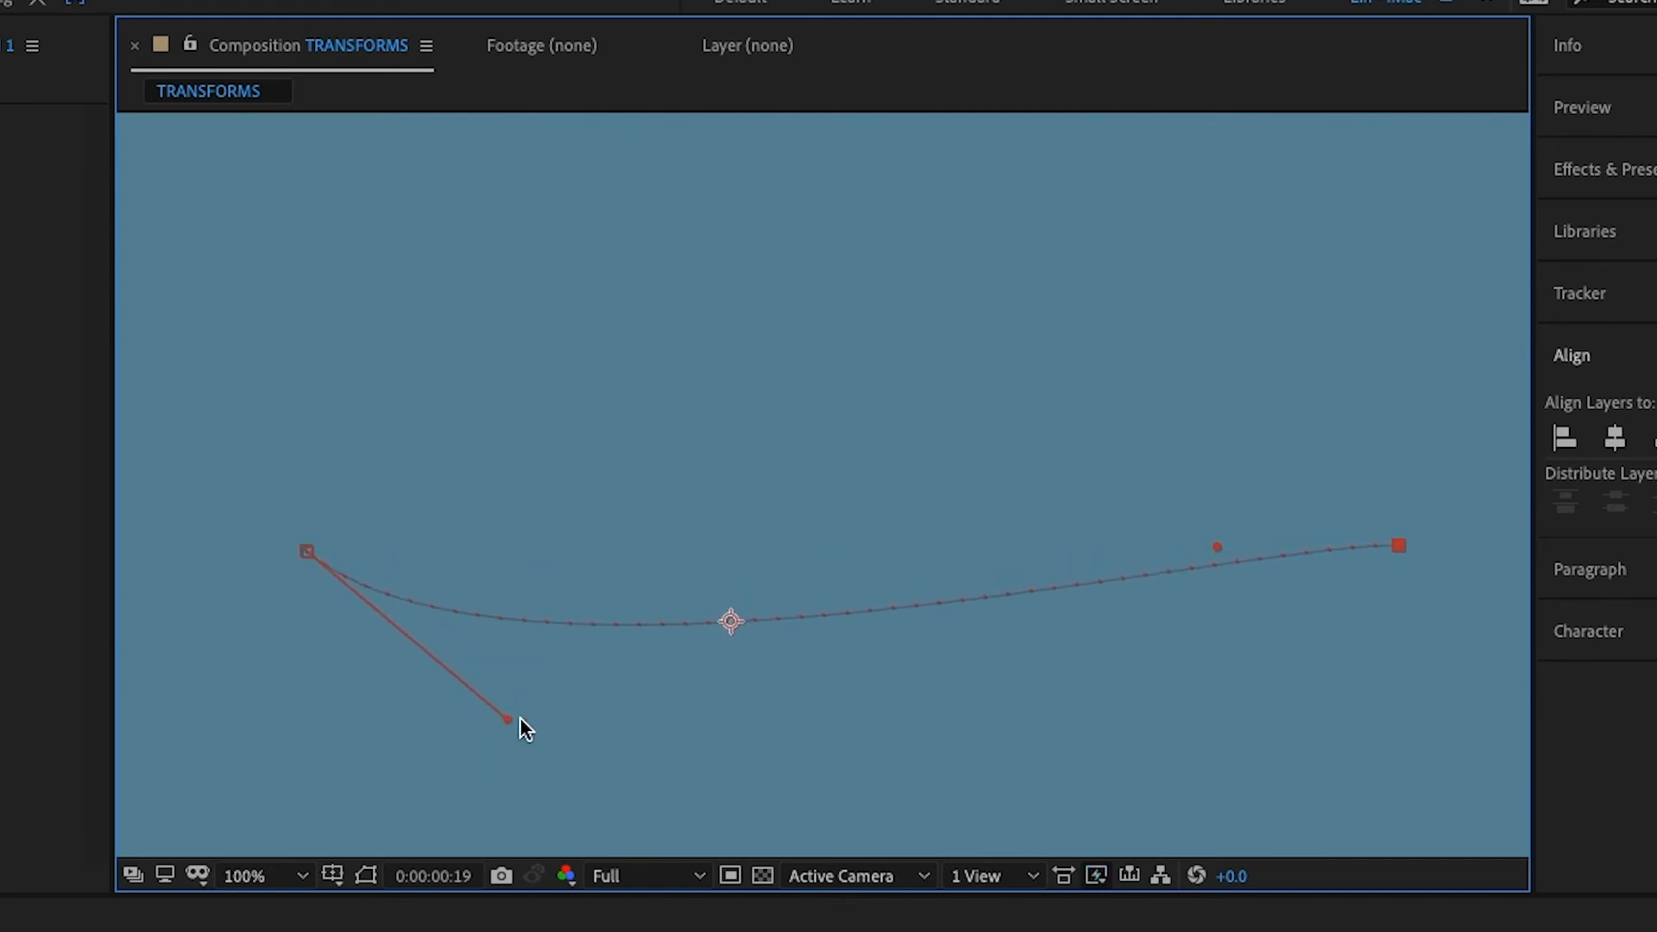
left_click_drag(1217, 546, 1136, 362)
key("comma")
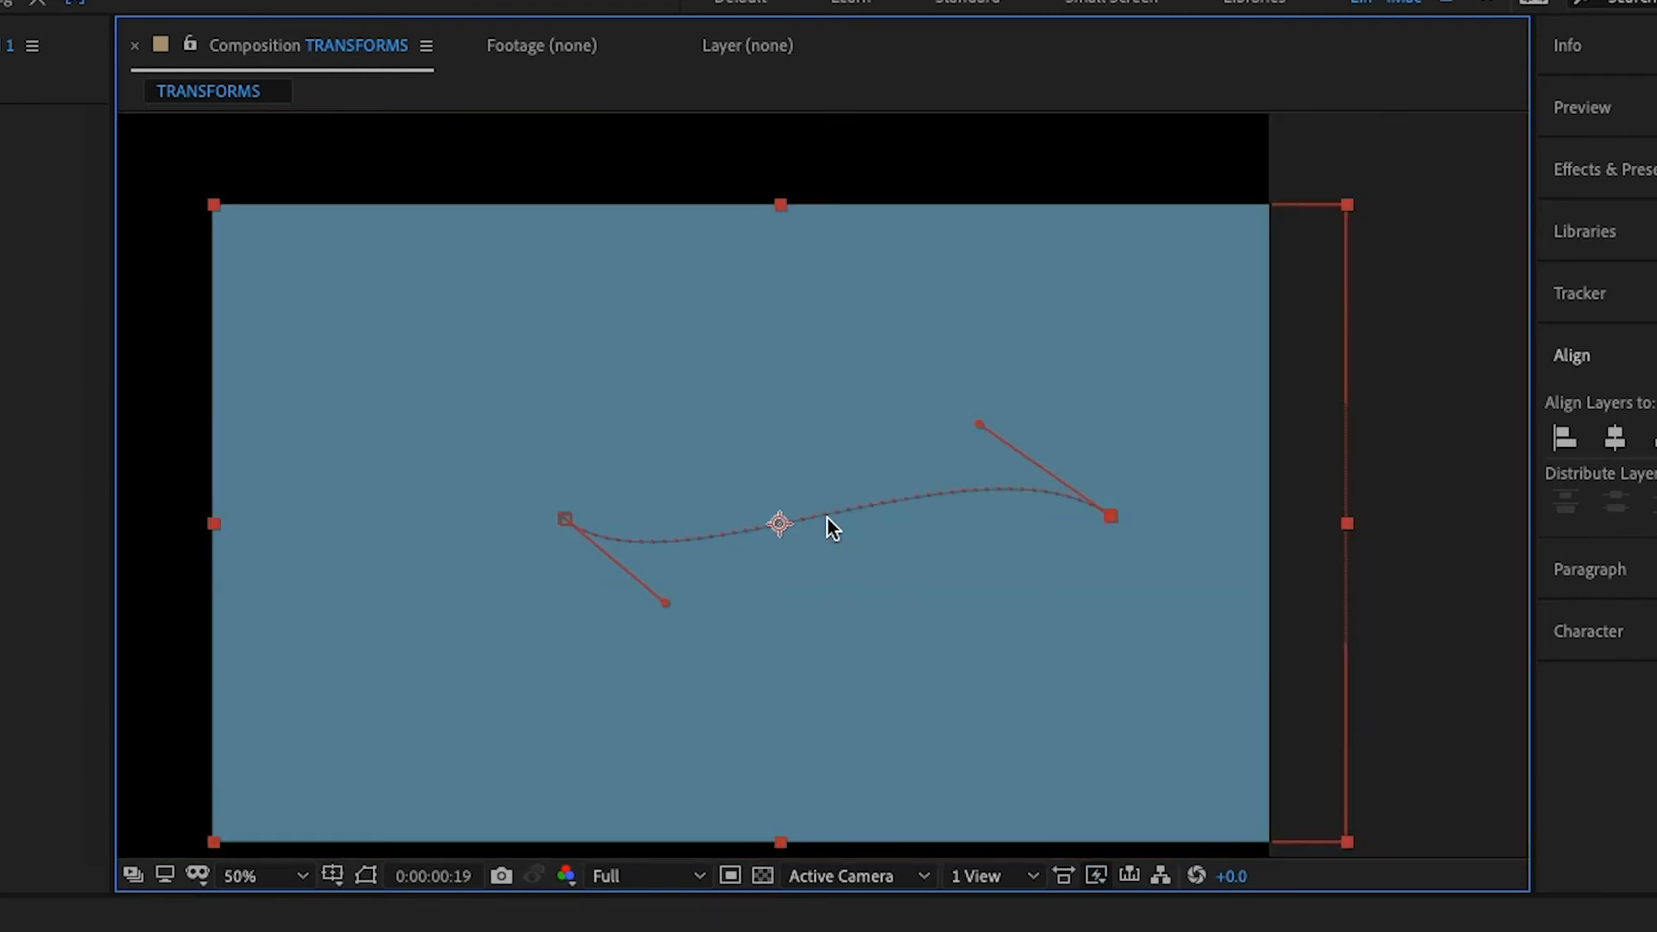
key("comma")
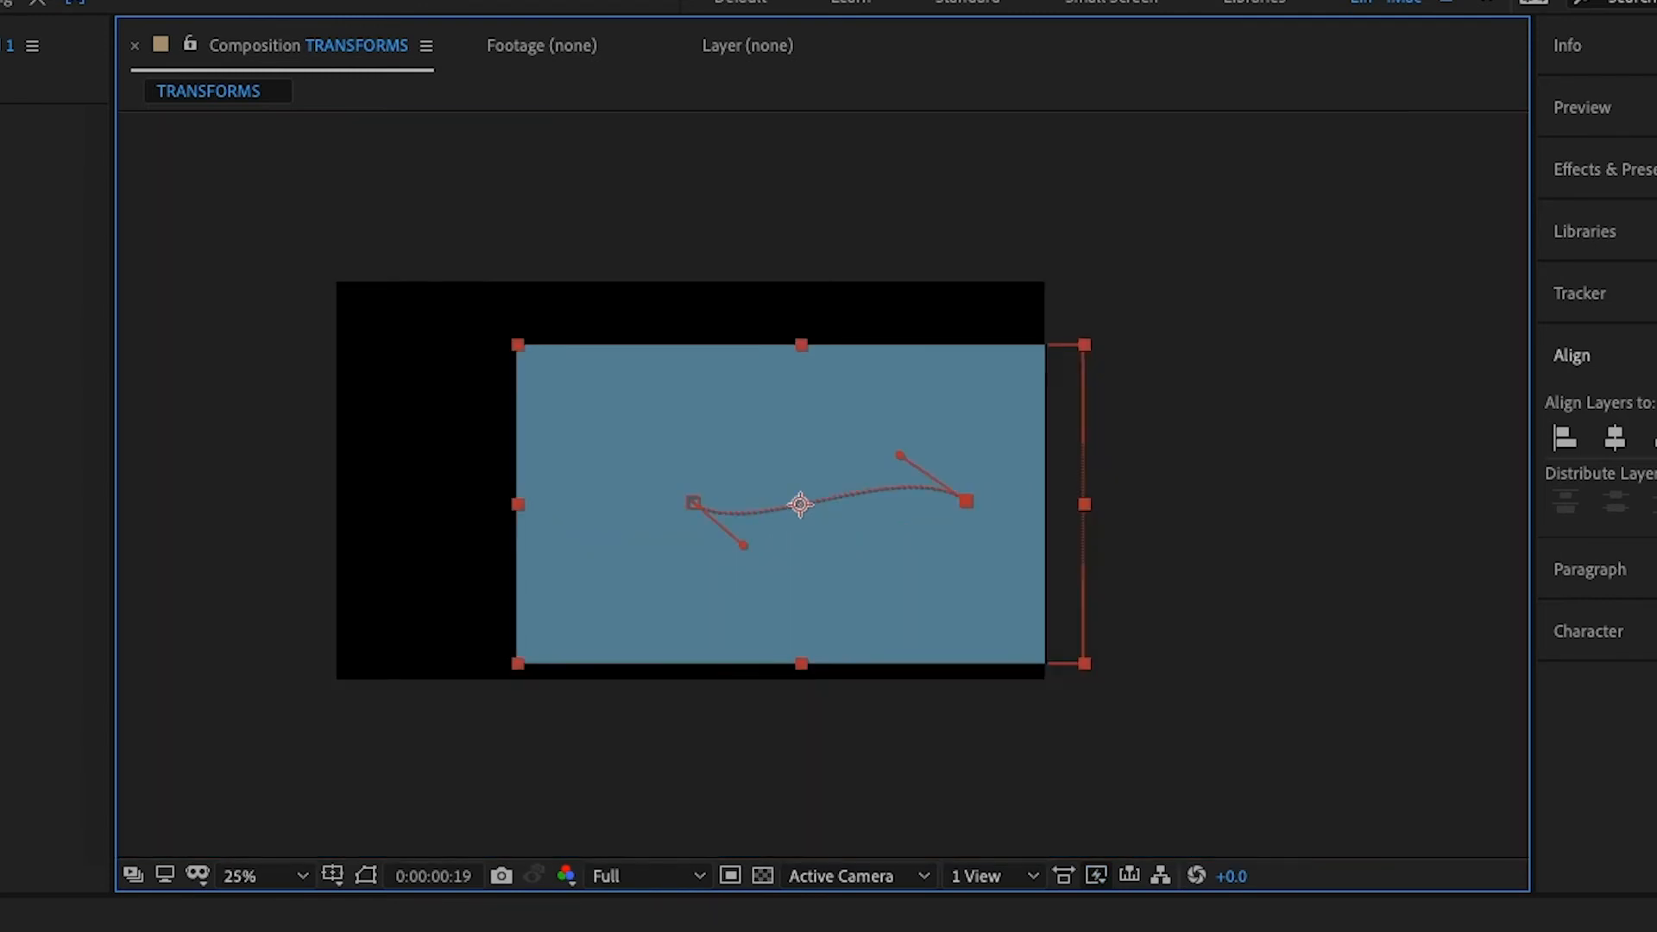
key("space")
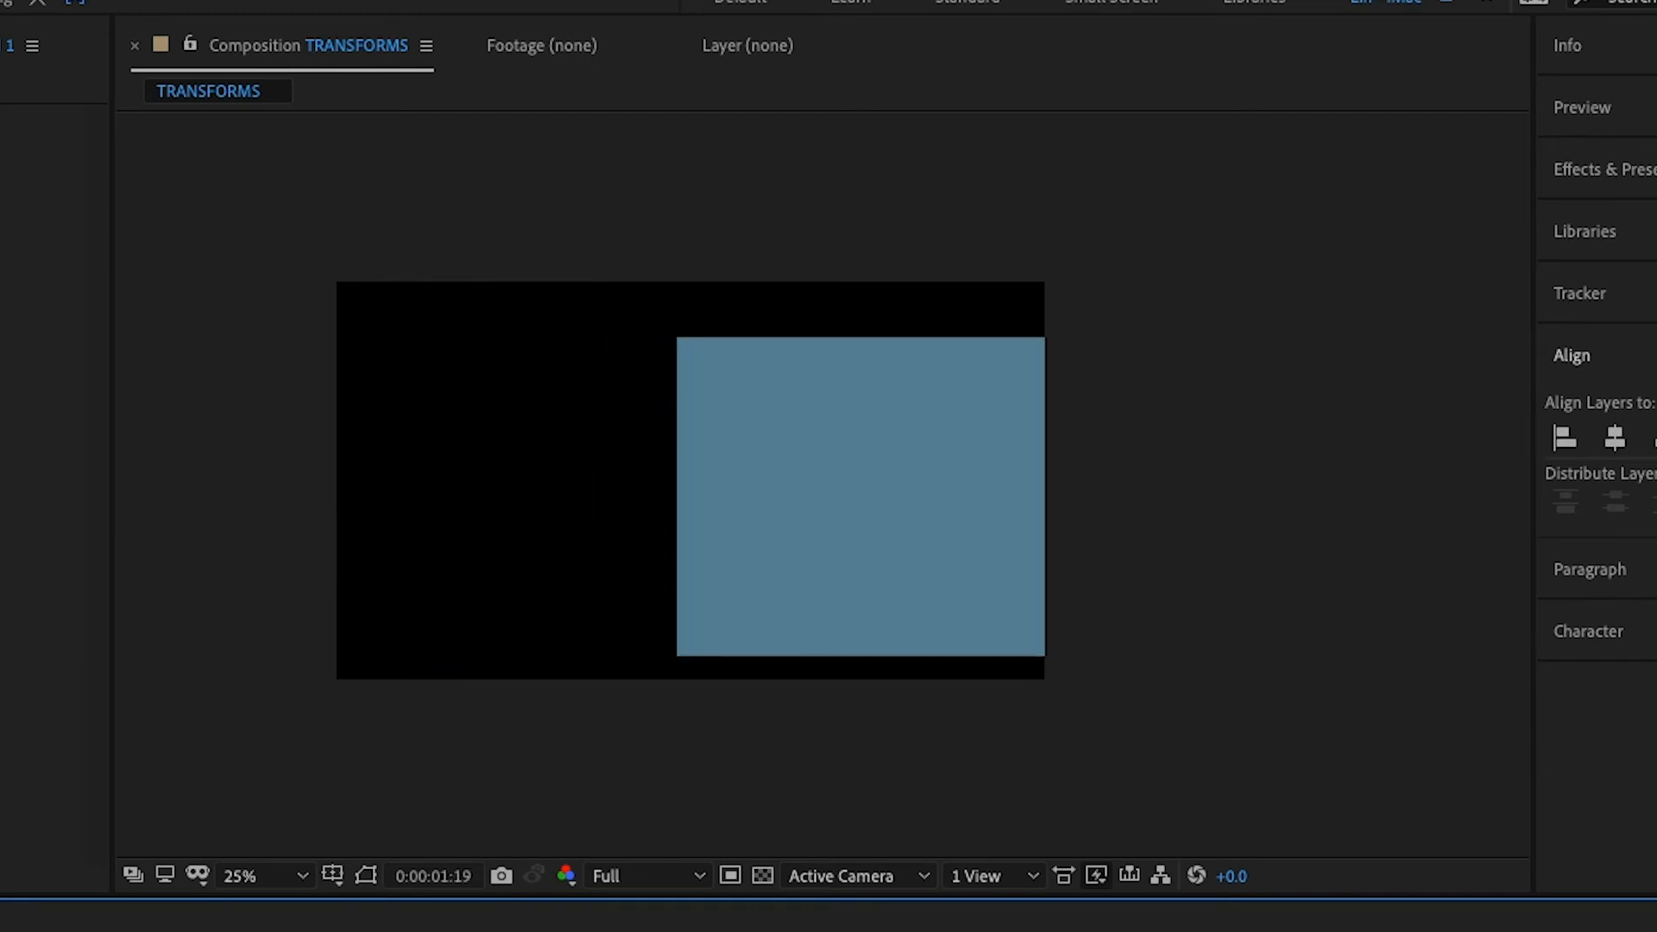
key("space")
left_click_drag(652, 931, 718, 931)
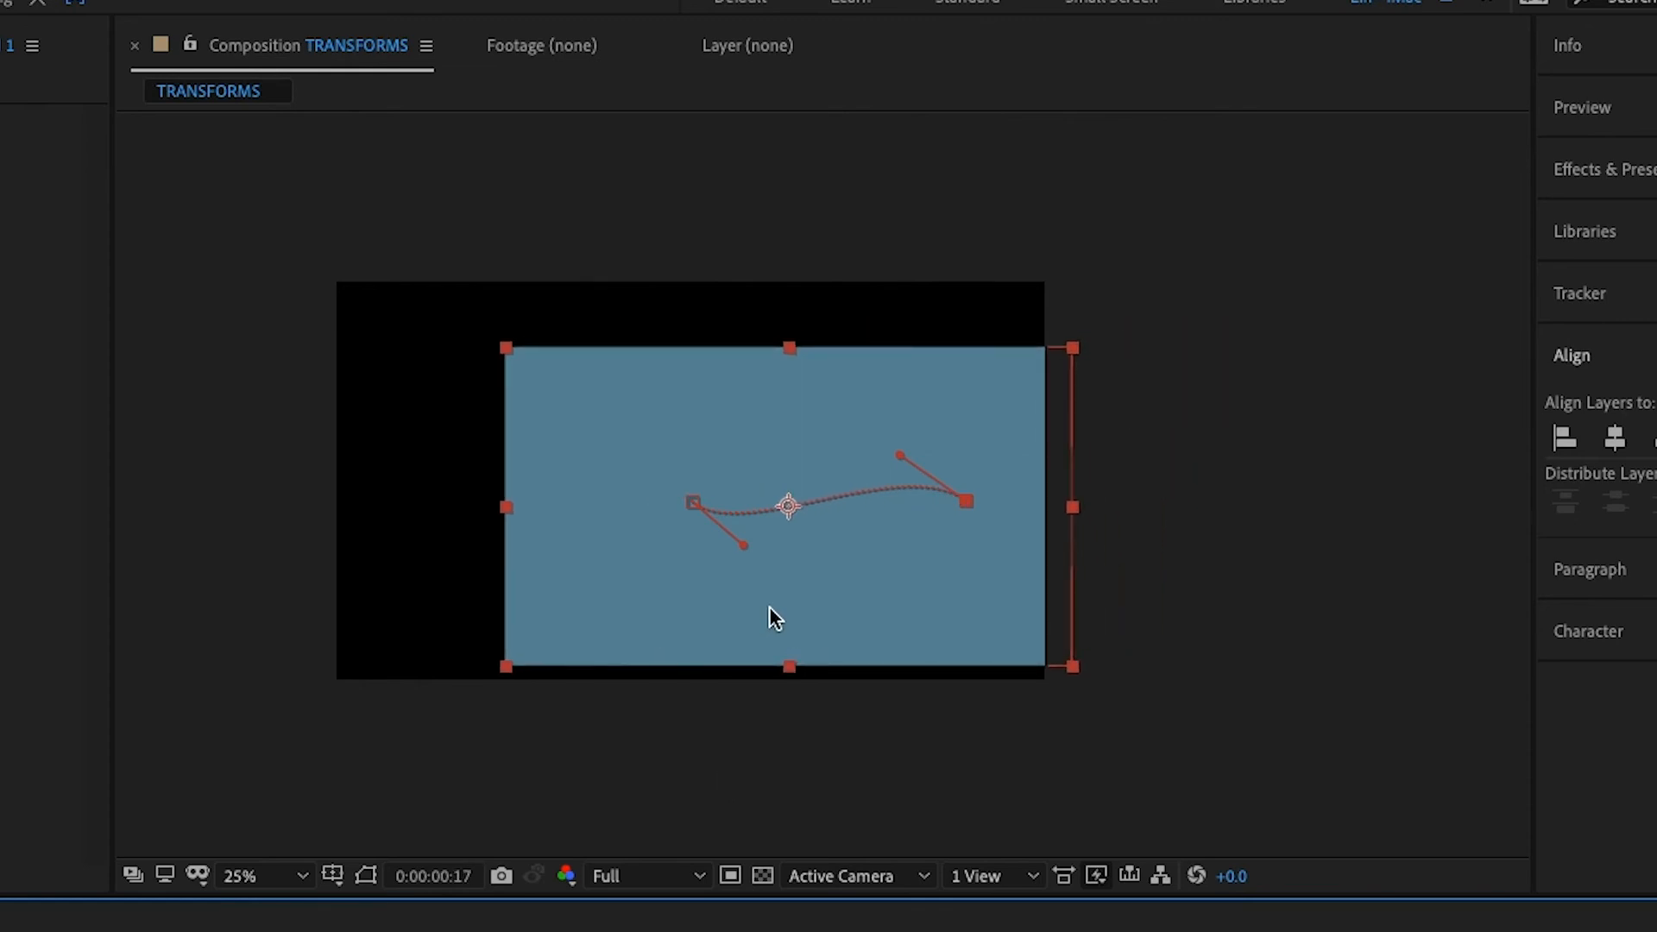
Step: Reposition the solid at the 2-second keyframe to about 1650, 606
key("period")
key("period")
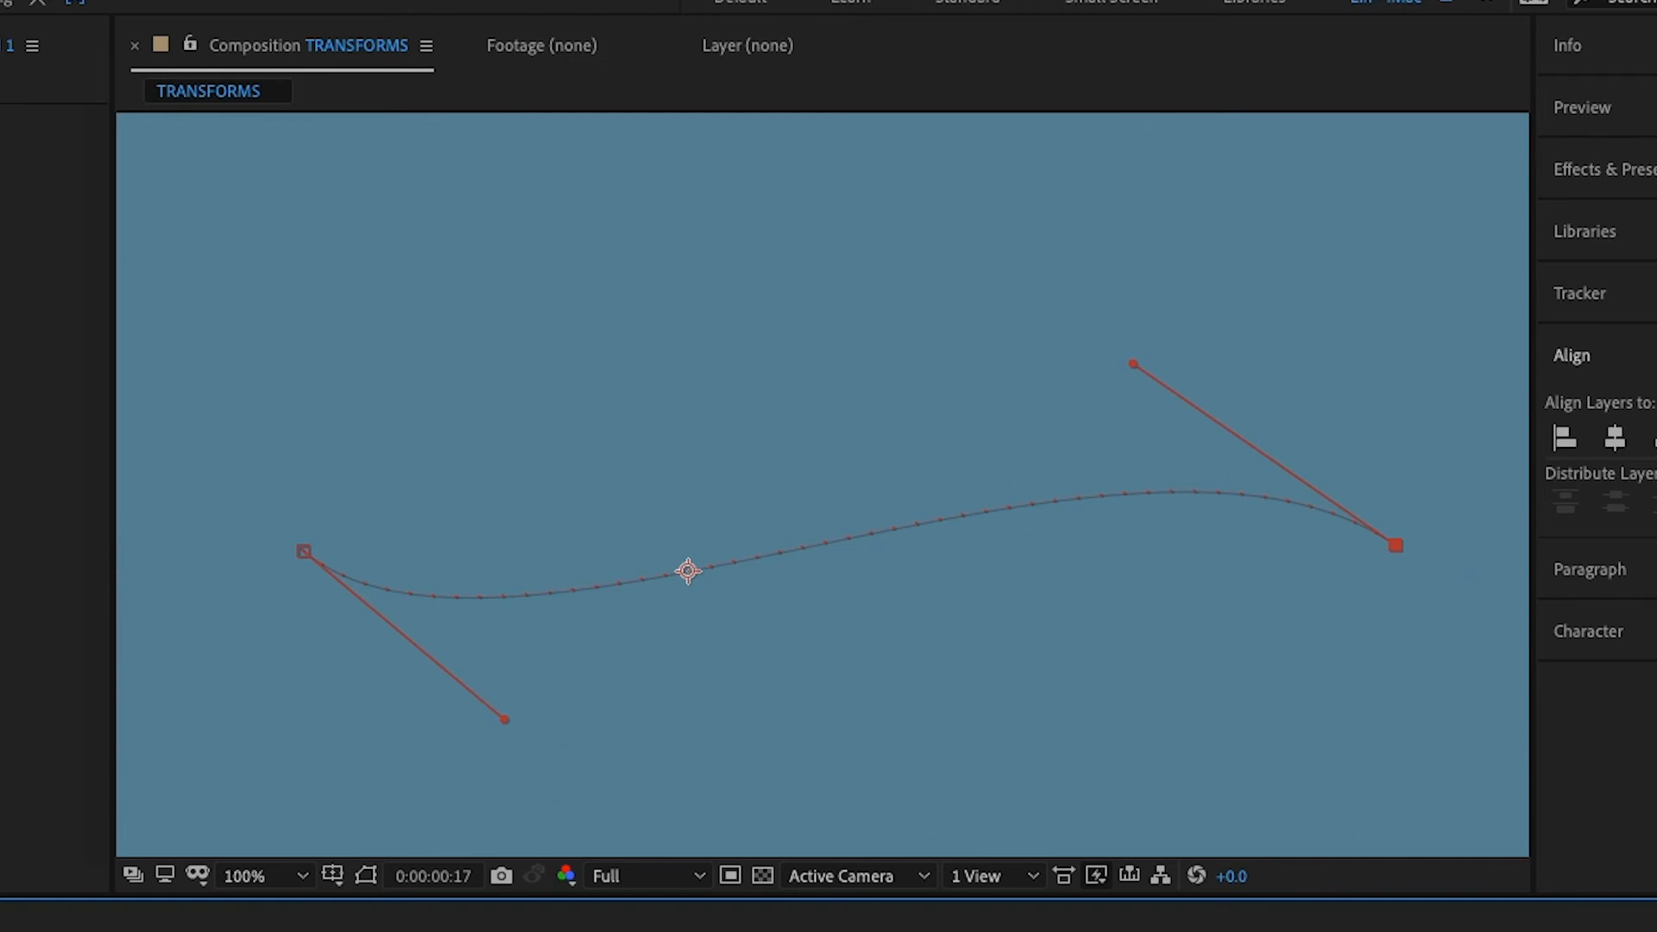
left_click_drag(1029, 803, 959, 802)
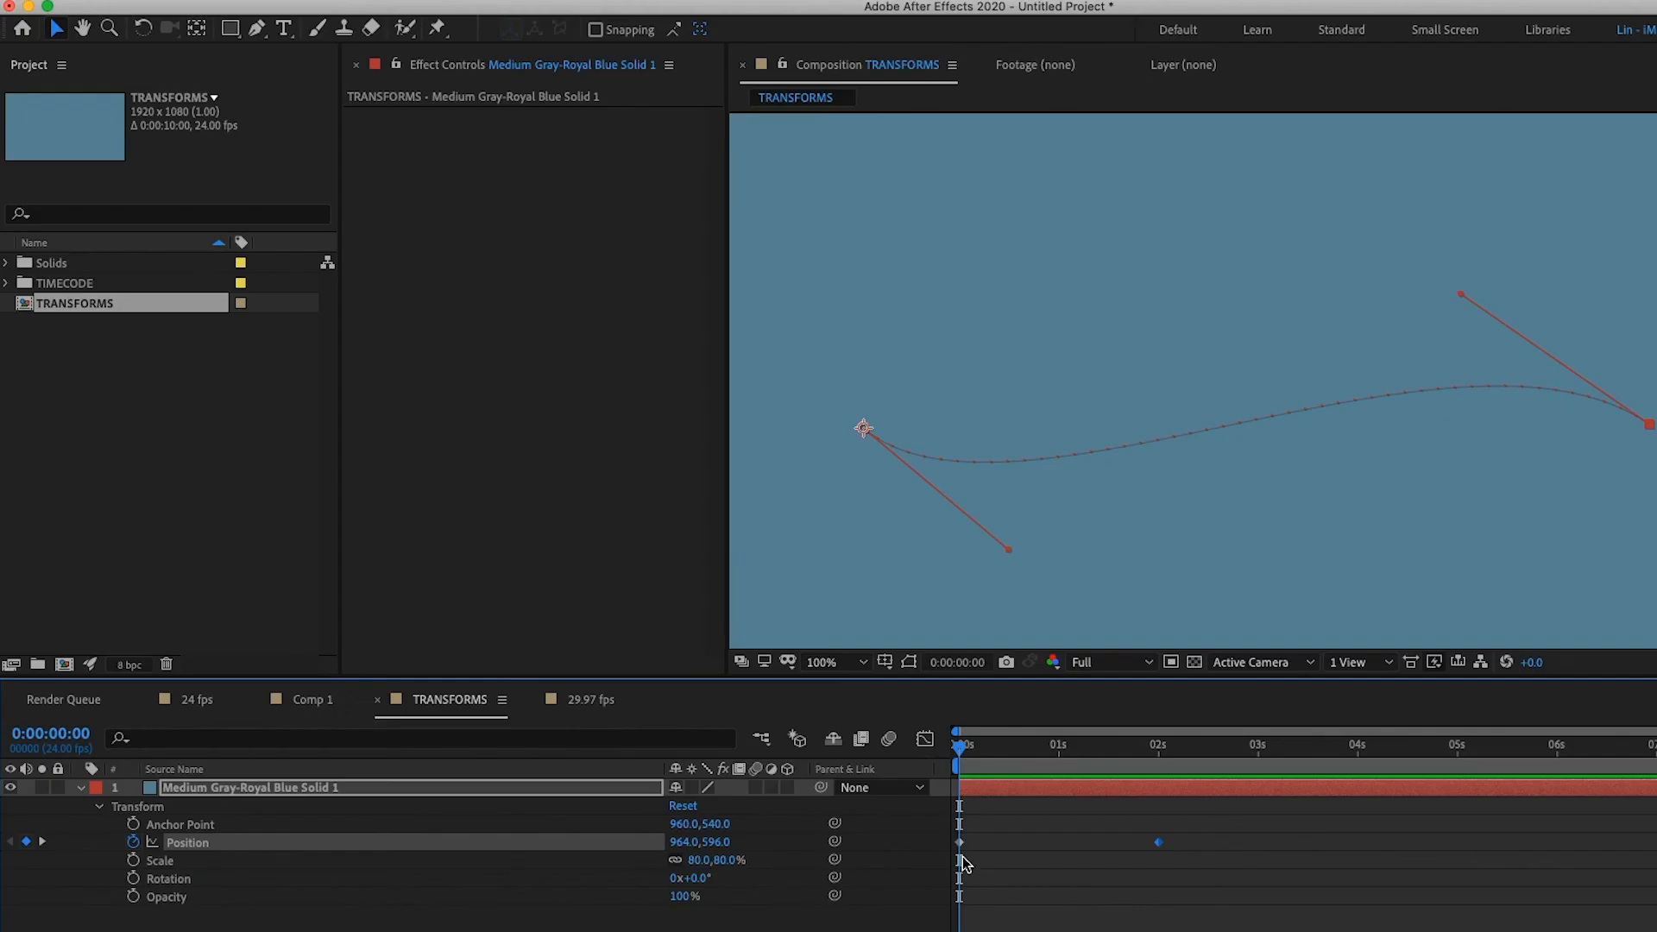
left_click_drag(962, 744, 1158, 767)
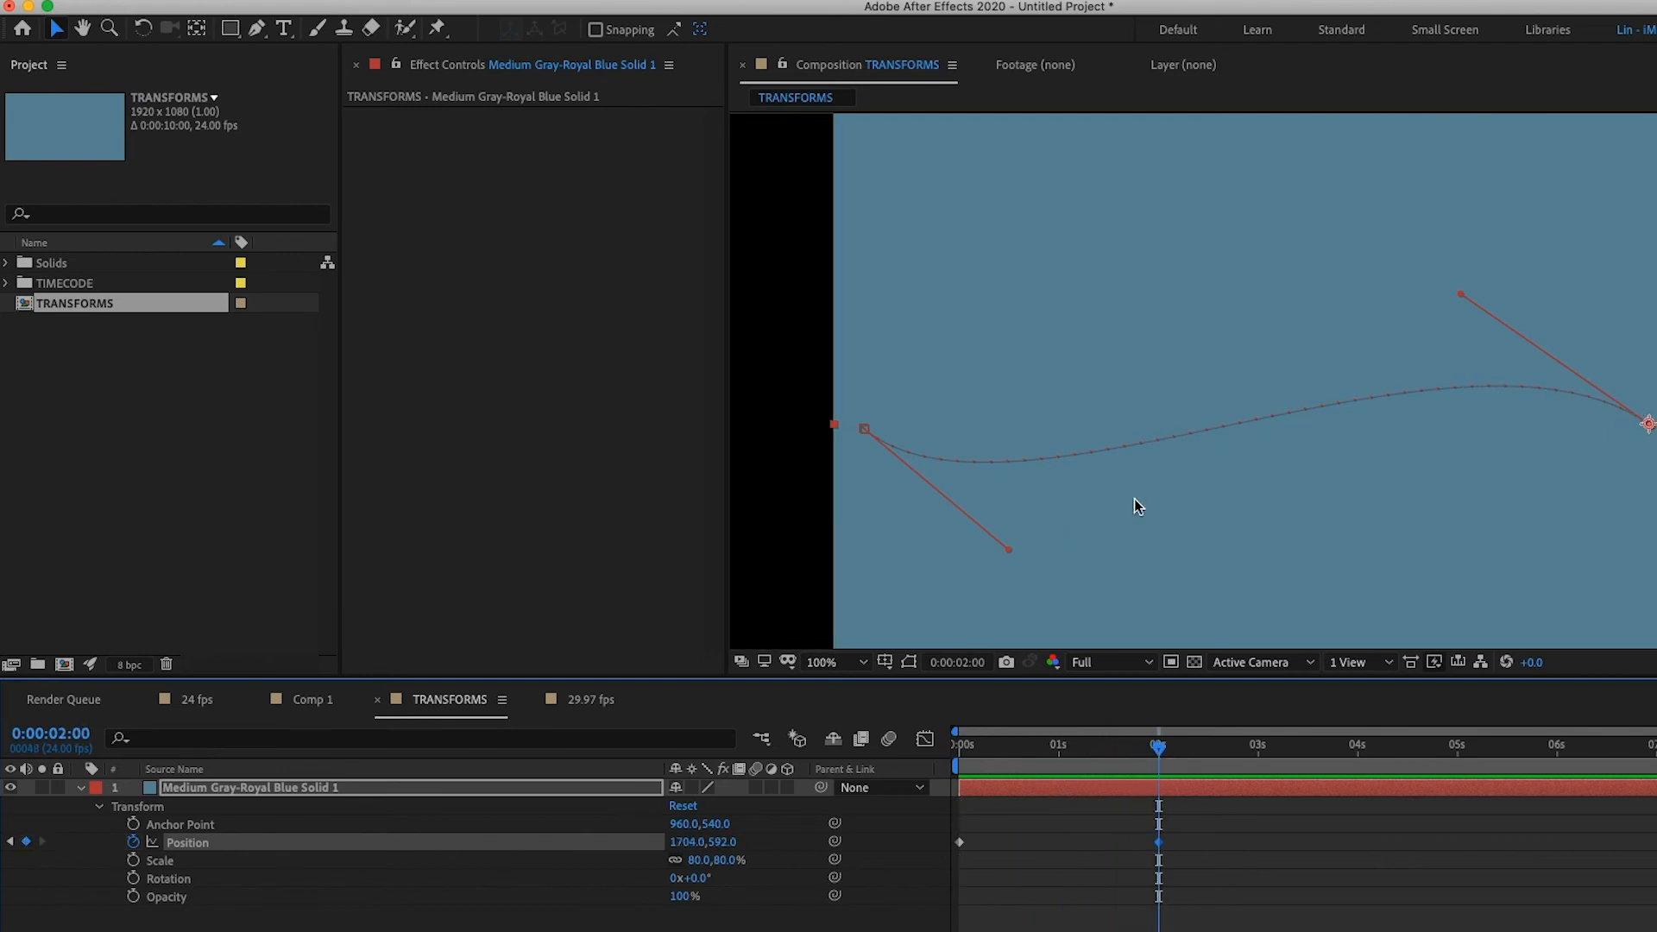
key("comma")
mouse_move(1234, 487)
left_mouse_down()
mouse_move(1190, 506)
mouse_move(1276, 500)
mouse_move(1261, 500)
left_mouse_up()
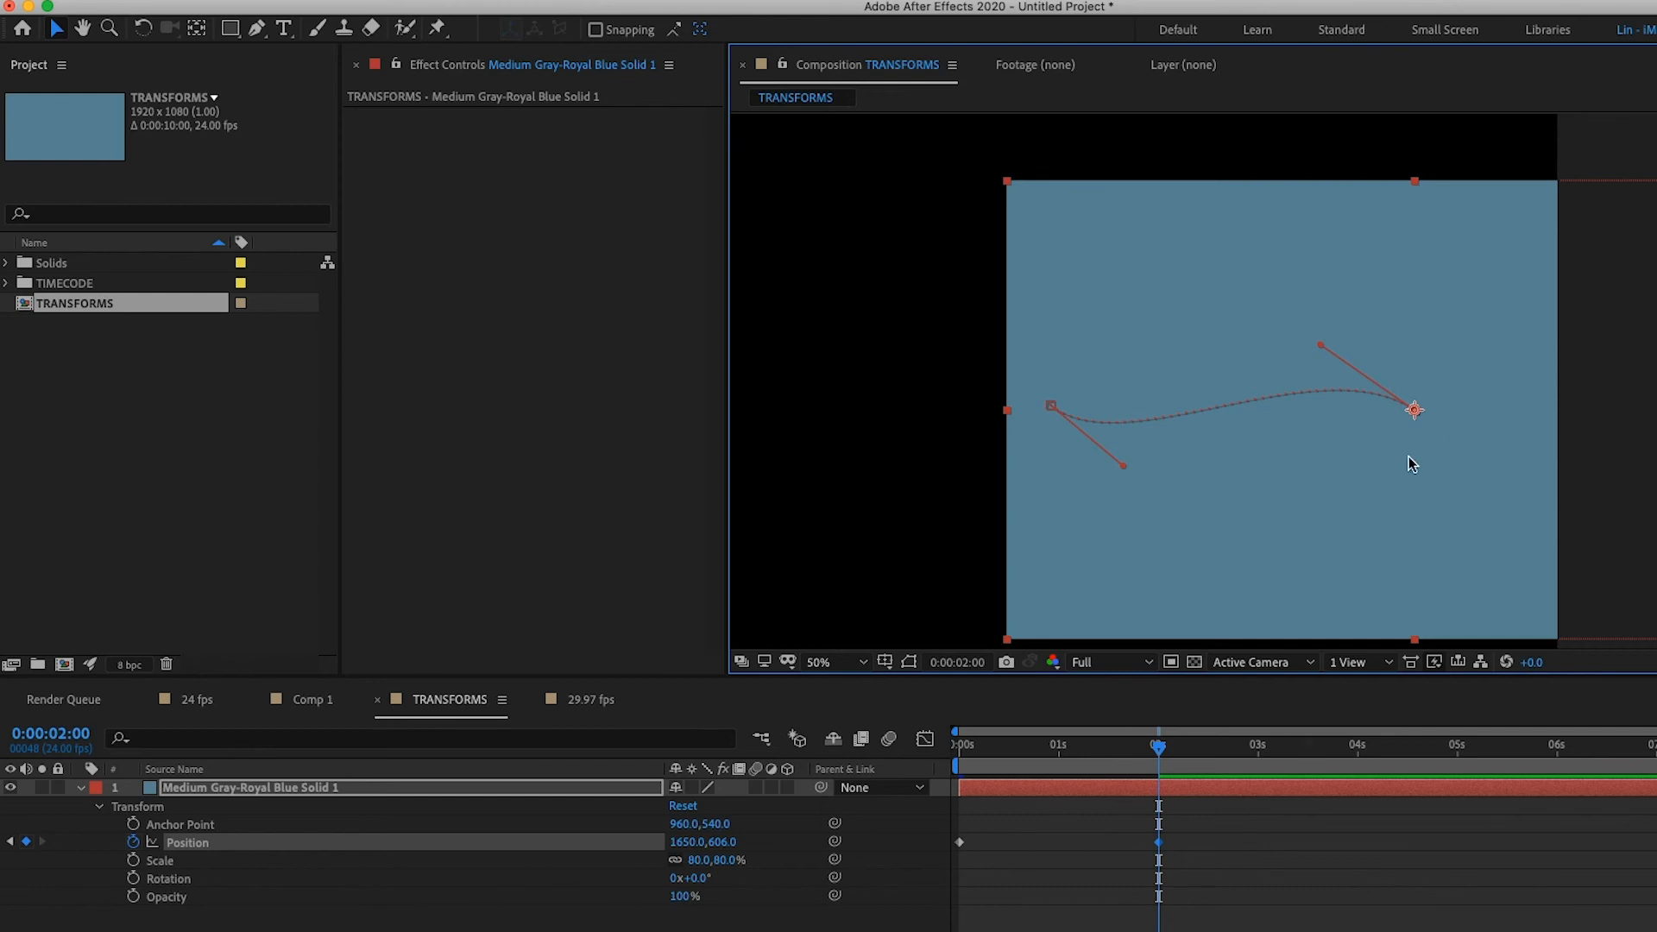
Step: Flatten the motion path's S-curve by bringing its end handle down and its start handle up, closer to the path
left_click(1322, 348)
left_click_drag(1321, 348, 1316, 377)
left_click_drag(1120, 466, 1125, 419)
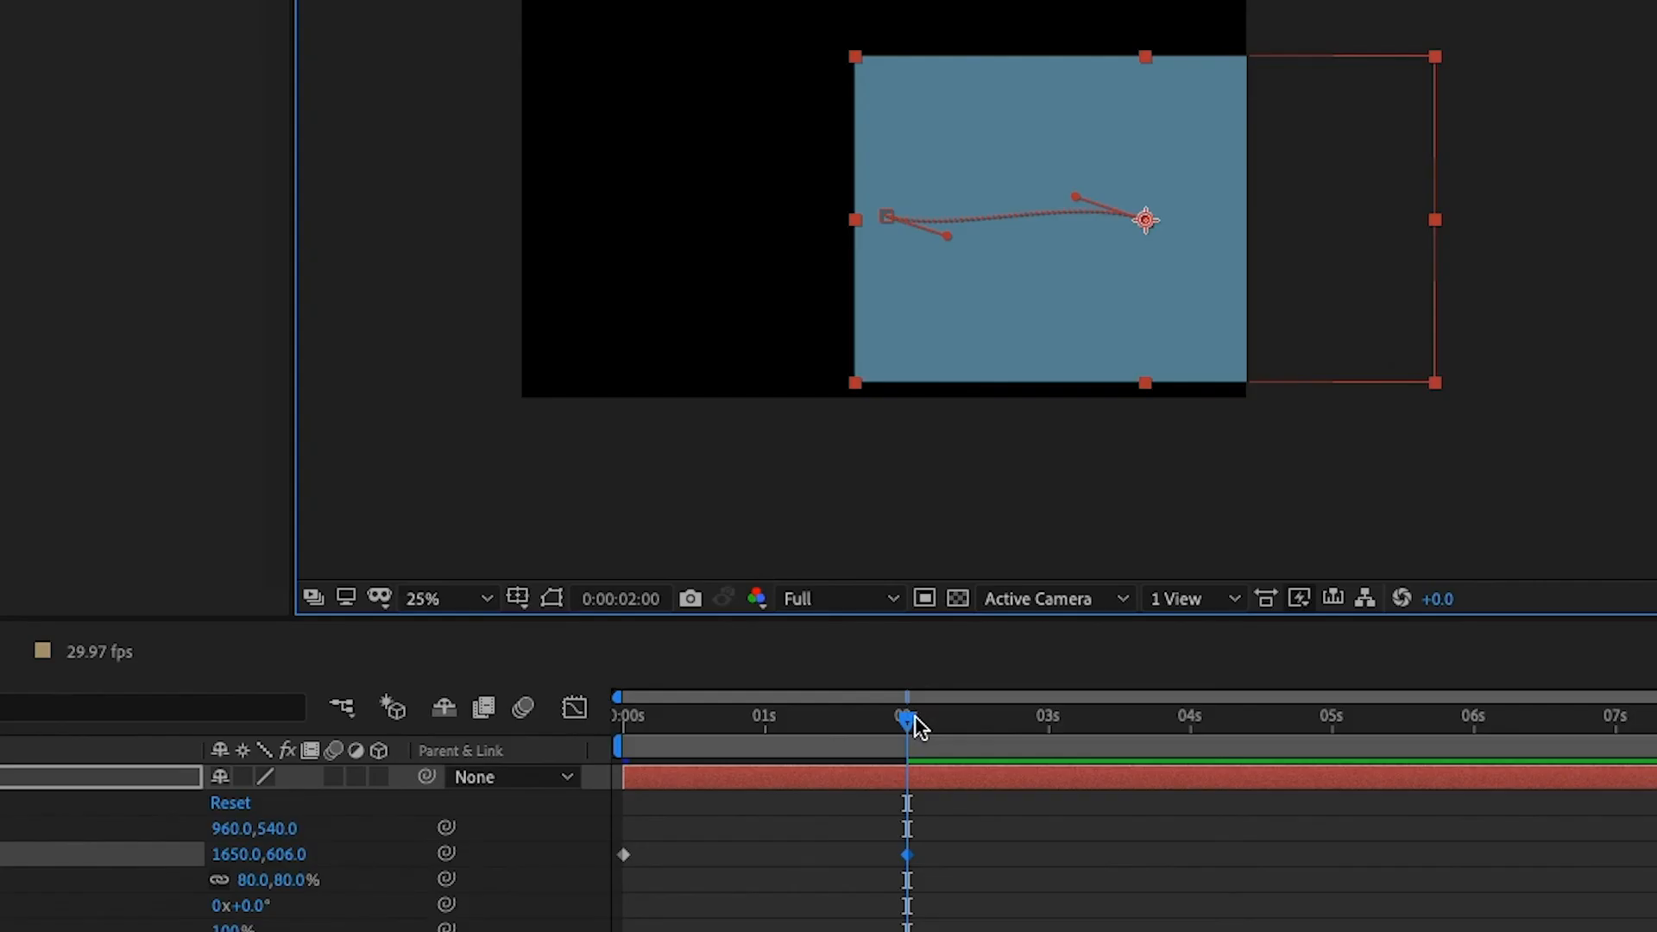
Step: Keyframe the solid's Scale at 0 seconds and reduce it to 29% at 2 seconds
left_click_drag(909, 718, 621, 751)
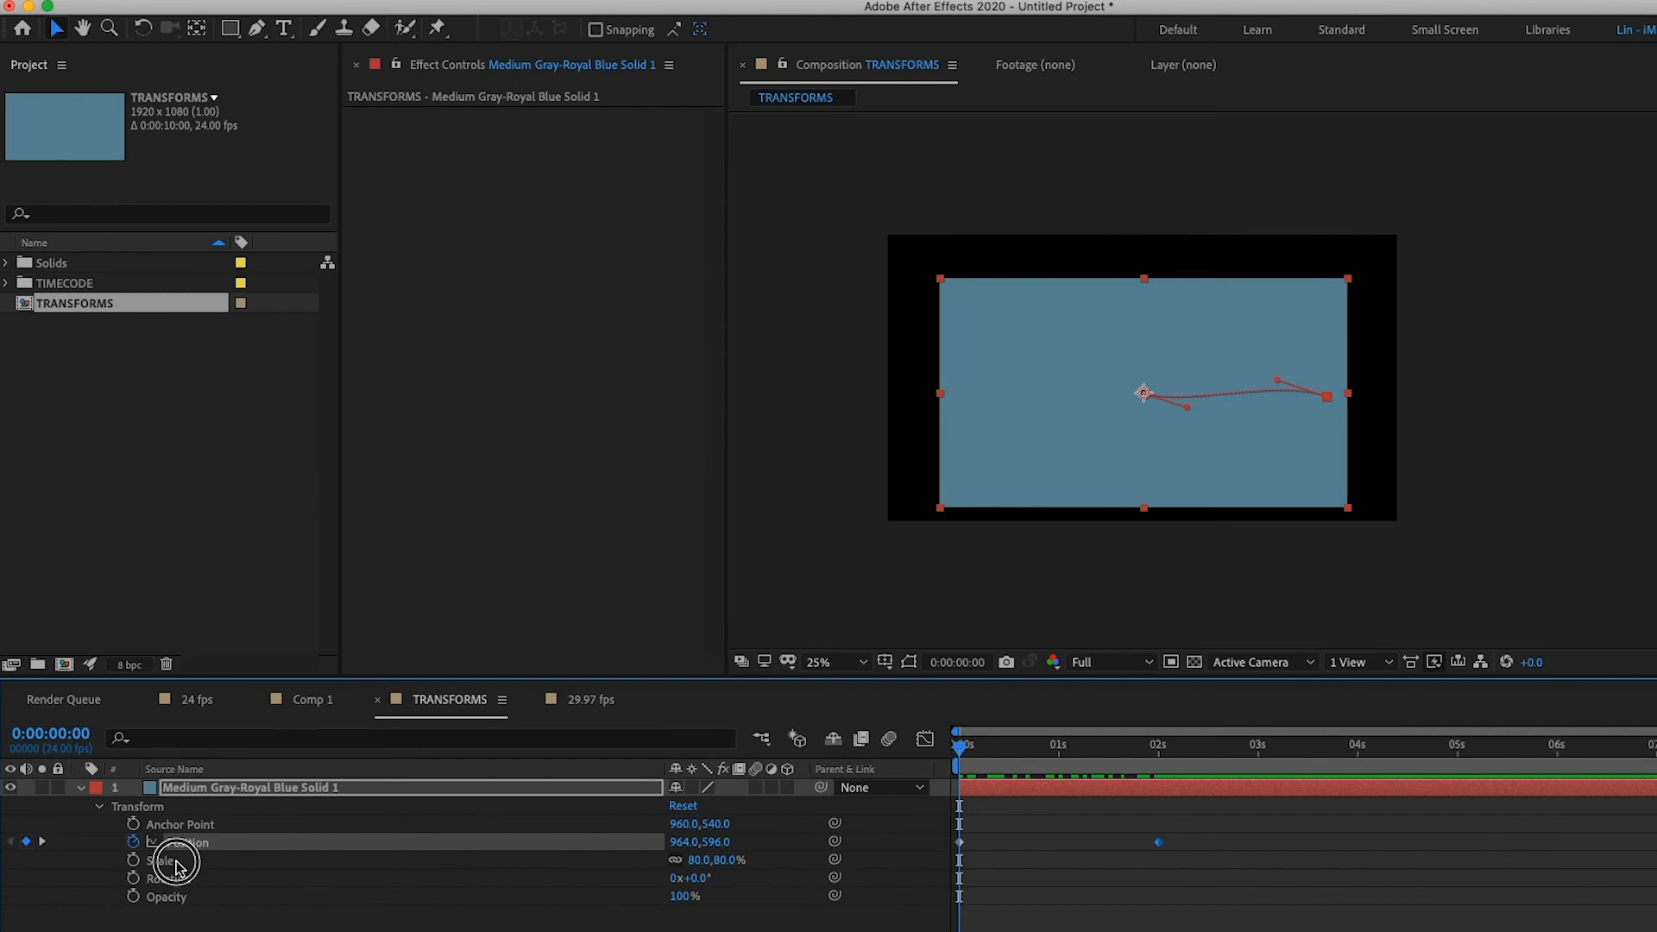
left_click(176, 862)
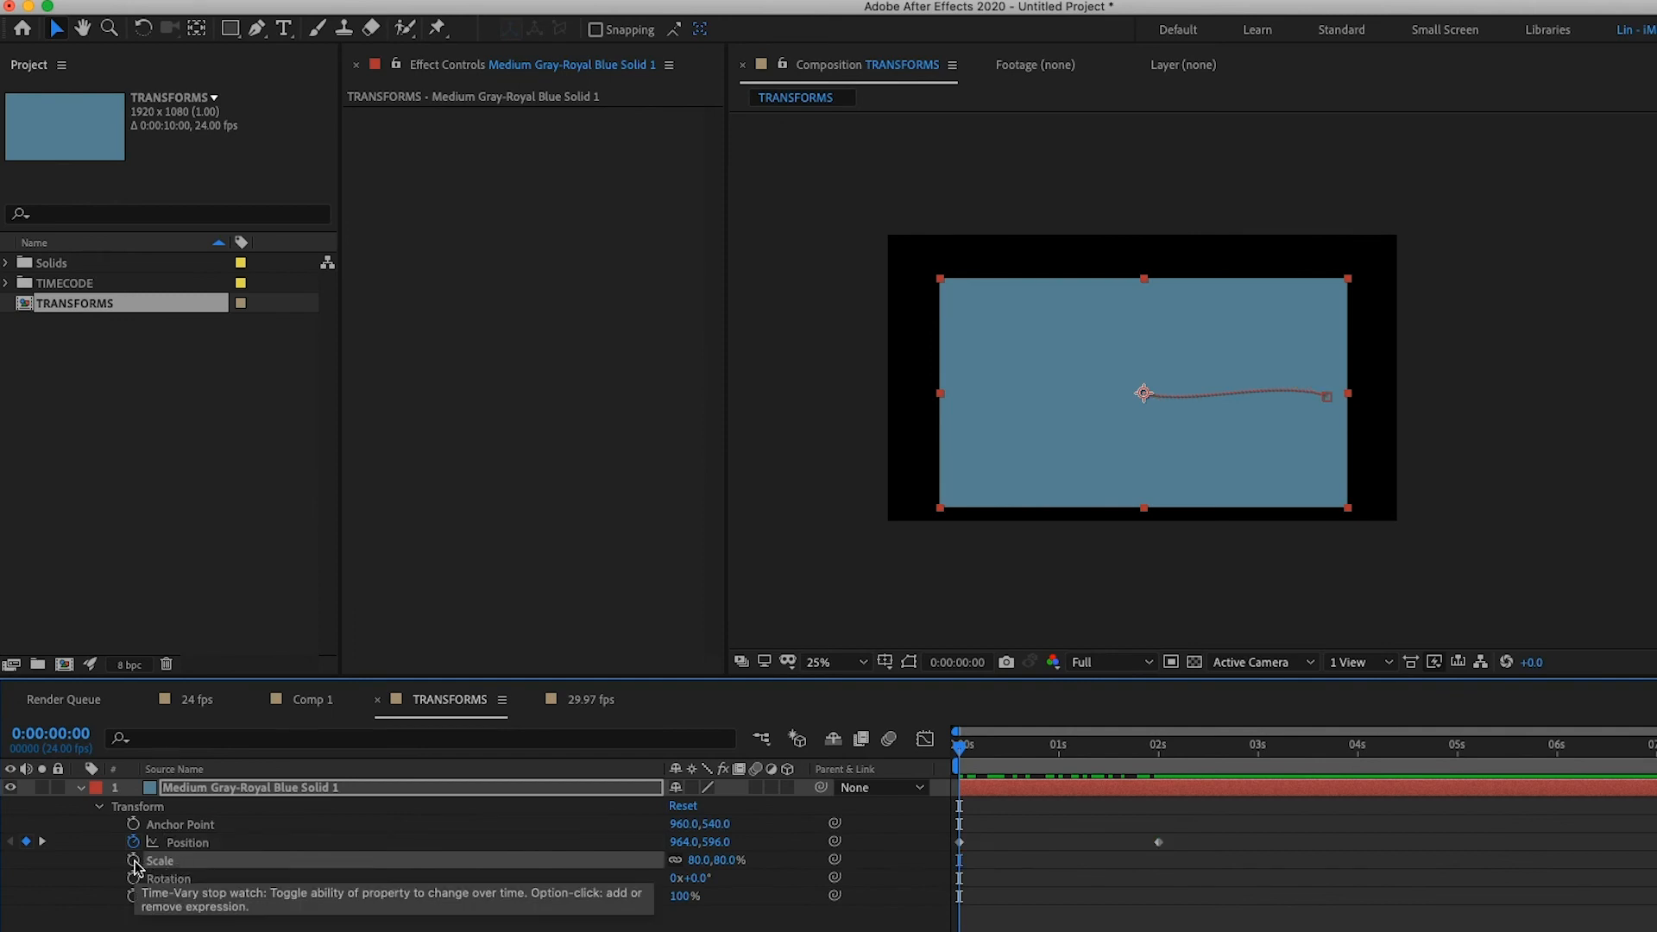
left_click(134, 861)
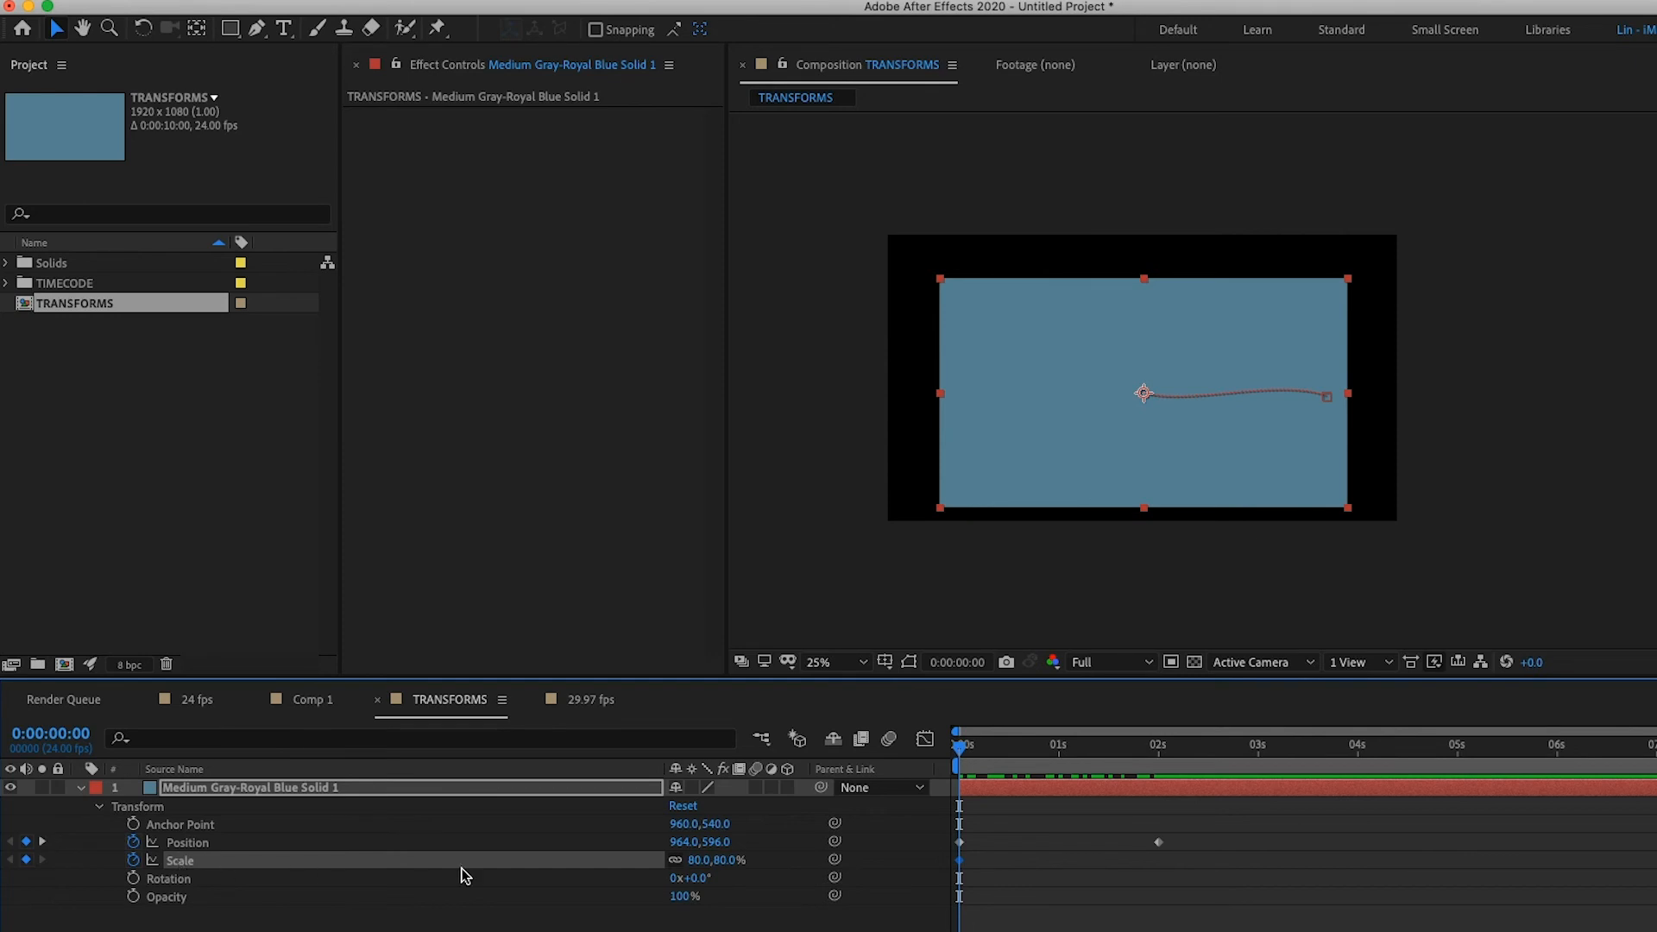
mouse_move(962, 864)
left_click_drag(960, 745, 1159, 809)
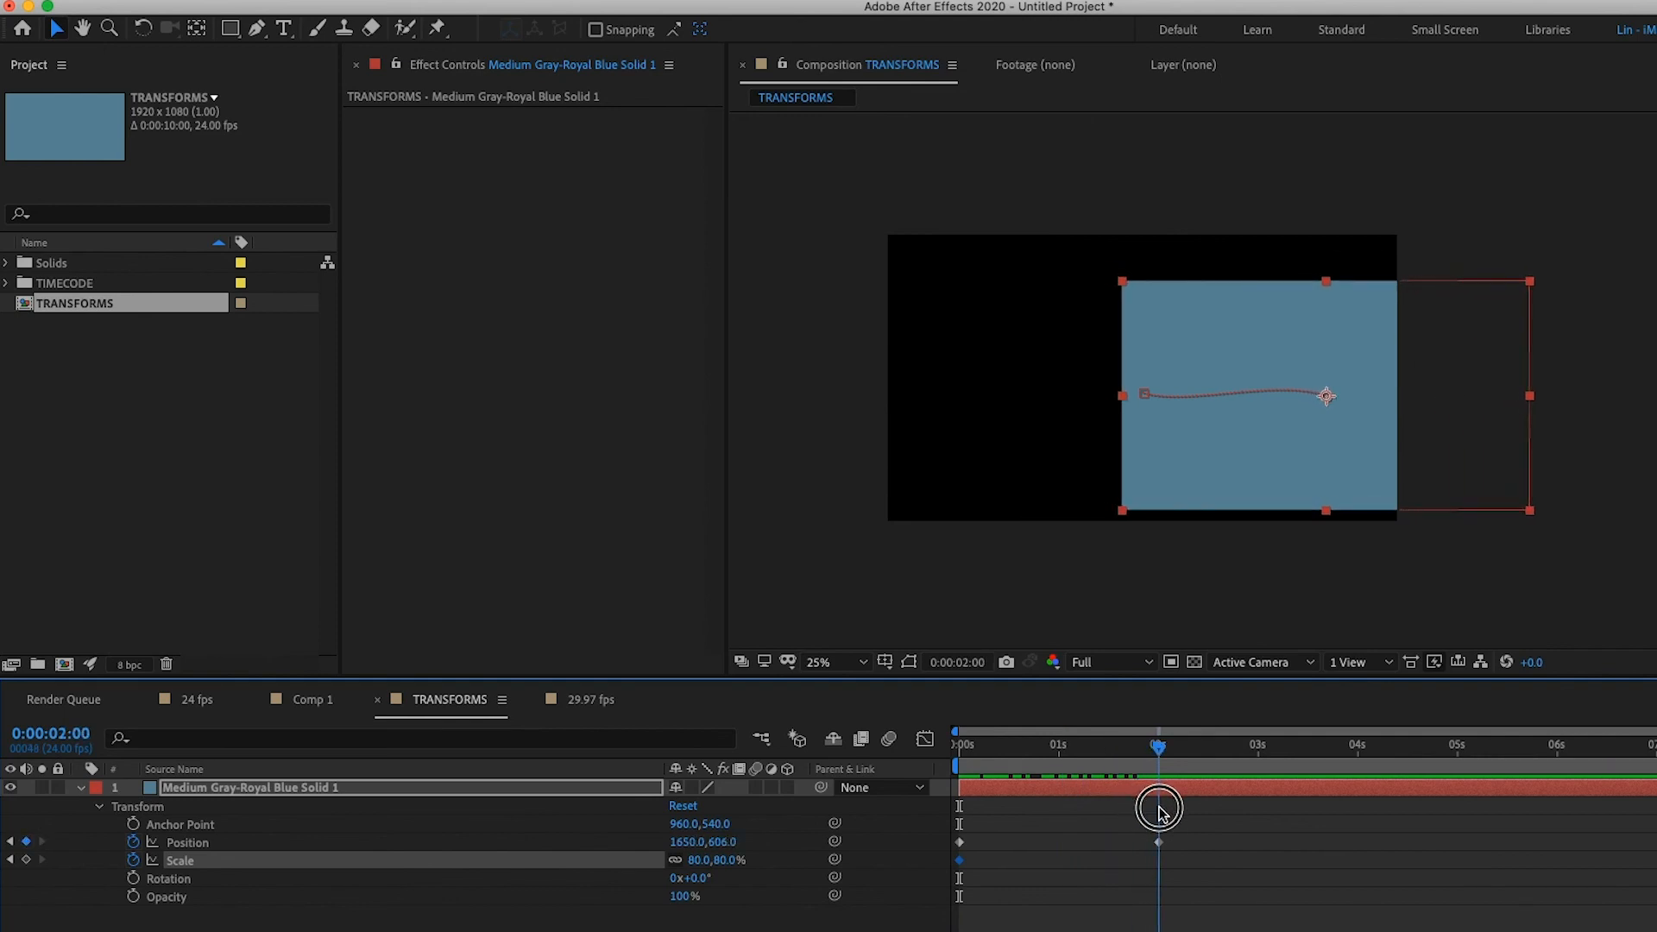
left_click_drag(703, 867, 658, 873)
Step: Preview the combined Position and Scale animation from the start, and inspect both properties' keyframes
left_click_drag(1161, 749, 894, 769)
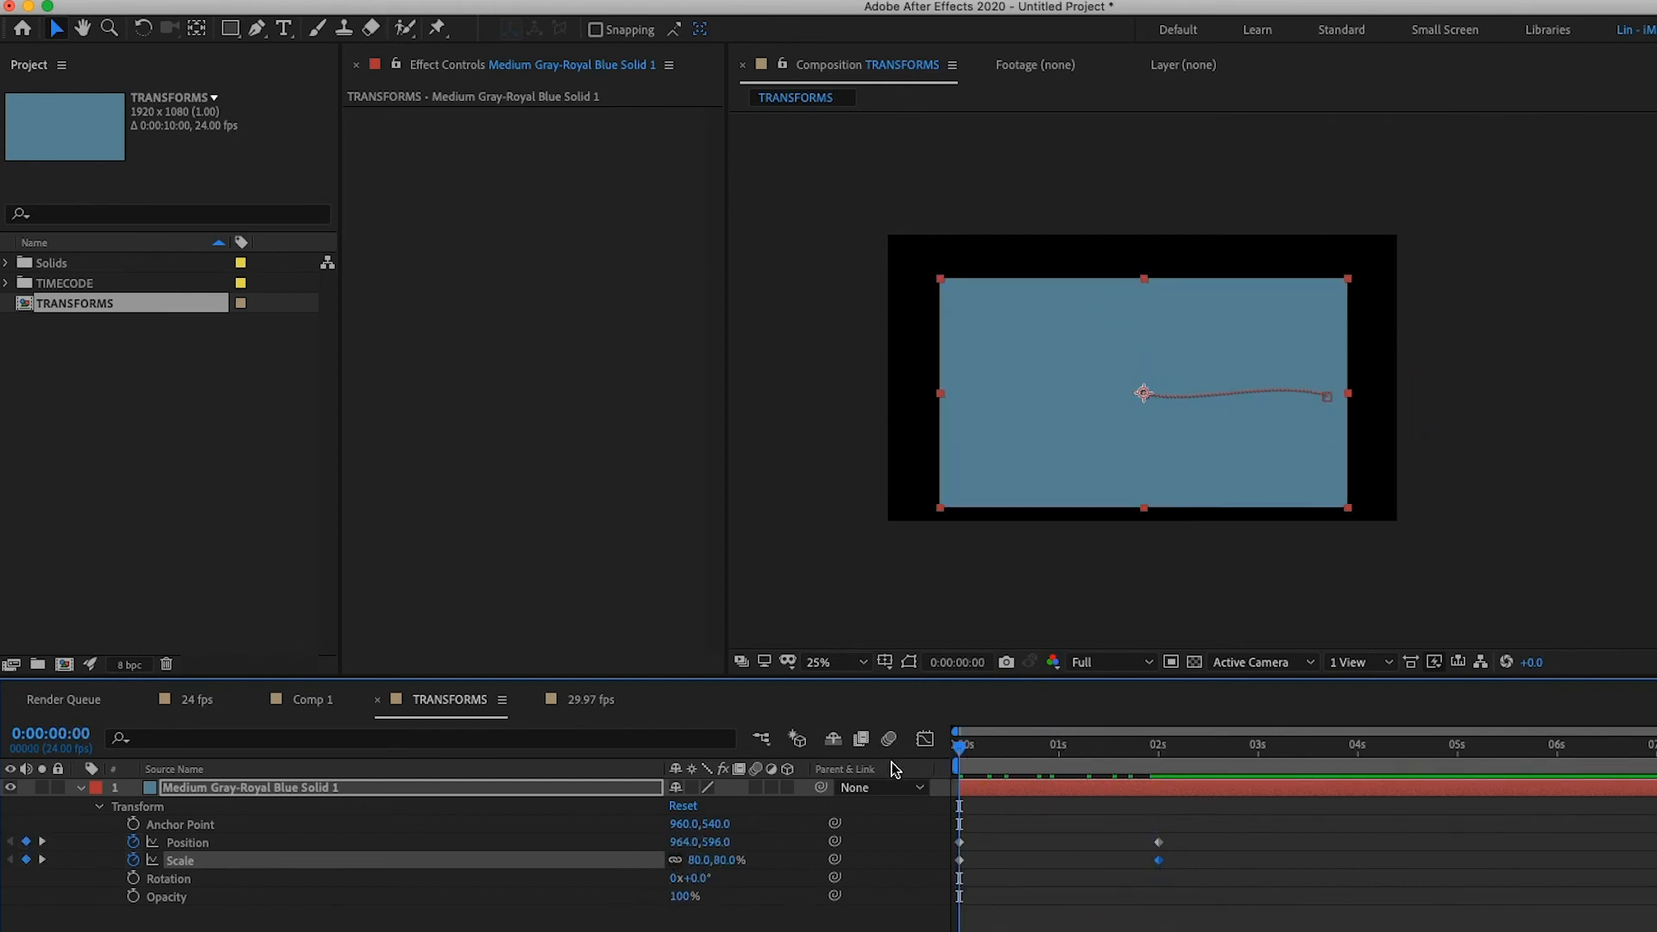
key("space")
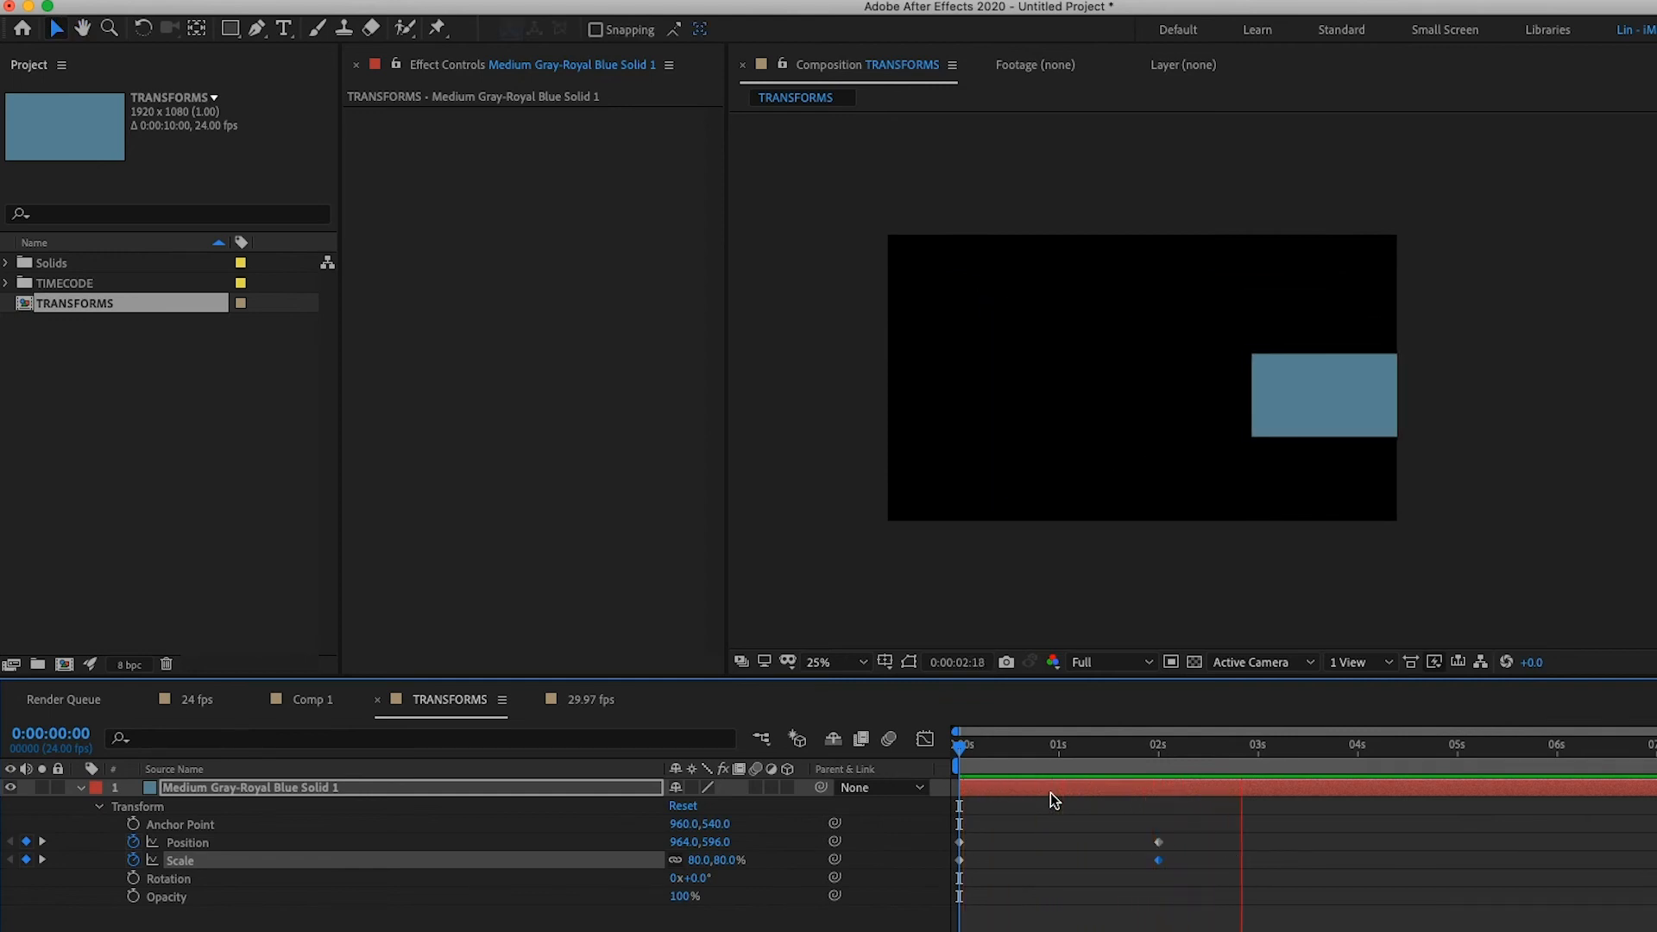
key("space")
left_click(213, 842)
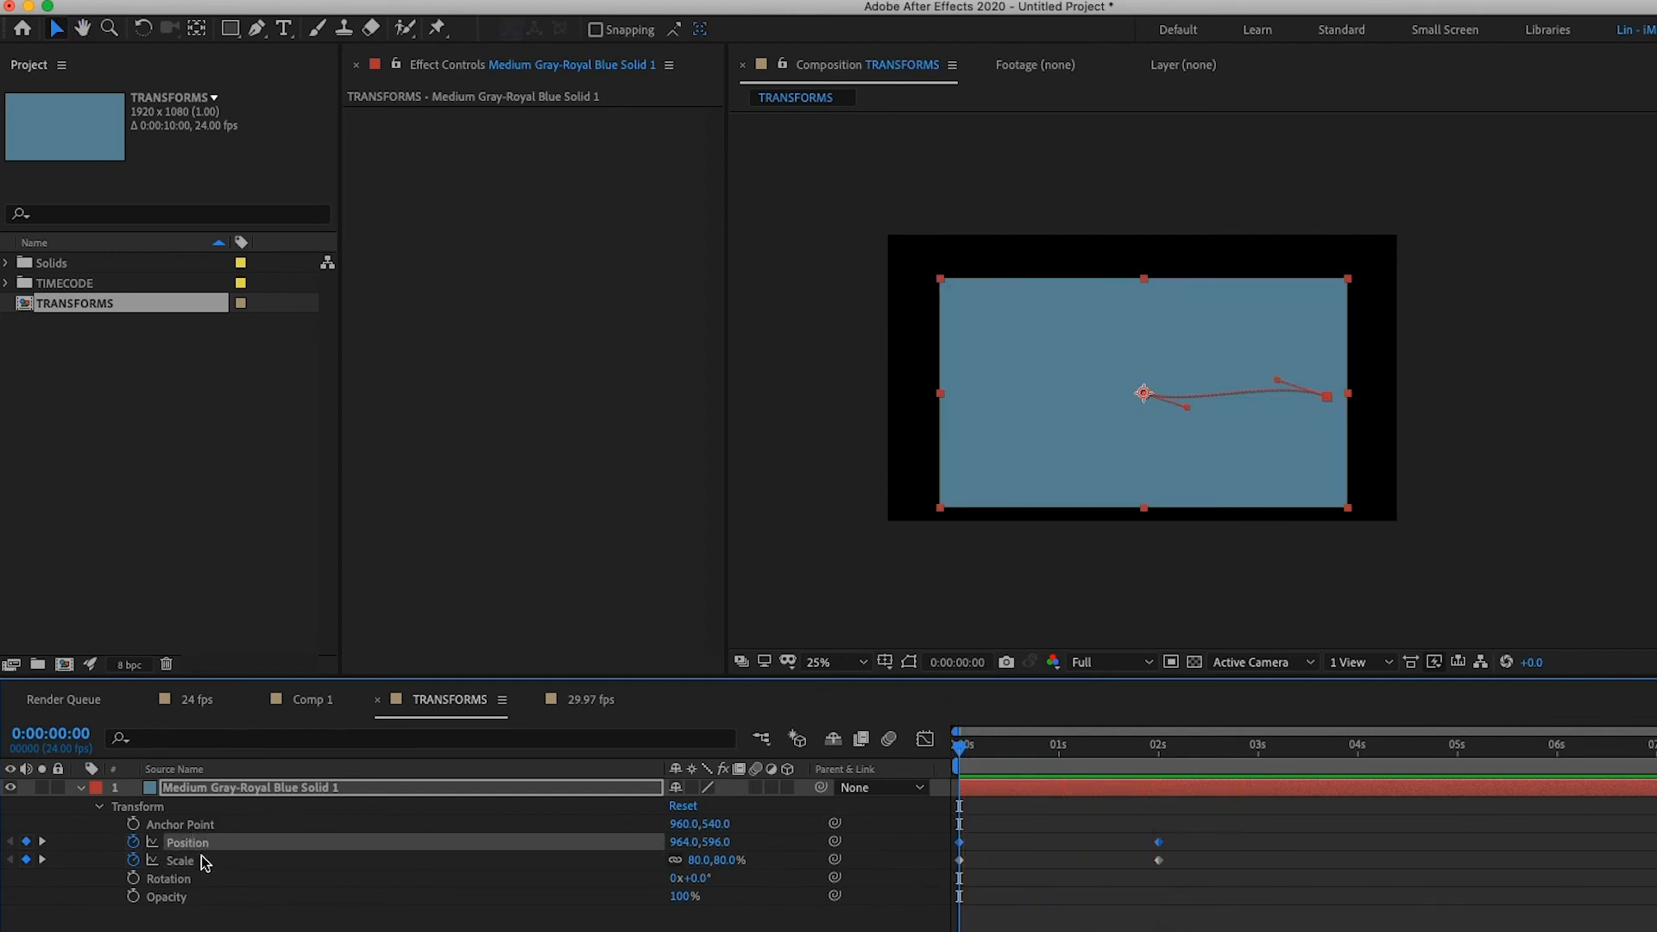
left_click(209, 862)
left_click_drag(975, 752, 1157, 752)
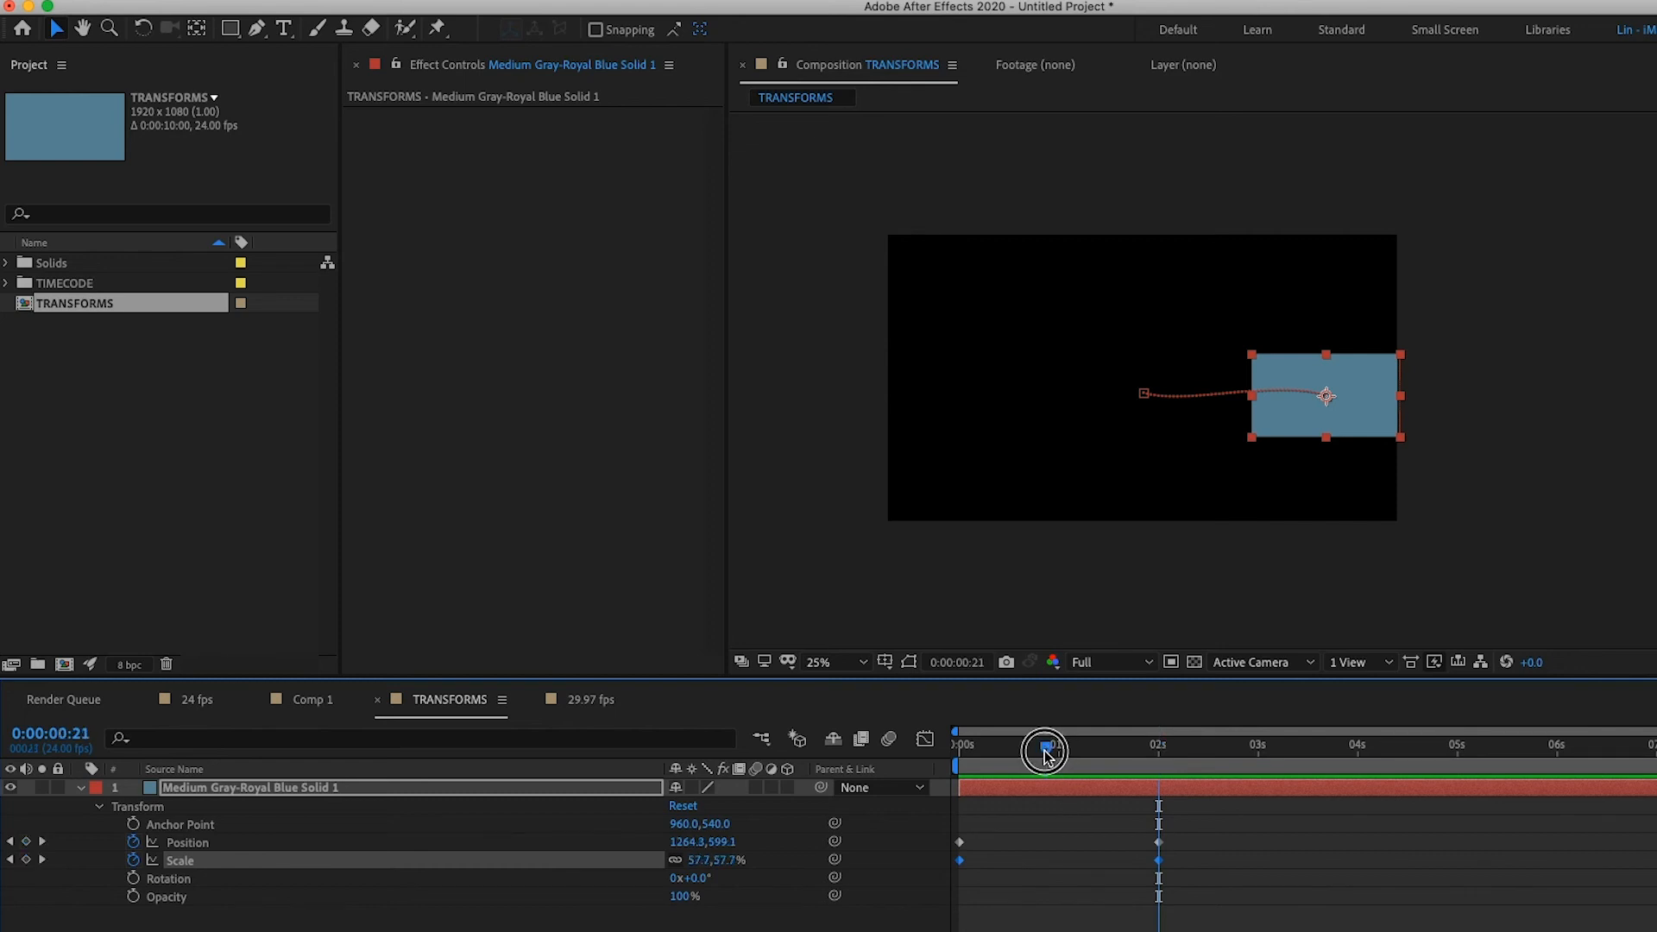
Step: Keyframe the solid's Rotation at 0 seconds and set it to 1 full revolution at 2 seconds
left_click_drag(1049, 755, 955, 760)
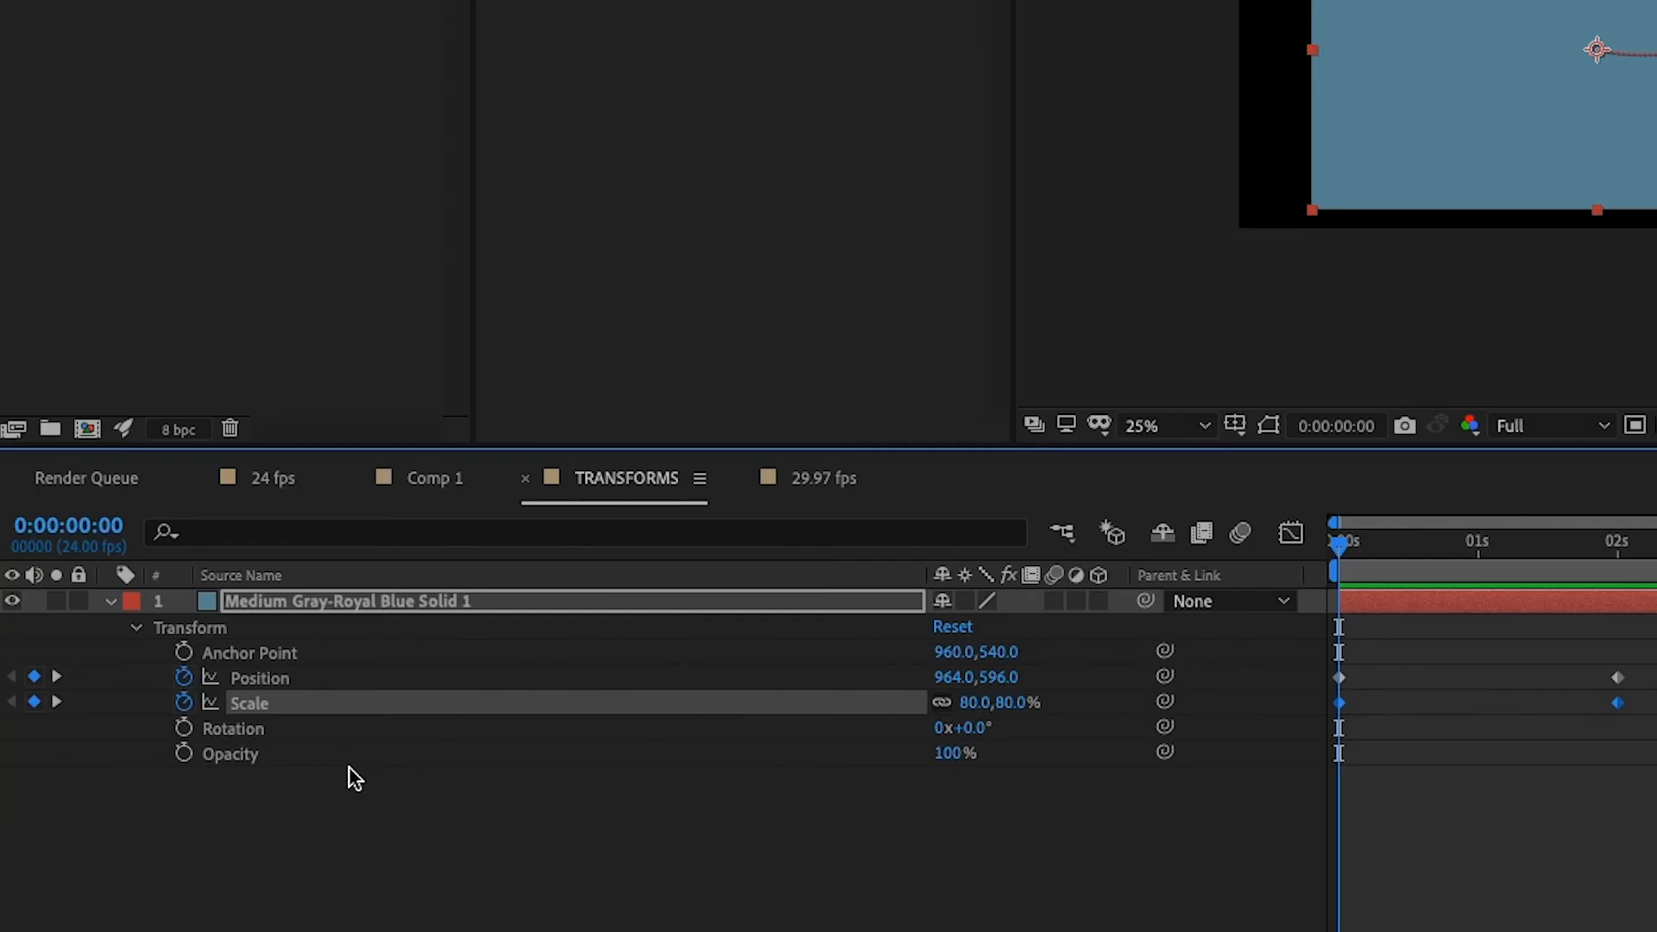
left_click(184, 730)
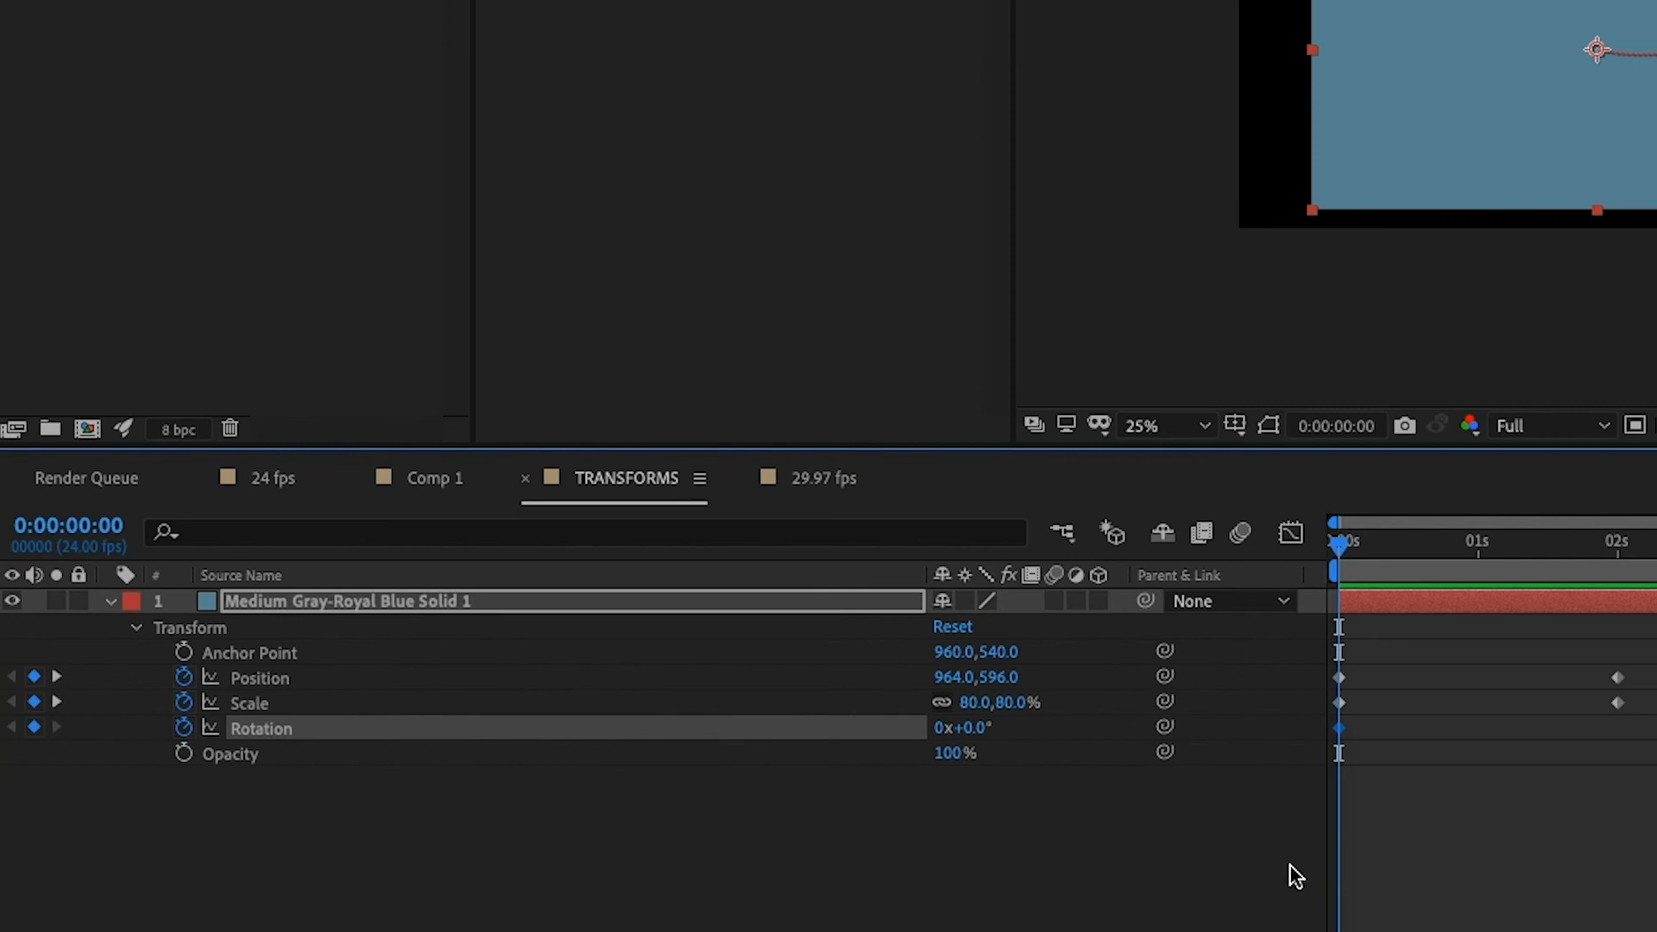
left_click_drag(1352, 542, 1617, 611)
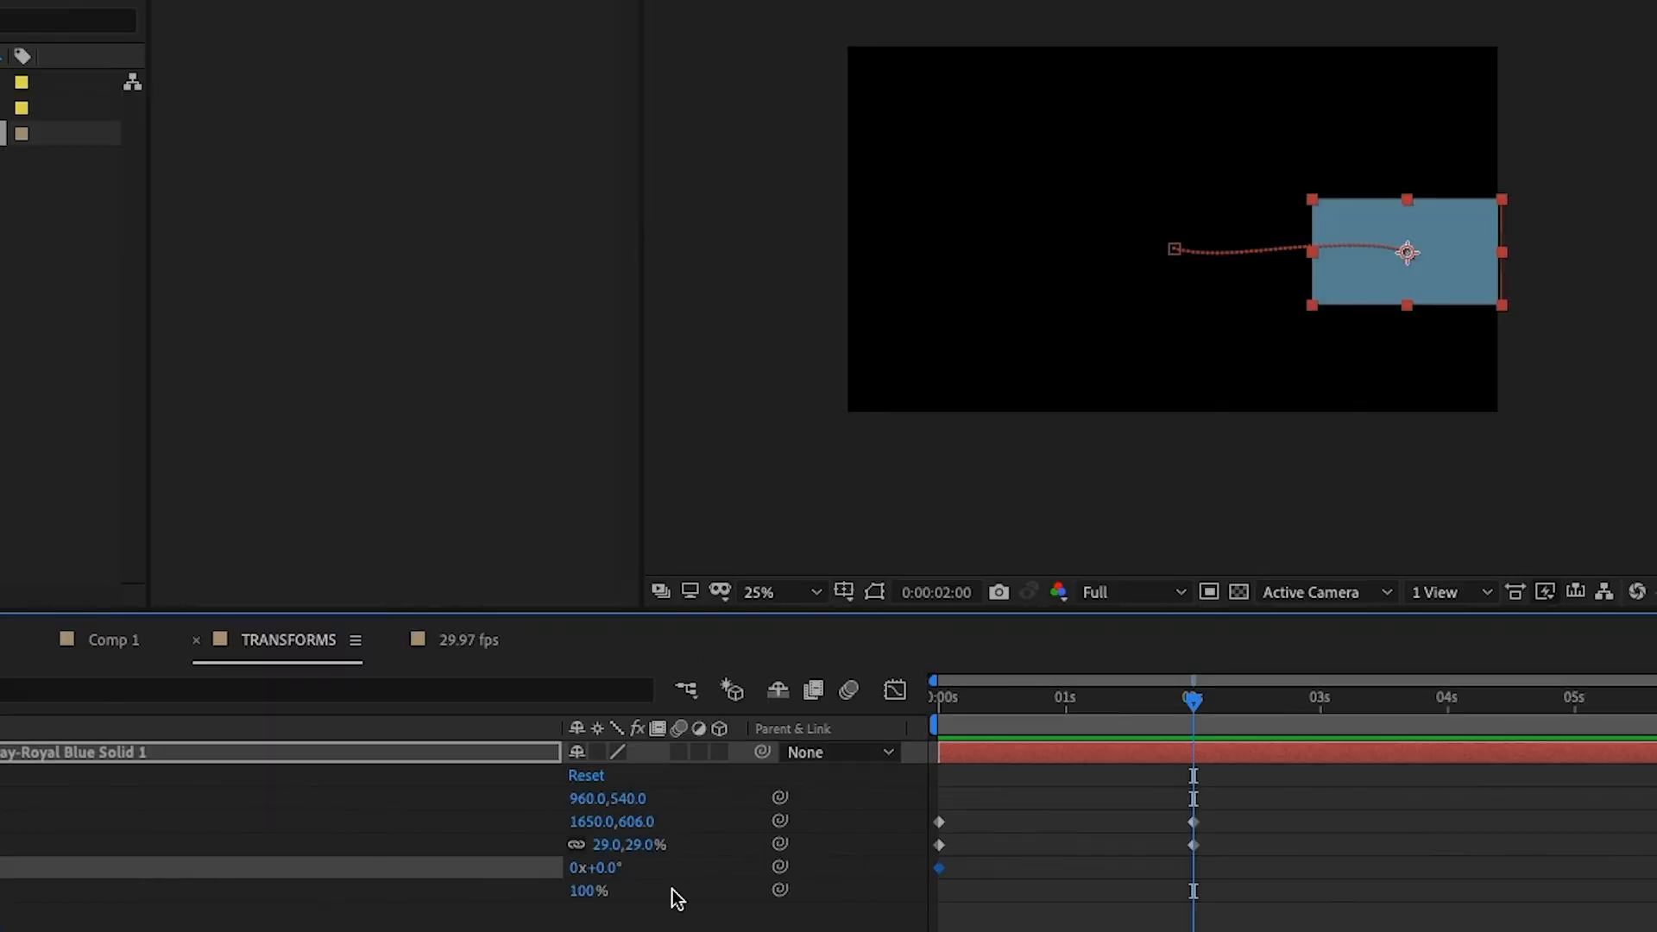
left_click_drag(1132, 701, 913, 696)
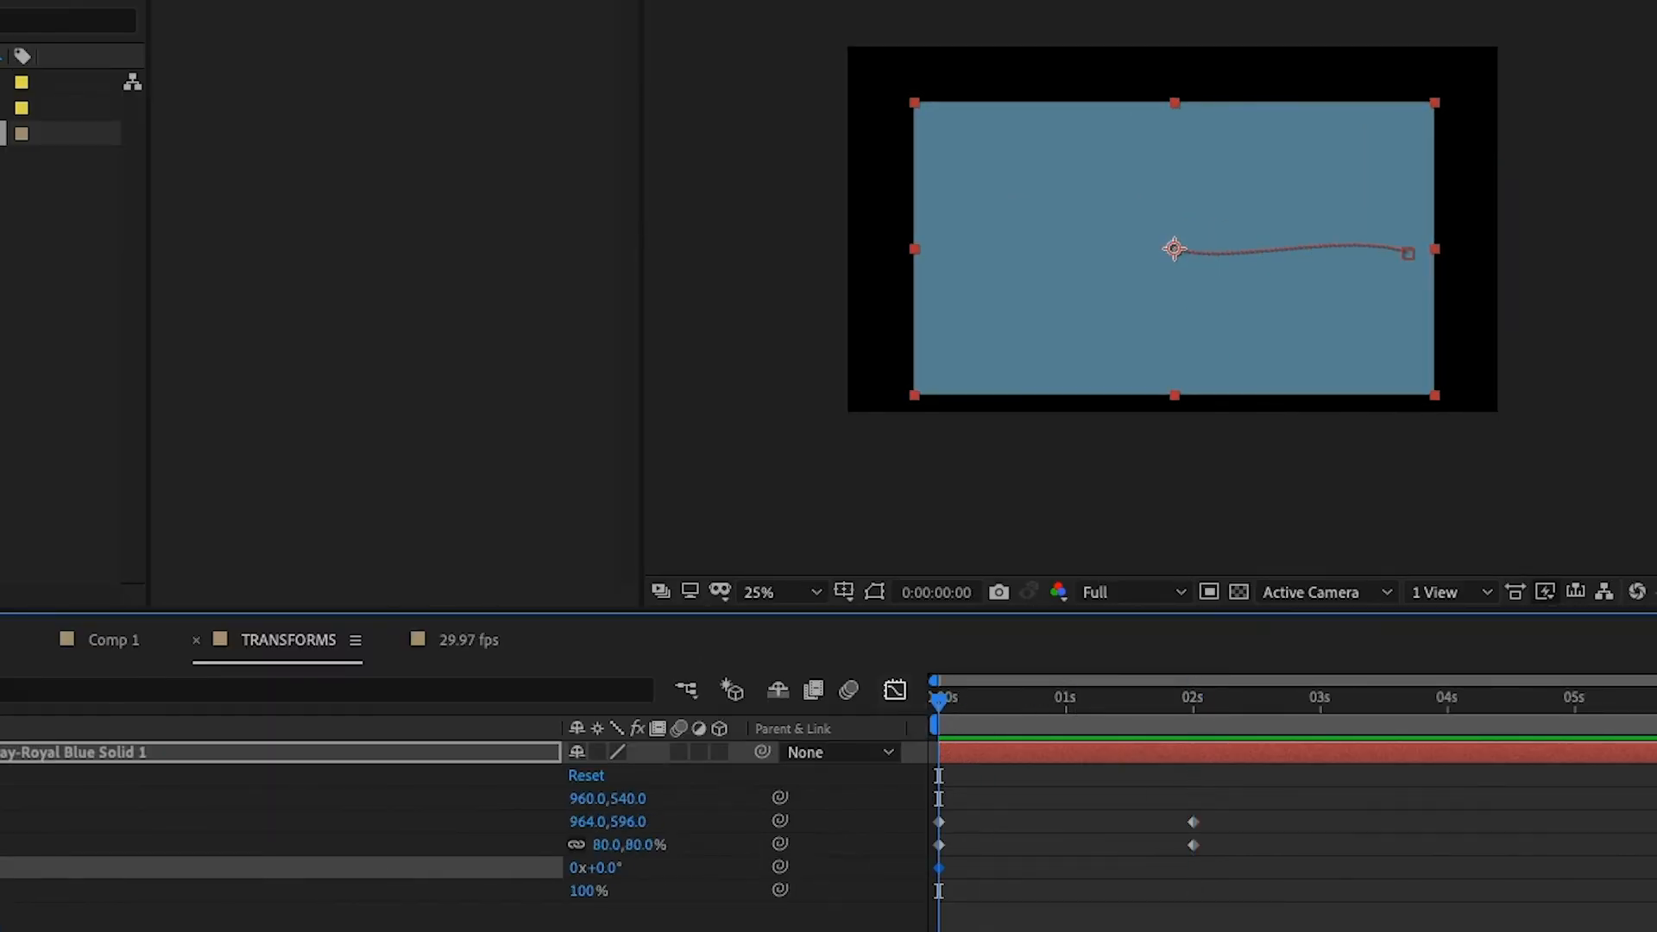
left_click_drag(991, 695, 1194, 732)
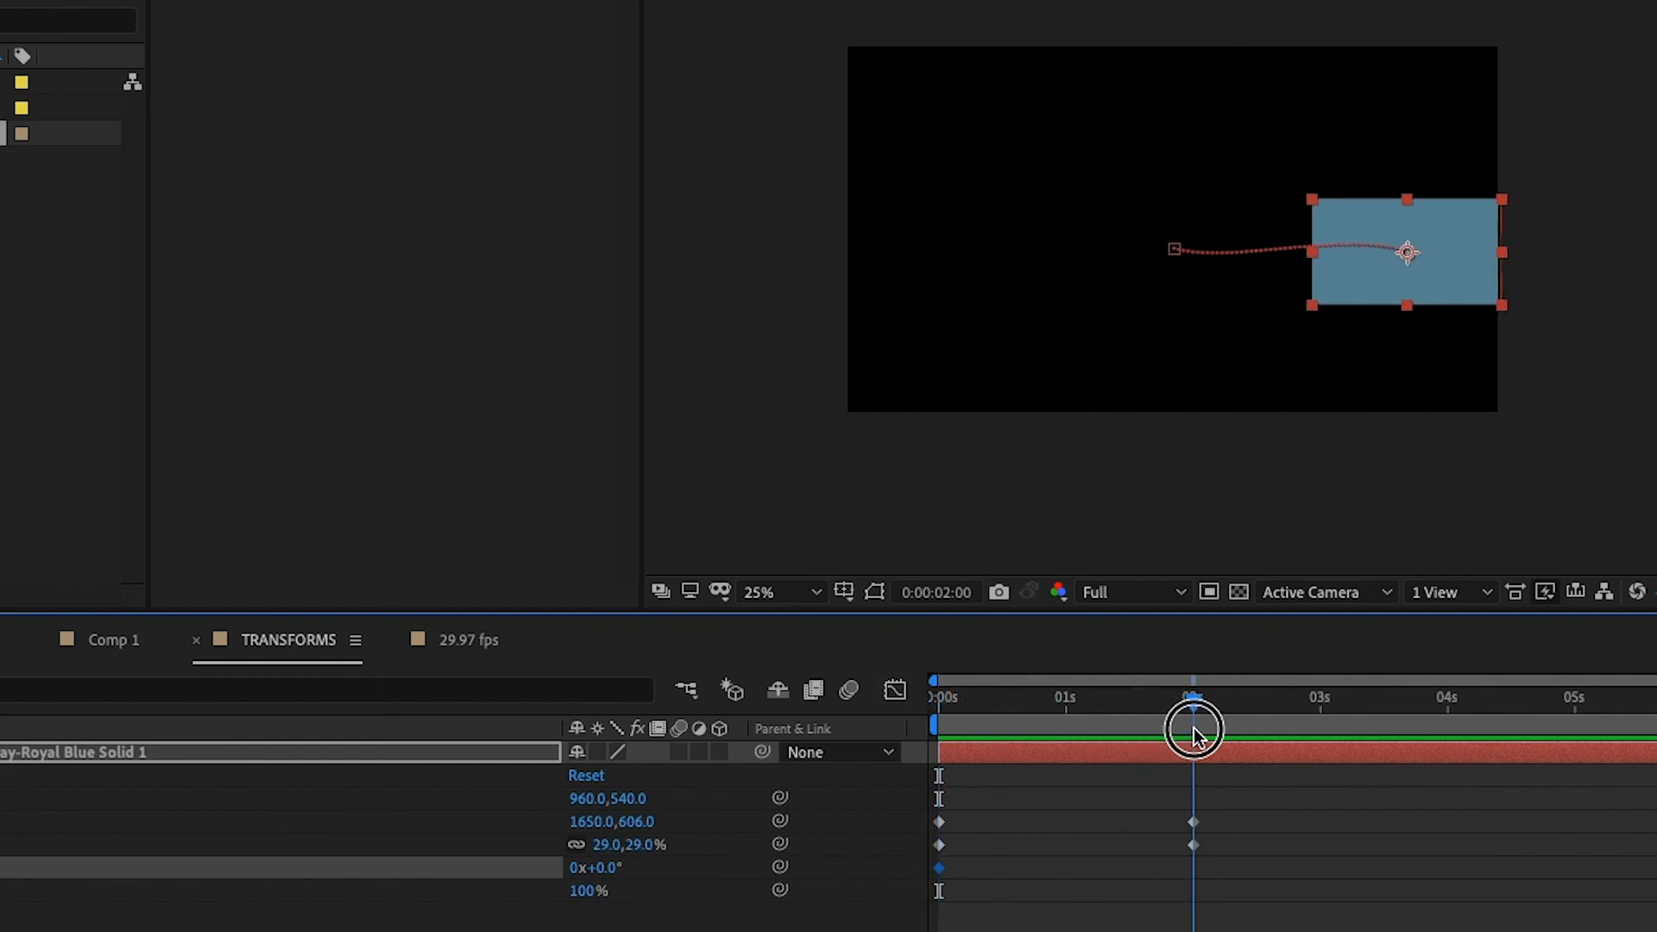
left_click(574, 868)
type("1")
key("Return")
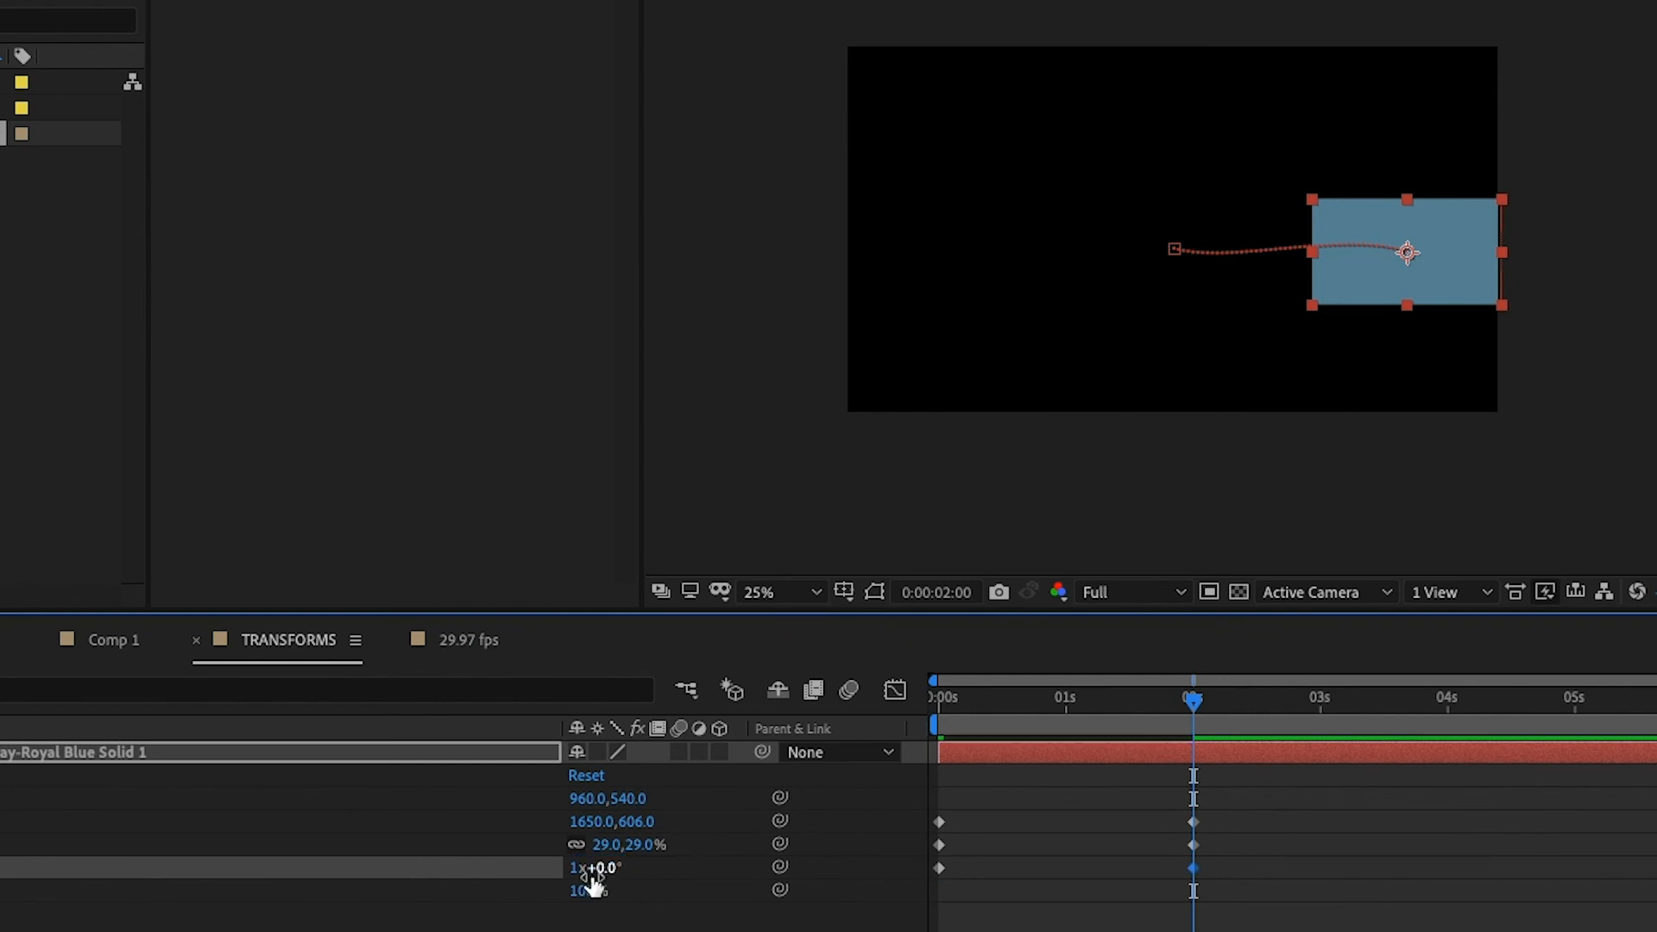
Step: Set the solid's Rotation at 2 seconds to 1 revolution plus 45° and preview the animation
left_click(603, 869)
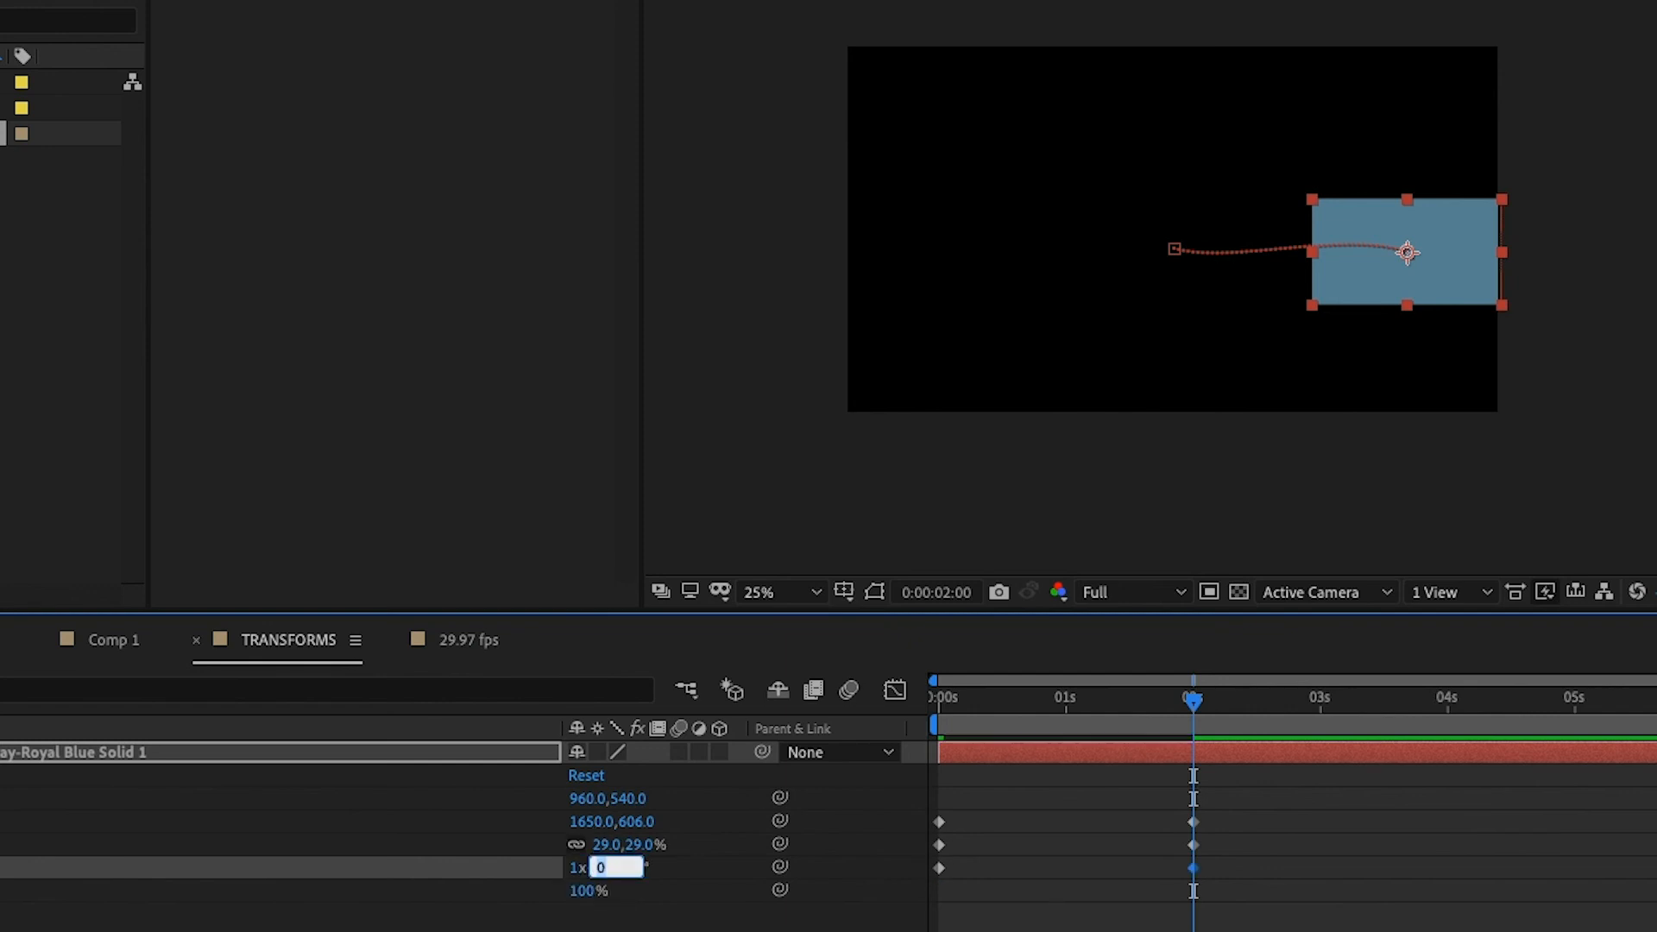
type("45")
key("Return")
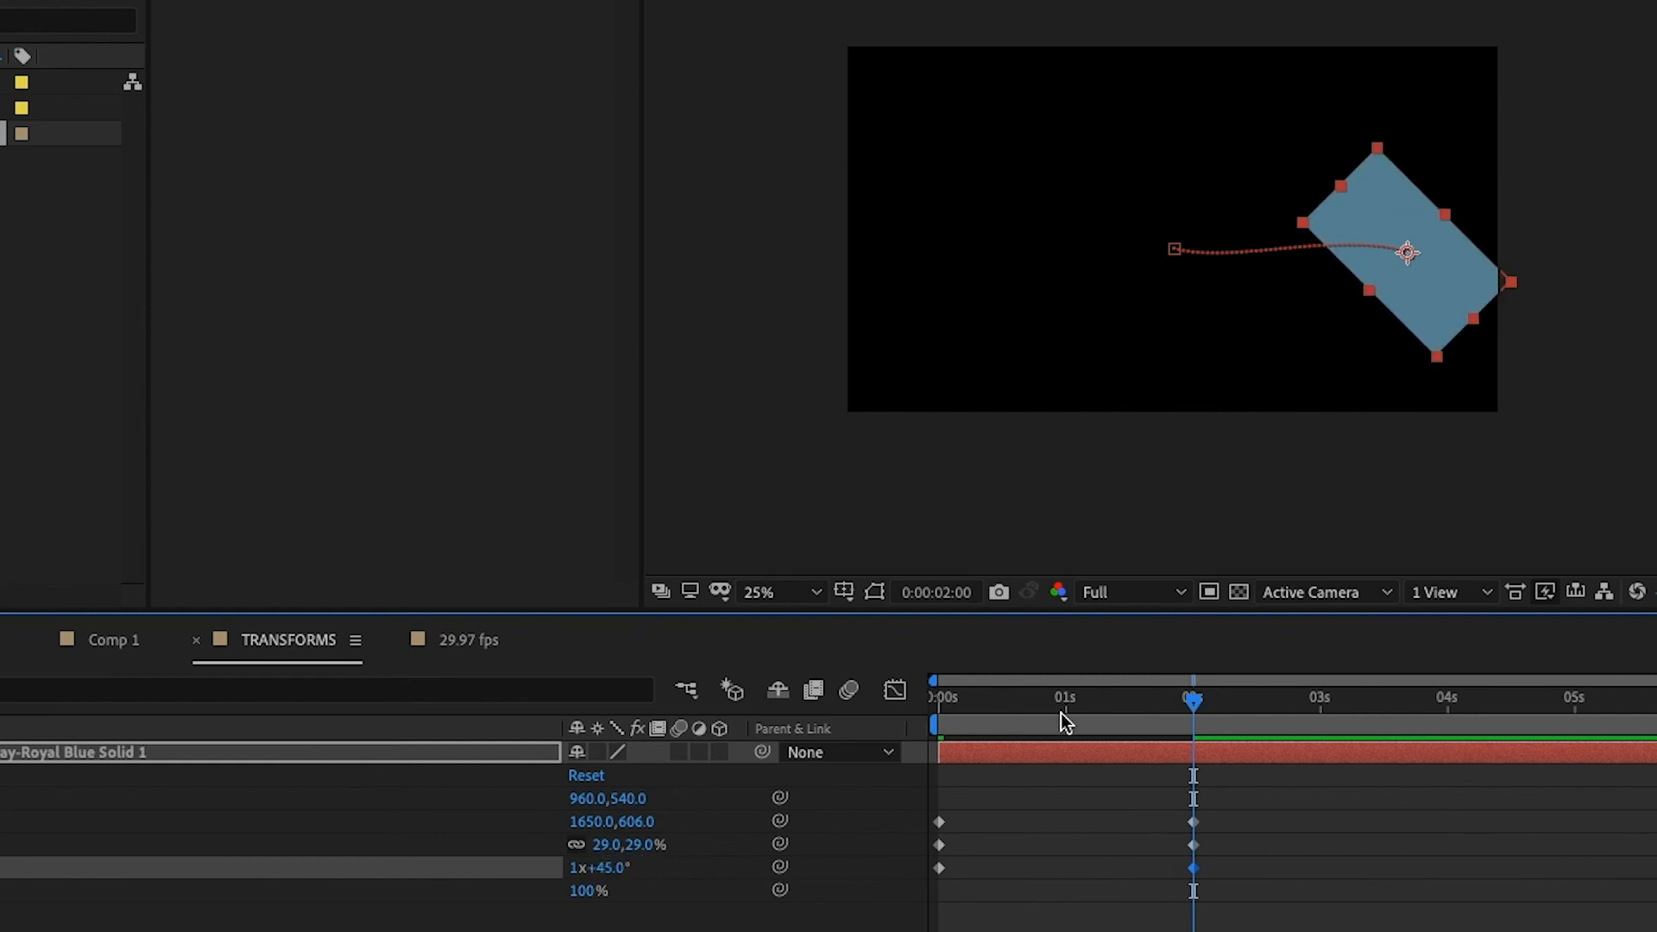
left_click_drag(1037, 697, 1195, 731)
key("space")
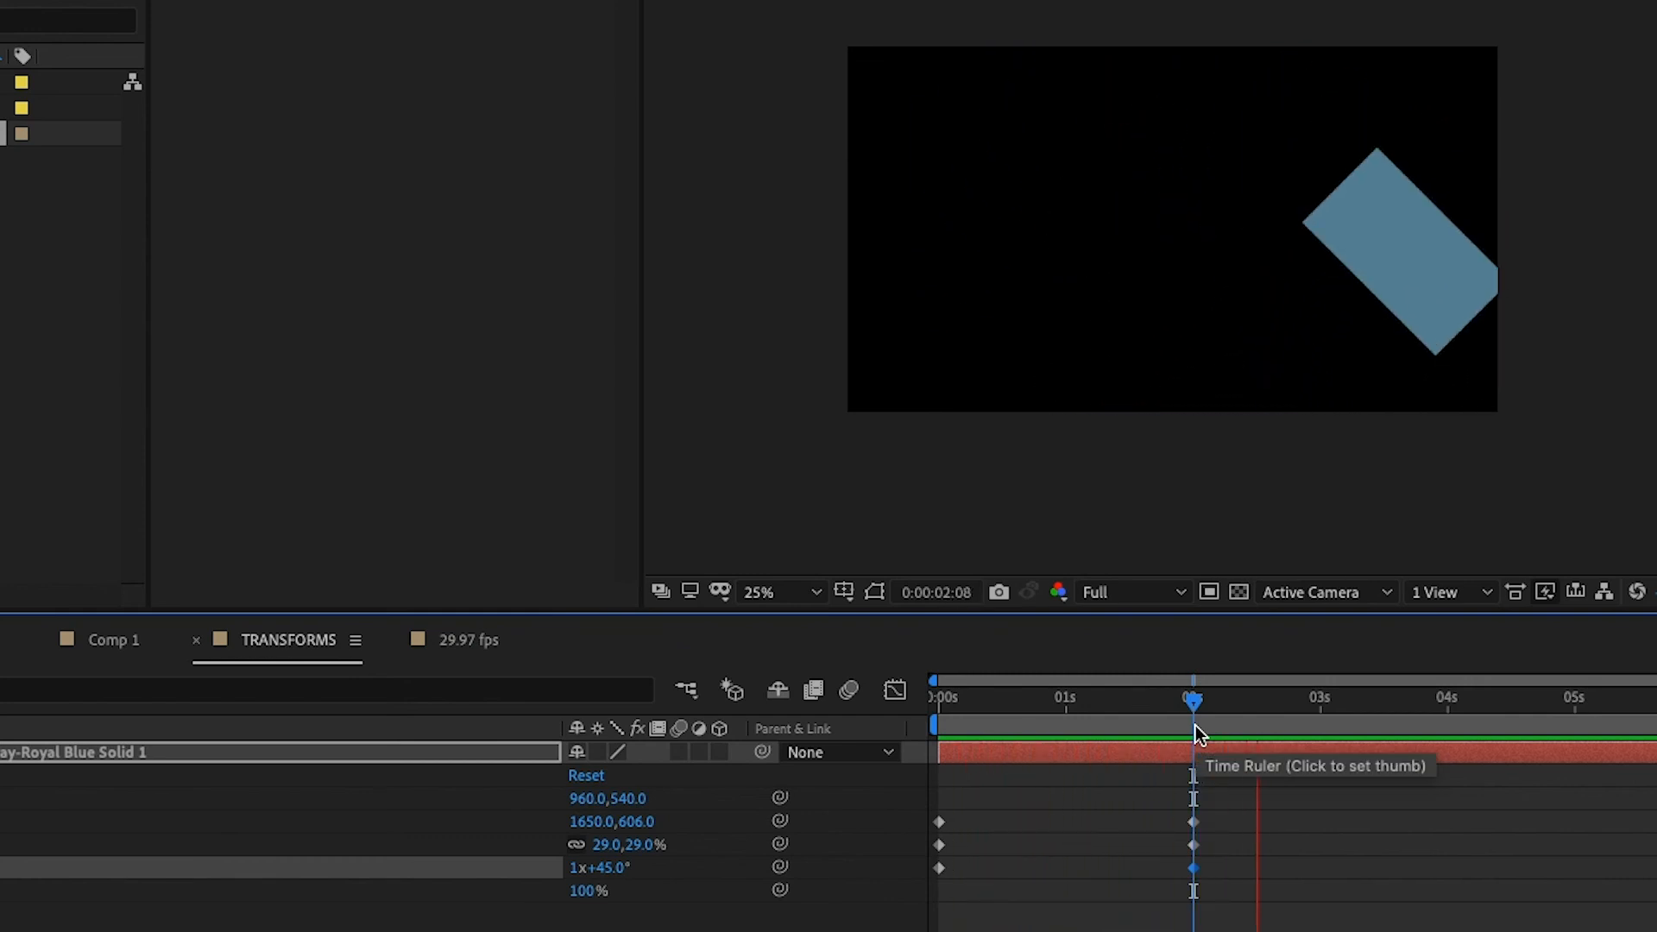
key("space")
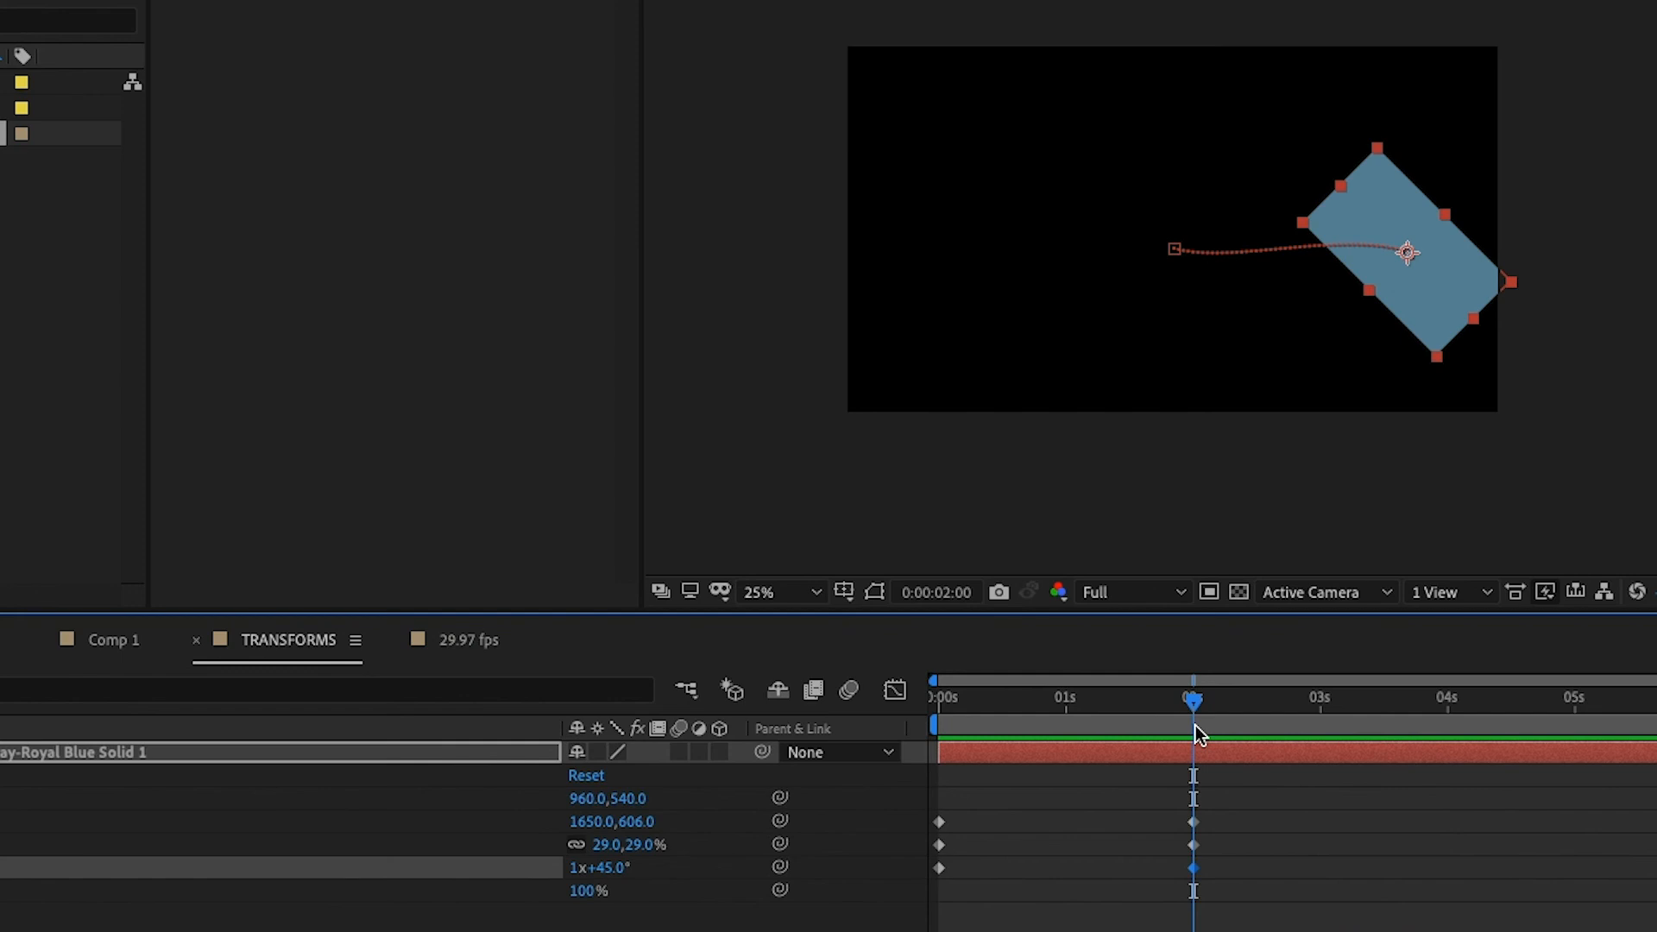
Step: Return to 0 seconds and jump back and forth between the Scale keyframes at 0 and 2 seconds
left_click_drag(1194, 727, 938, 699)
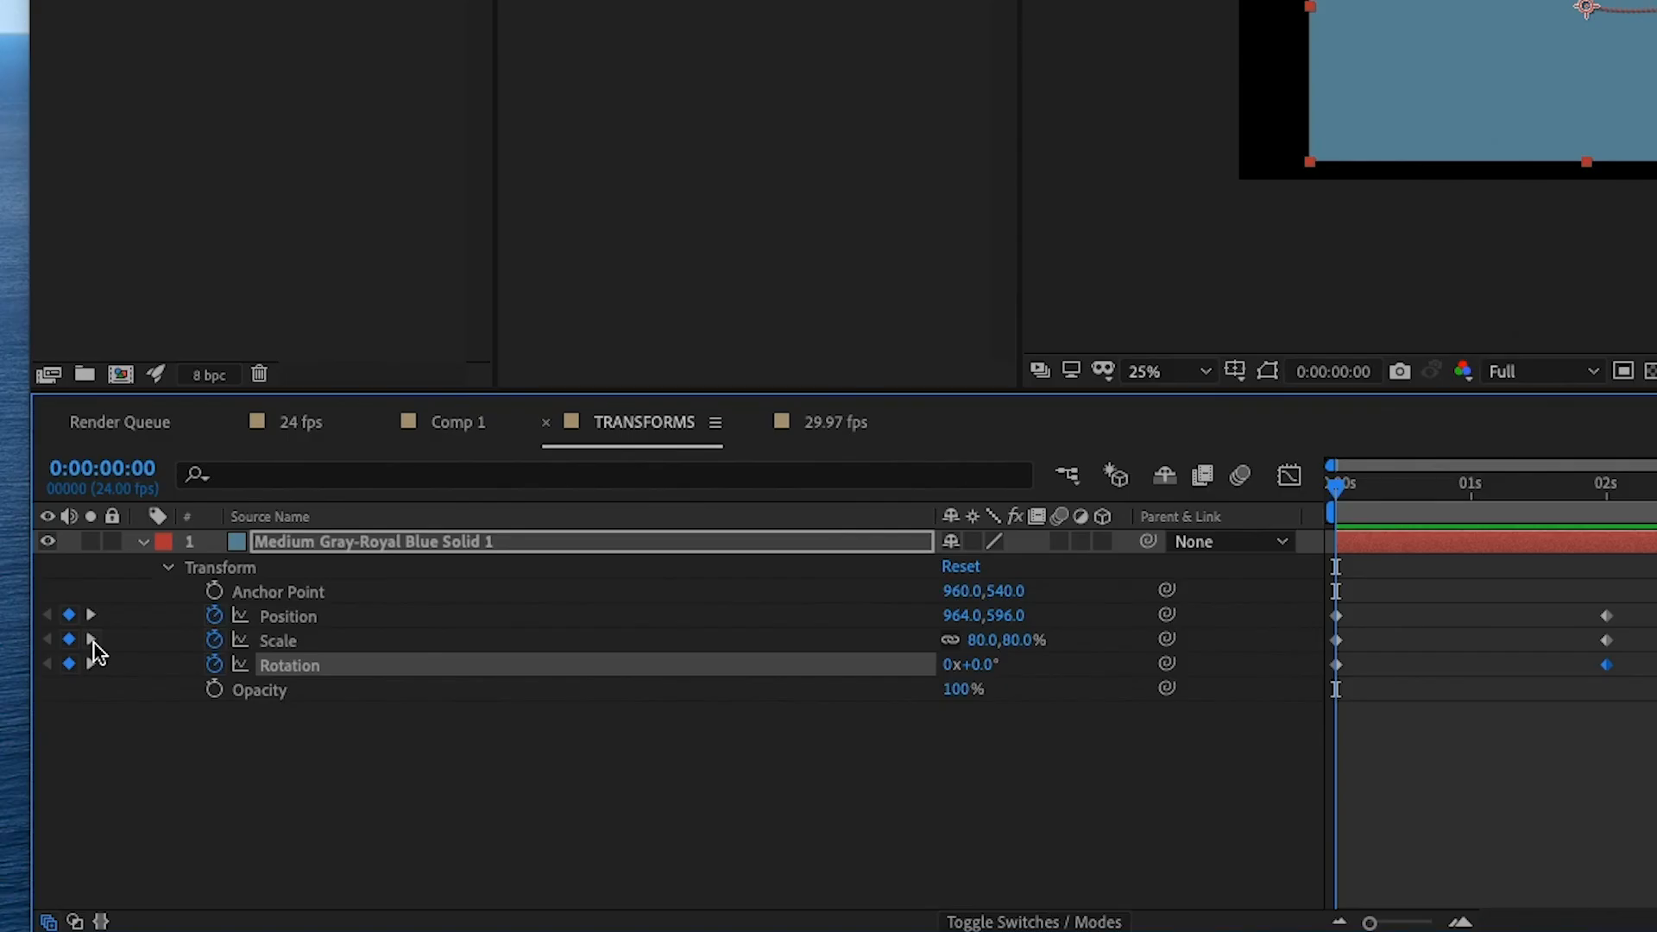
left_click(154, 579)
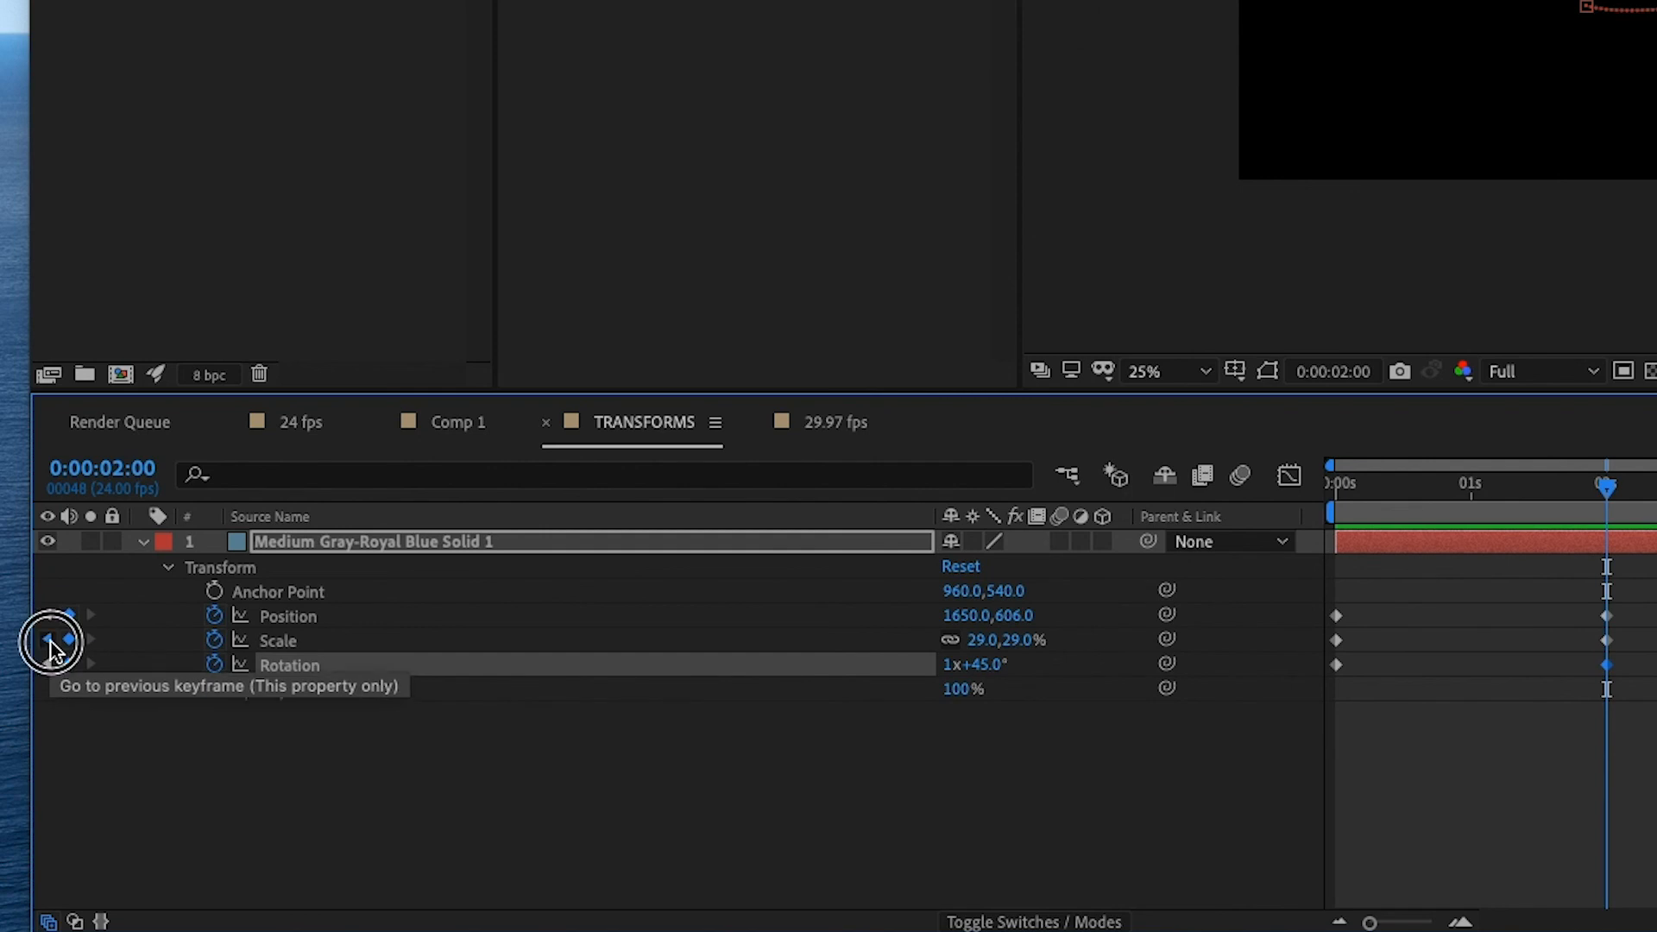
left_click(48, 642)
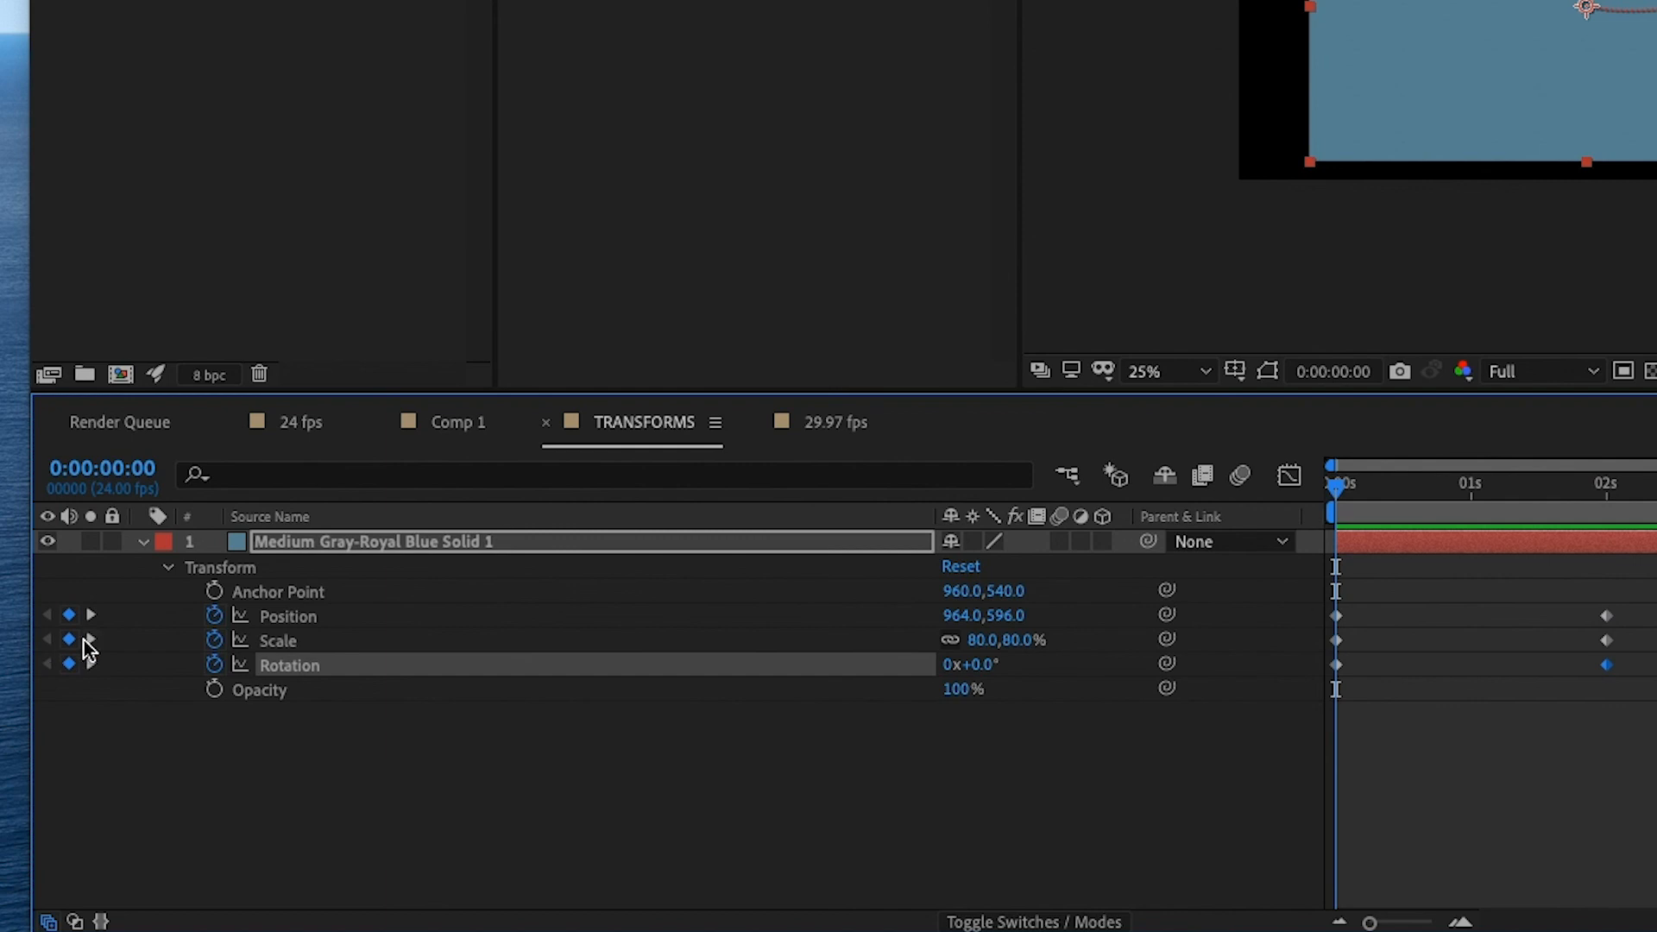
left_click(92, 640)
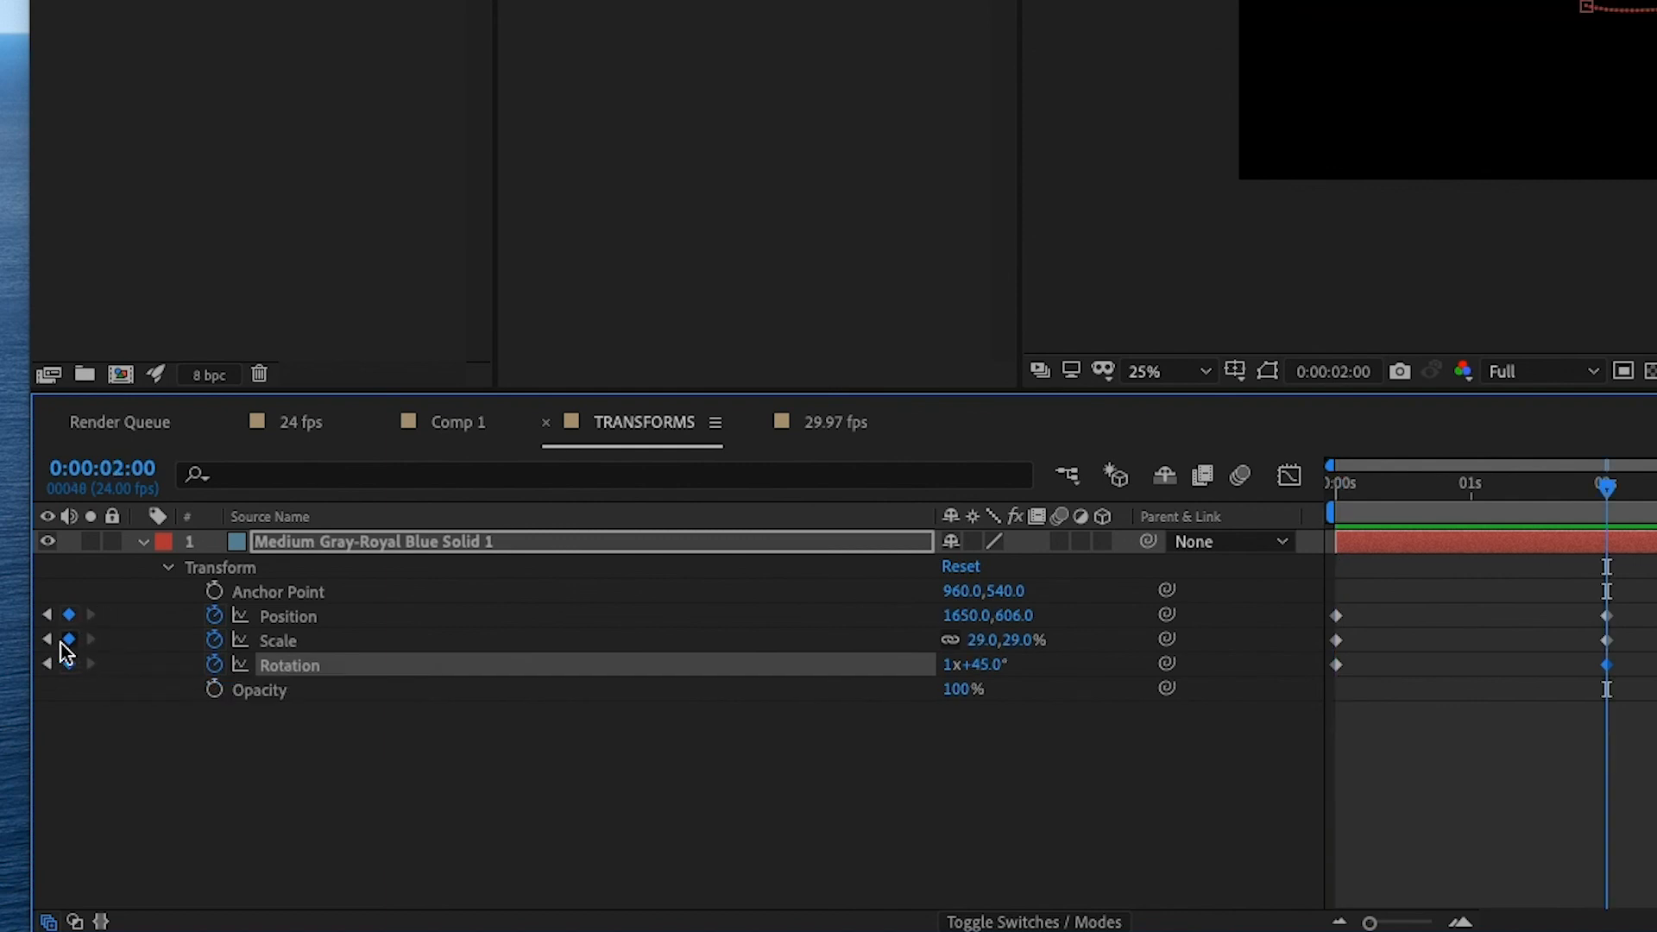
left_click(48, 639)
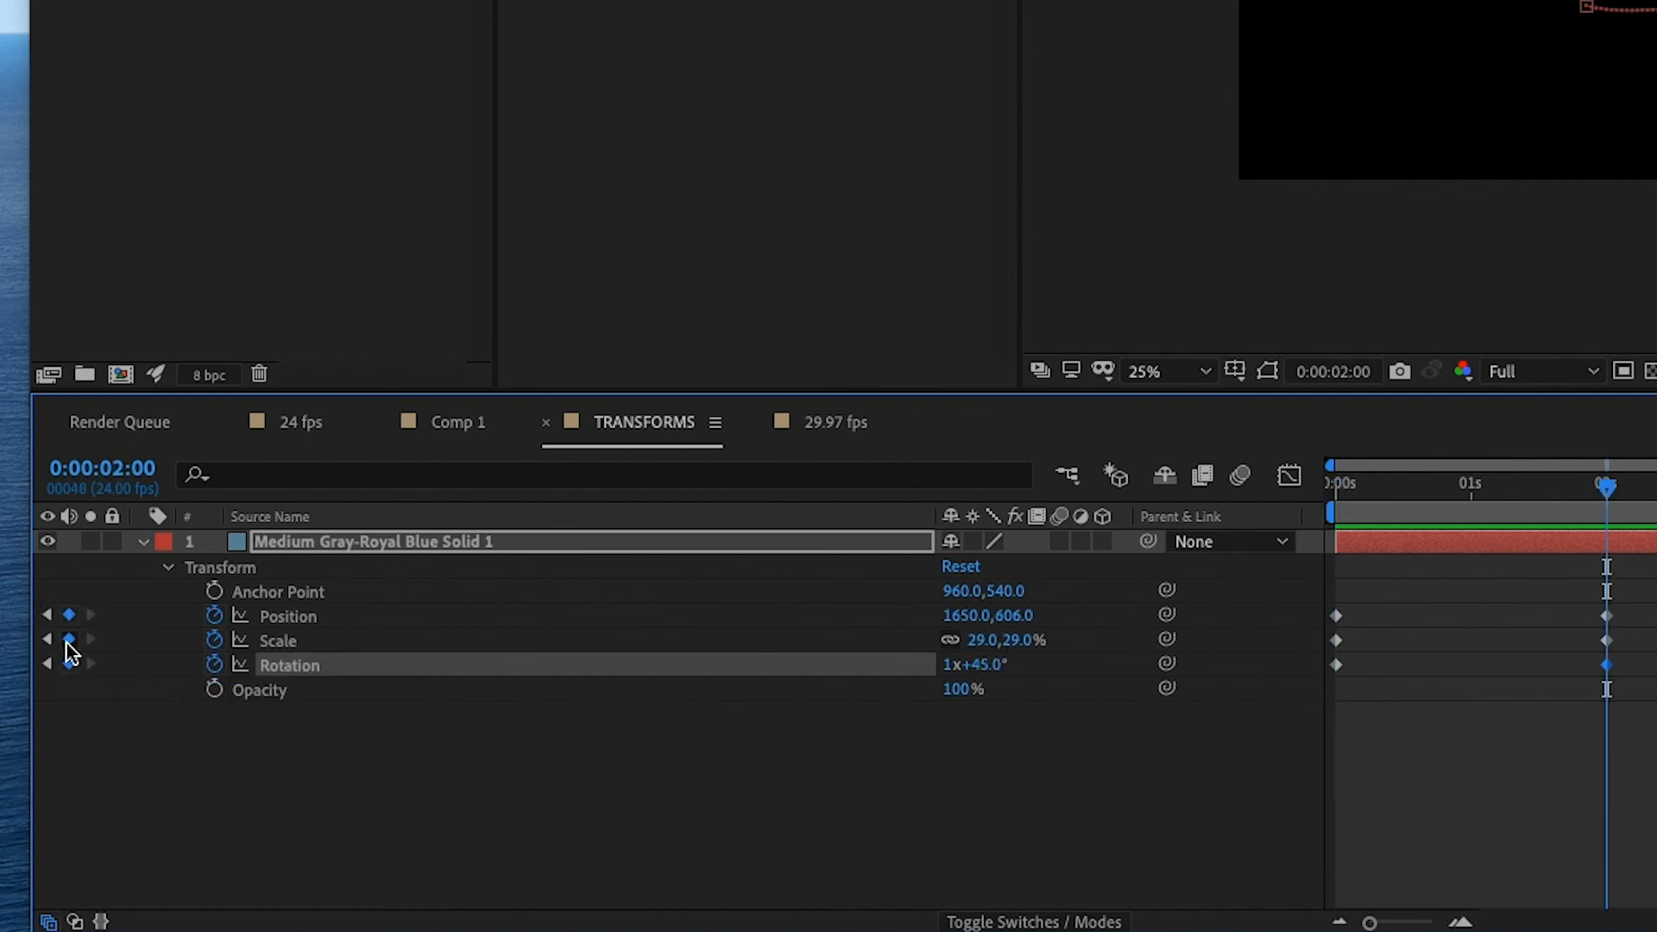
left_click(47, 640)
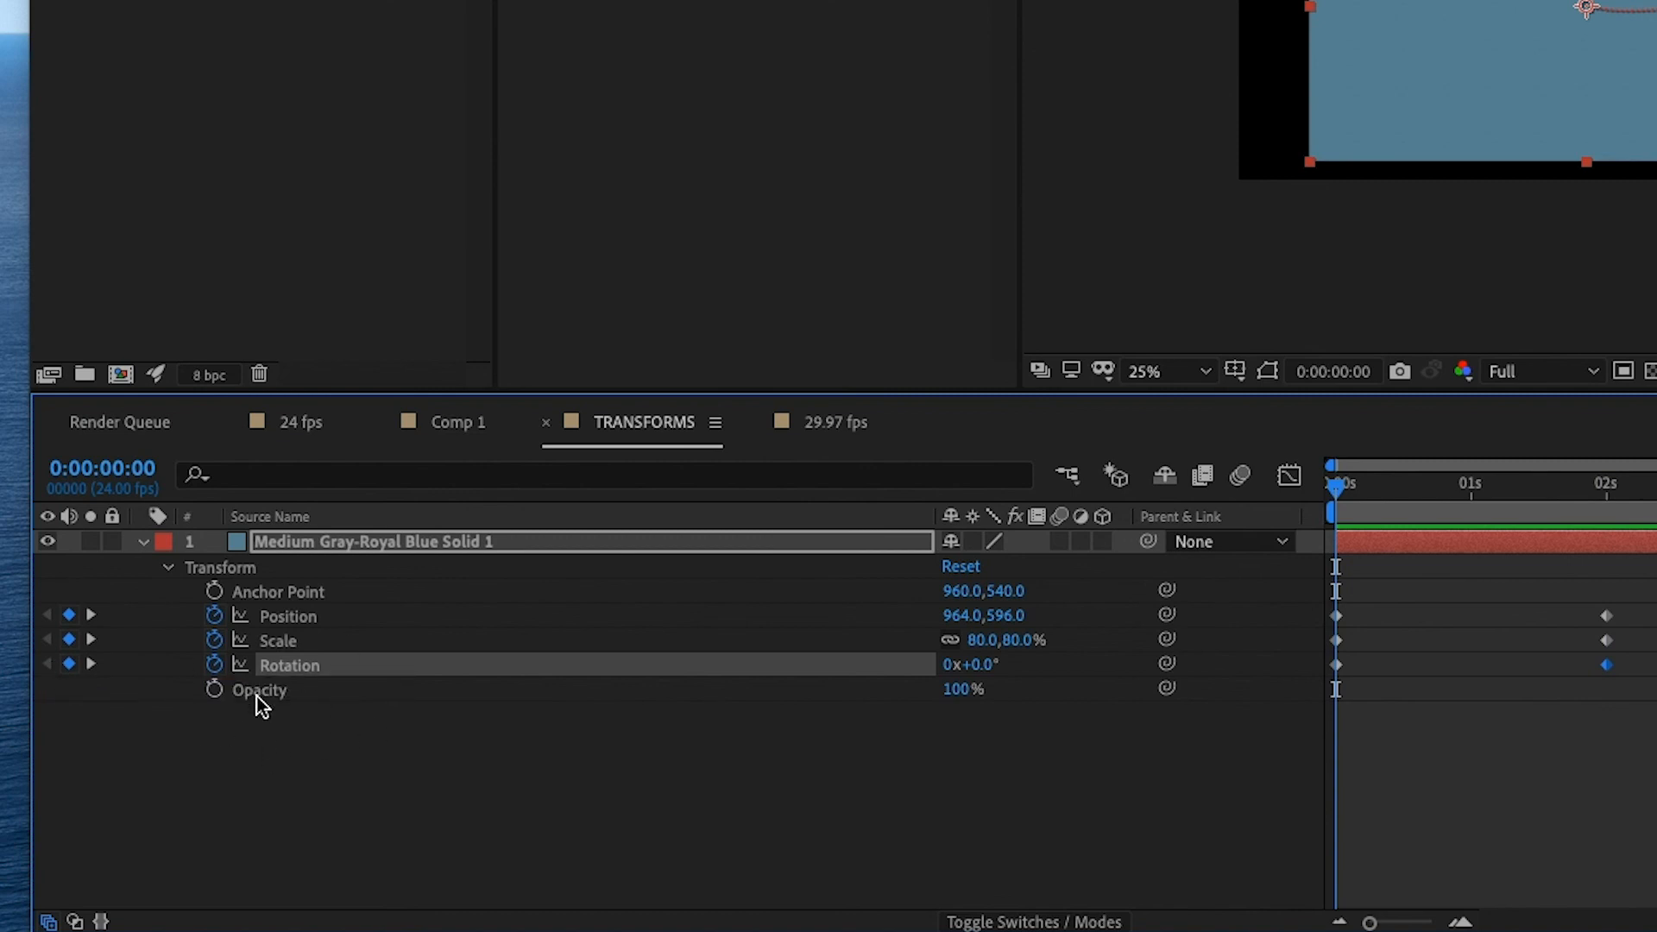
Step: Keyframe the solid's Opacity at 0% at 0 seconds and 100% at 2 seconds
left_click(214, 690)
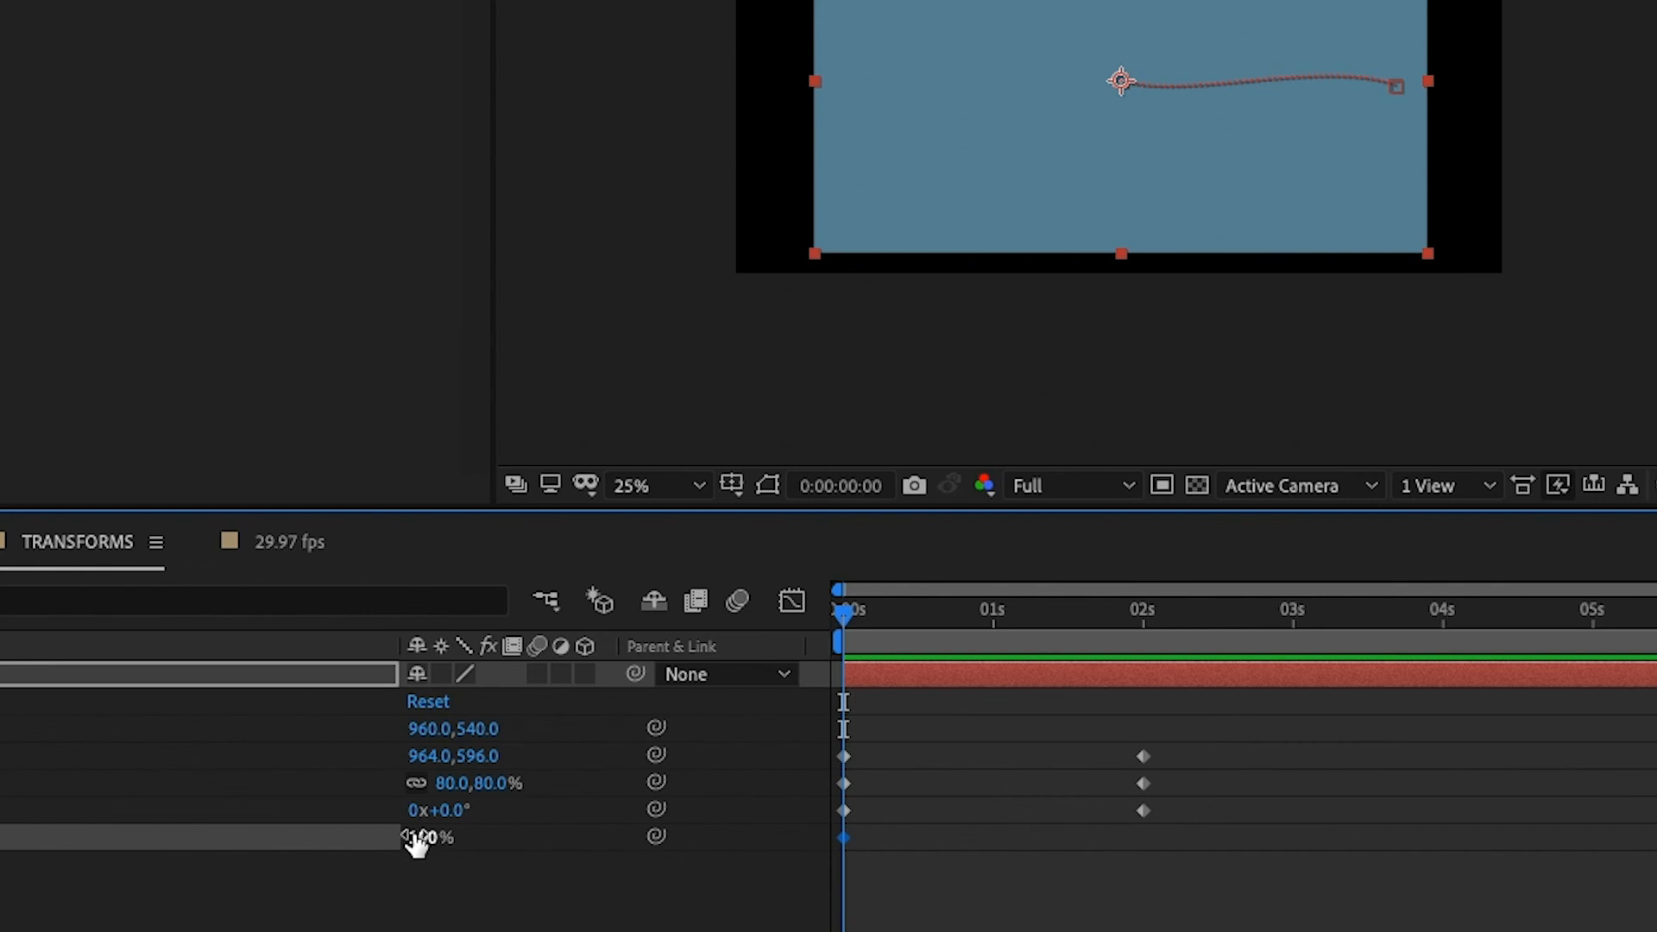
left_click_drag(421, 848, 93, 839)
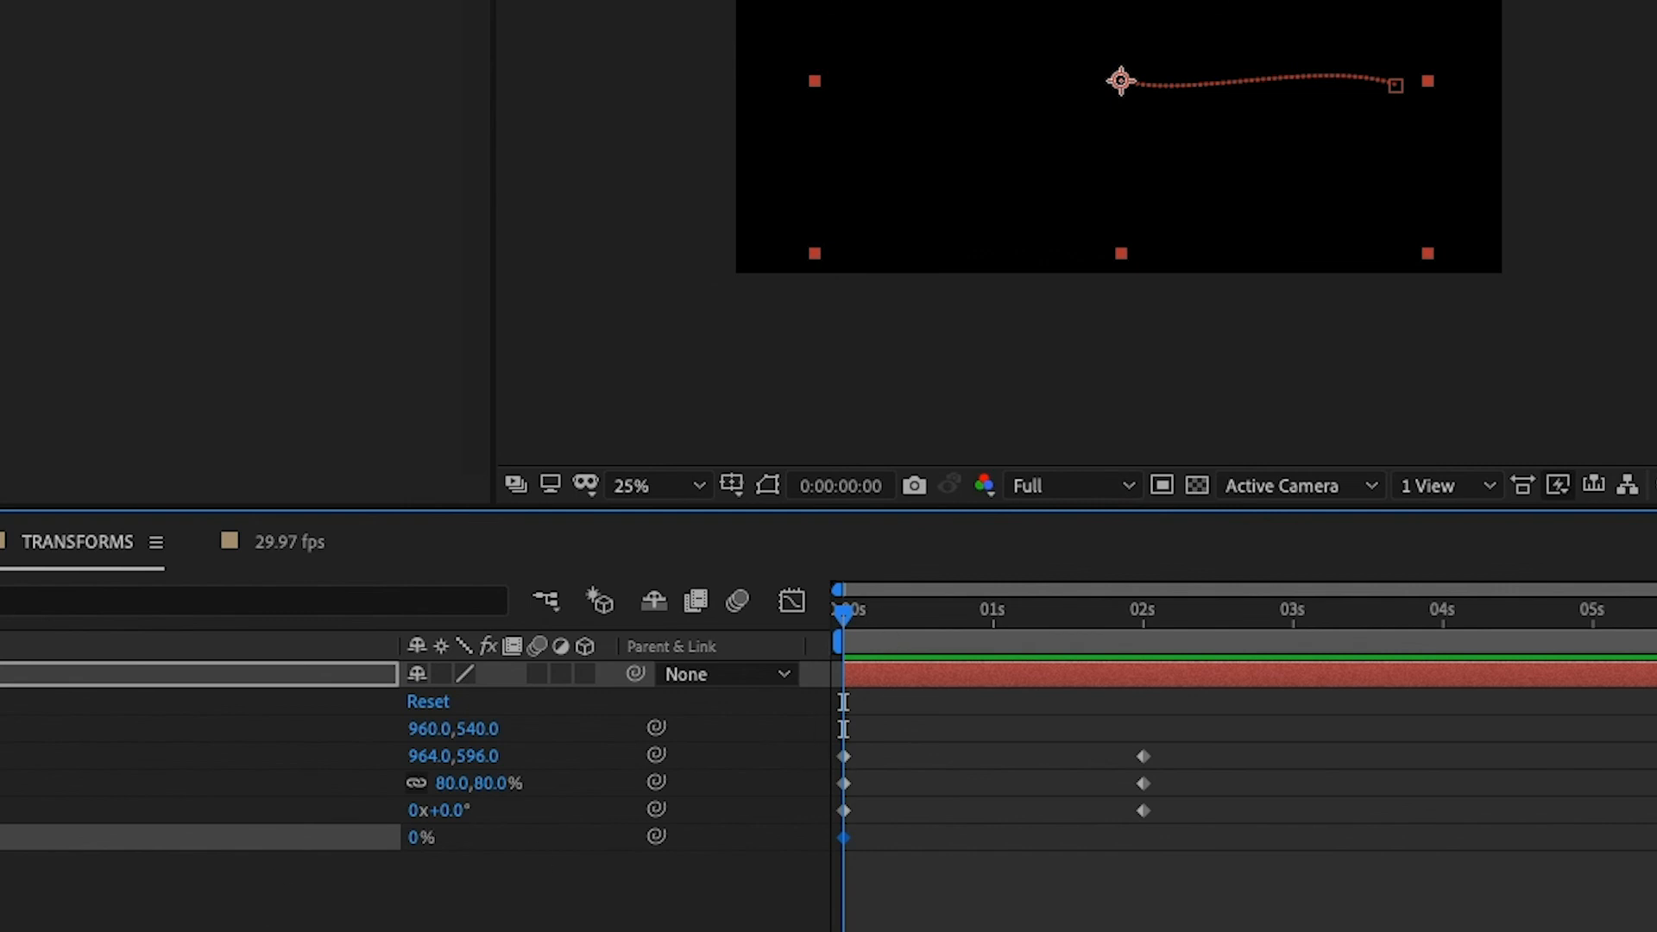
key("k")
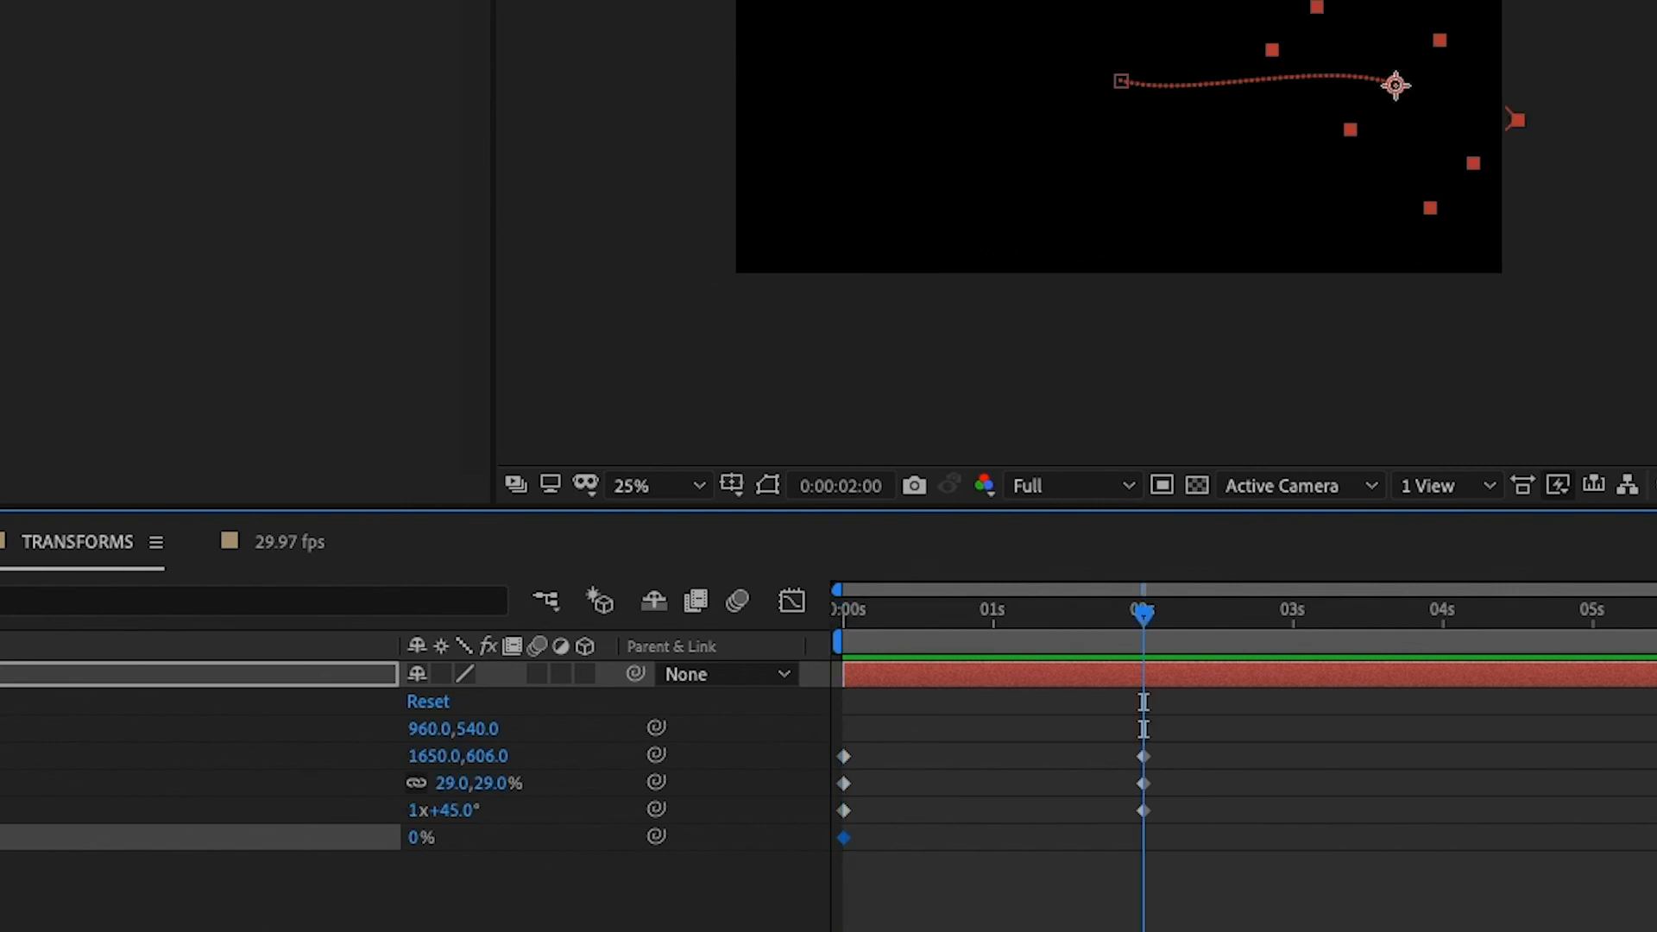
left_click(418, 837)
type("100")
left_click(1188, 832)
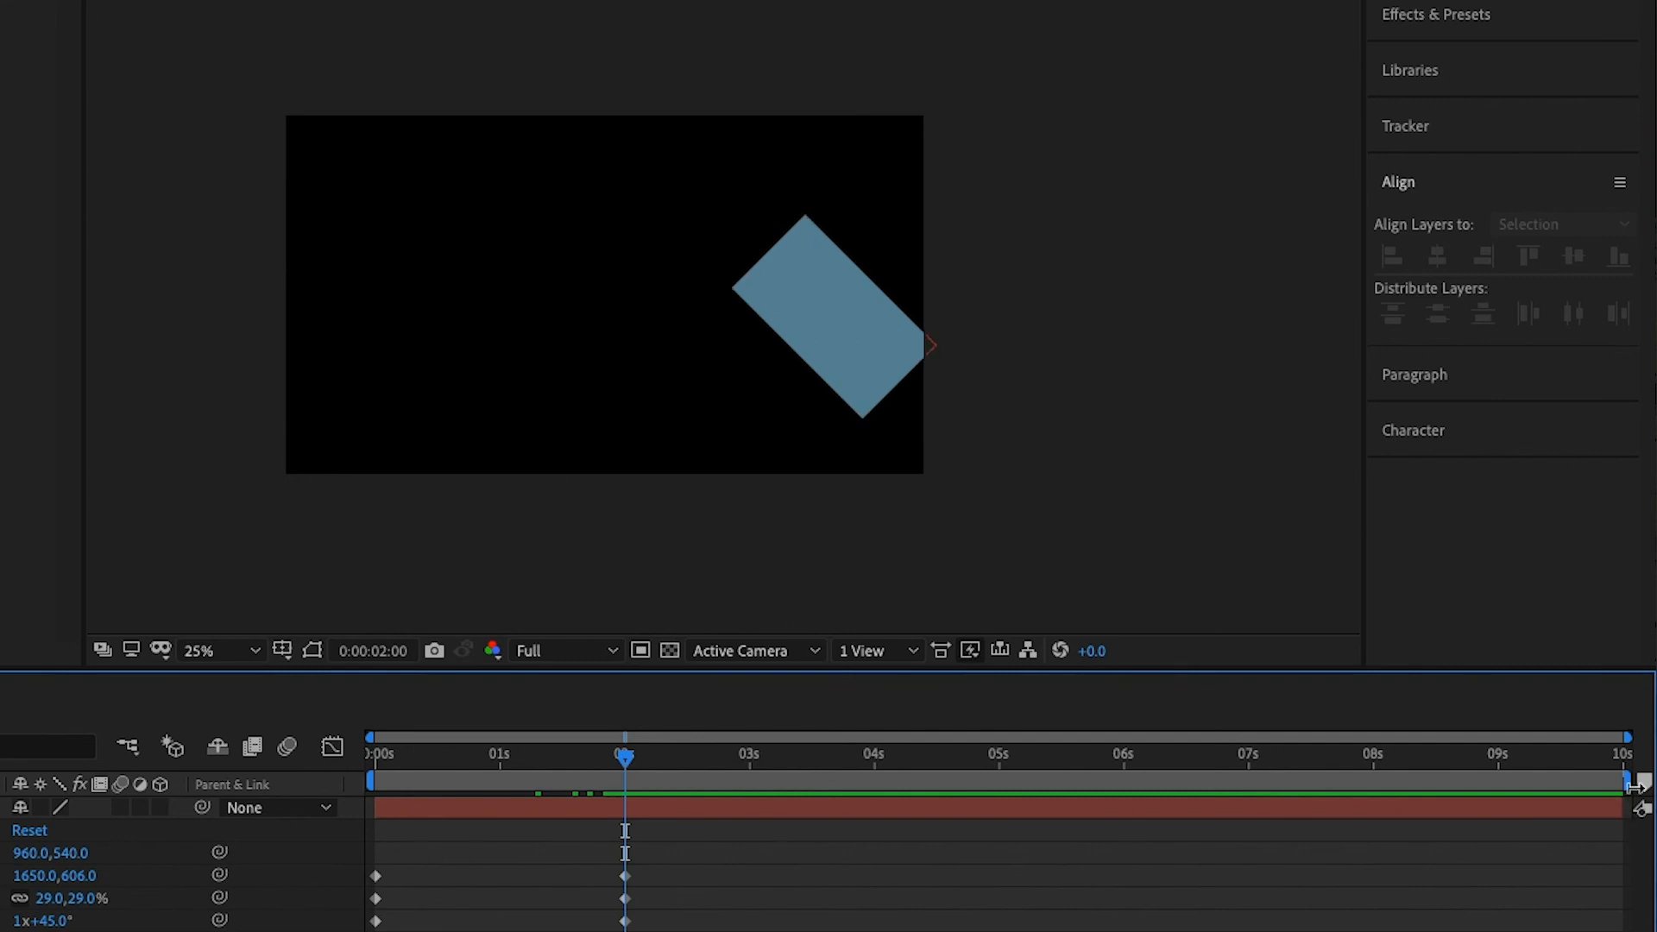
Step: Shorten the work area so it ends just past the 2-second keyframes, and preview the animation
left_click_drag(1631, 784, 828, 815)
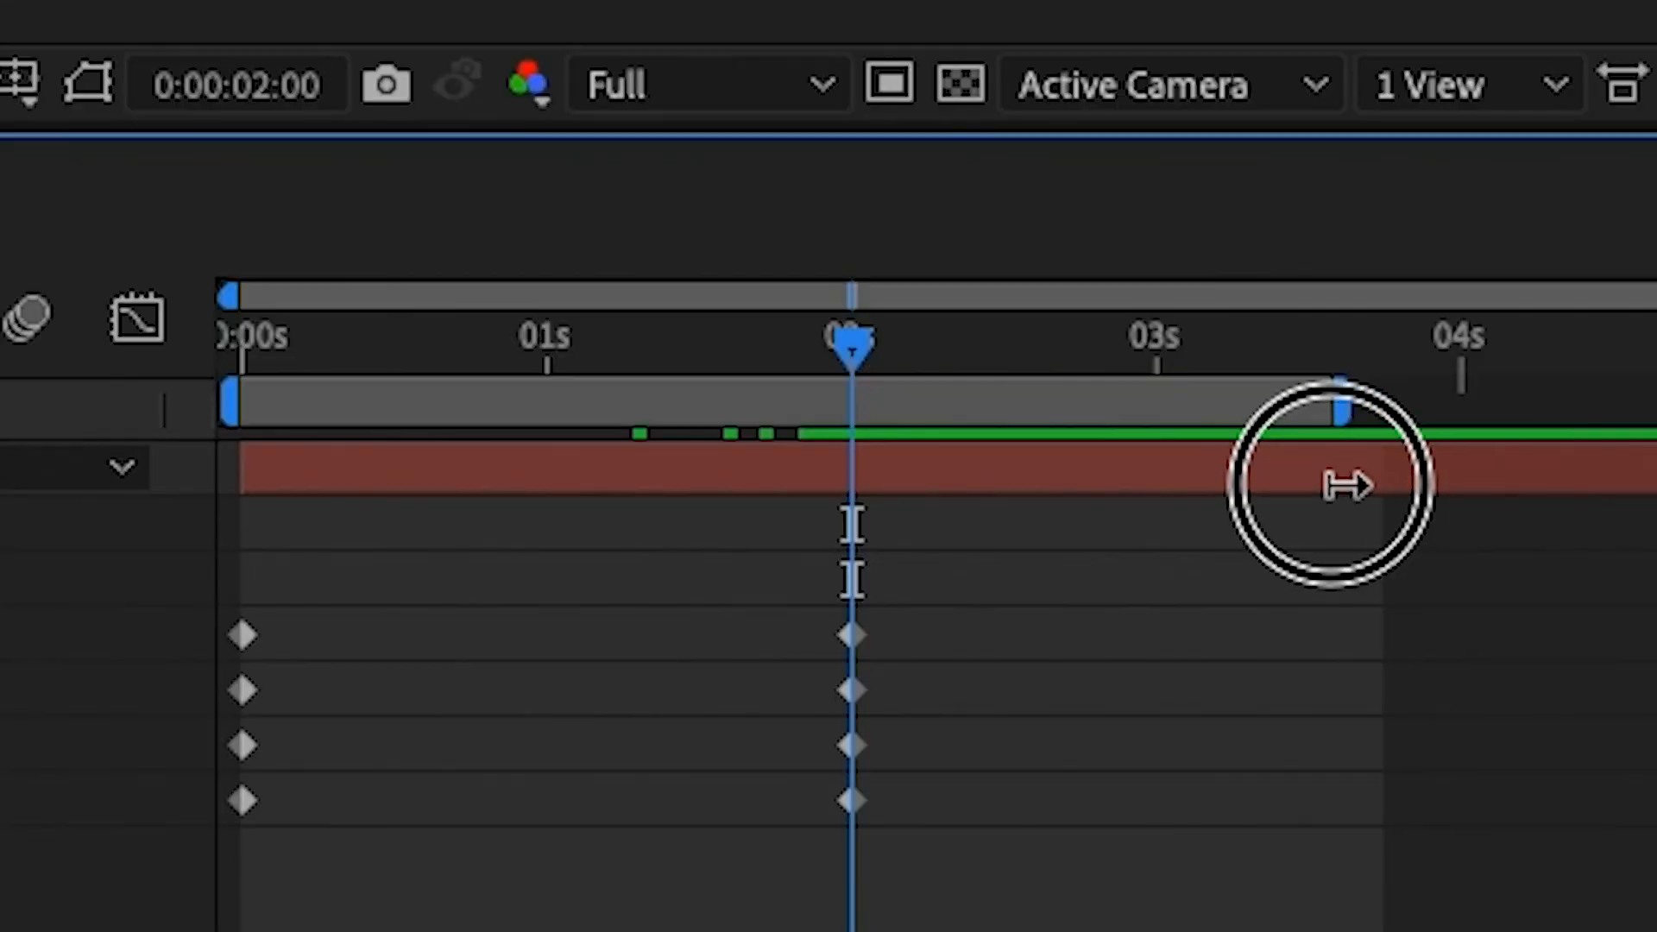
left_click_drag(1346, 486, 974, 481)
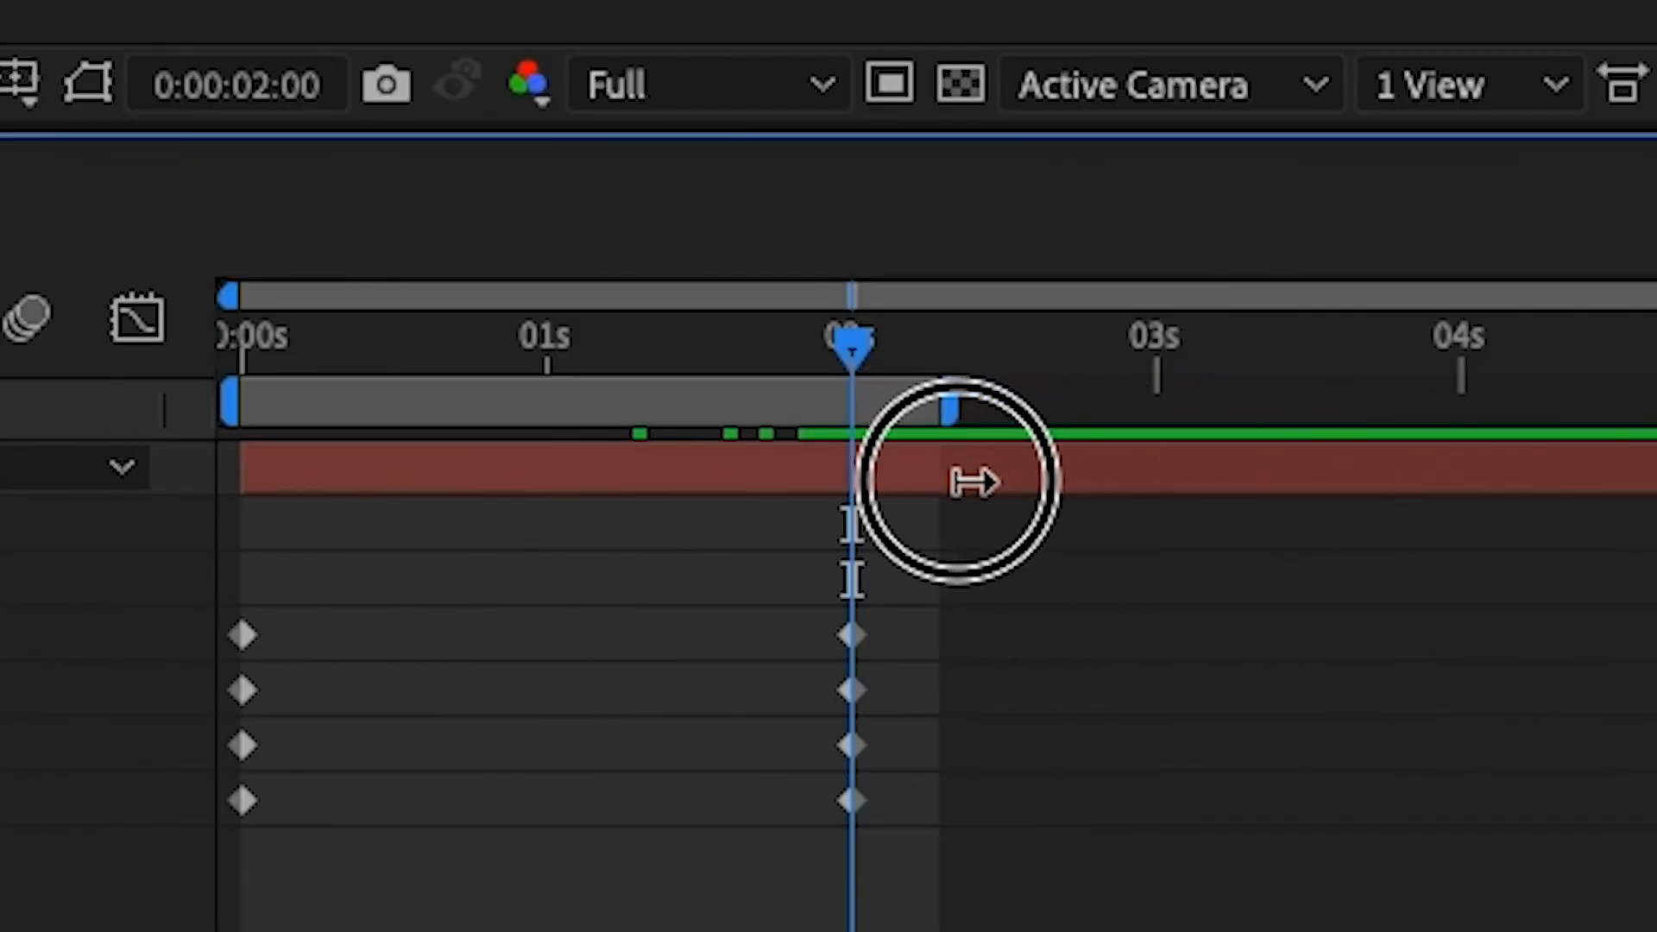
left_click_drag(974, 482, 939, 483)
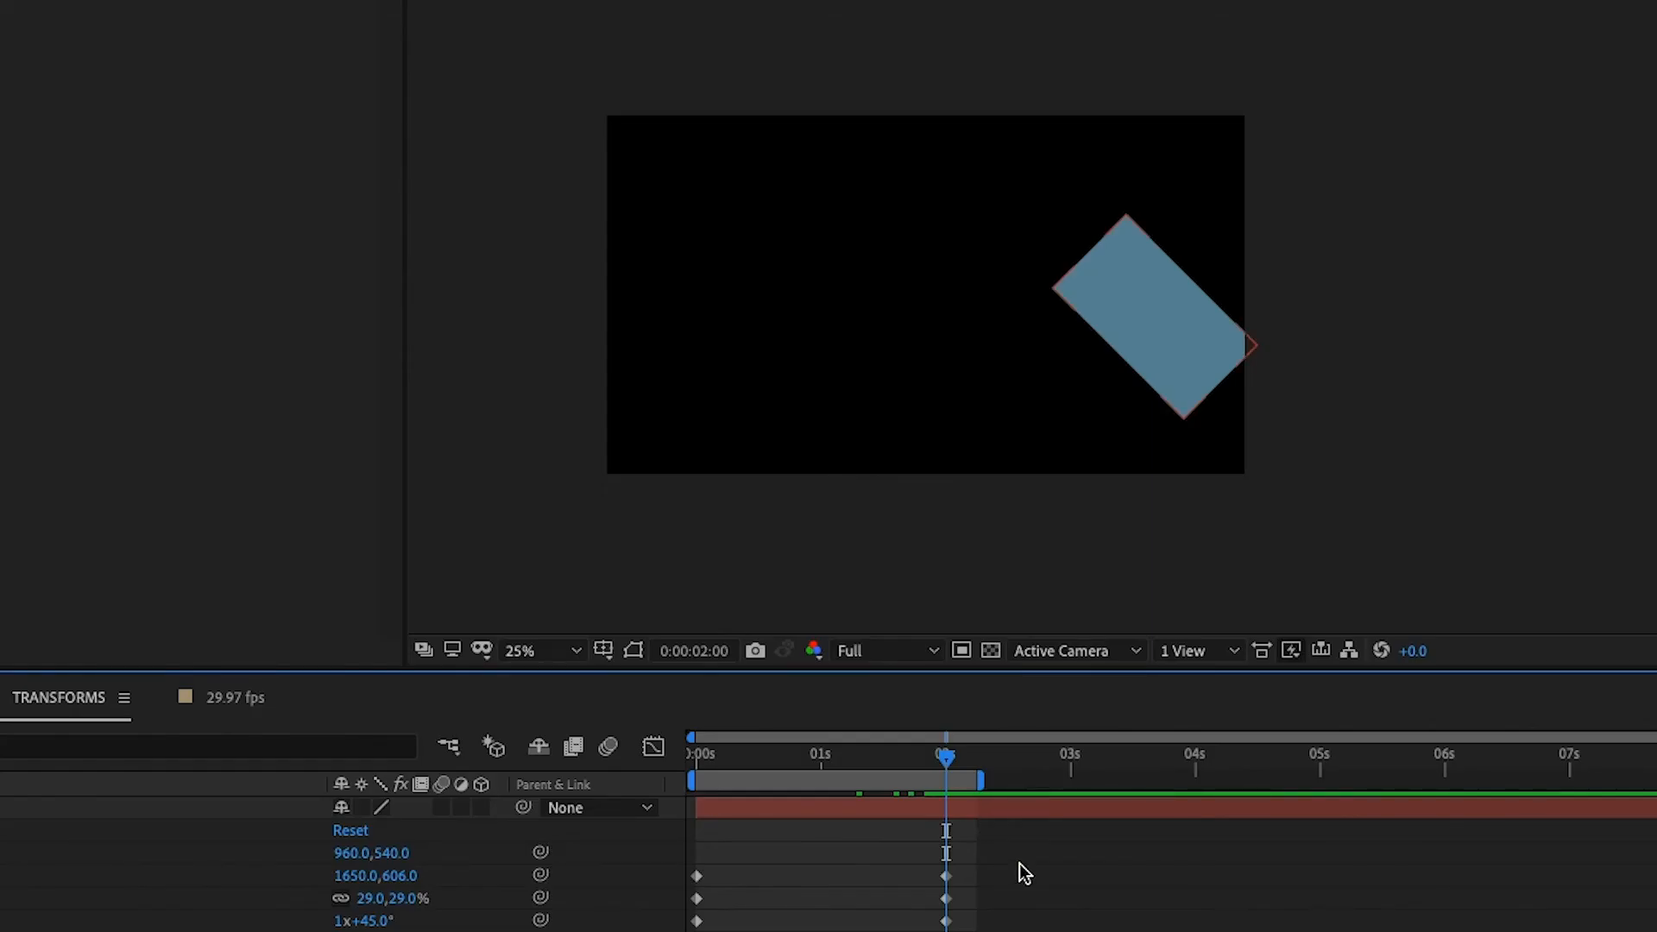
key("space")
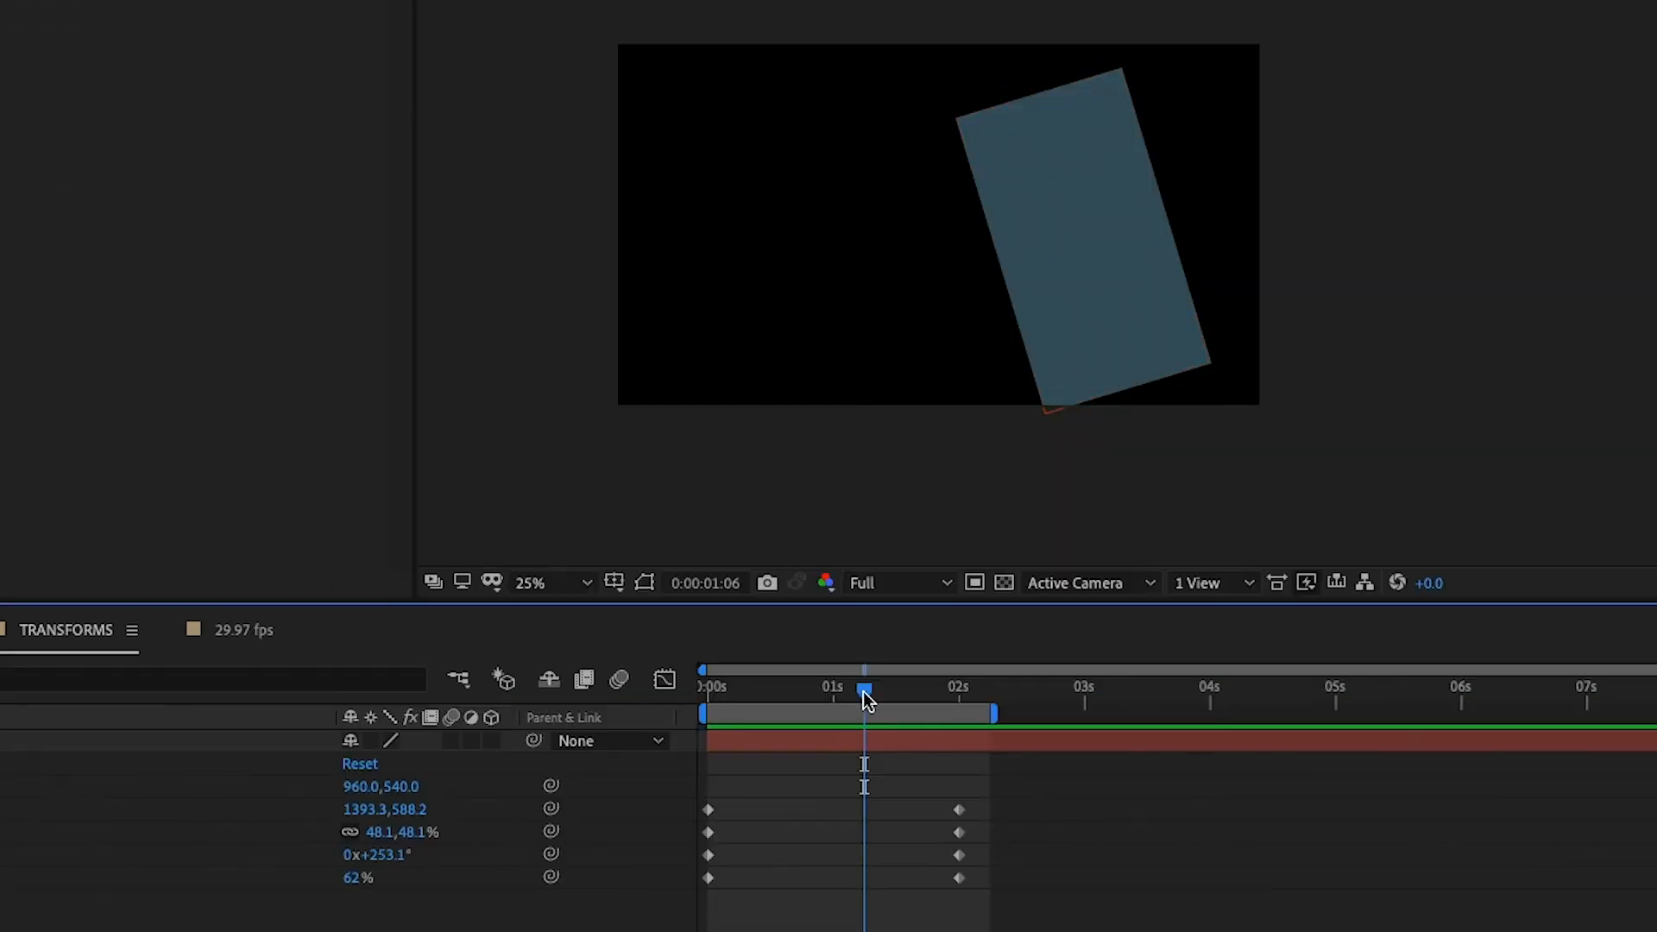
Step: Stagger the Scale, Rotation and Opacity keyframes, moving each property's start and end progressively later in time
left_click_drag(867, 699, 818, 691)
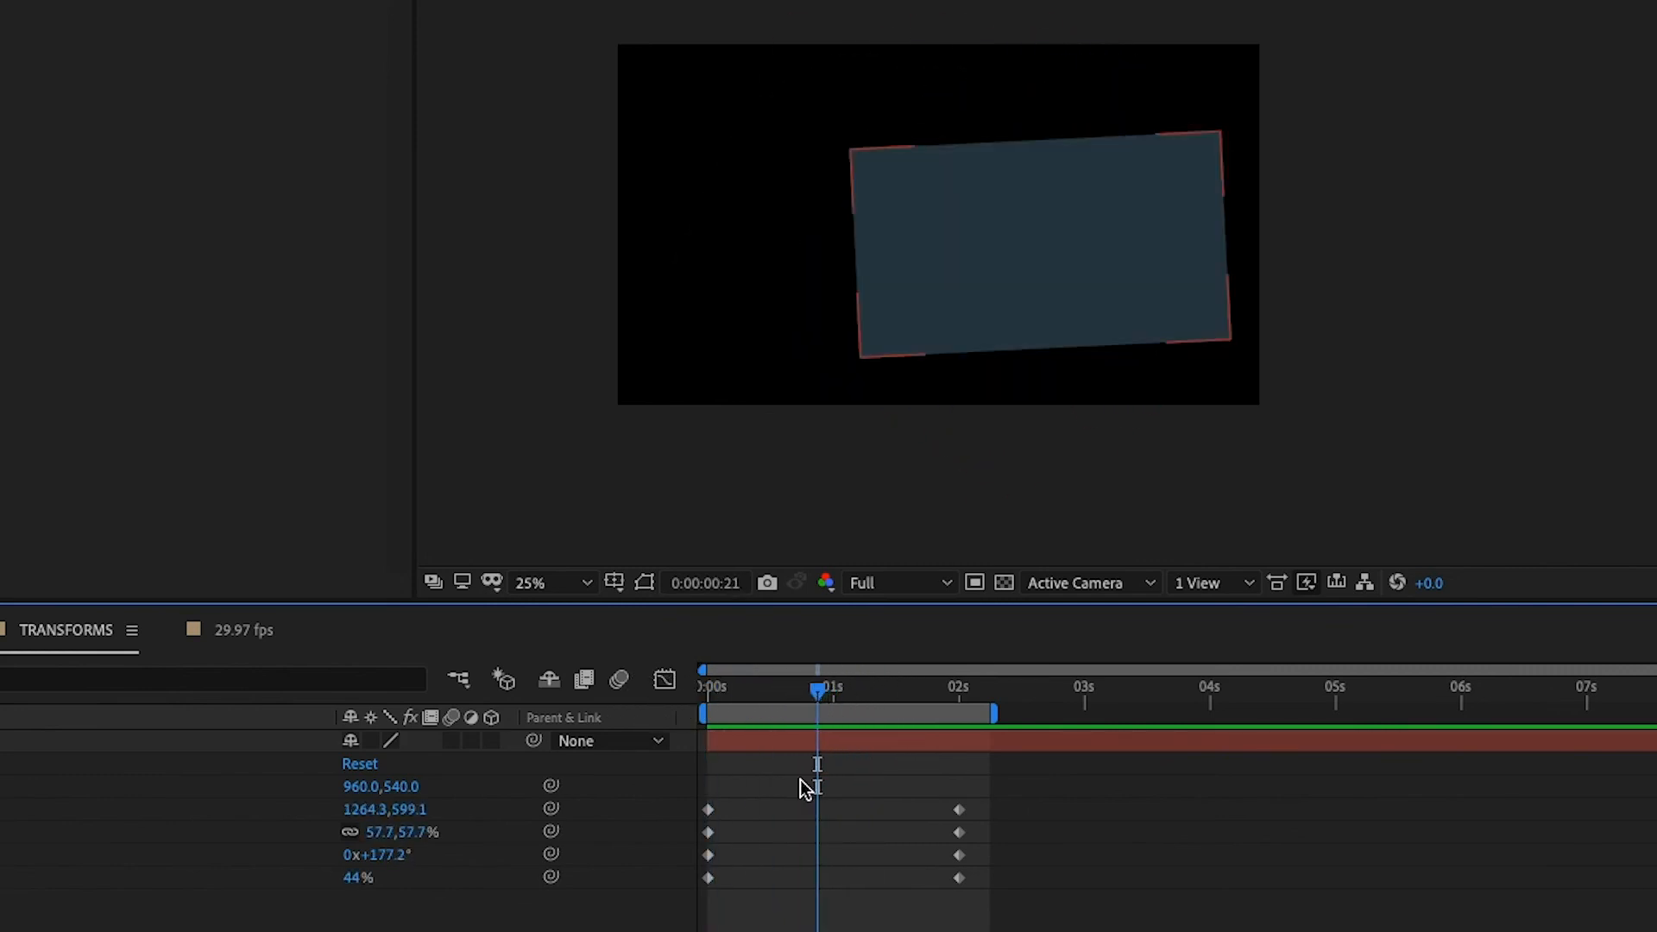
left_click_drag(708, 833, 814, 880)
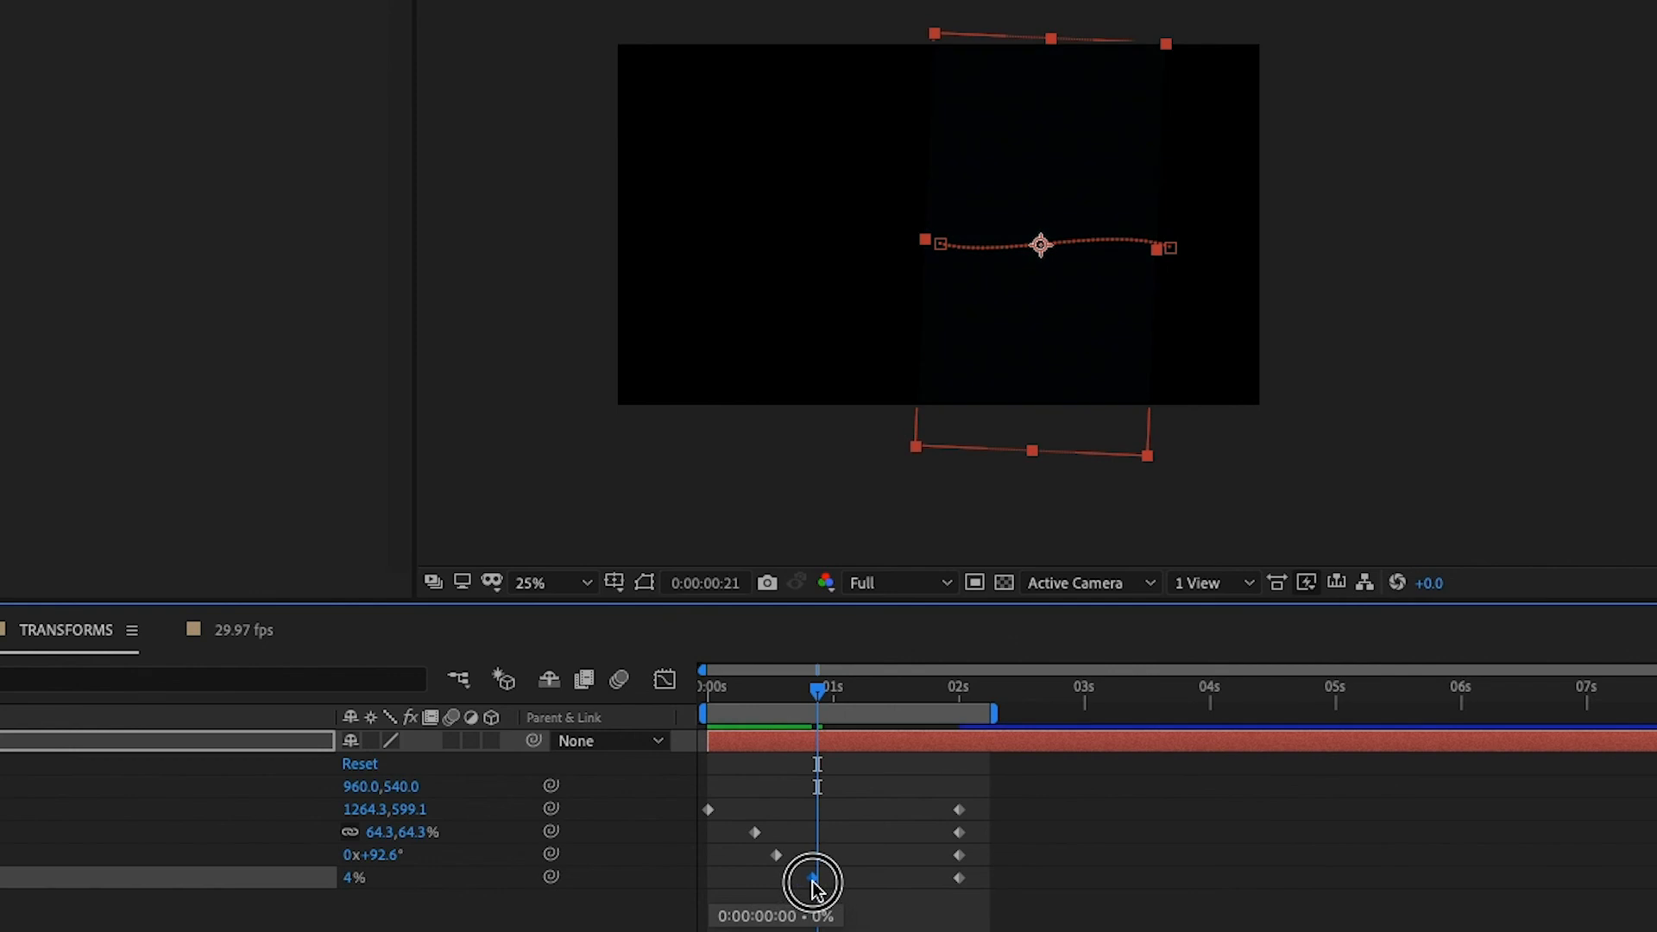
left_click_drag(958, 833, 990, 835)
left_click_drag(958, 855, 1046, 879)
Step: Extend the work area's end to about 3 seconds and preview the staggered animation from the start
left_click_drag(997, 715, 1094, 715)
left_click_drag(817, 691, 653, 715)
key("space")
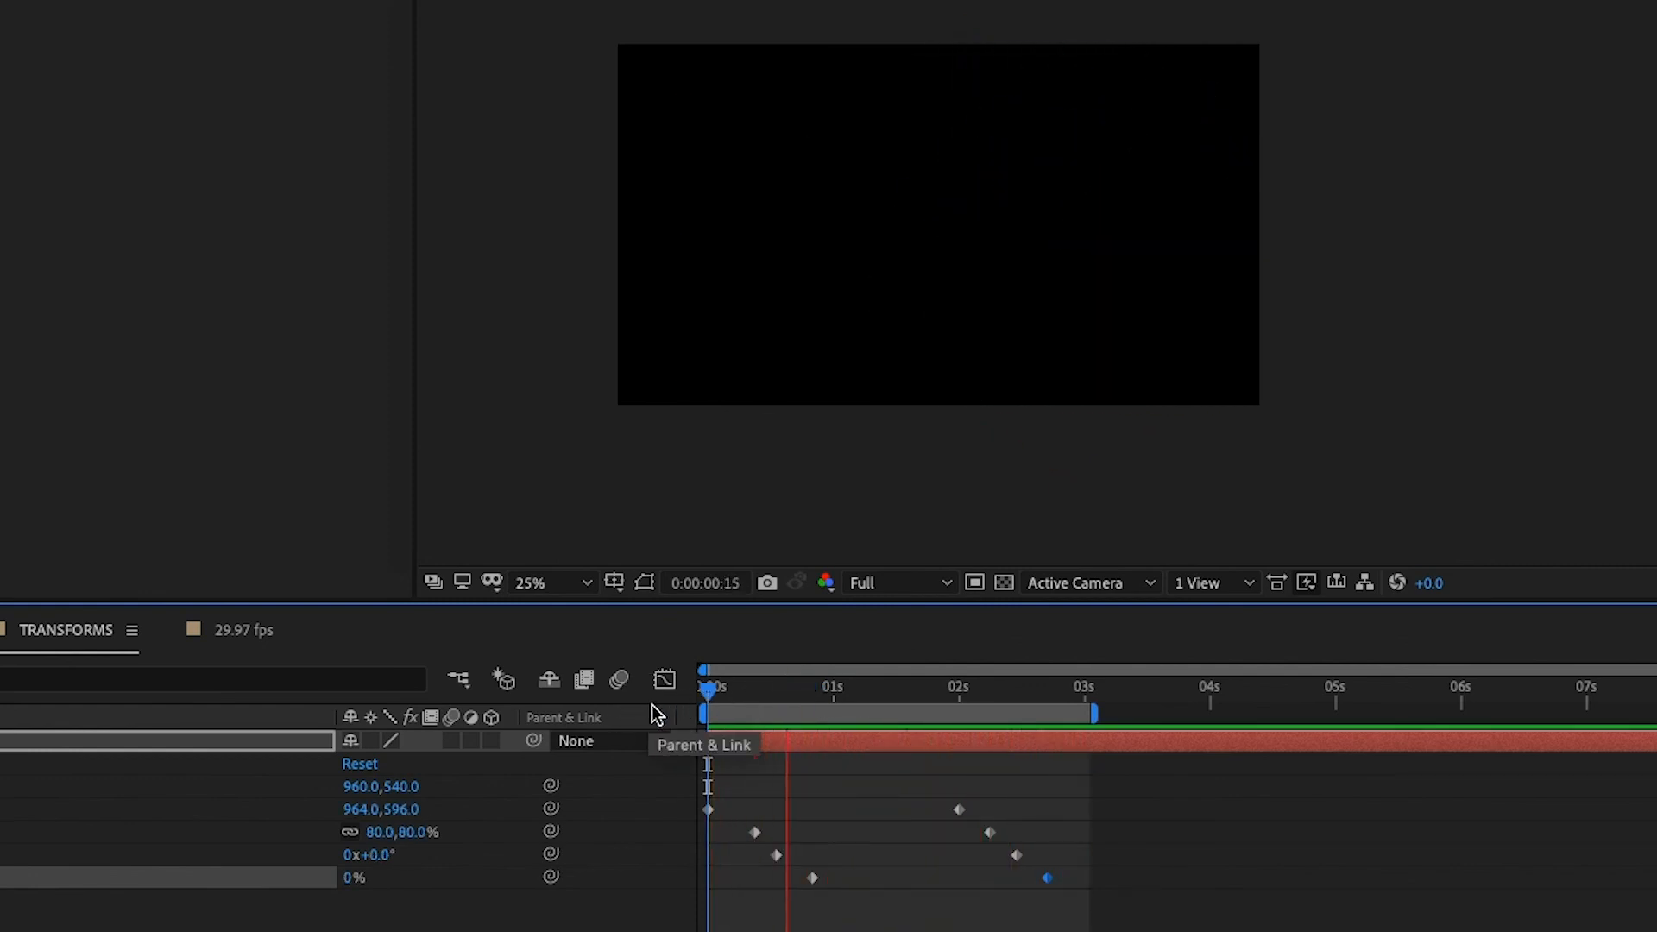
Step: Move the Scale, Rotation and Opacity start keyframes to about 0.2 seconds and the Position end keyframe slightly past 2 seconds
left_click(917, 690)
left_click(870, 818)
left_click_drag(870, 818, 980, 826)
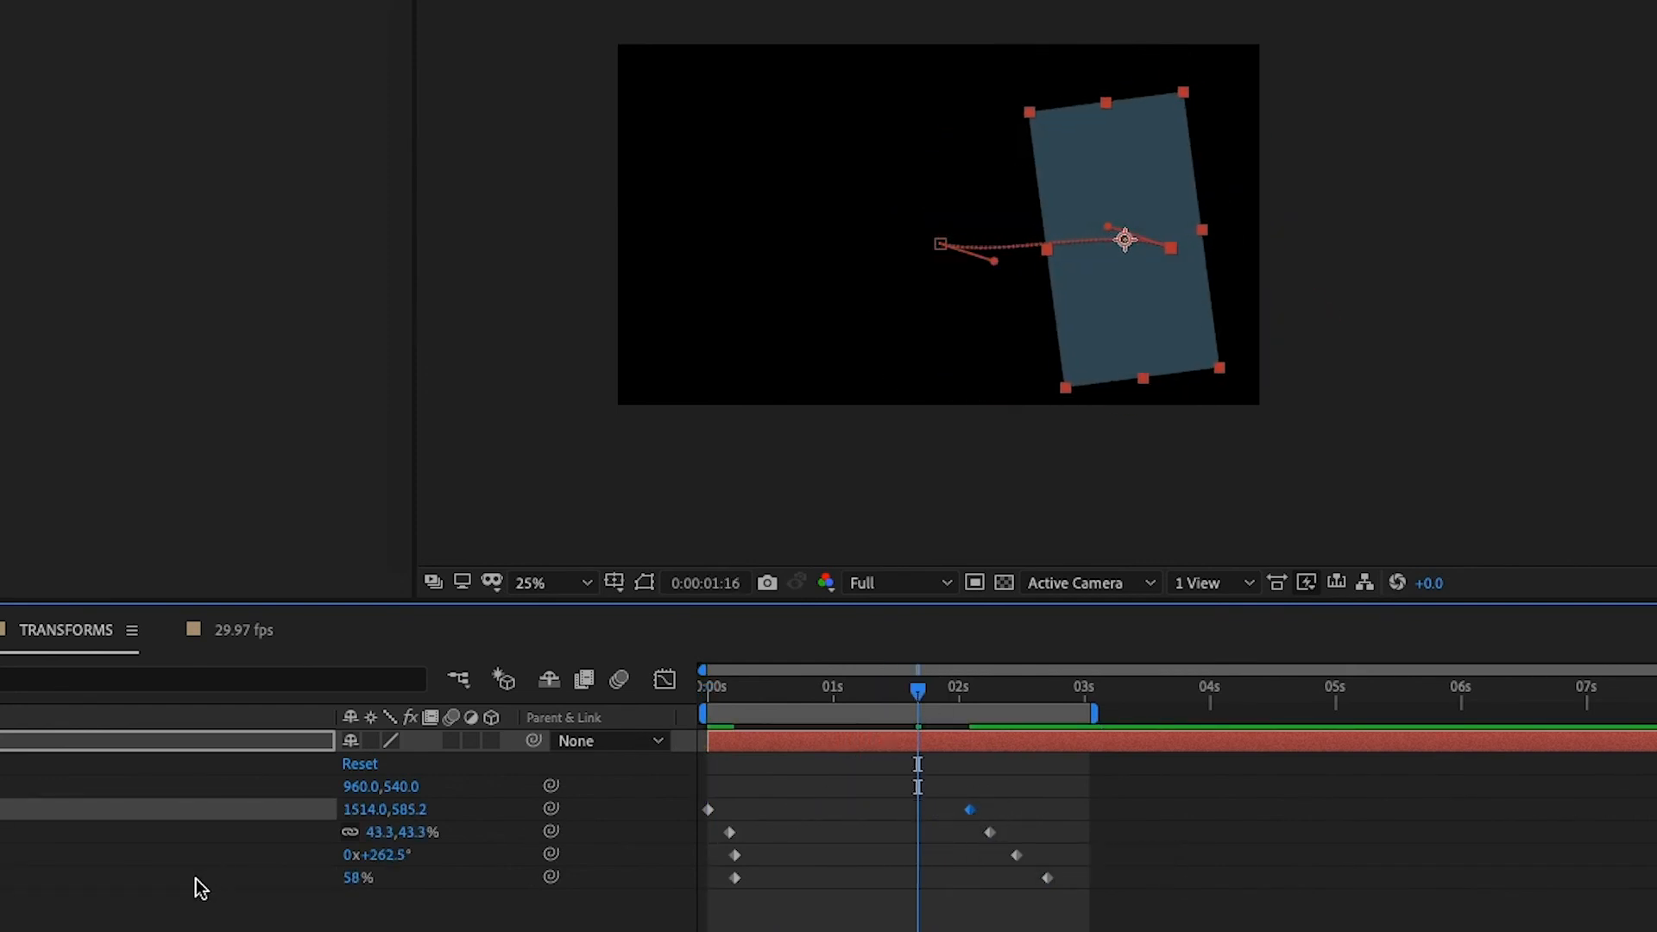
Step: Copy the first Scale keyframe (80%) at 0:00:00:04 to 0:00:02:20
left_click(35, 832)
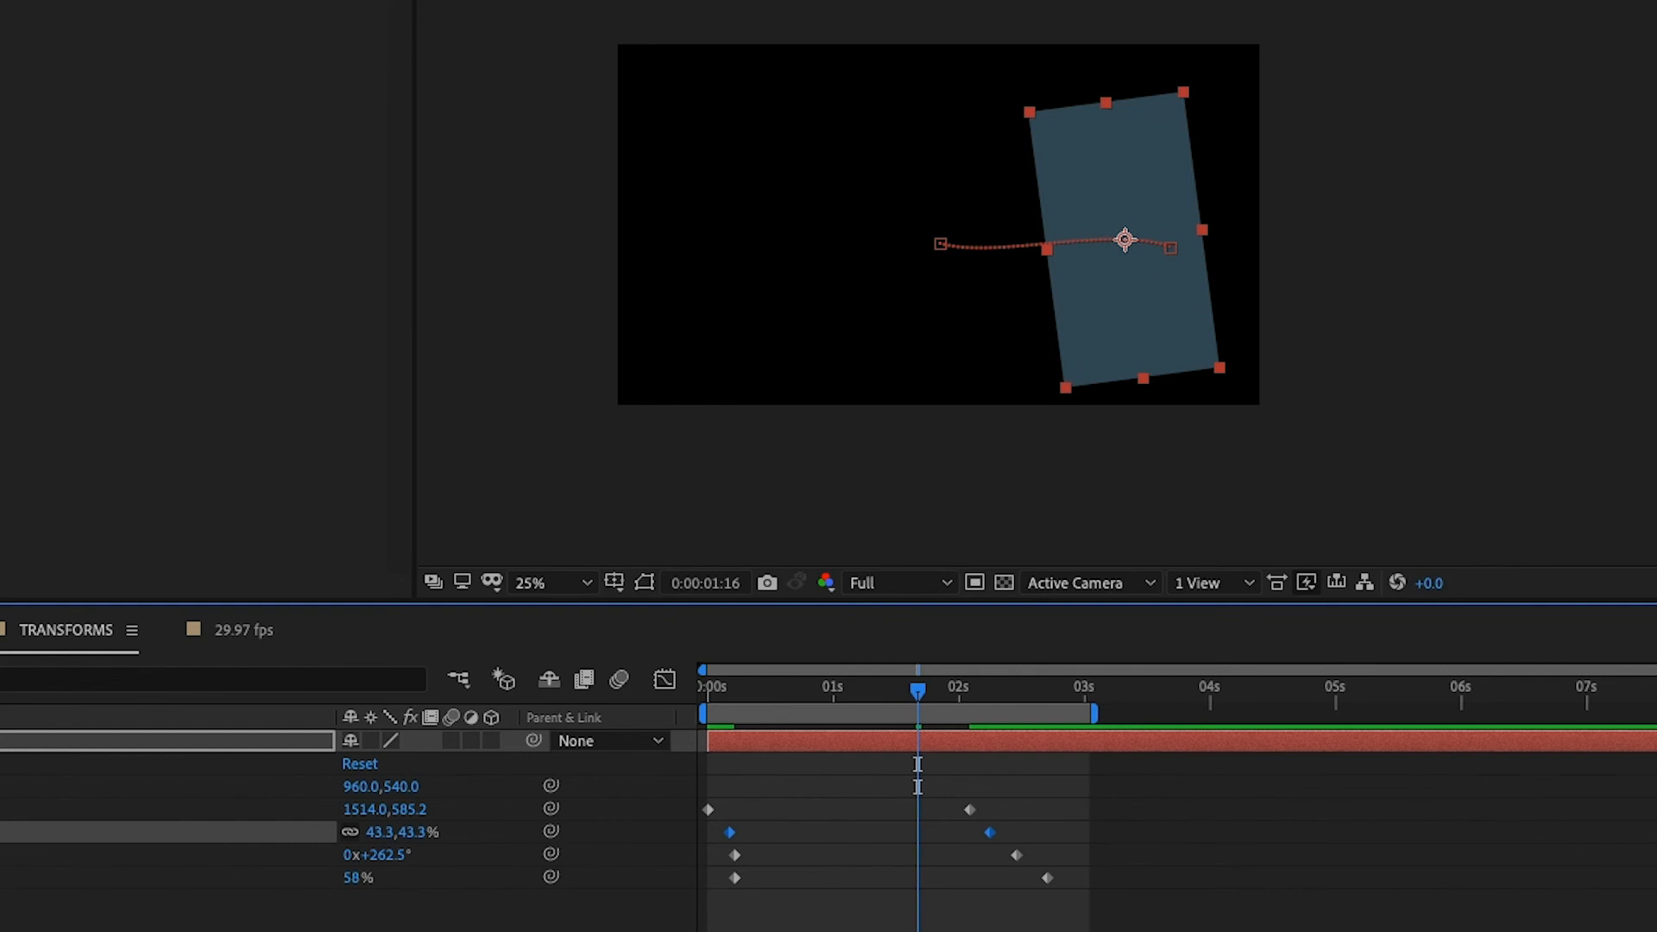
left_click_drag(809, 693, 727, 709)
left_click(780, 831)
left_click(730, 834)
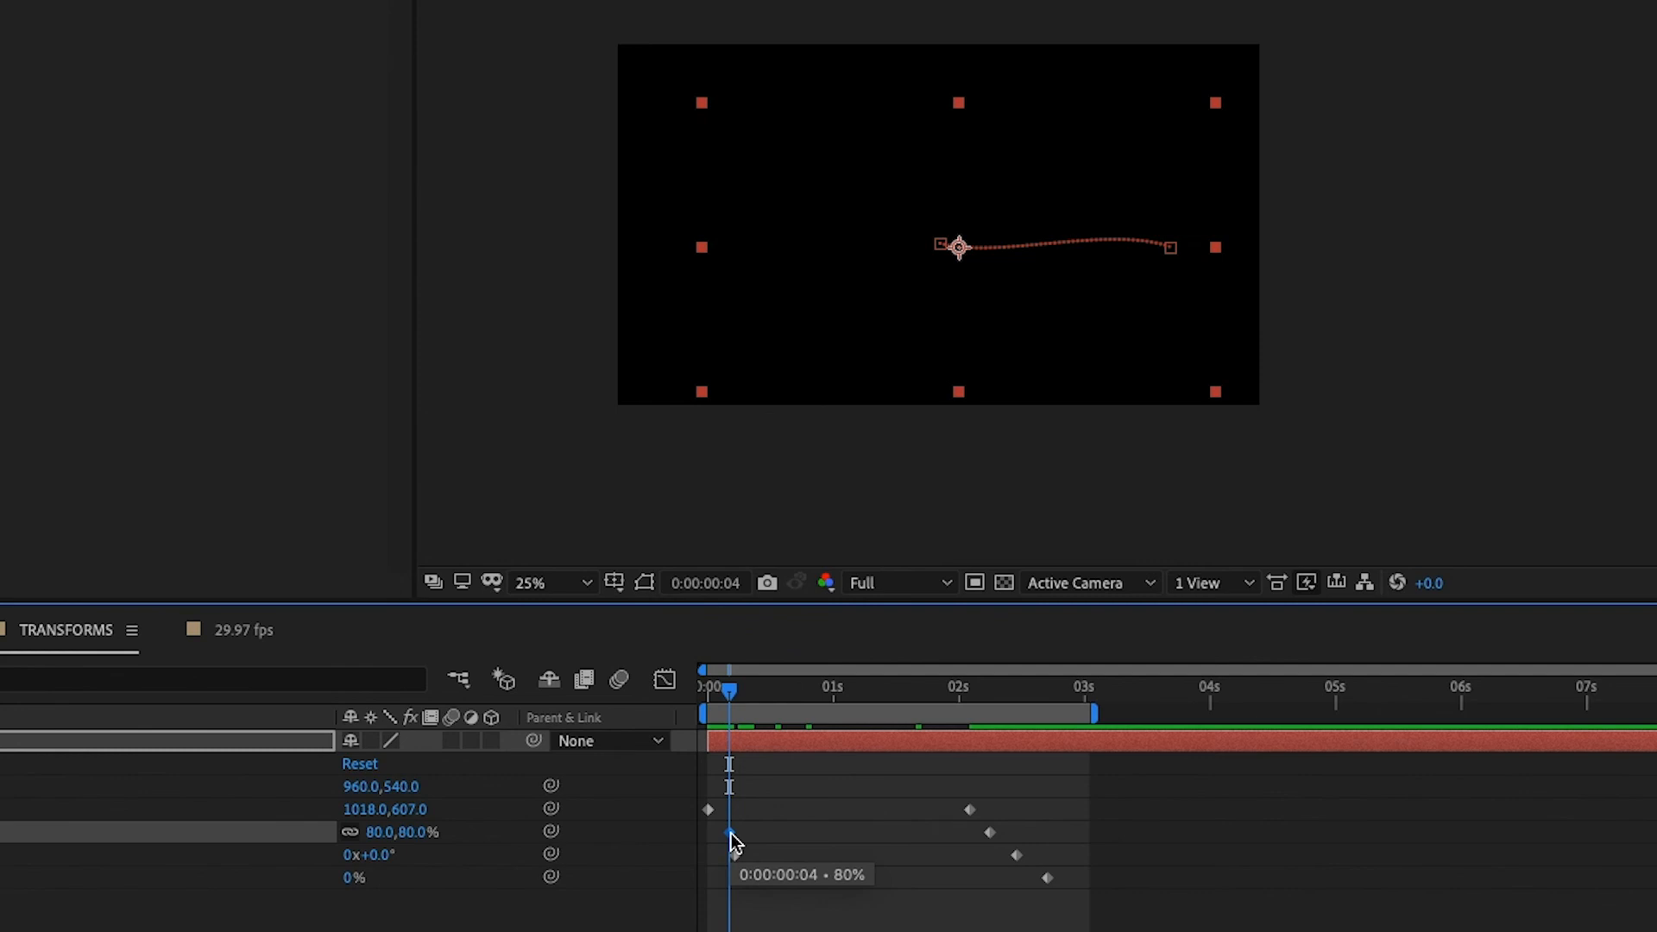
left_click_drag(898, 691, 1068, 717)
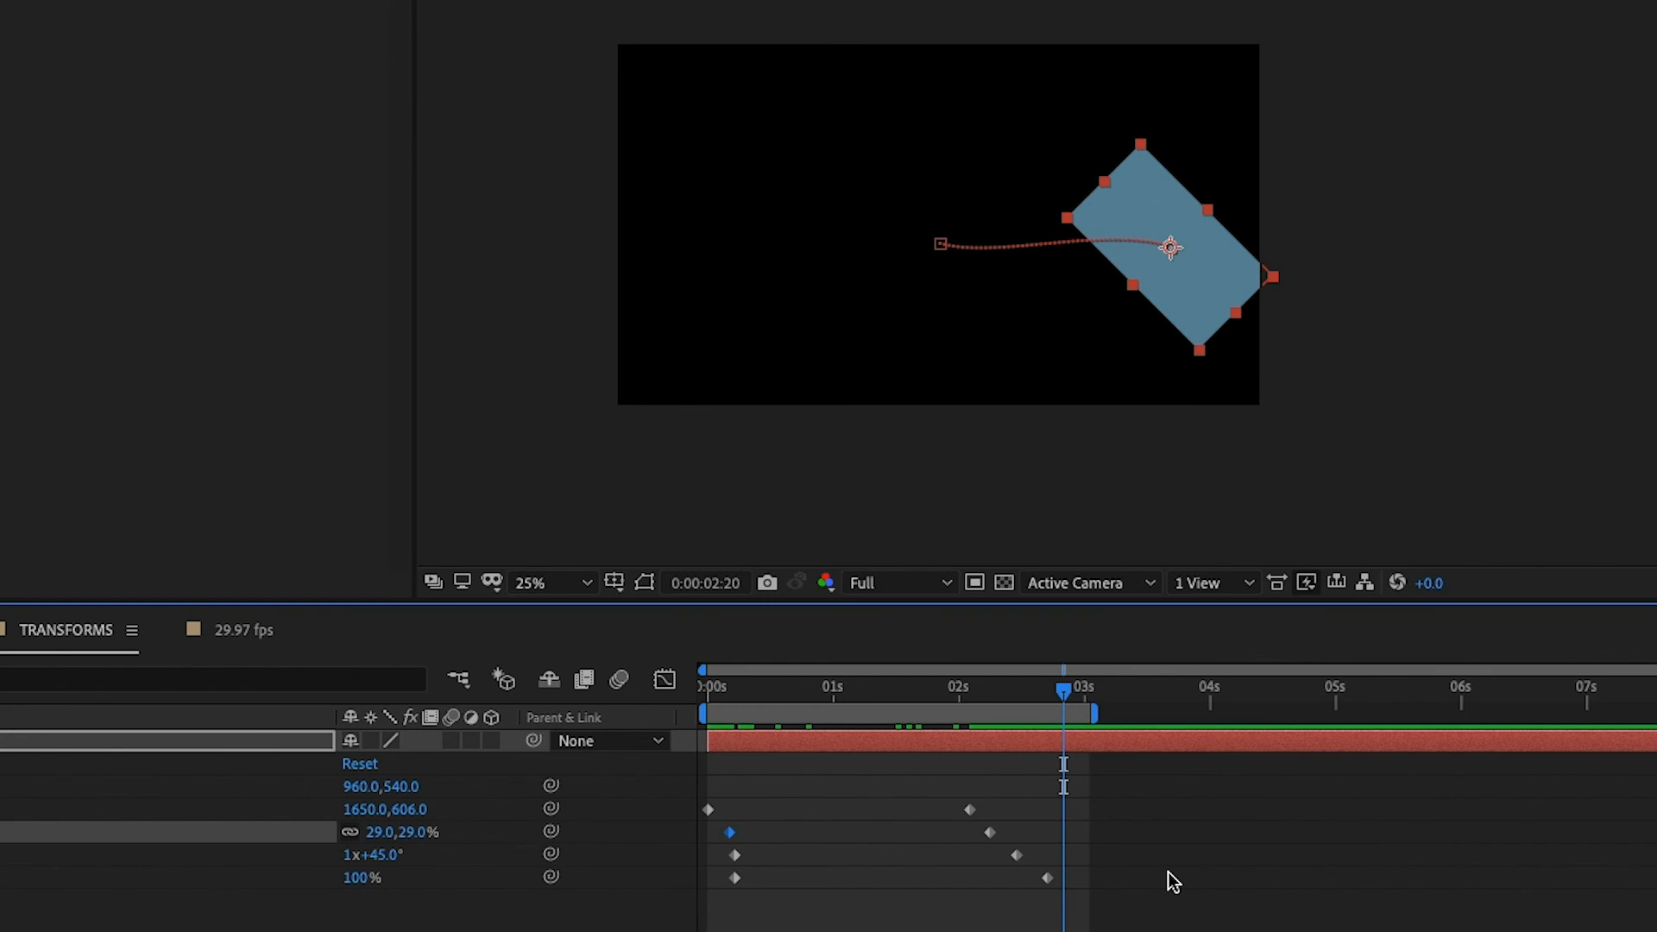
key("ctrl+v")
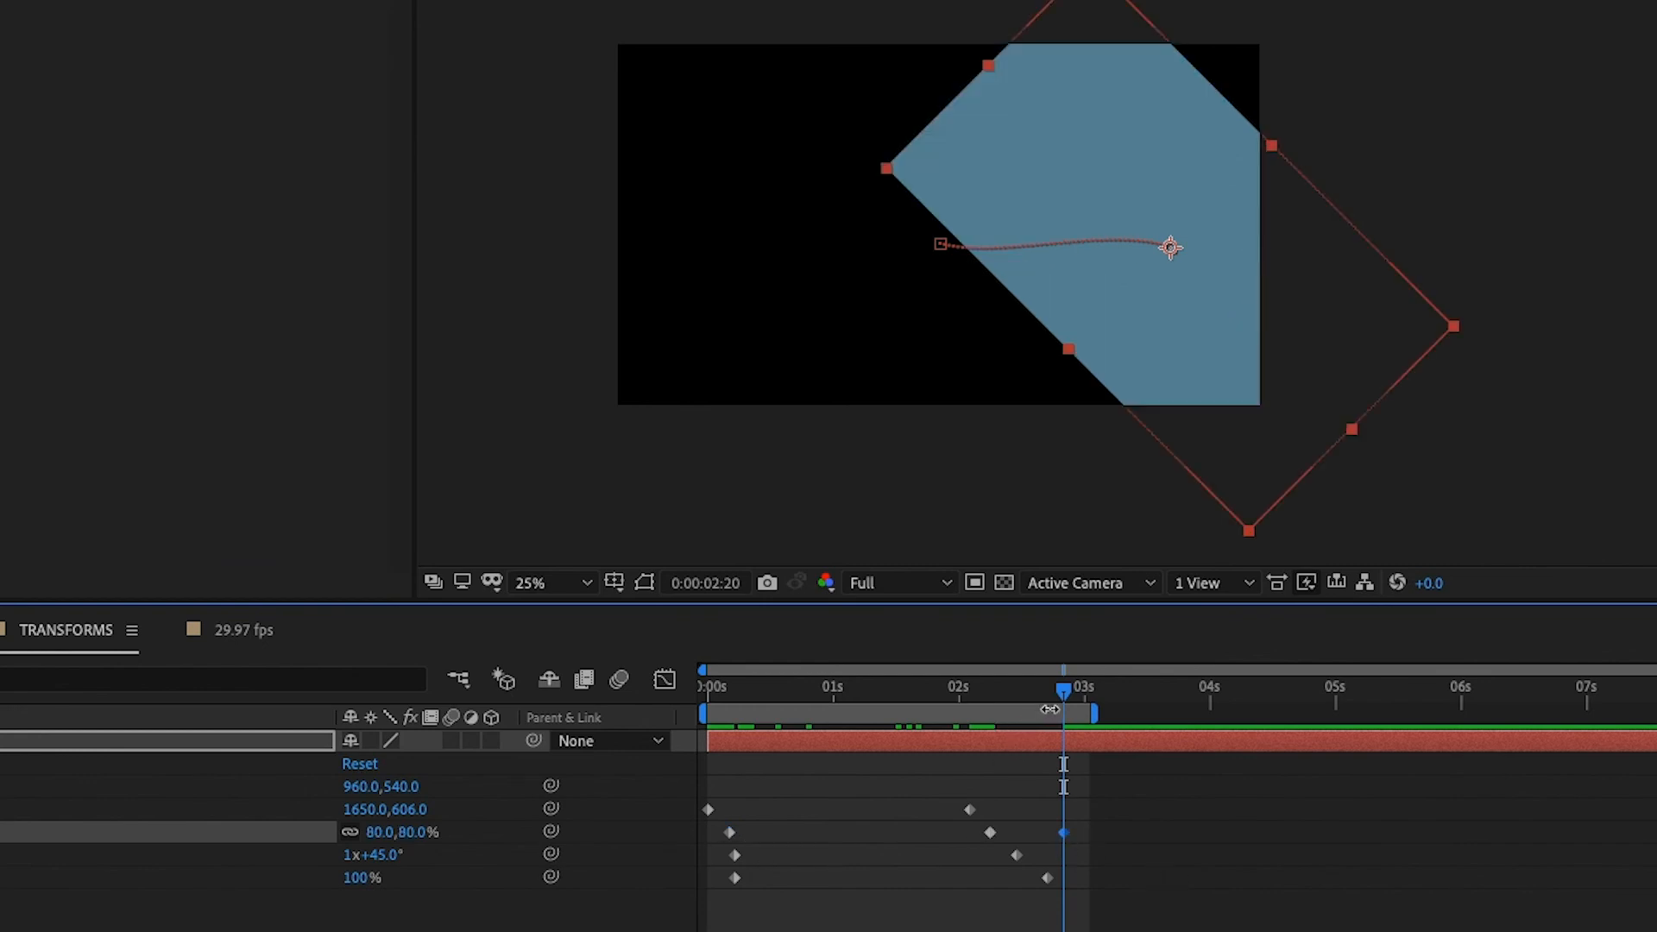
Step: Preview the animation from the start with the added third Scale keyframe
left_click(660, 696)
key("Home")
key("space")
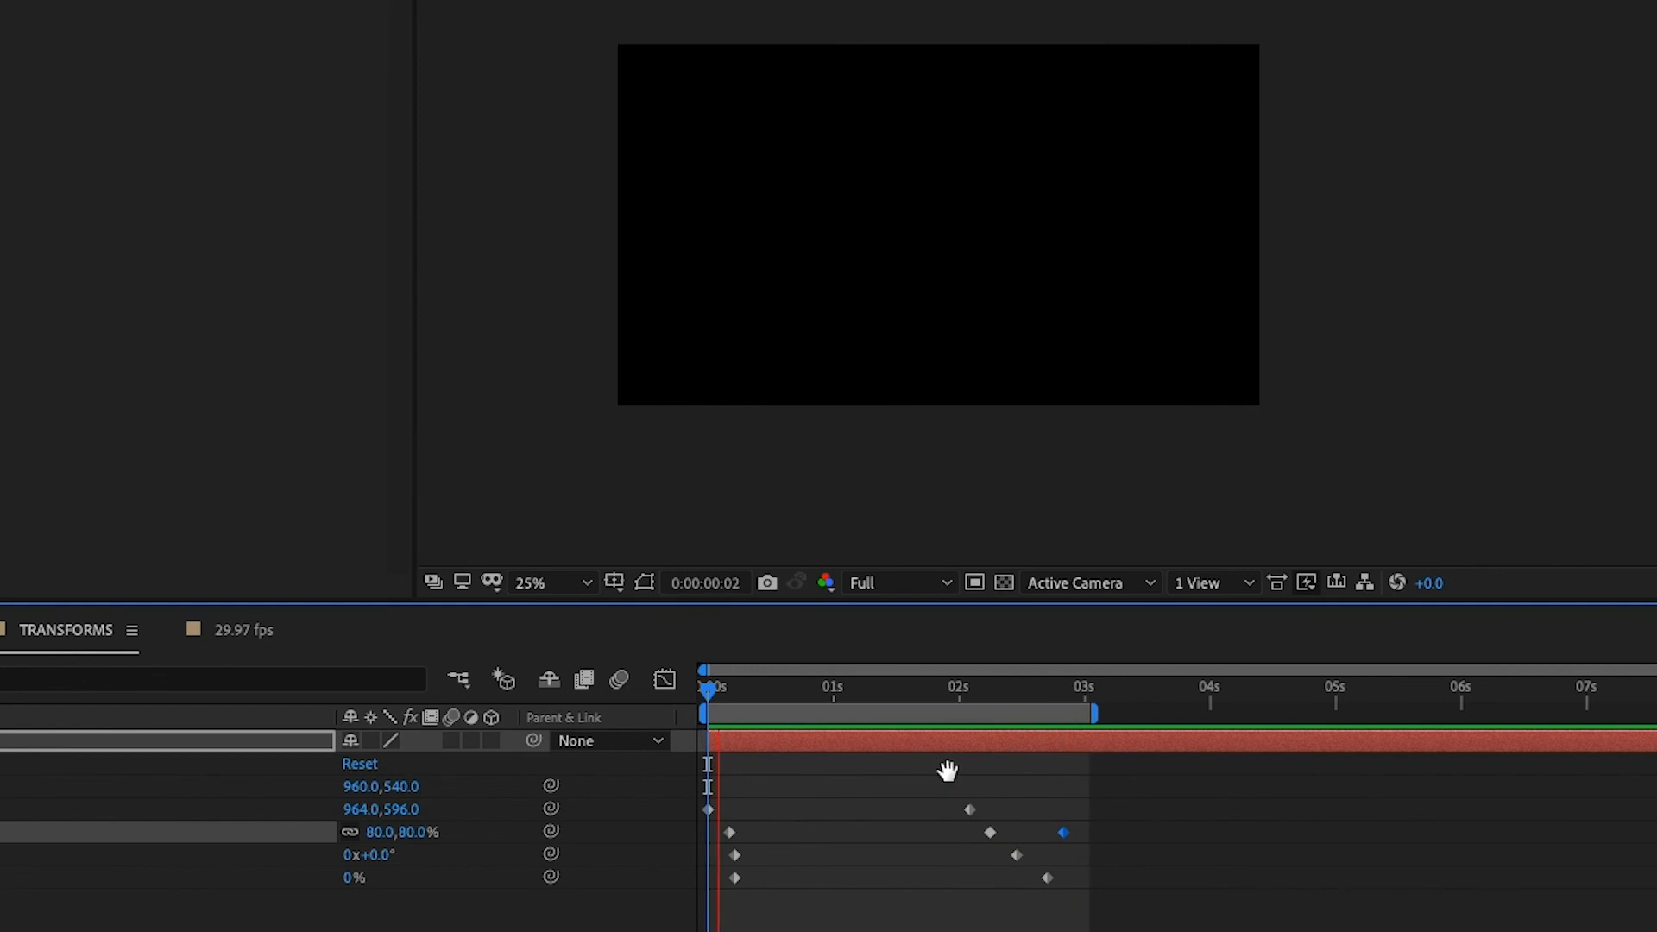
key("space")
Step: Move the first Scale, Rotation and Opacity keyframes to 0 seconds, in line with the first Position keyframe
mouse_move(727, 703)
left_mouse_down()
mouse_move(843, 692)
mouse_move(1024, 706)
mouse_move(713, 694)
left_mouse_up()
left_click_drag(746, 824, 708, 833)
left_click(744, 850)
left_click_drag(988, 875, 948, 911)
left_click_drag(963, 897, 959, 899)
Step: Move the middle Scale keyframe to about 1.4 seconds, align all properties' last keyframes at about 2.8 seconds, and preview
left_click_drag(1167, 843, 1100, 879)
left_click_drag(1228, 897, 1242, 889)
left_click_drag(1154, 842, 1242, 851)
key("space")
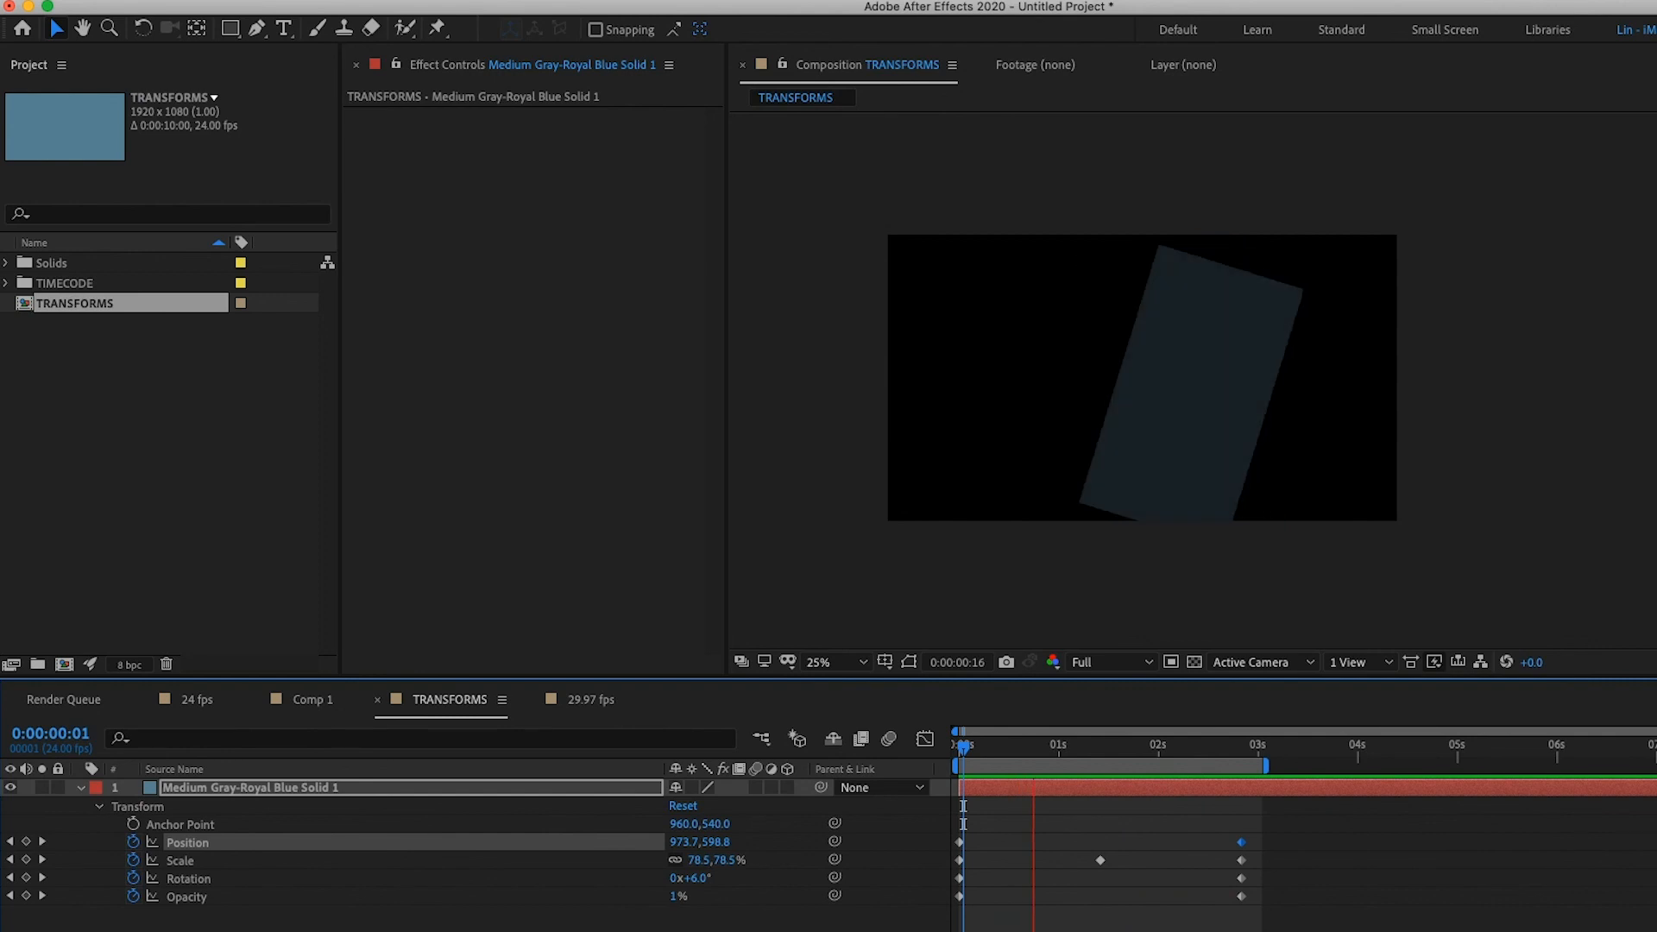
key("space")
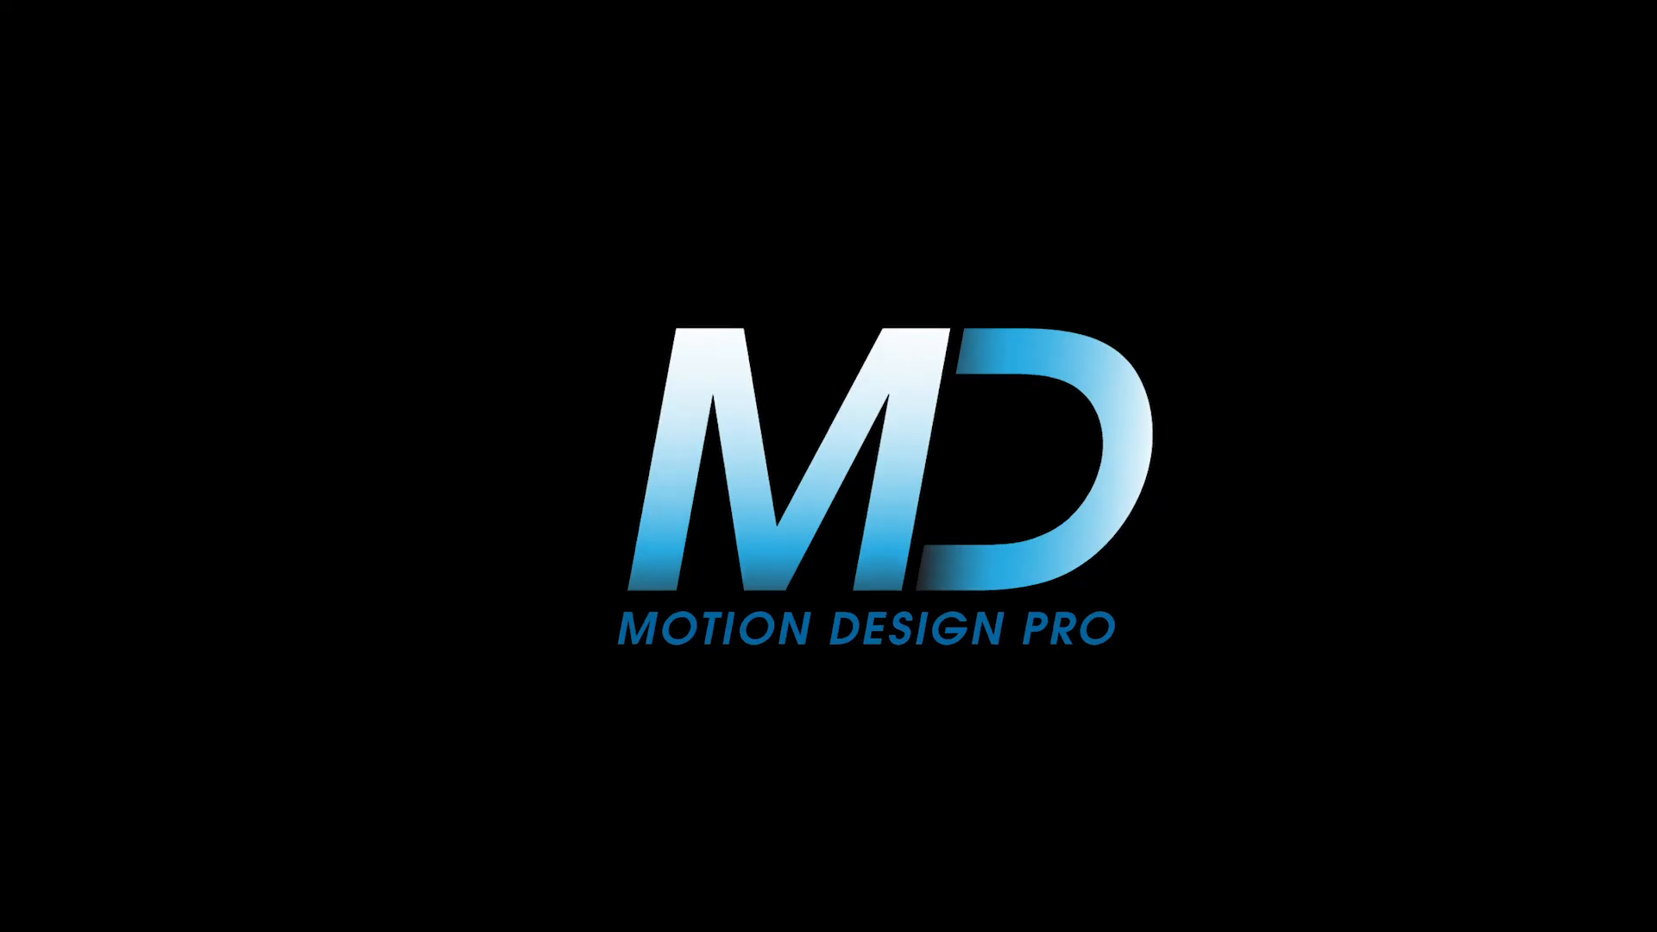